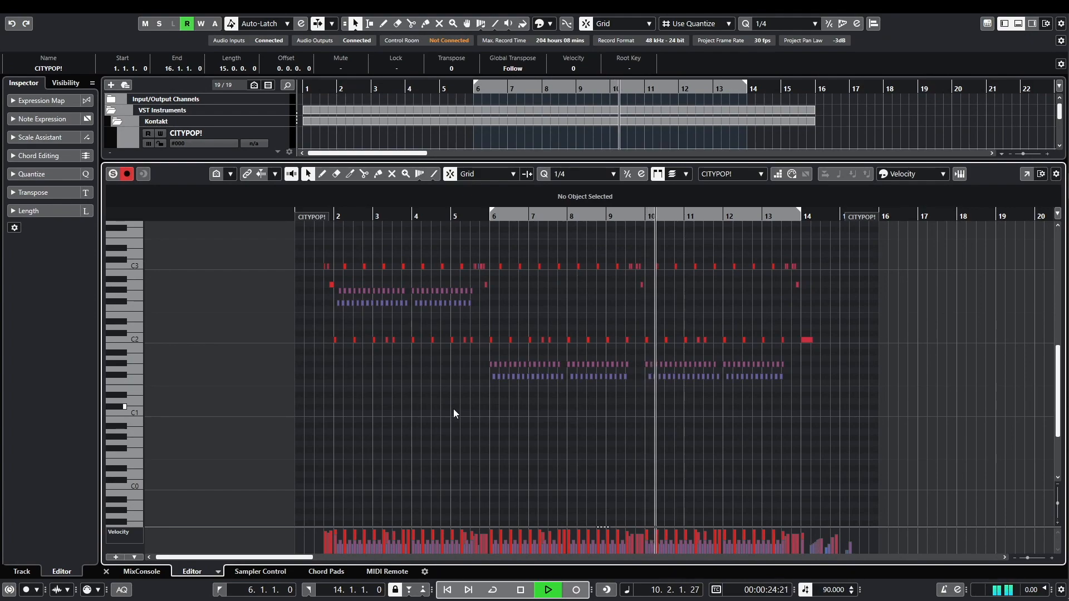
# Close the MIDI editor to show the full arrangement and stop playback after the CITYPOP! part ends.
pyautogui.press('Return')
pyautogui.scroll(-1, 470, 369)
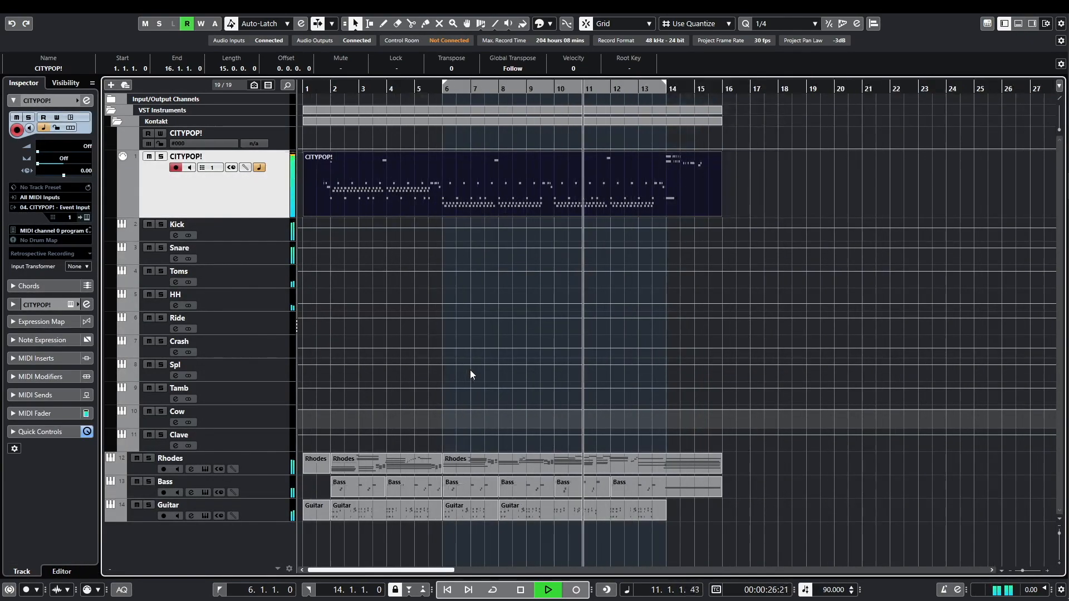
pyautogui.scroll(1, 470, 368)
pyautogui.hscroll(-1, 472, 363)
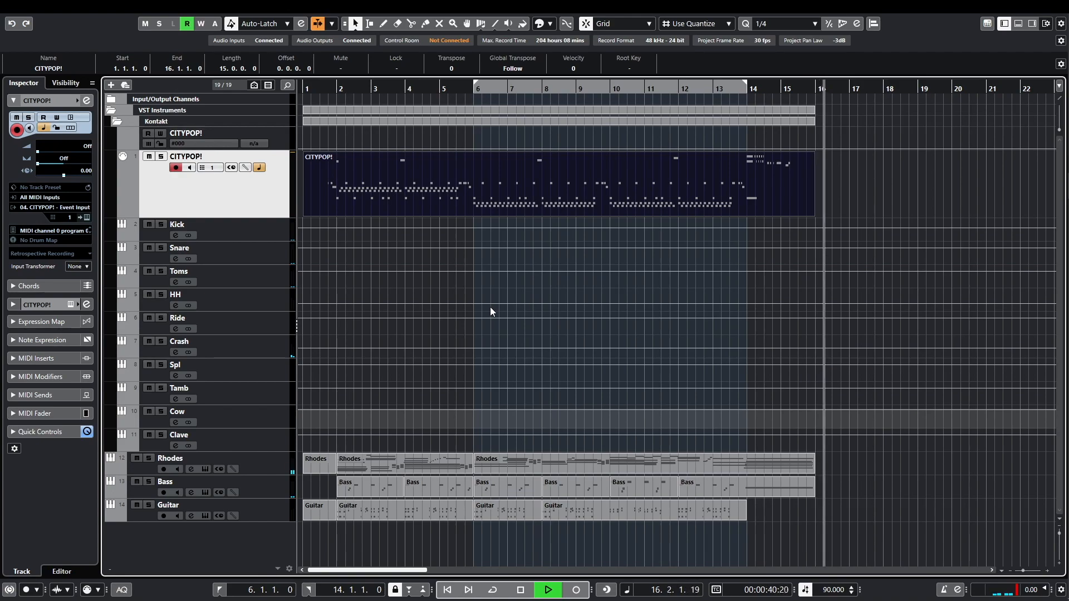
pyautogui.press('space')
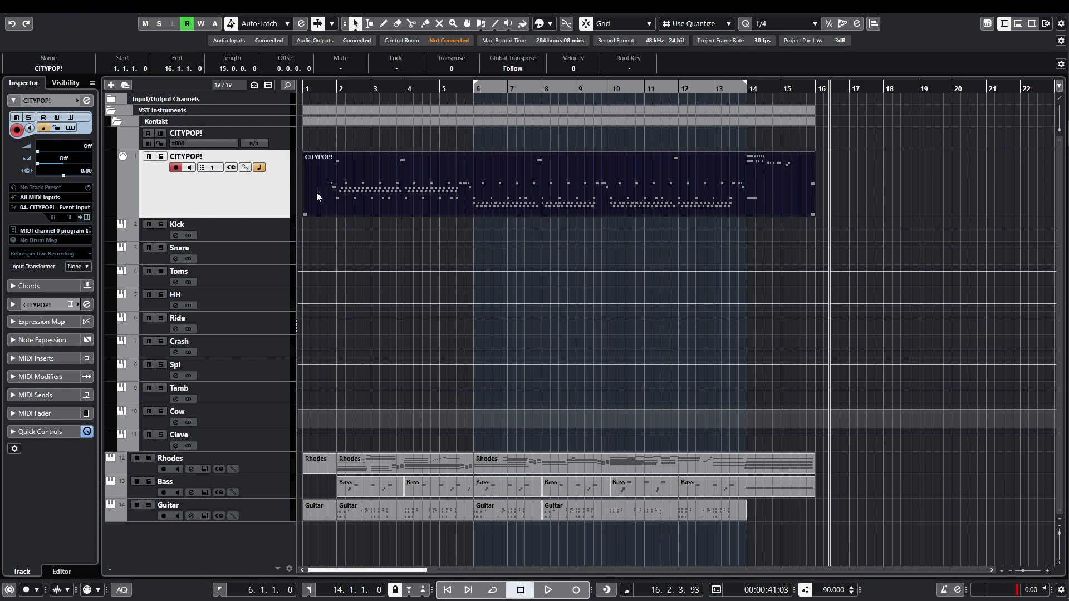
# Collapse the Kontakt folder and add a Kontakt instrument track named CITYPOP! below the Guitar track.
pyautogui.keyDown('ctrl'); pyautogui.scroll(3, 326, 194); pyautogui.keyUp('ctrl')
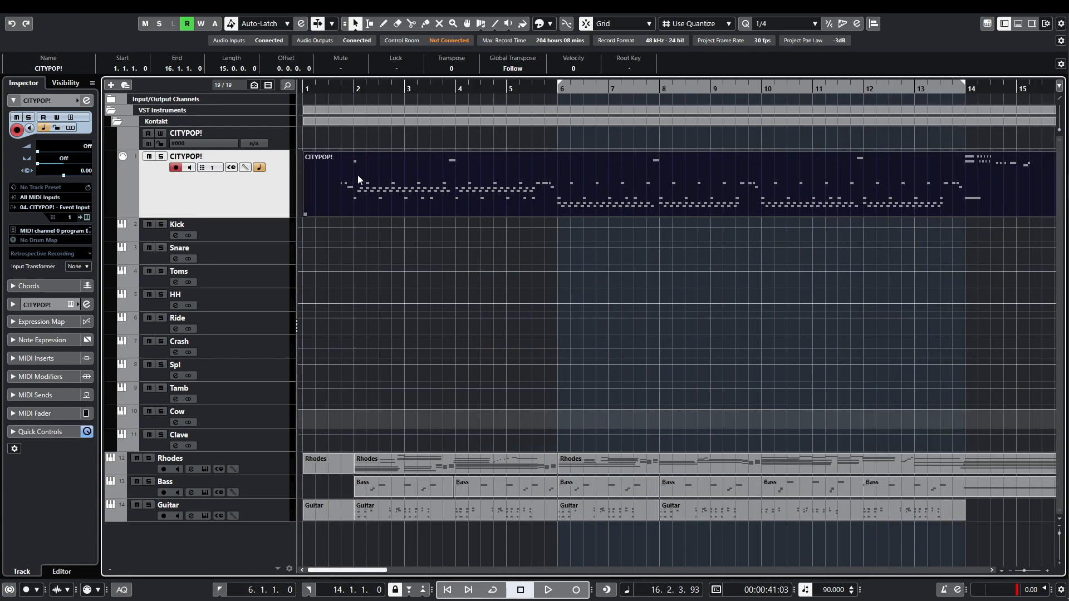
pyautogui.keyDown('ctrl'); pyautogui.scroll(-1, 369, 186); pyautogui.keyUp('ctrl')
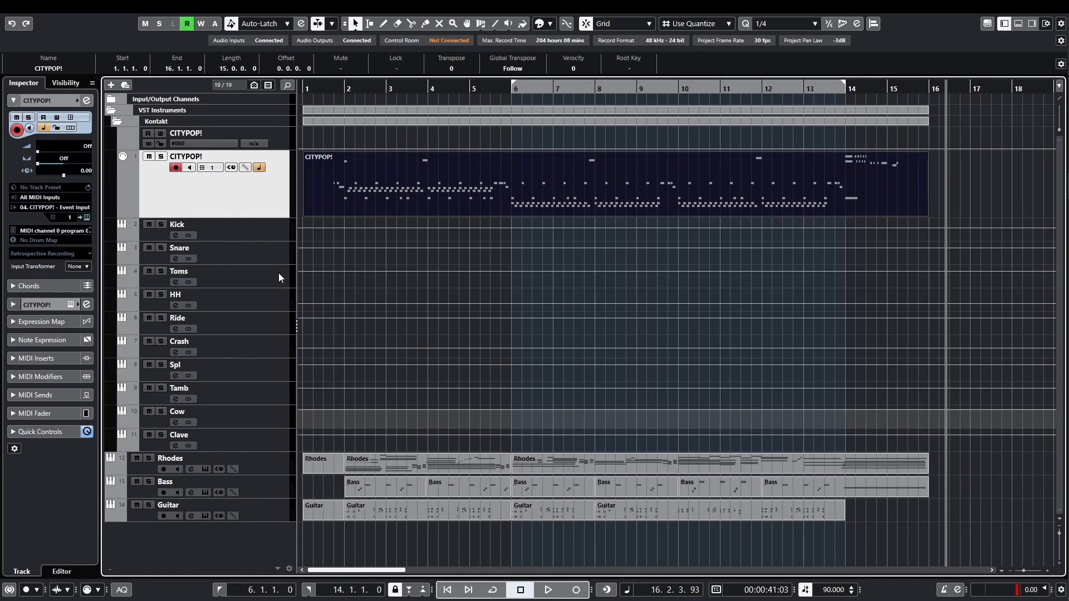
pyautogui.click(280, 510)
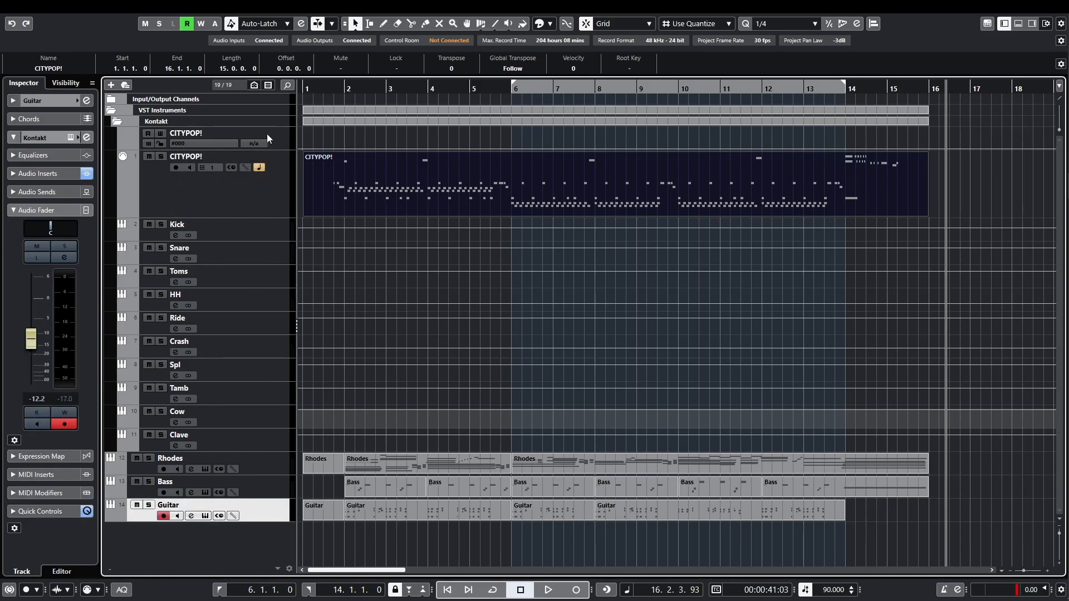
pyautogui.click(122, 123)
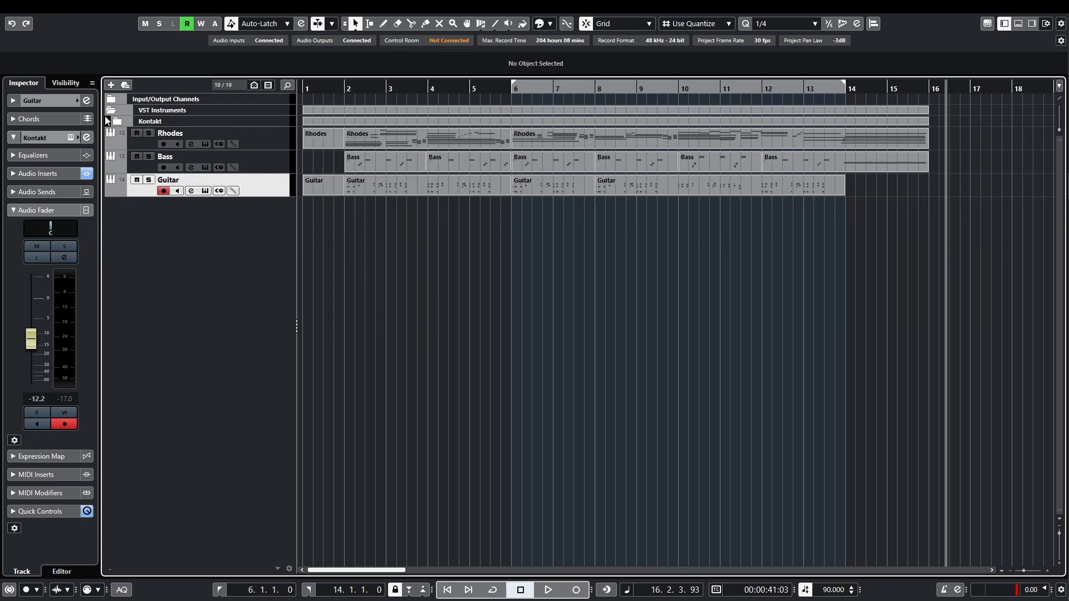
pyautogui.click(110, 85)
pyautogui.click(739, 392)
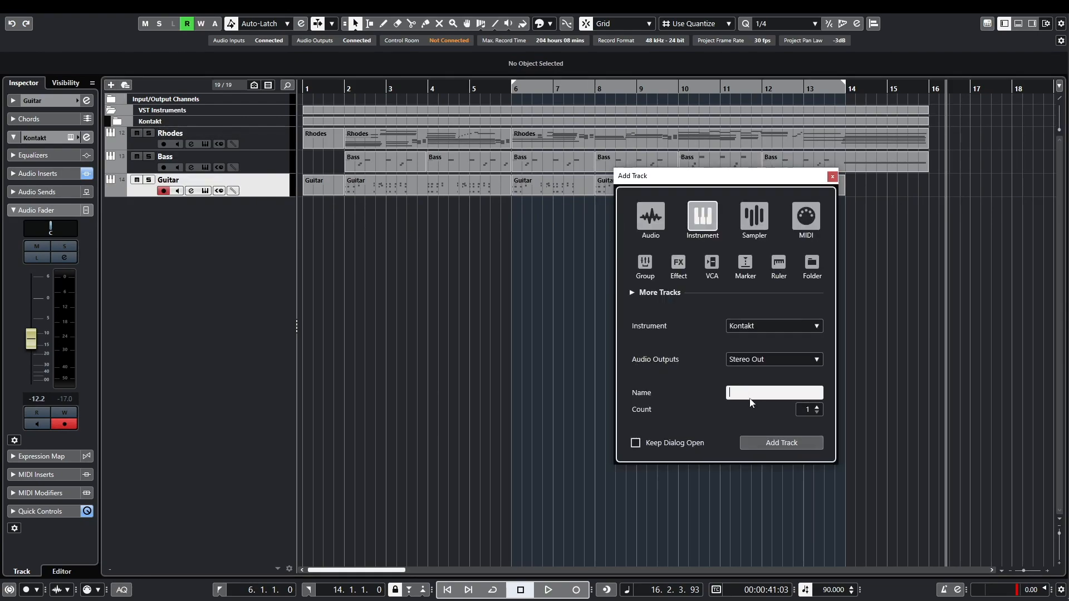
pyautogui.write('CITYPOP!')
pyautogui.press('Return')
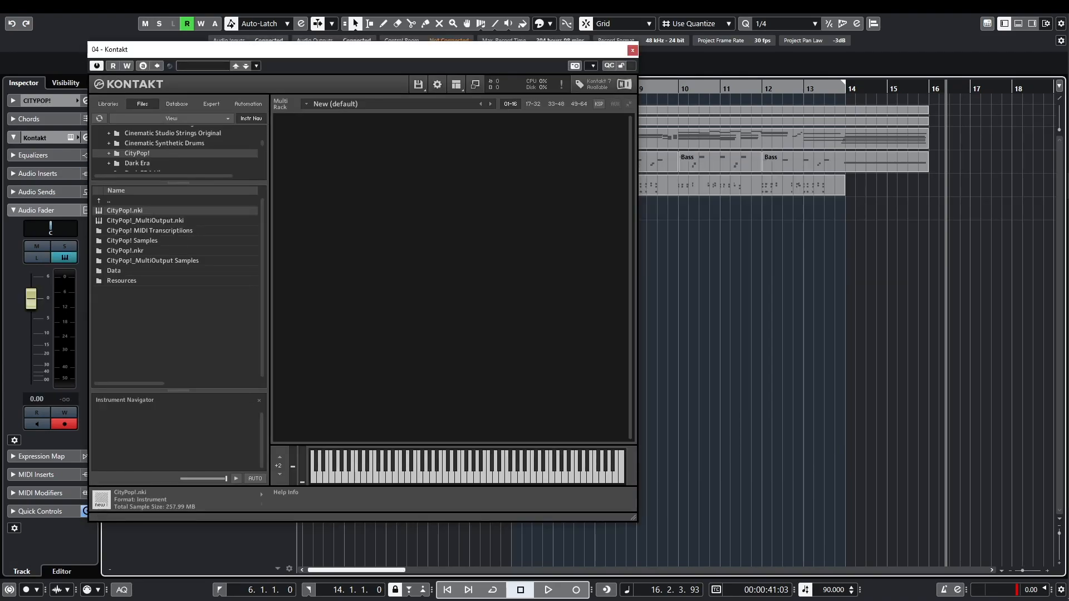
# Load CityPop!.nki into the new track's Kontakt instance and close the plug-in window.
pyautogui.moveTo(317, 55); pyautogui.dragTo(418, 103)
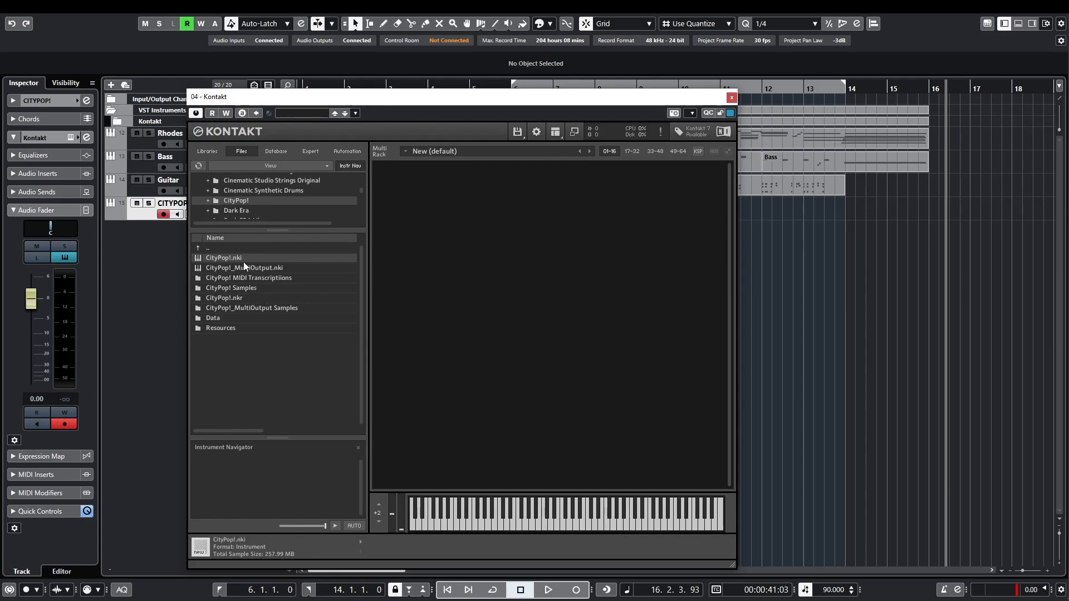
pyautogui.doubleClick(225, 259)
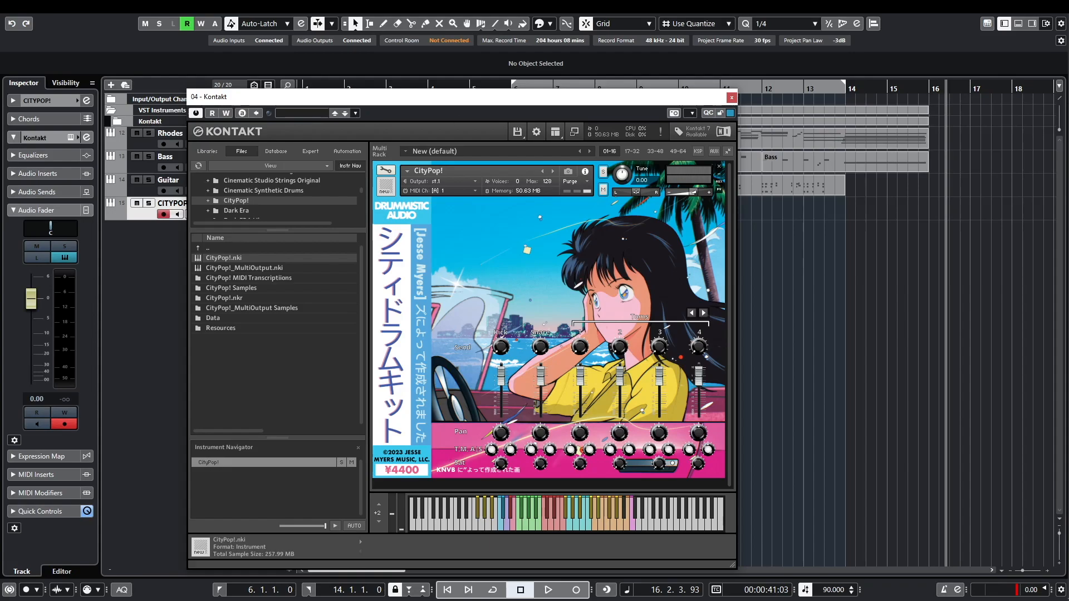
pyautogui.click(731, 97)
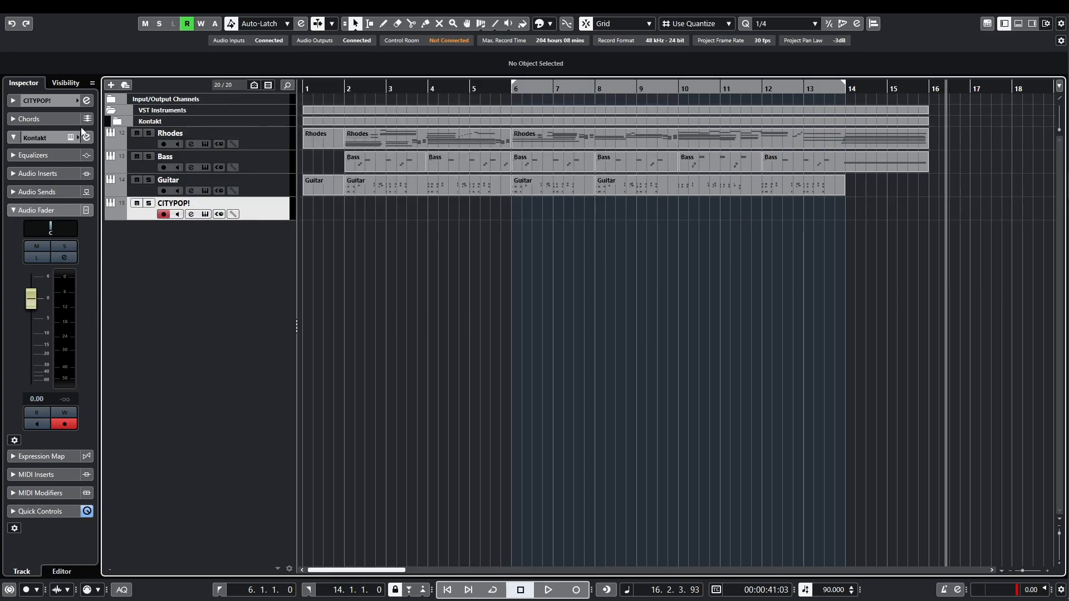
# Expand the Kontakt folder, audition the Snare and Kick outputs in solo from late in bar 1, and clear the solos.
pyautogui.click(115, 122)
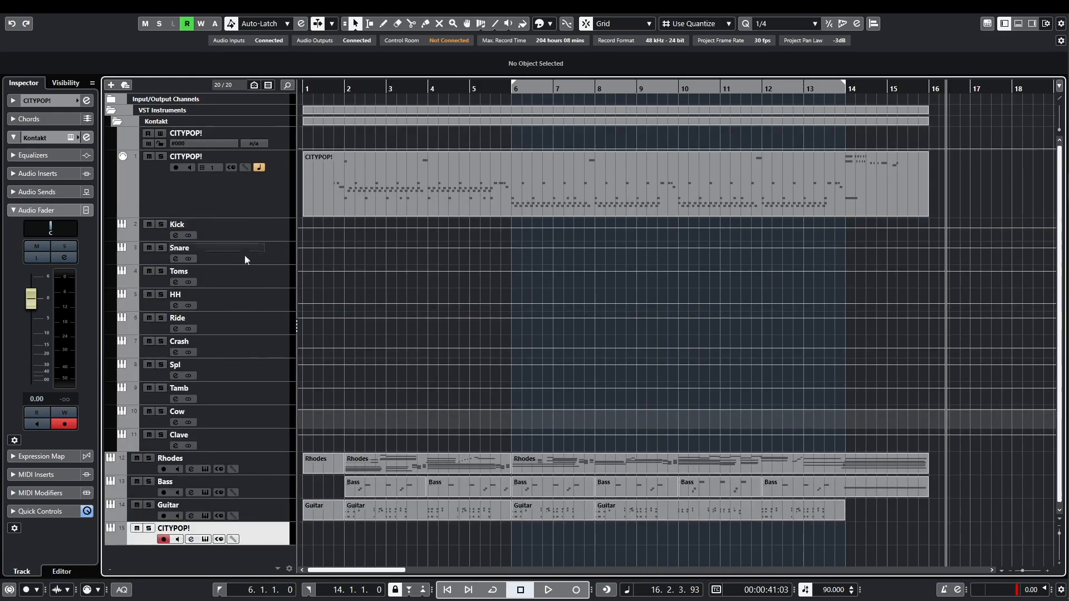
pyautogui.click(336, 86)
pyautogui.press('space')
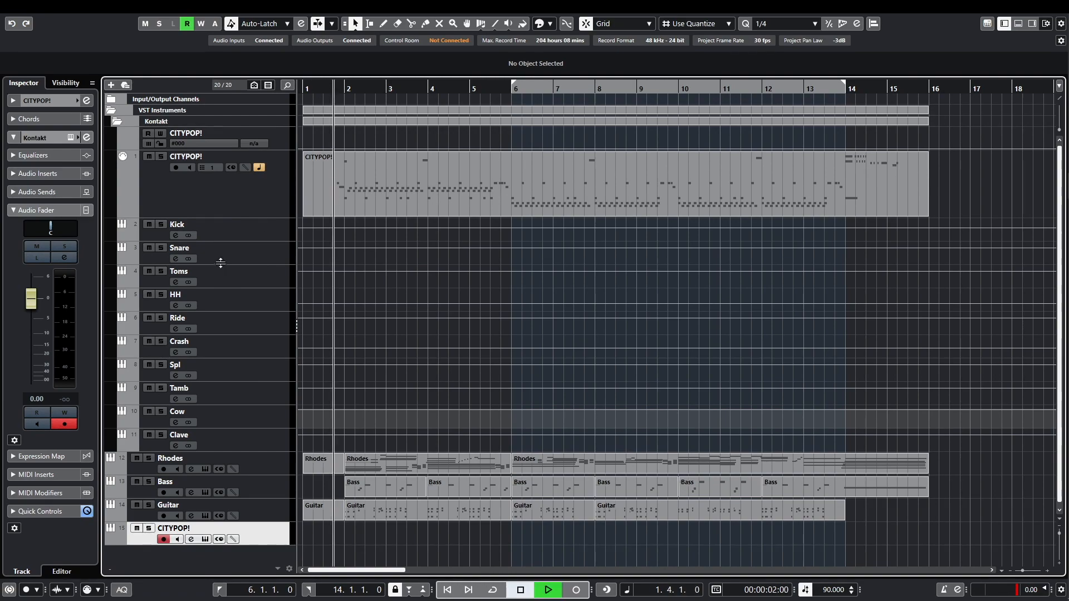
pyautogui.click(161, 248)
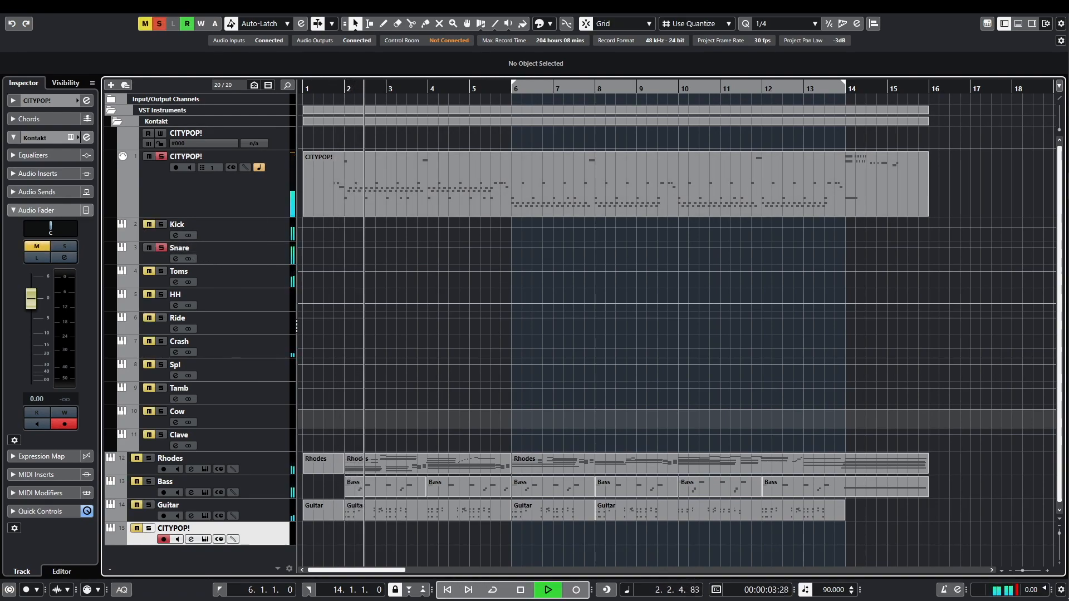
pyautogui.click(161, 225)
pyautogui.click(161, 247)
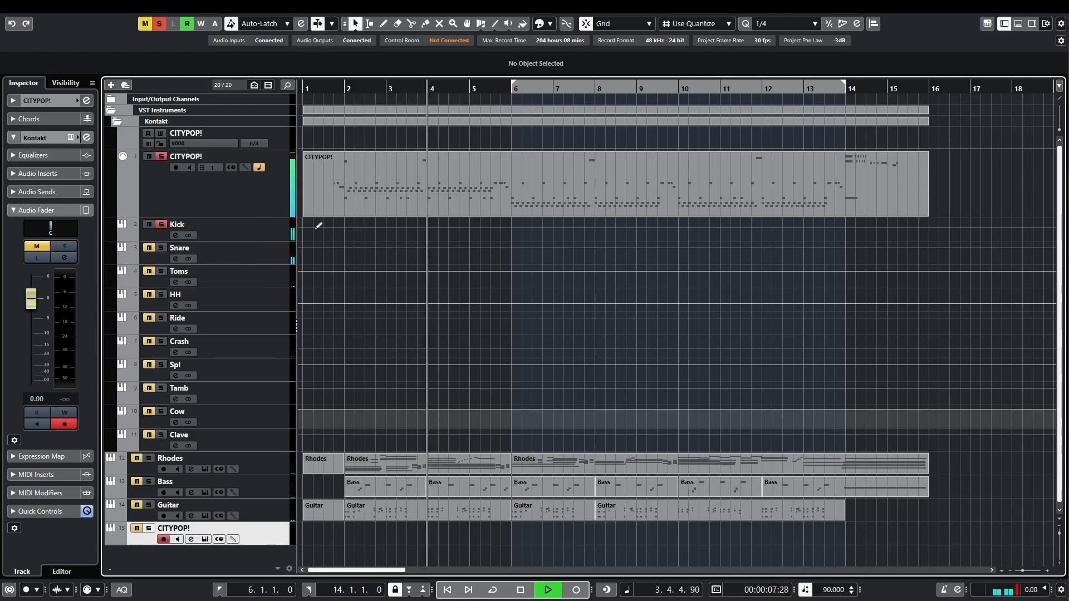
pyautogui.press('space')
pyautogui.click(161, 156)
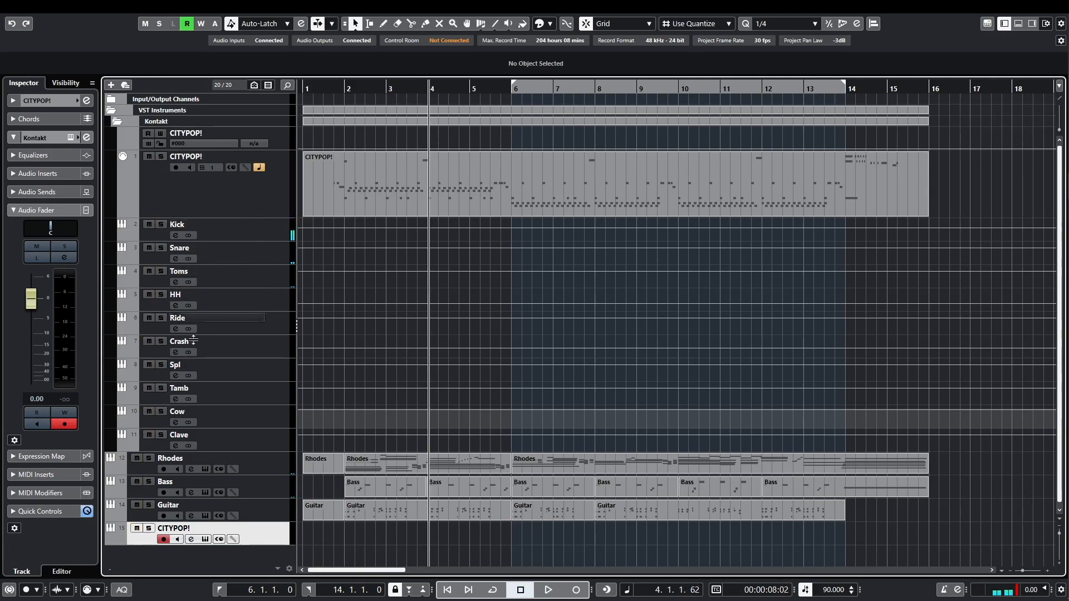
# Collapse the Kontakt folder and examine both mixer pages of the CityPop! instrument, covering kick, snare, toms, cymbals and percussion.
pyautogui.click(122, 122)
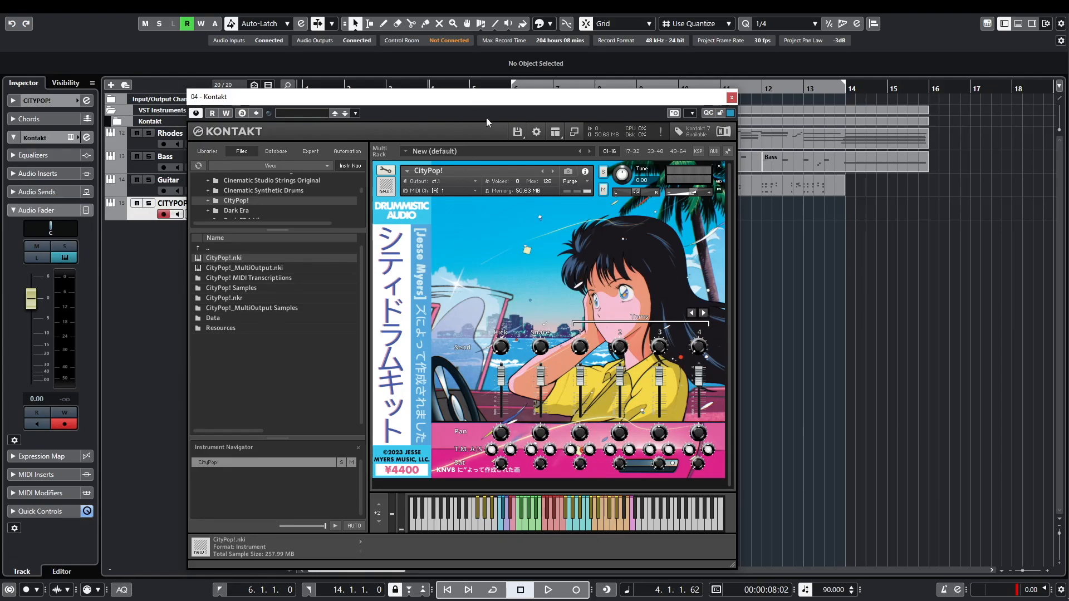
pyautogui.moveTo(500, 103); pyautogui.dragTo(564, 51)
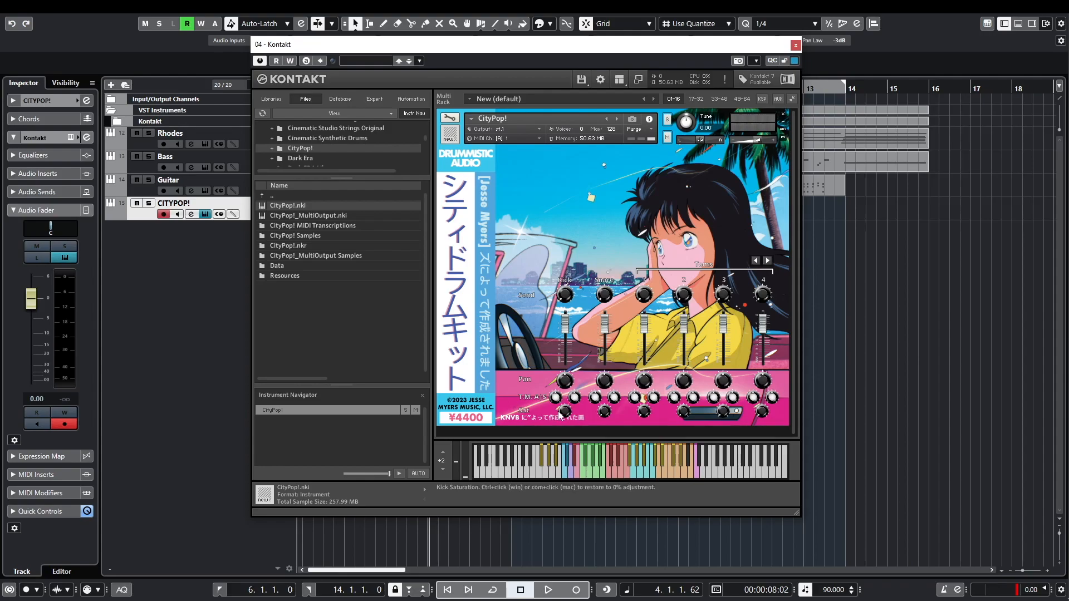
pyautogui.click(767, 261)
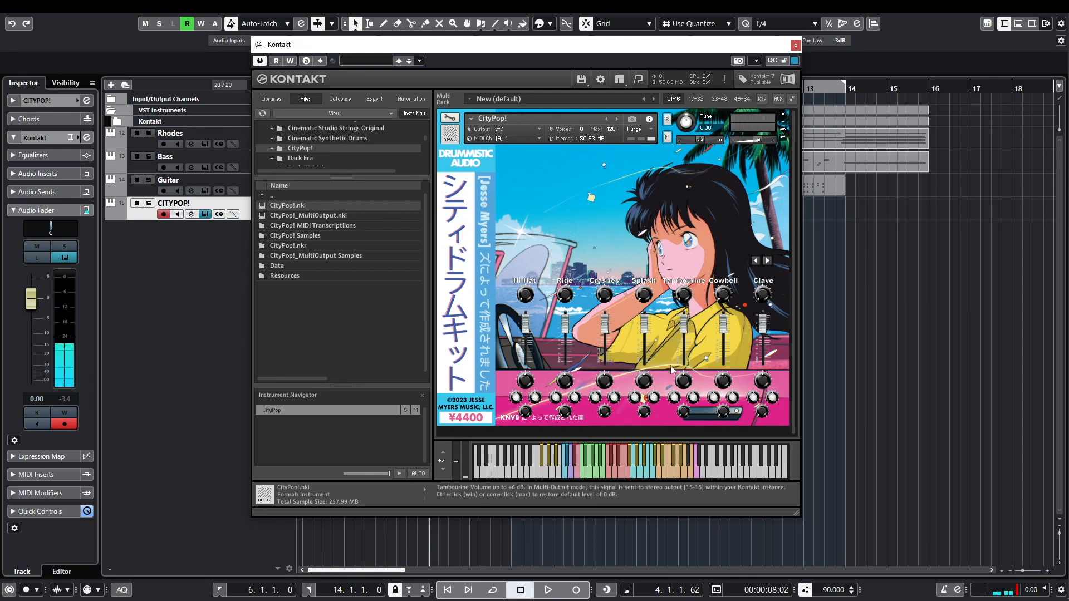
pyautogui.click(754, 261)
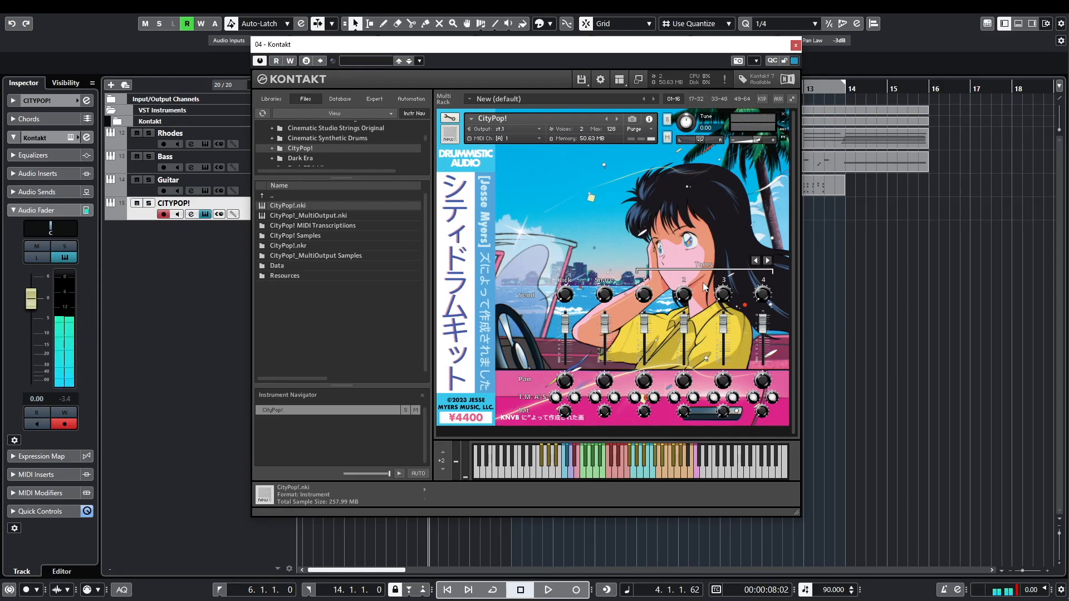
pyautogui.click(767, 260)
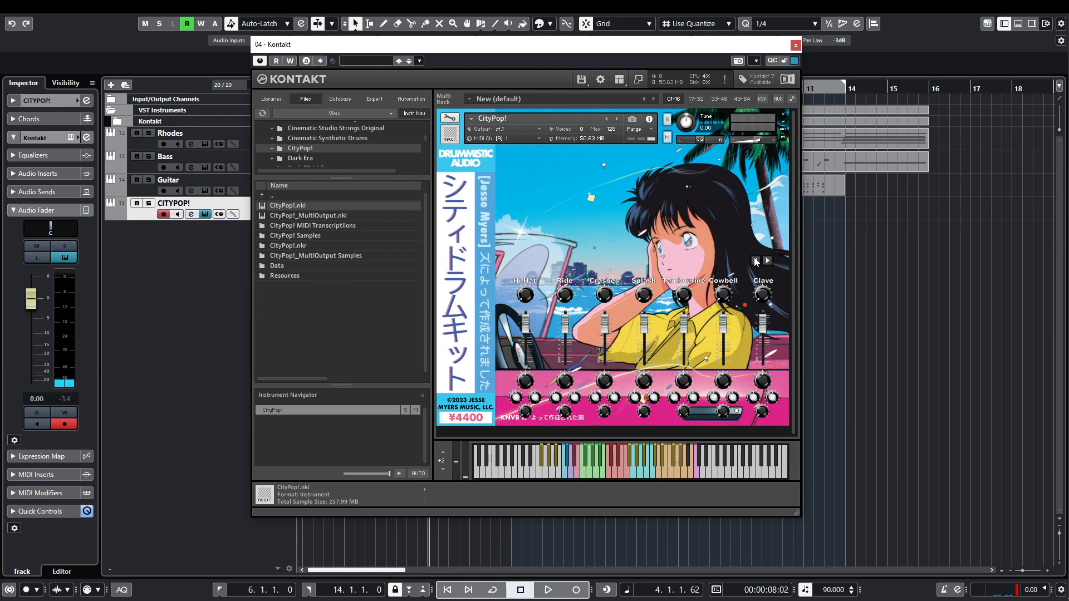
pyautogui.click(755, 261)
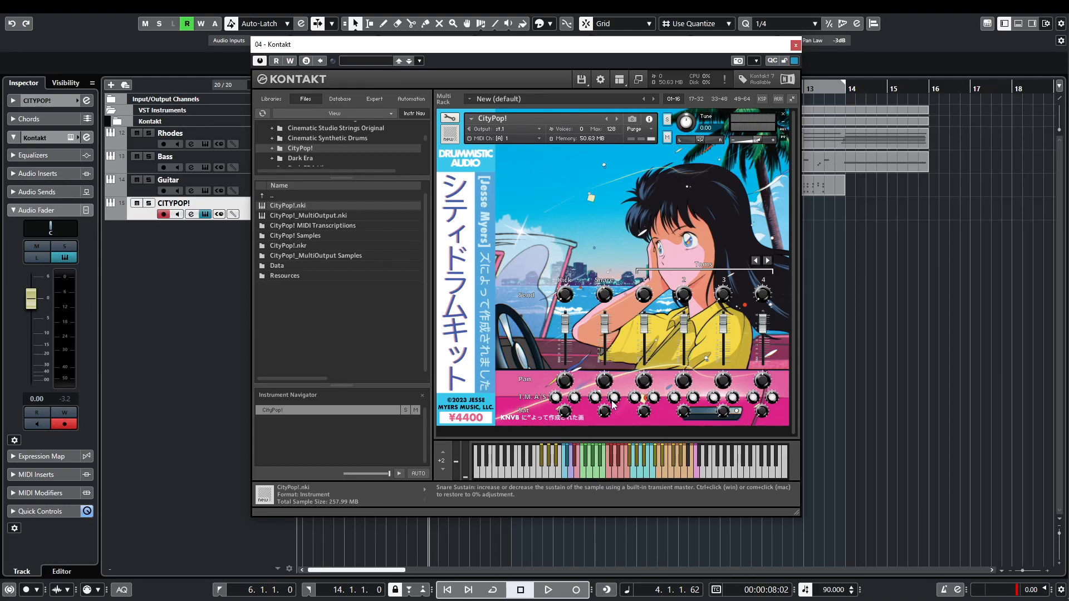
pyautogui.click(604, 462)
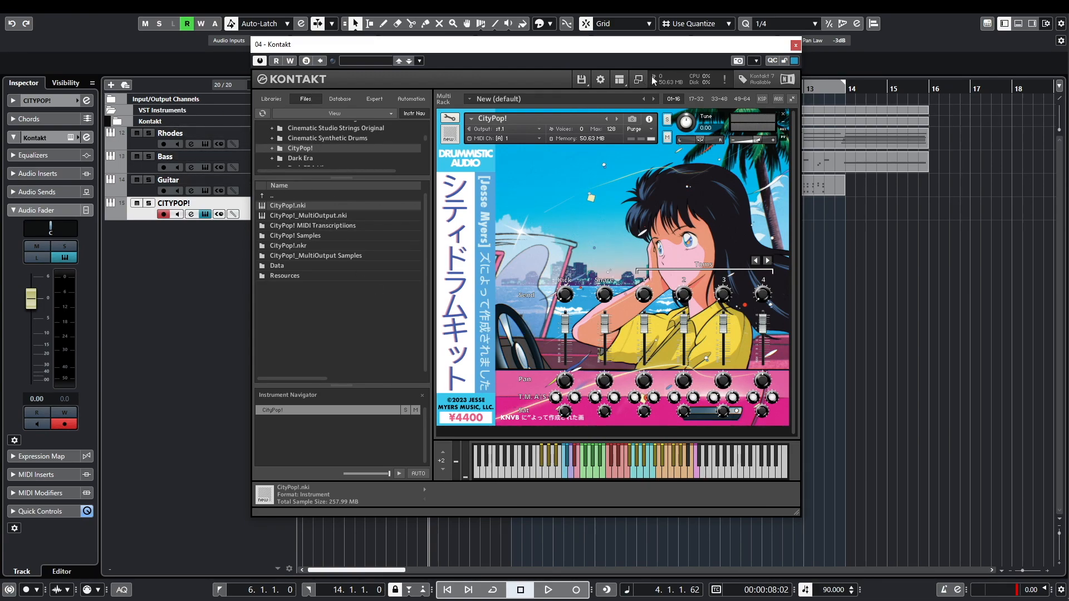
# Move the Kontakt window aside and open the Pro-Q 3 insert of the Snare track in the Kontakt folder.
pyautogui.moveTo(606, 45); pyautogui.dragTo(813, 88)
pyautogui.click(118, 123)
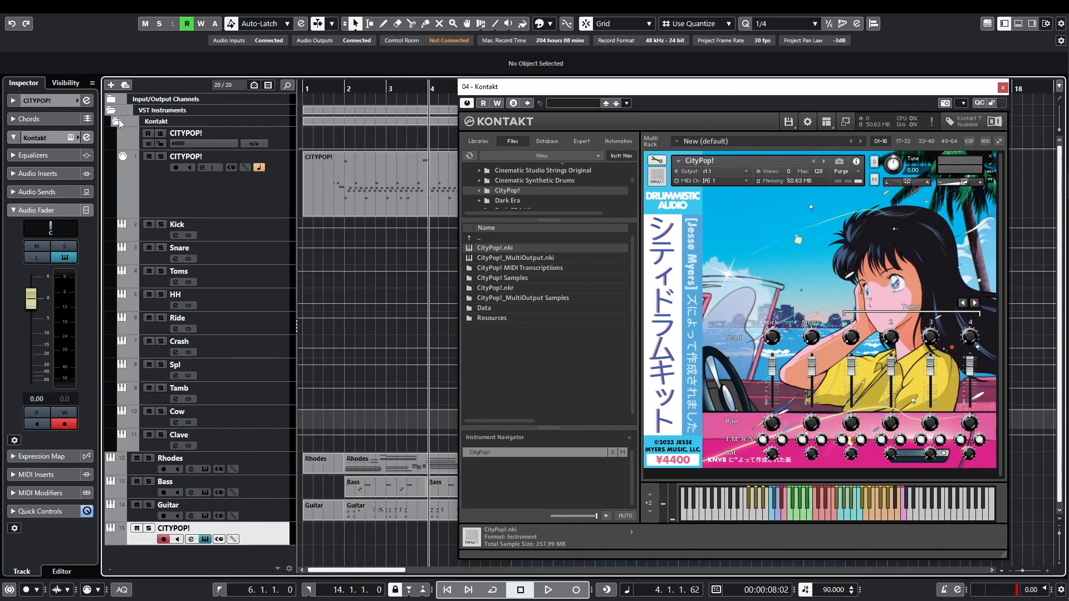
pyautogui.click(245, 250)
pyautogui.click(27, 139)
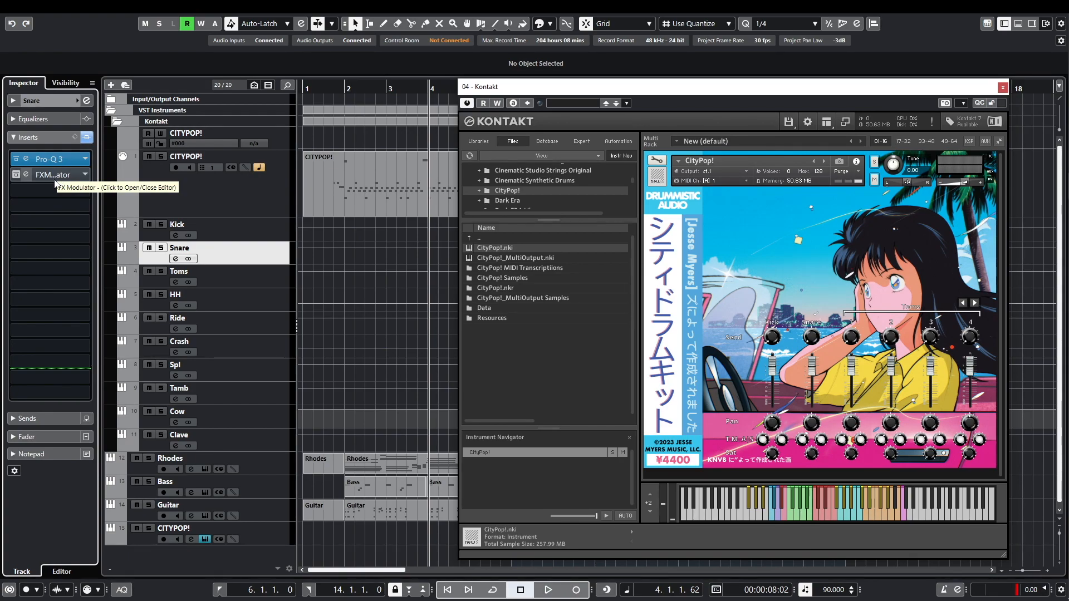
pyautogui.click(49, 159)
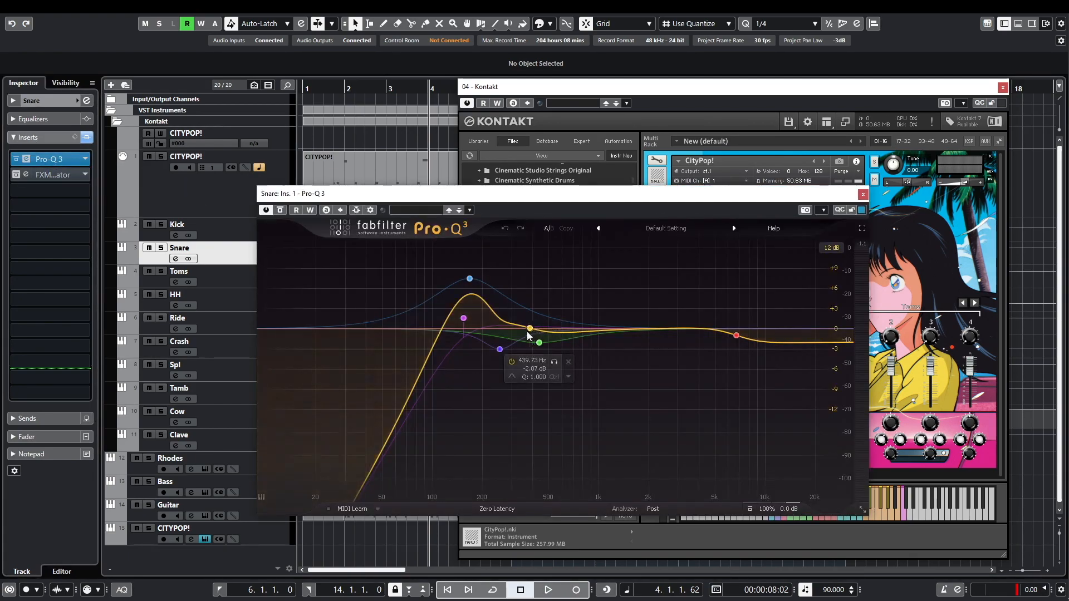
pyautogui.moveTo(473, 193); pyautogui.dragTo(504, 219)
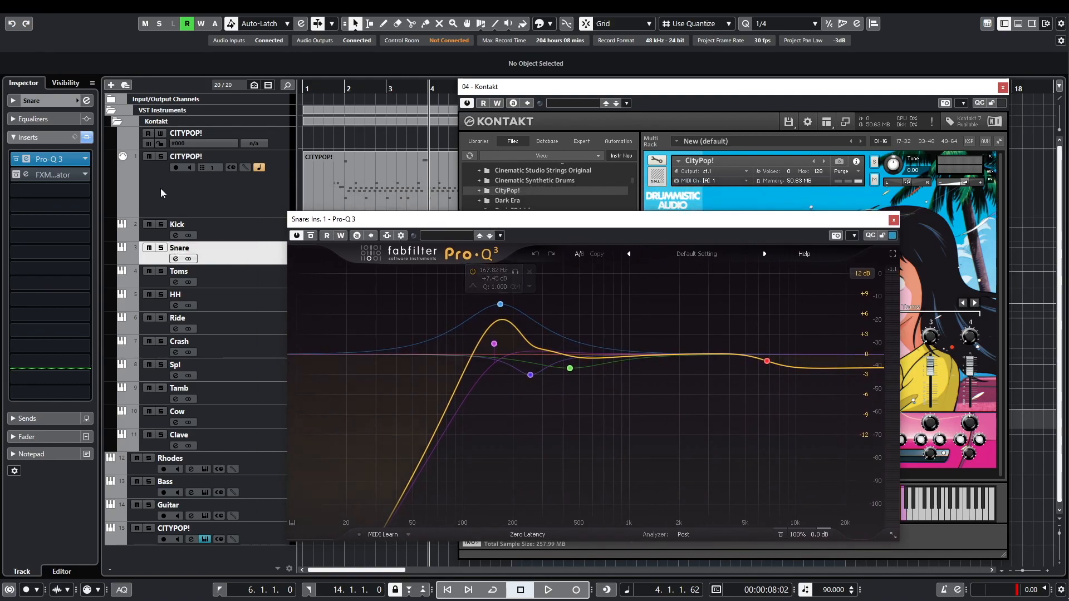
# Play the soloed CITYPOP! drums from bar 1, switch the solo to only the Snare track, and stop playback.
pyautogui.click(161, 156)
pyautogui.click(334, 95)
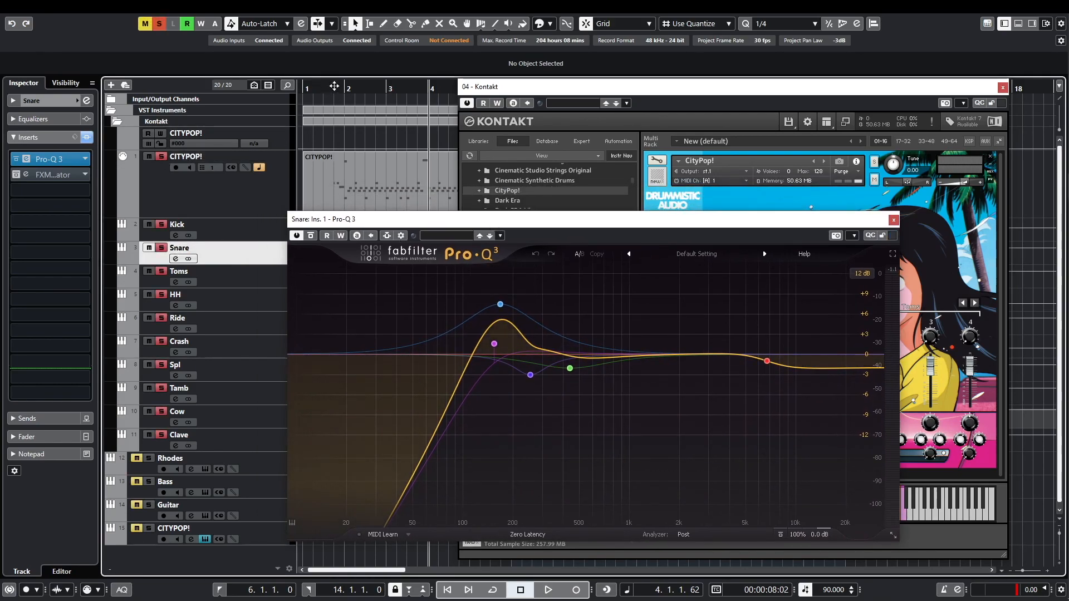
pyautogui.press('space')
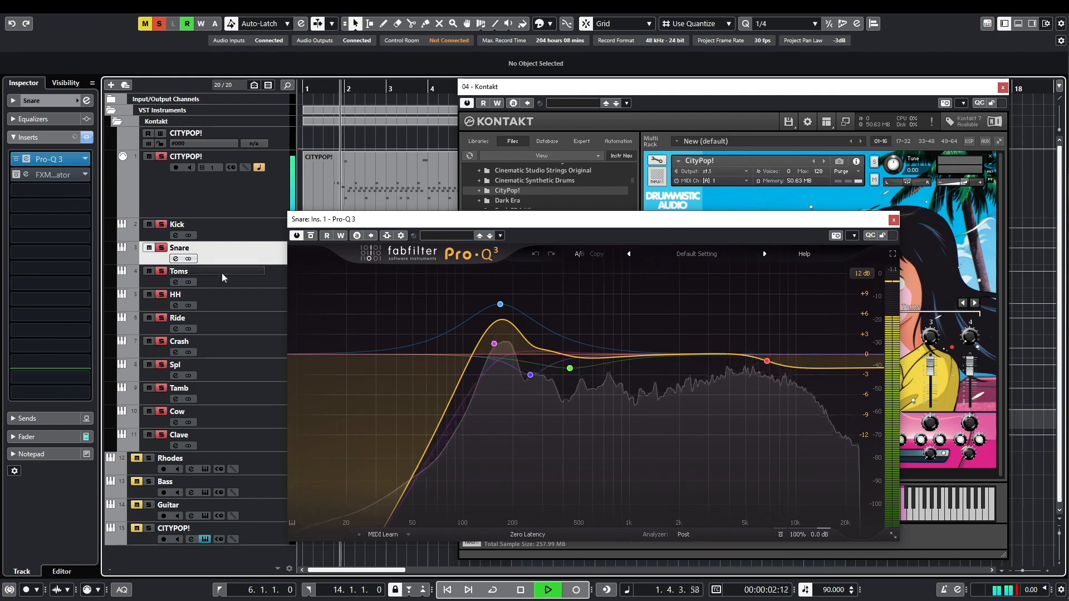
pyautogui.click(159, 24)
pyautogui.click(161, 248)
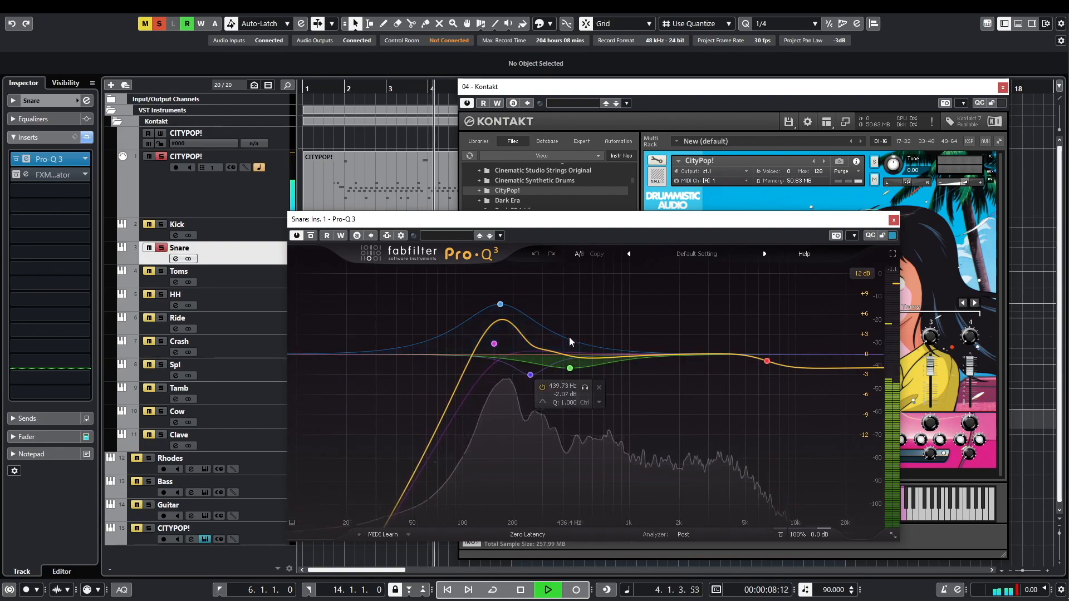
pyautogui.press('space')
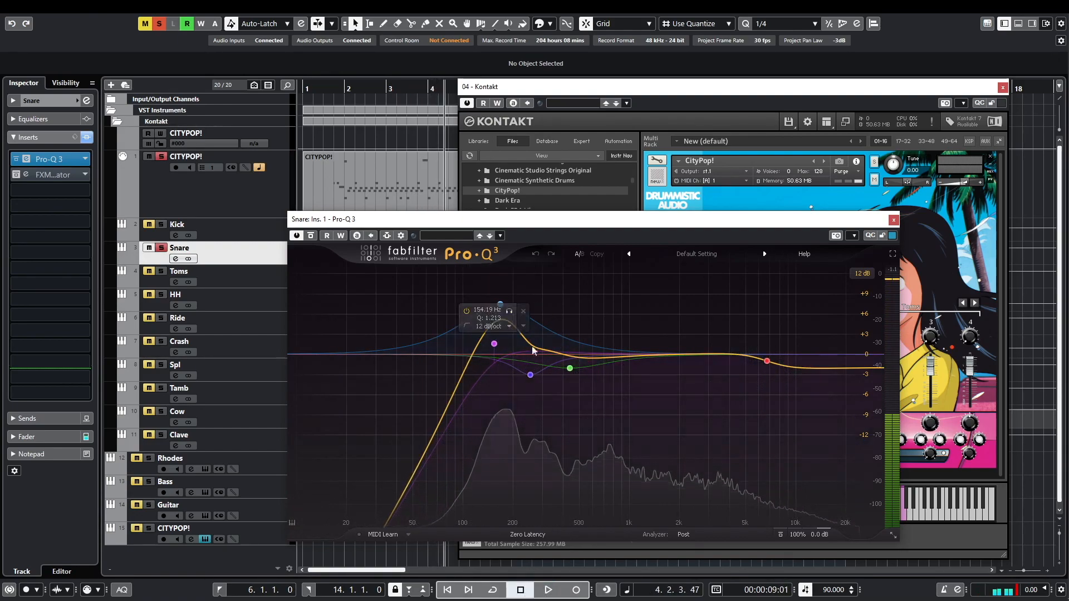
# Deepen the green low-mid cut in the Snare's Pro-Q 3 to about -5 dB near 500 Hz.
pyautogui.moveTo(568, 366); pyautogui.dragTo(578, 385)
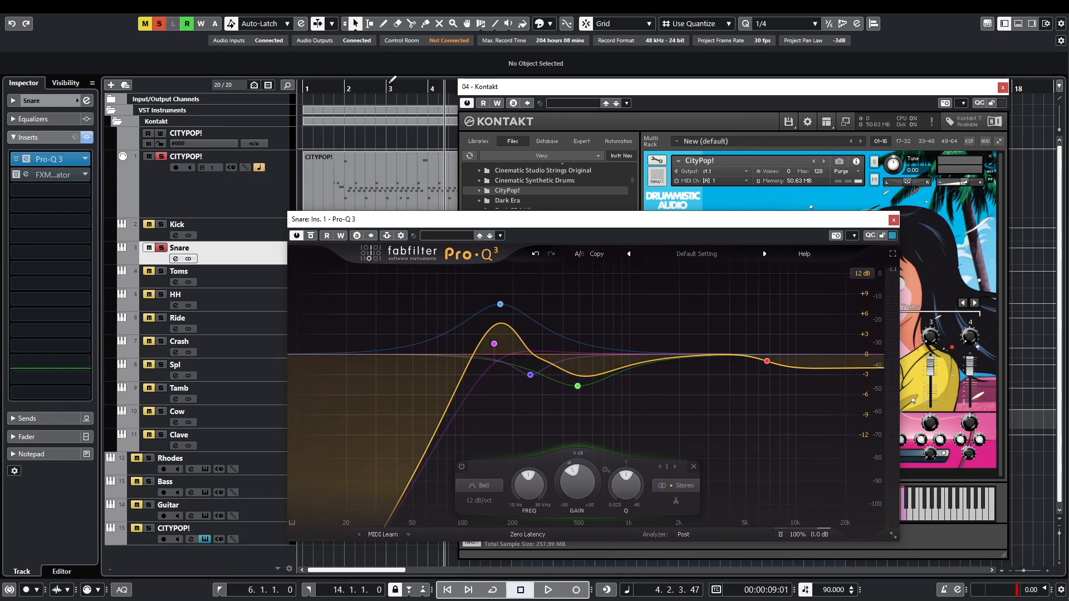
pyautogui.moveTo(499, 306)
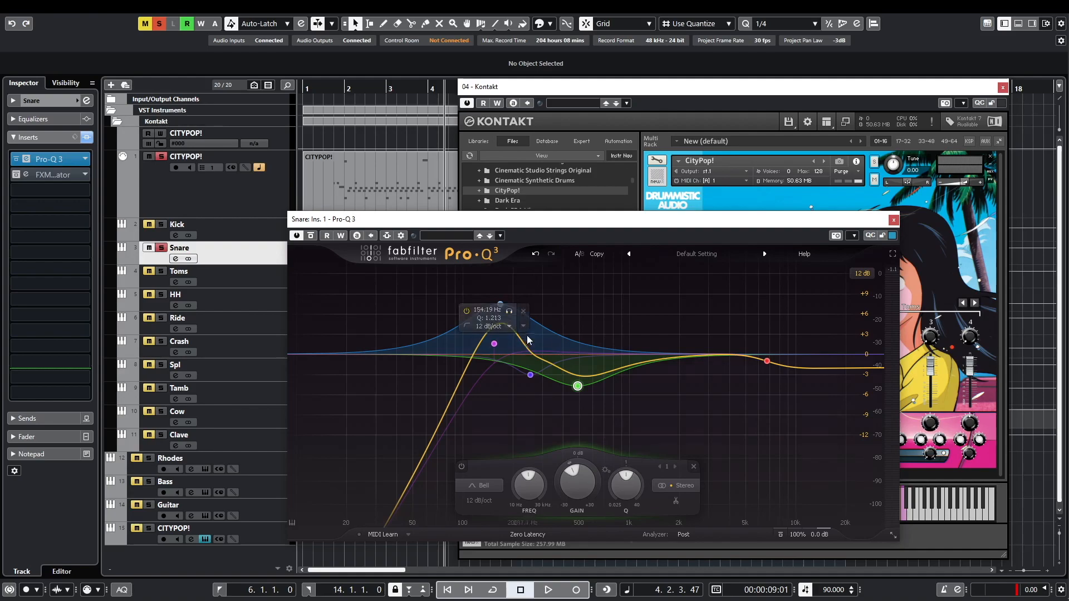
pyautogui.click(500, 305)
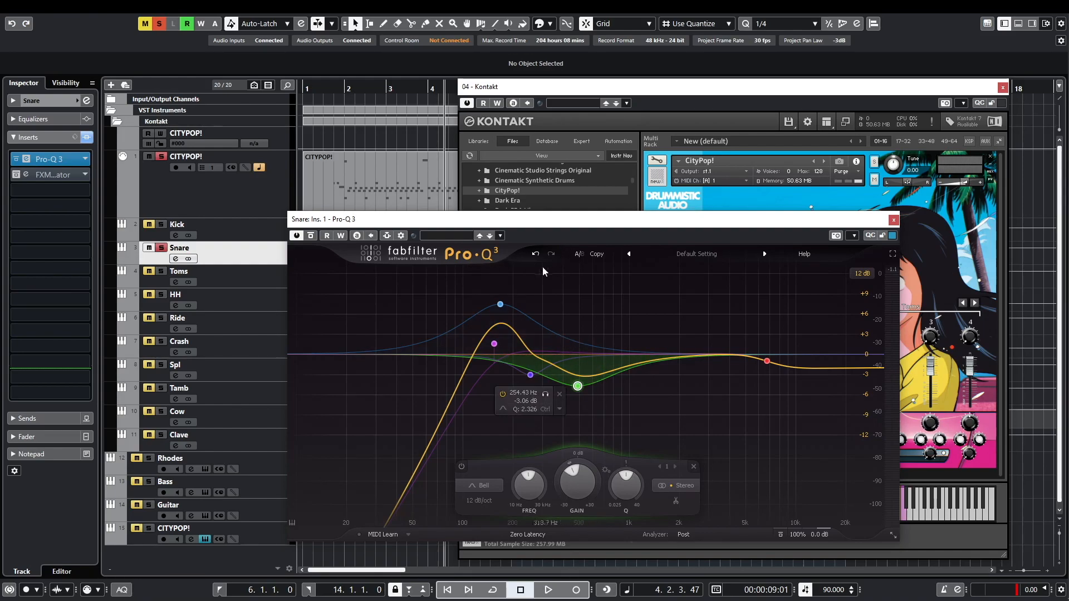
# Audition the Snare with its red Pro-Q 3 high shelf boosted to about +4 dB near 5.8 kHz, and stop playback.
pyautogui.press('space')
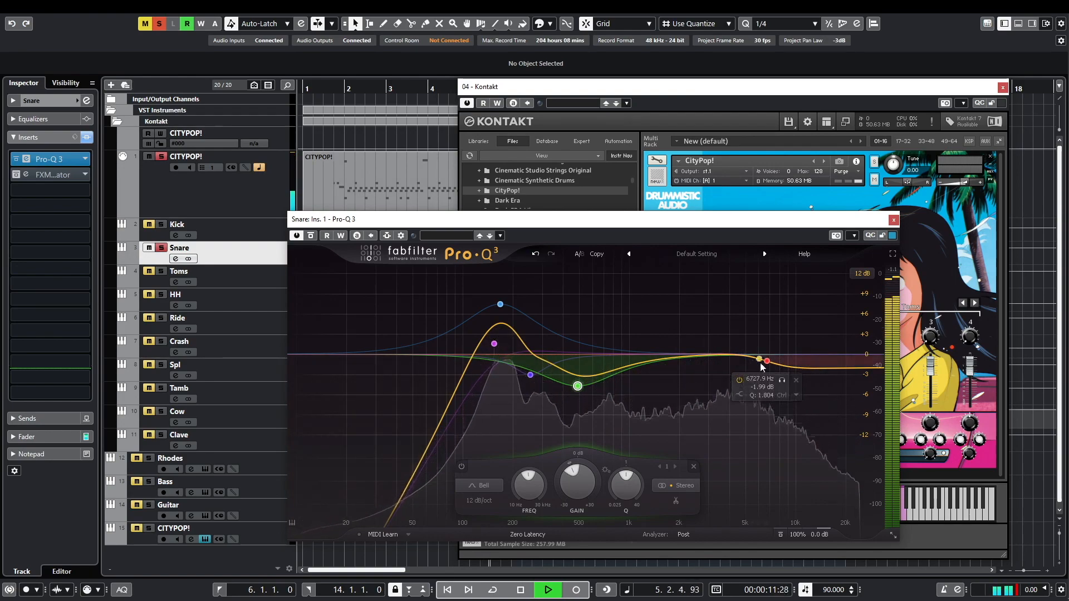
pyautogui.press('space')
pyautogui.moveTo(767, 362); pyautogui.dragTo(756, 341)
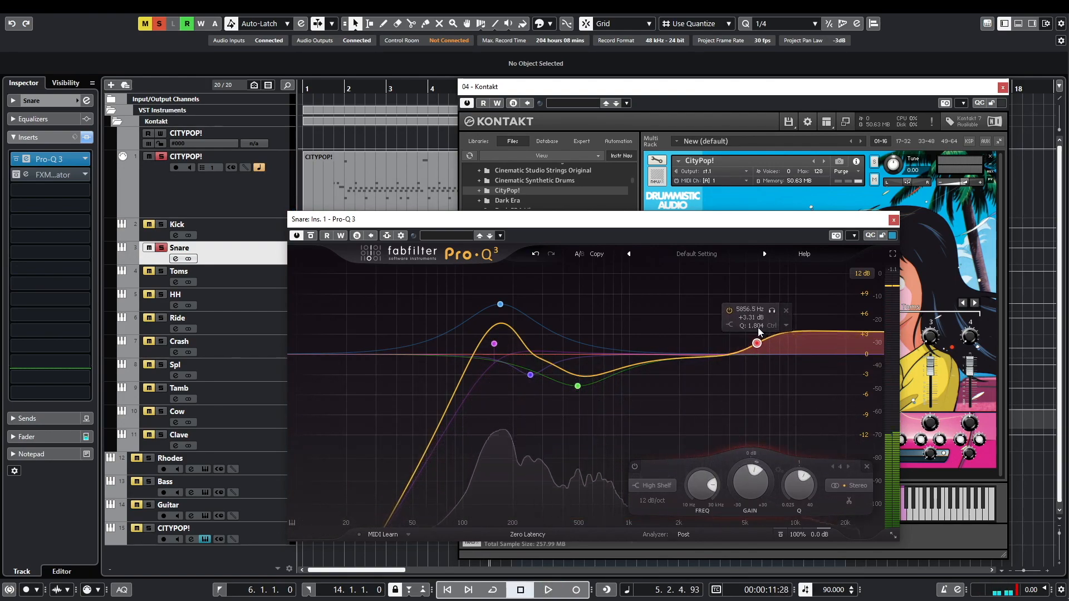
pyautogui.press('space')
pyautogui.moveTo(755, 338); pyautogui.dragTo(754, 339)
pyautogui.press('space')
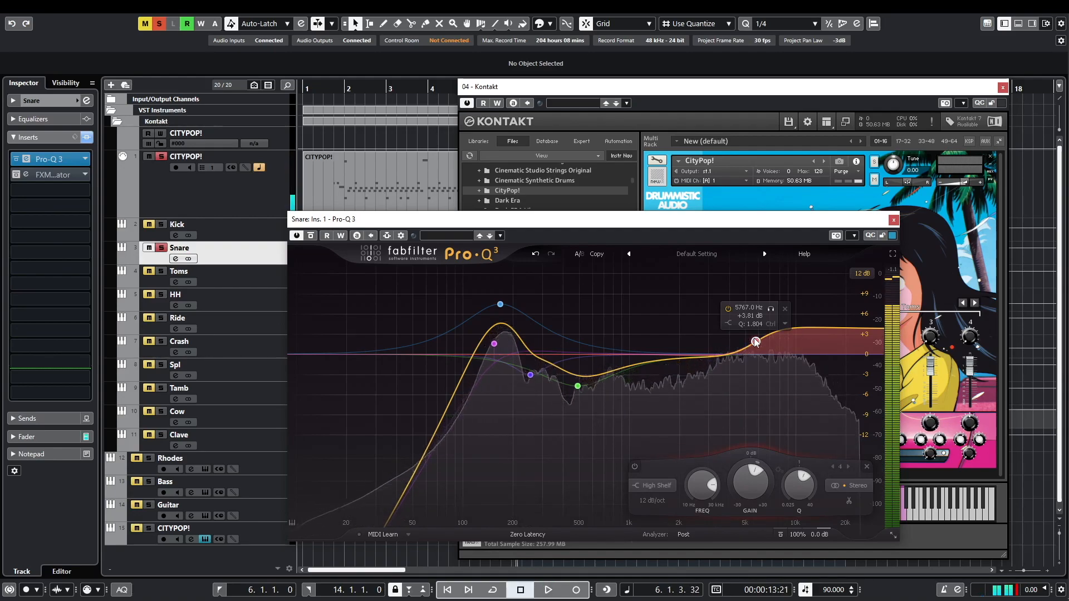
# Lower the red high shelf in the Snare's Pro-Q 3 to about -3 dB near 5 kHz and close the equalizer.
pyautogui.moveTo(756, 342); pyautogui.dragTo(747, 362)
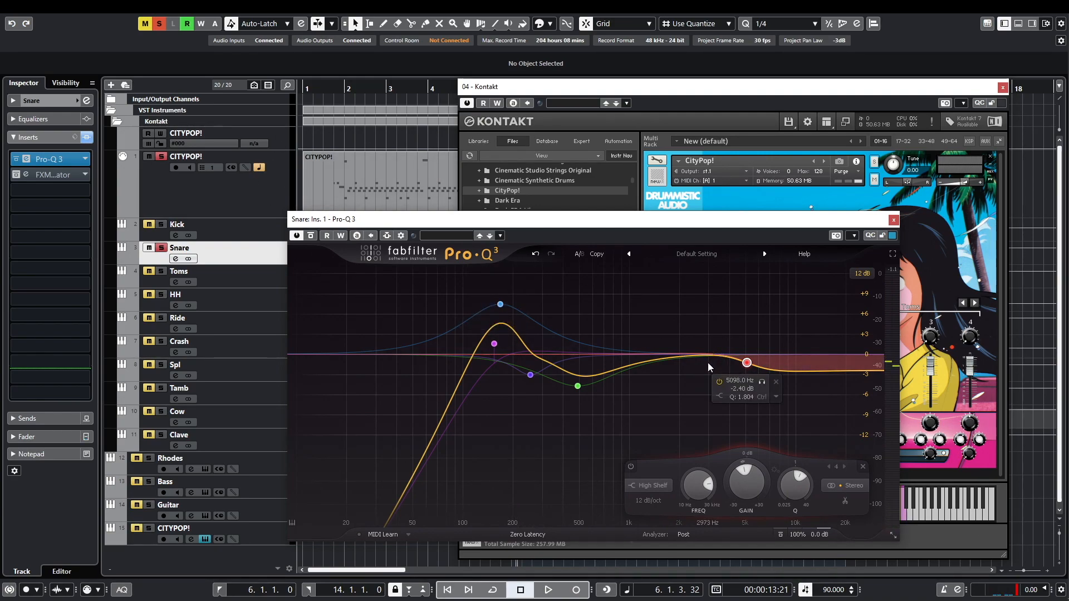
pyautogui.moveTo(747, 362); pyautogui.dragTo(746, 365)
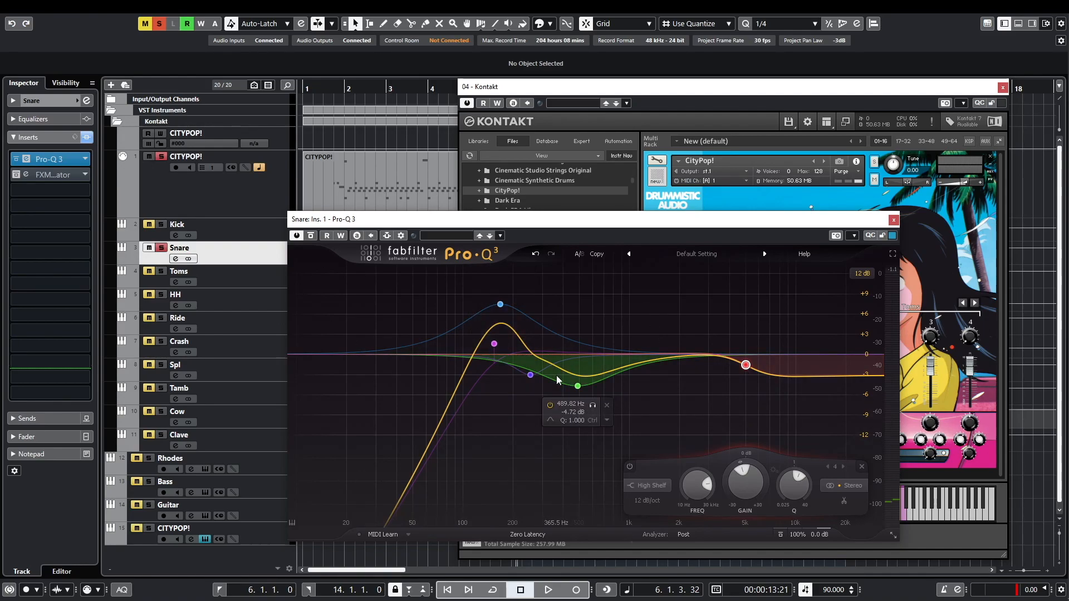
pyautogui.click(892, 221)
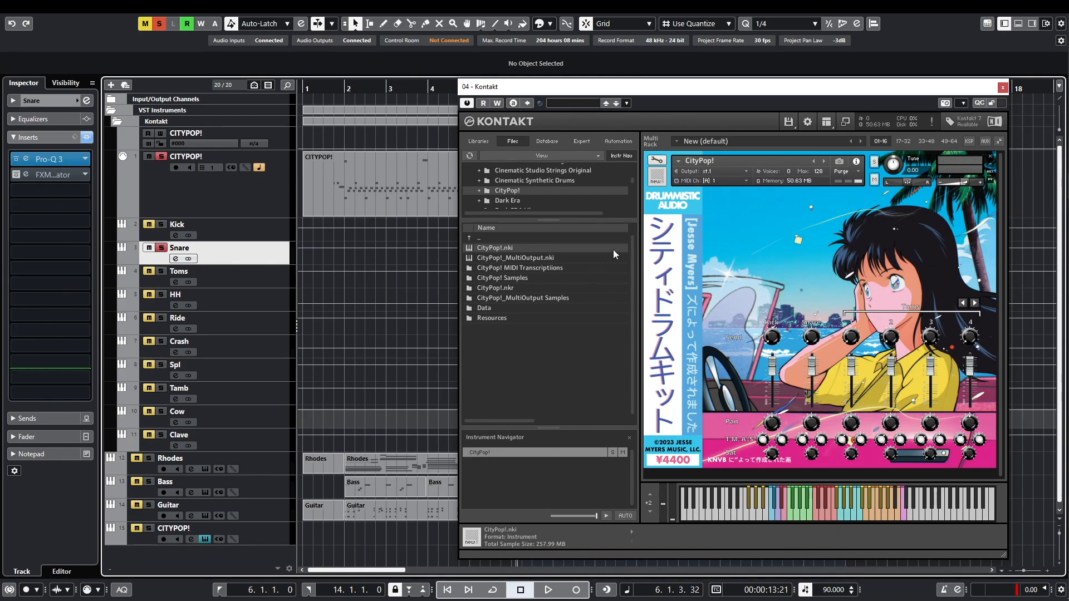
# Deactivate all track solos and mutes and switch the selection from the multi-output CITYPOP! track to the CITYPOP! track below Guitar.
pyautogui.click(159, 23)
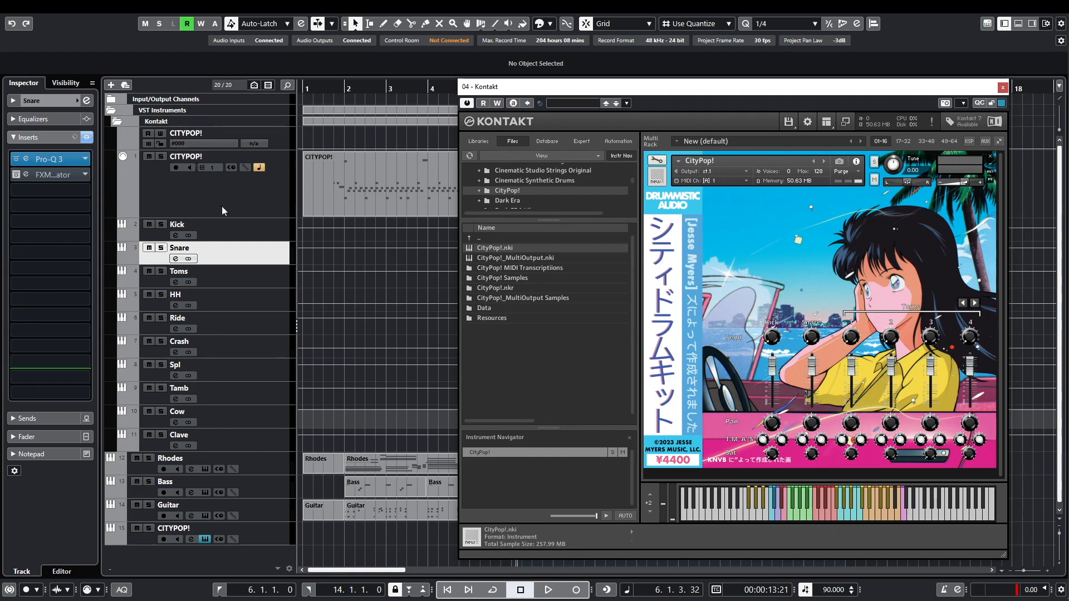
pyautogui.click(272, 198)
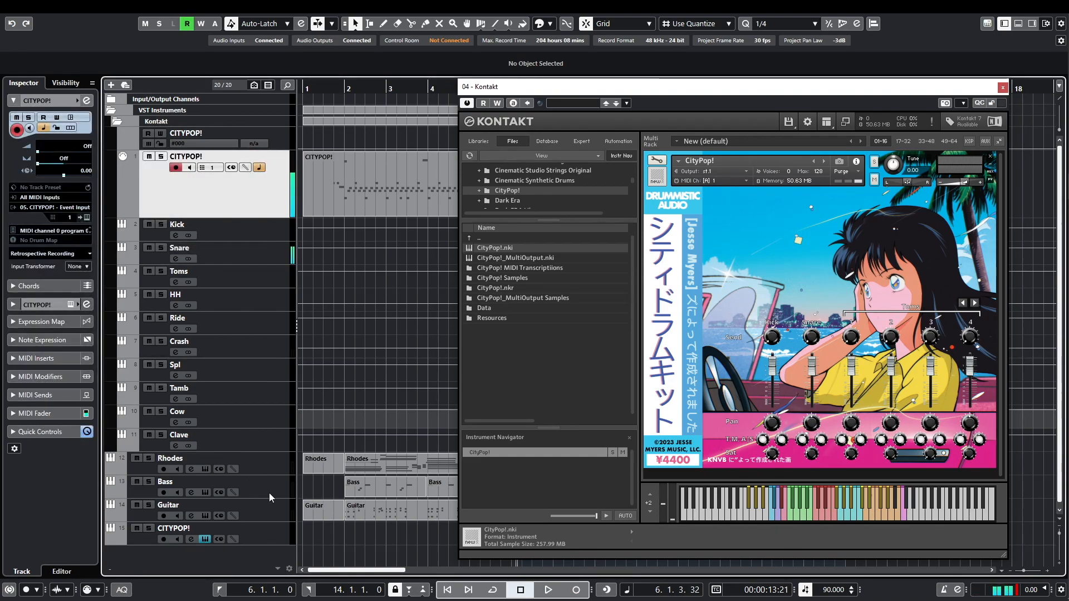
pyautogui.click(280, 540)
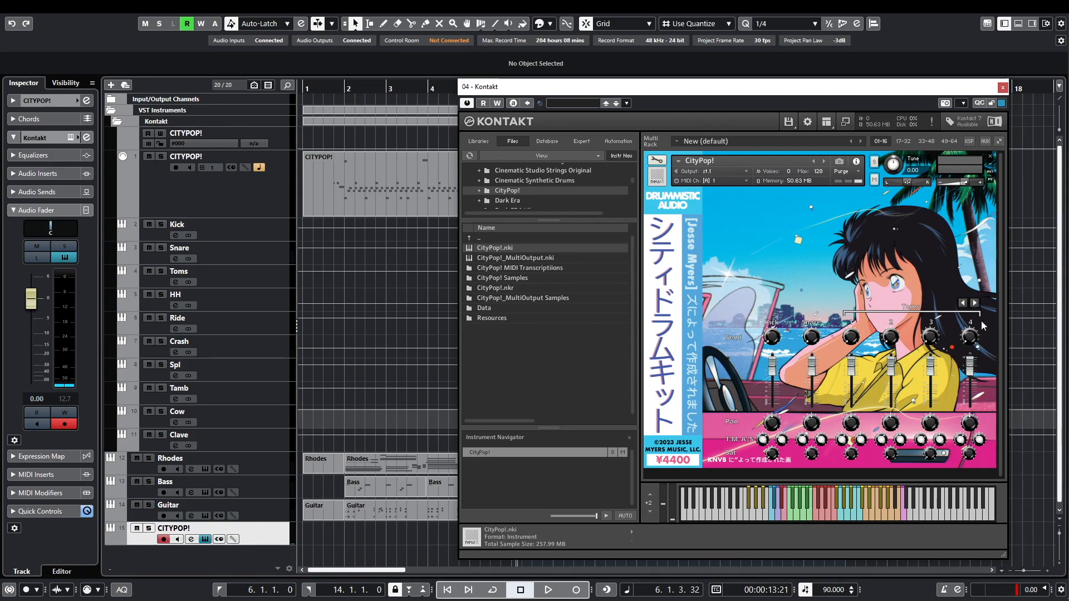
# Compare the two CityPop! mixer pages, checking the kick and snare volume controls against the cymbal and percussion channels.
pyautogui.click(975, 304)
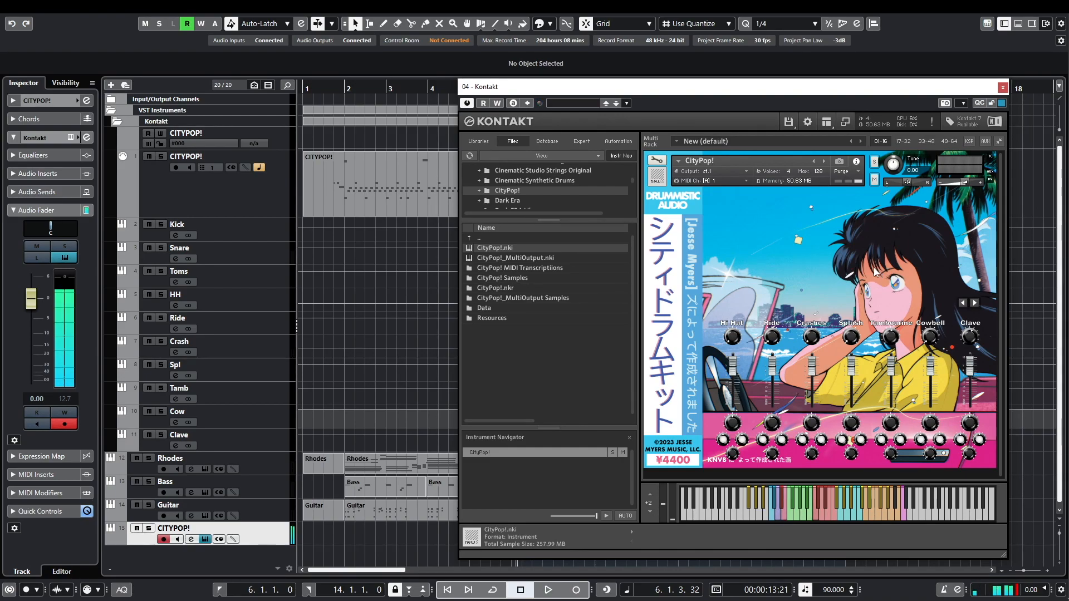
pyautogui.click(963, 302)
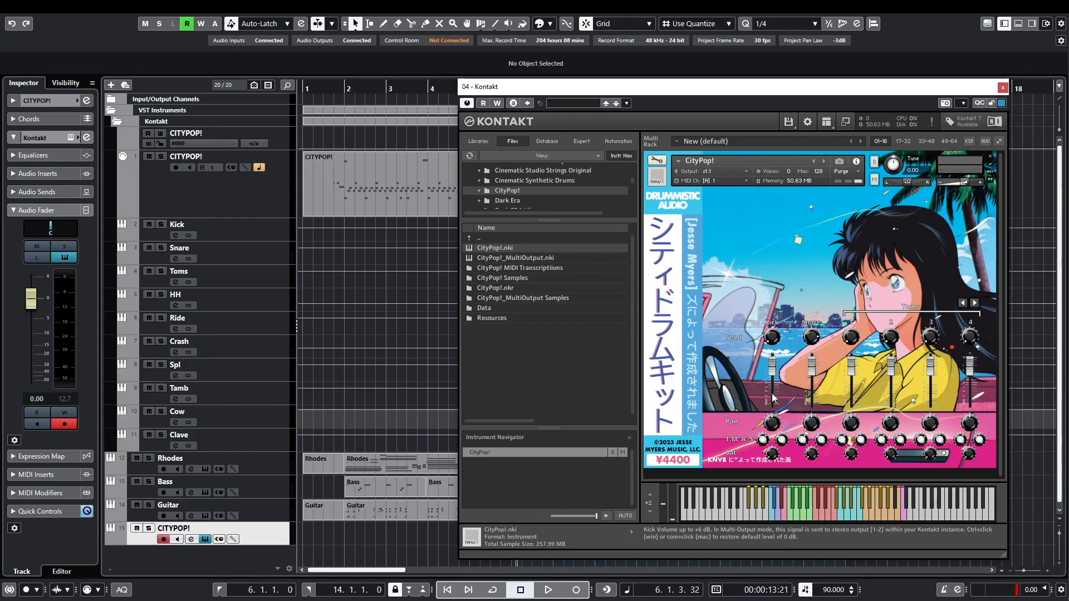
pyautogui.click(975, 303)
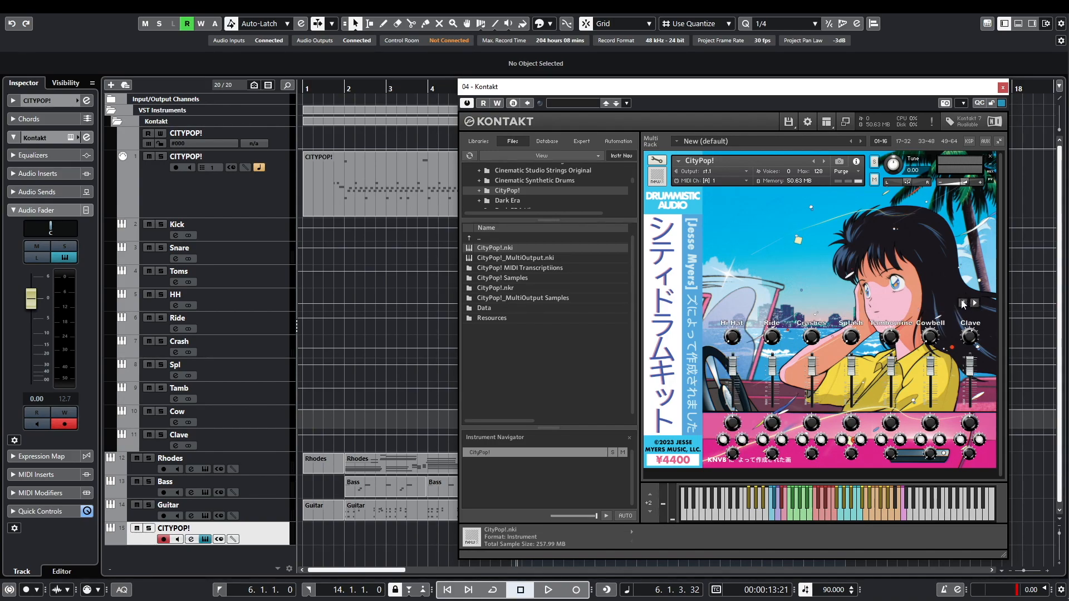
pyautogui.click(962, 303)
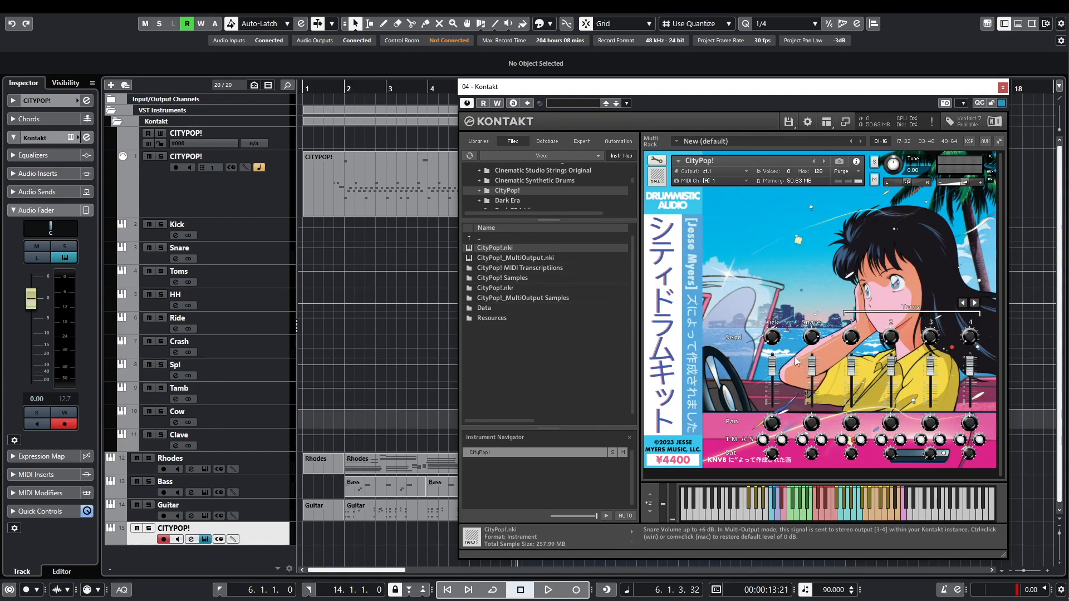
pyautogui.click(974, 303)
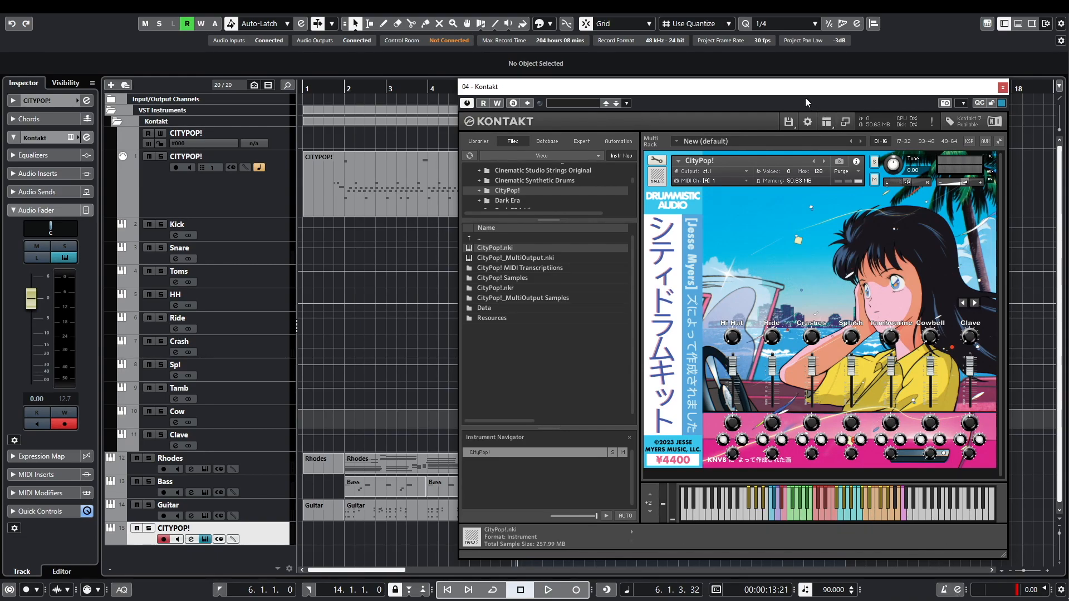
# Reposition the Kontakt window, hide it to look over the arrangement, and show it again.
pyautogui.moveTo(794, 86); pyautogui.dragTo(710, 70)
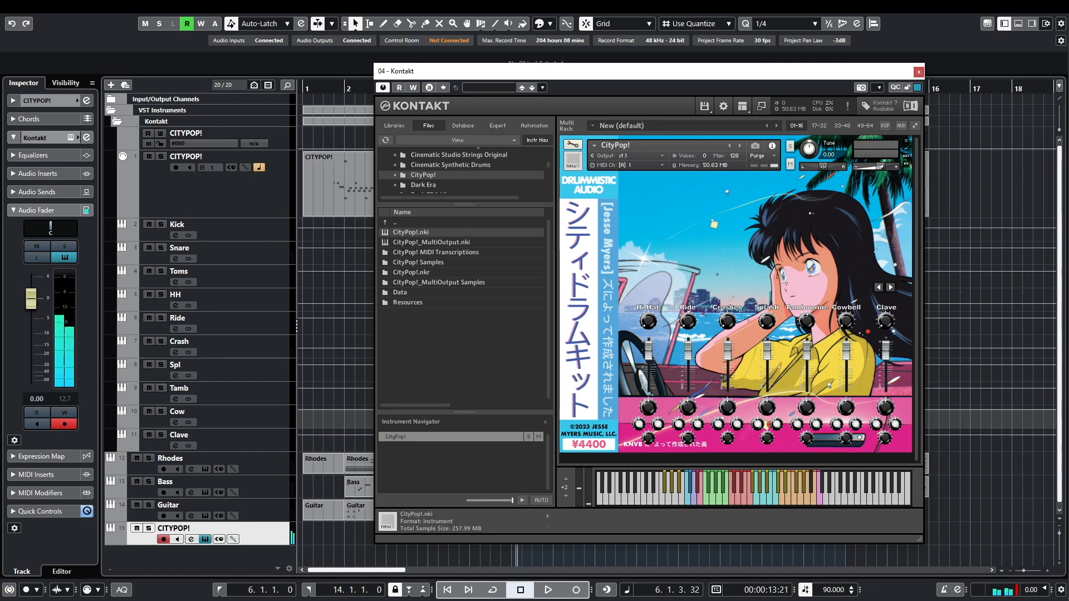
pyautogui.press('Escape')
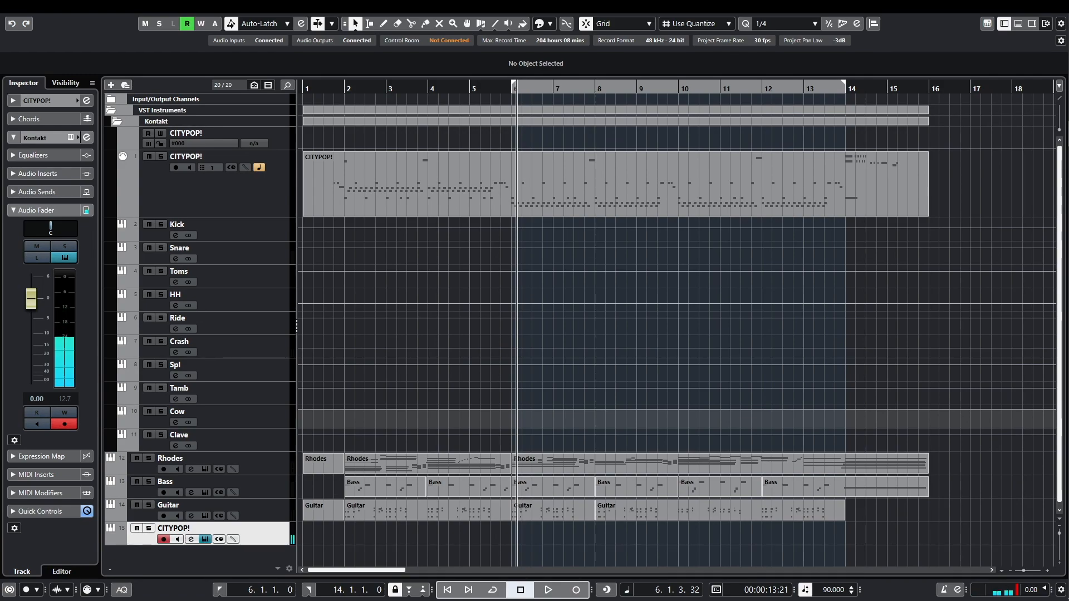
pyautogui.click(917, 526)
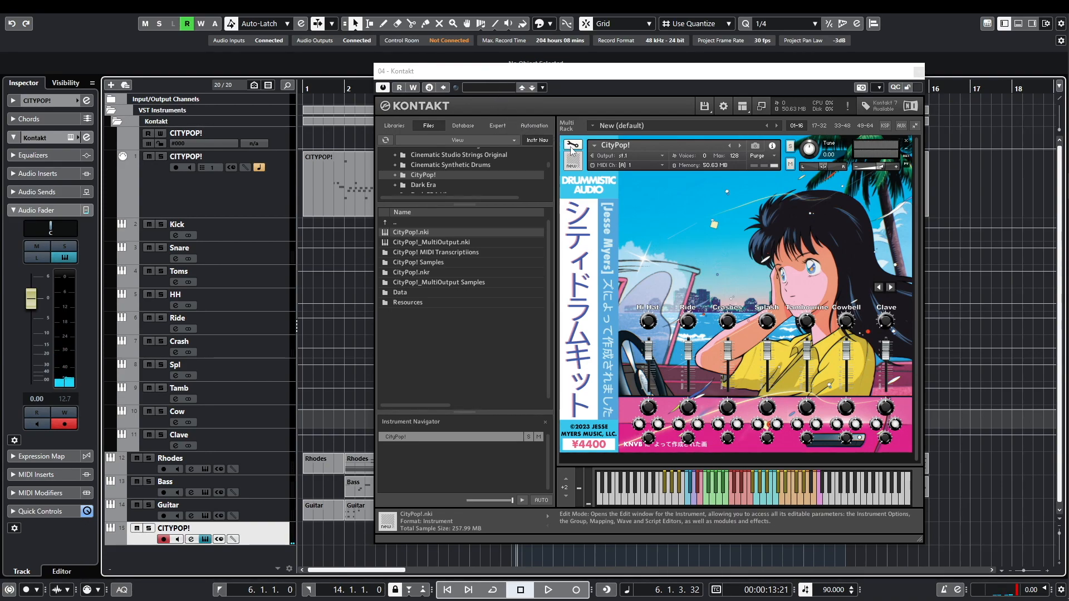
# Open the CityPop! instrument's edit mode and inspect the softest ultra closed hi-hat zone of group HH RR 3 in the Mapping Editor.
pyautogui.click(572, 149)
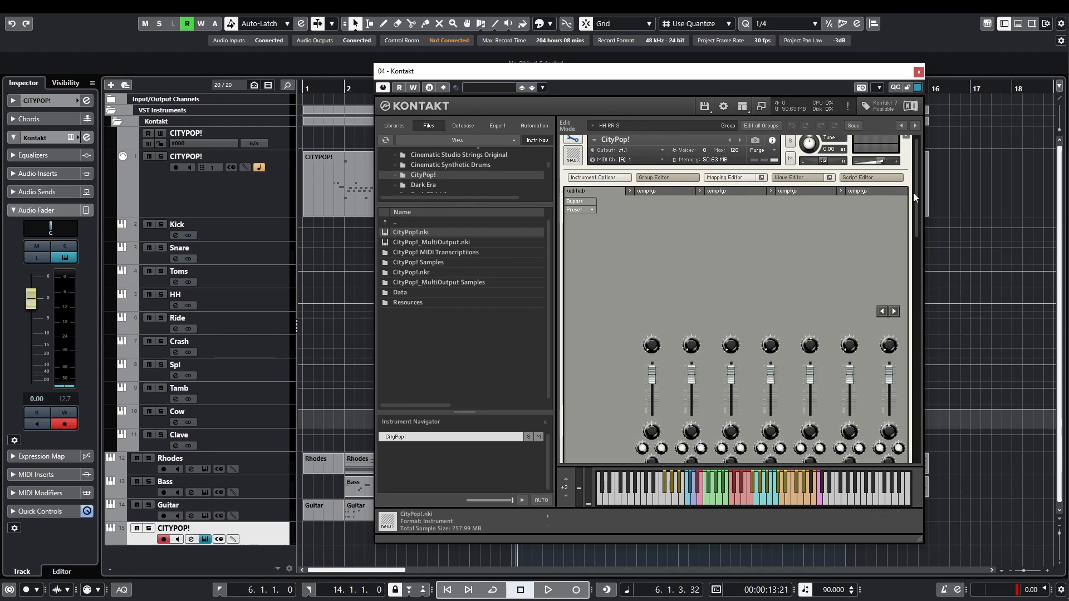
pyautogui.moveTo(914, 196); pyautogui.dragTo(916, 167)
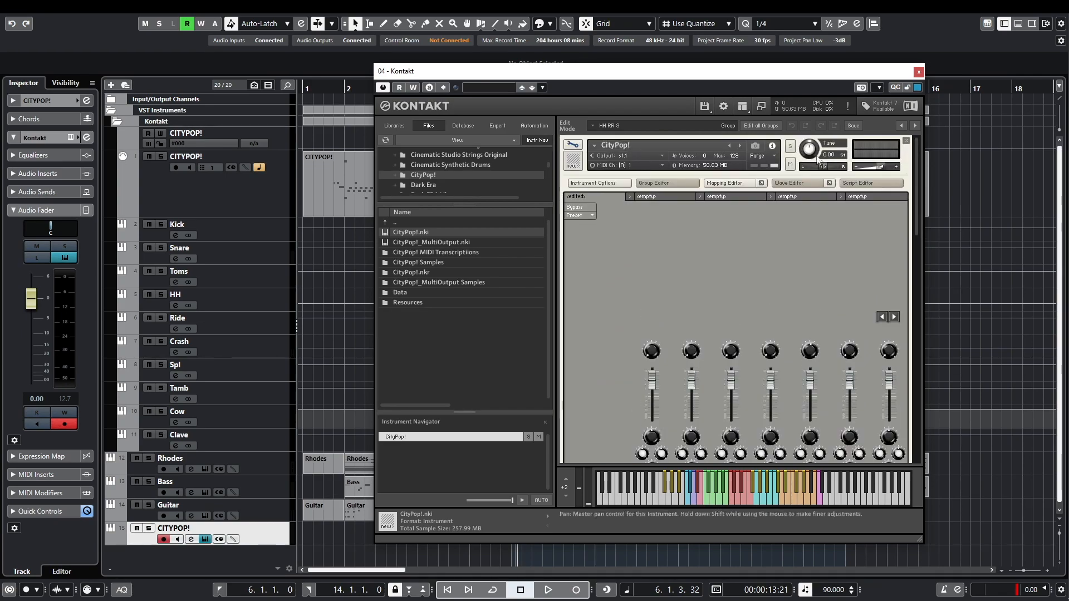
pyautogui.moveTo(913, 204); pyautogui.dragTo(927, 295)
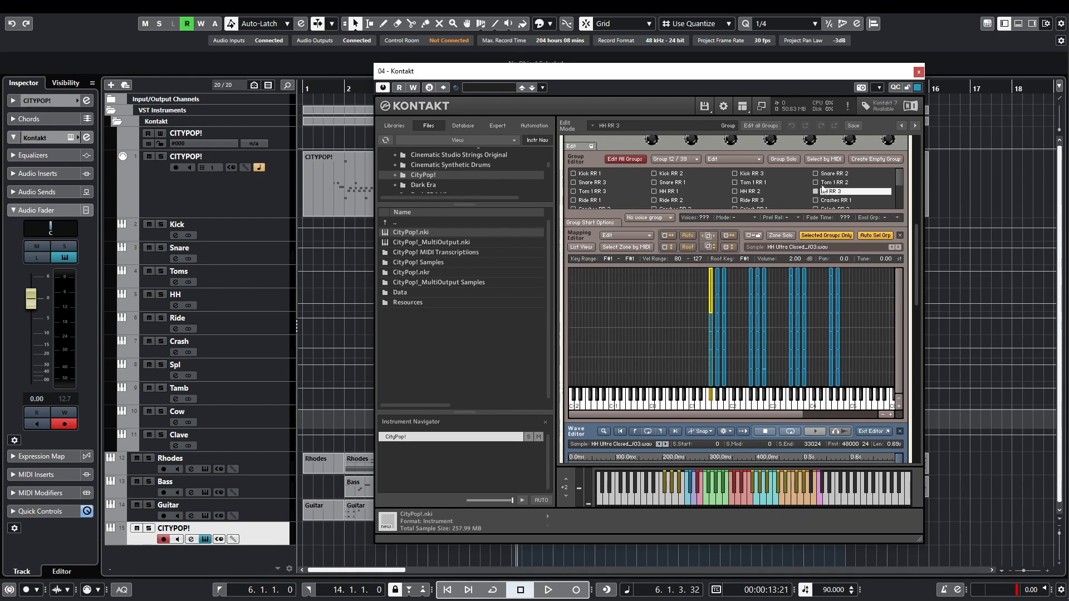
pyautogui.click(710, 371)
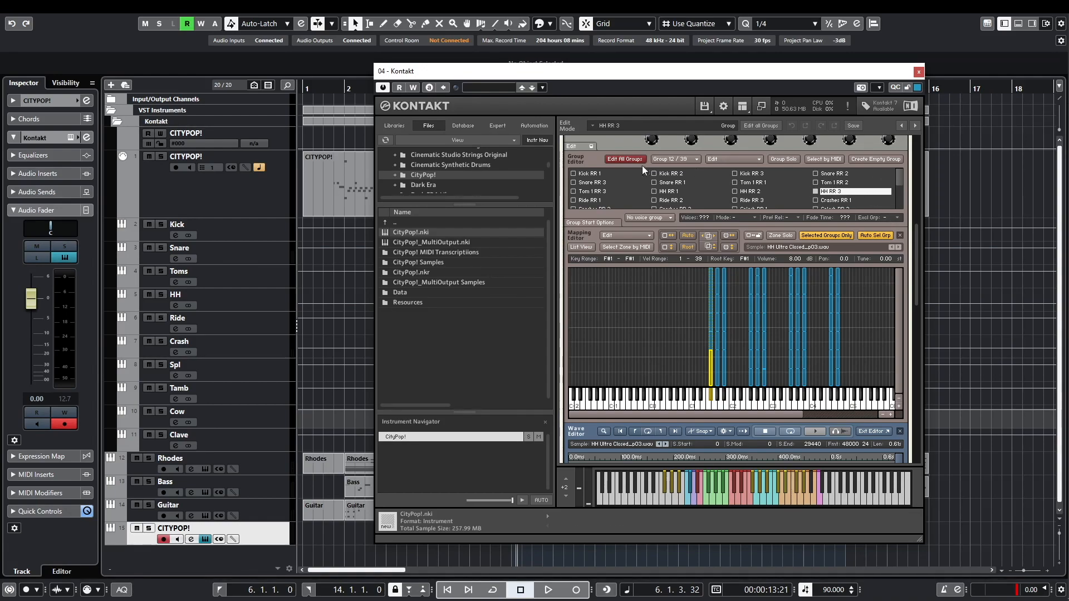
# Examine the velocity ranges and samples of the Snare Center zones on C3 in group Snare RR 1, from softest to loudest.
pyautogui.click(688, 184)
pyautogui.click(771, 379)
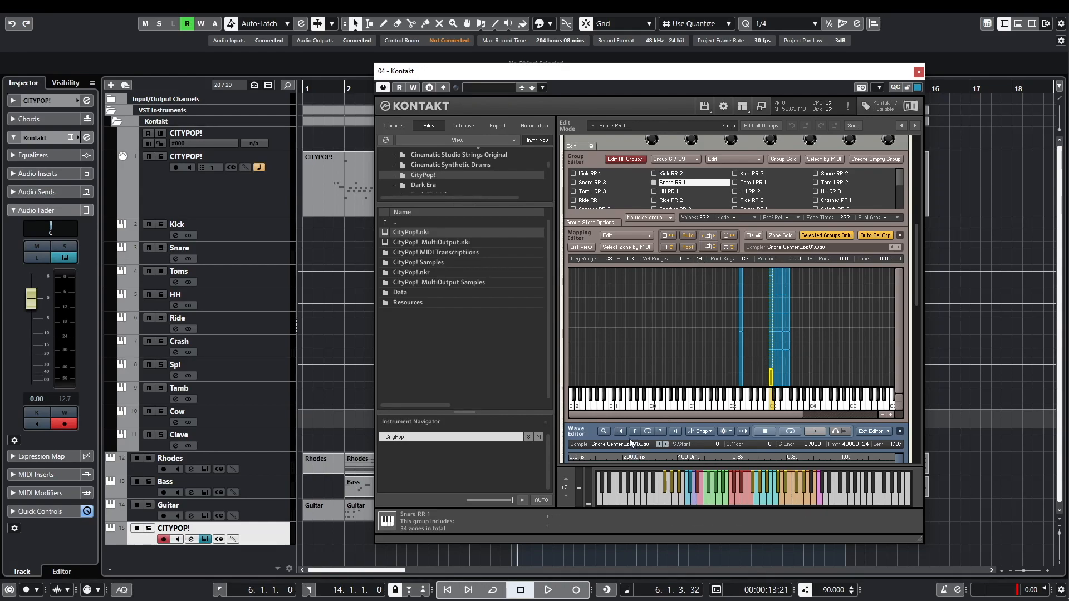
pyautogui.click(770, 363)
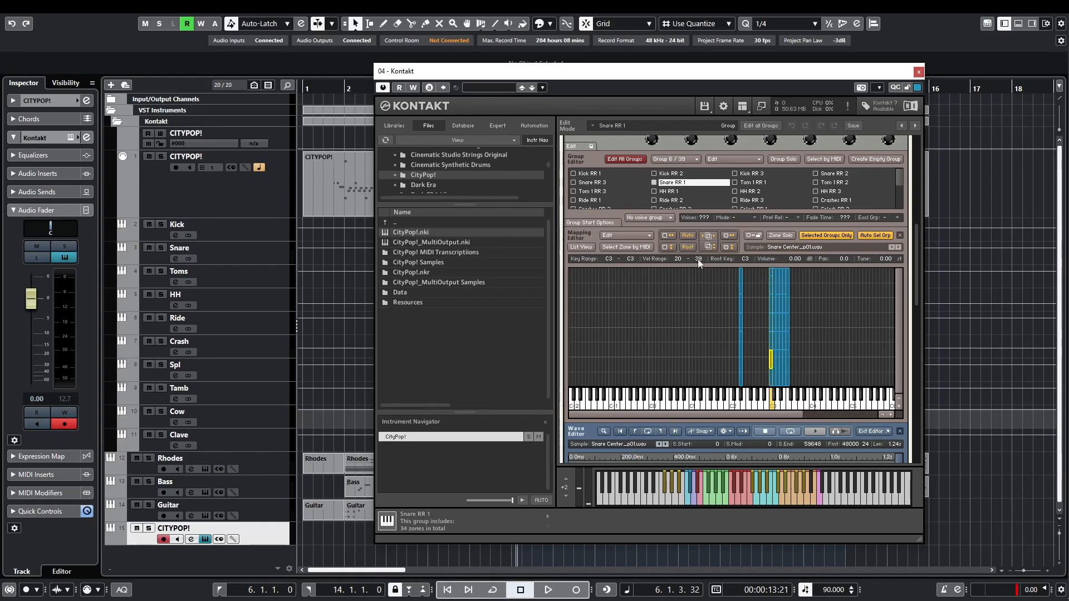
pyautogui.click(771, 341)
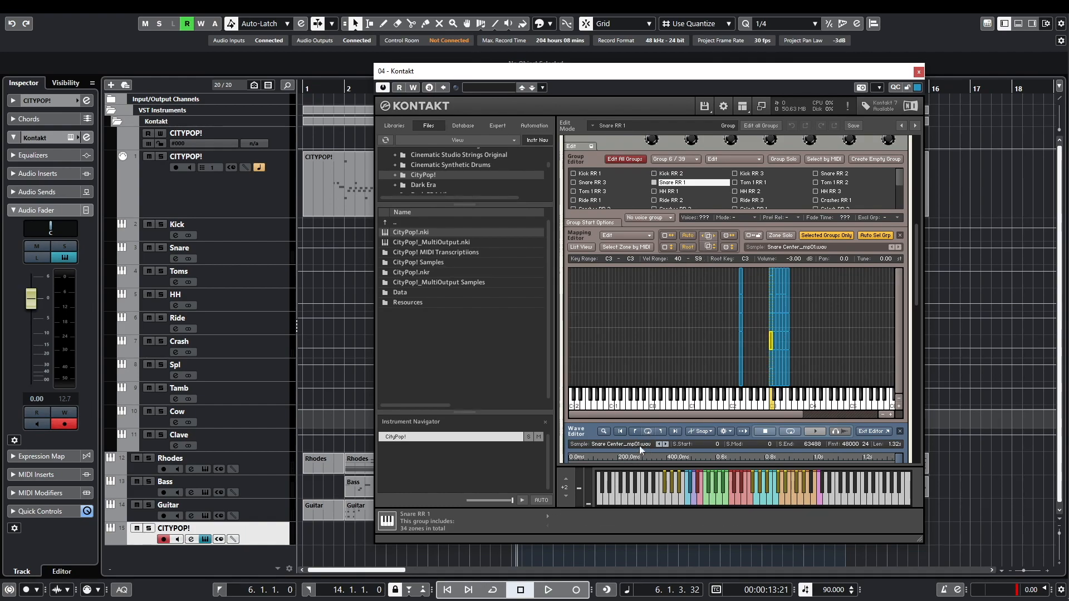
pyautogui.click(770, 325)
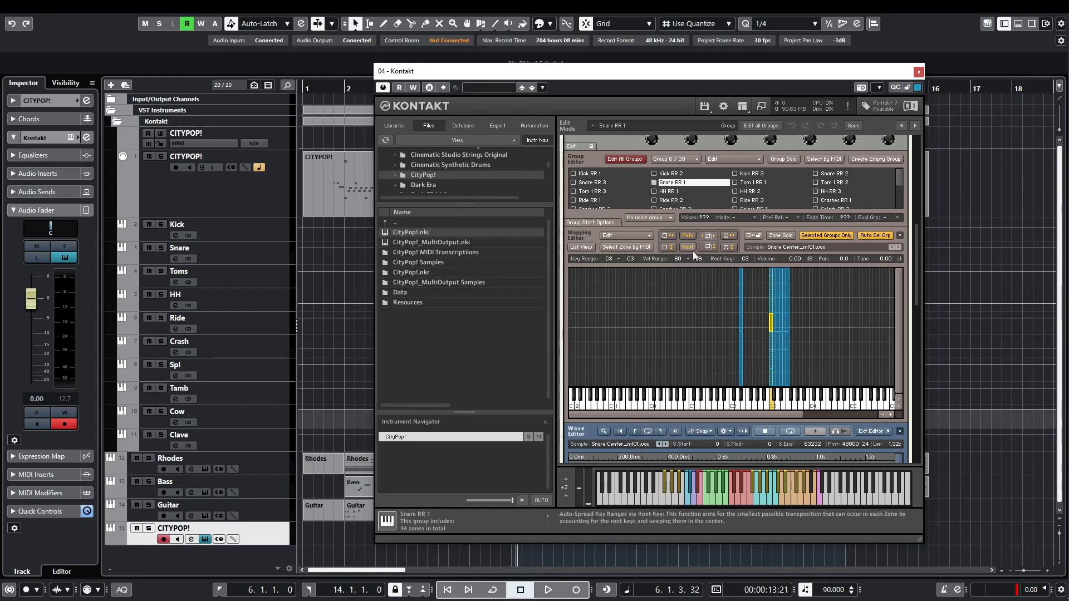
pyautogui.click(771, 305)
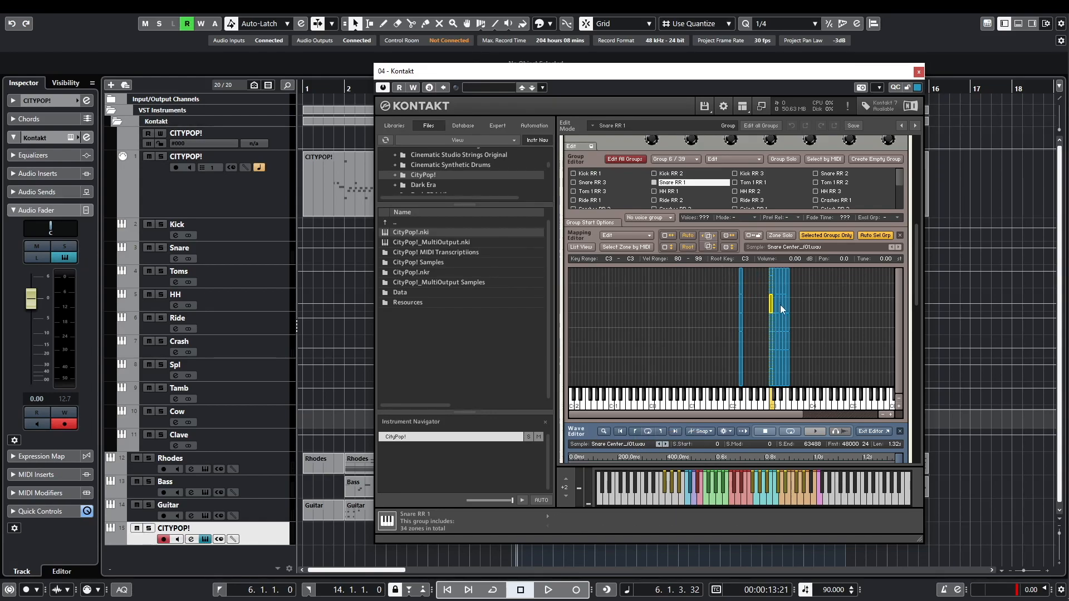
pyautogui.click(771, 286)
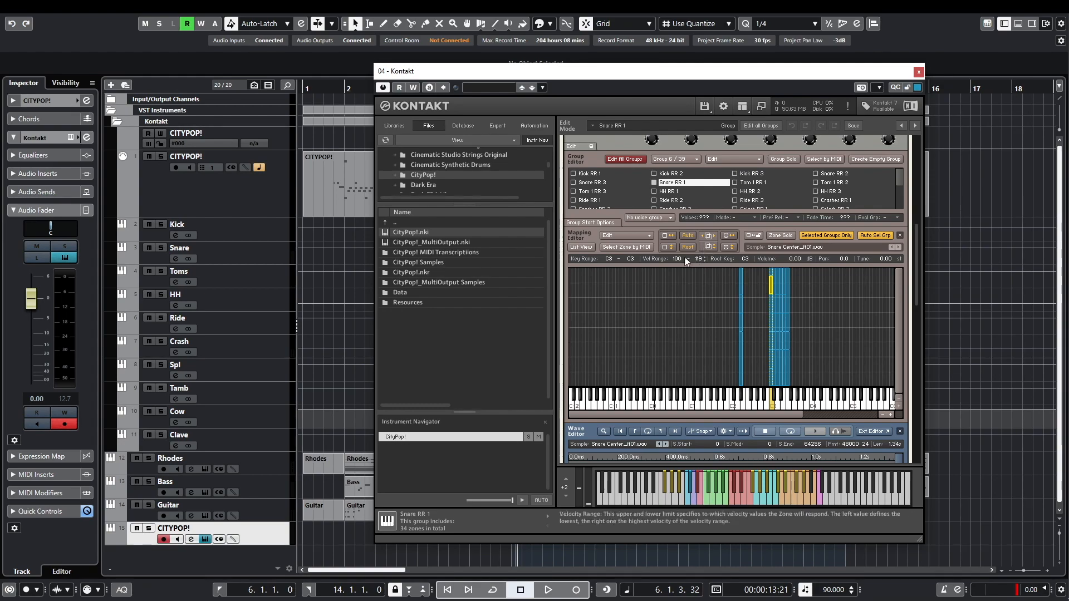
pyautogui.click(771, 273)
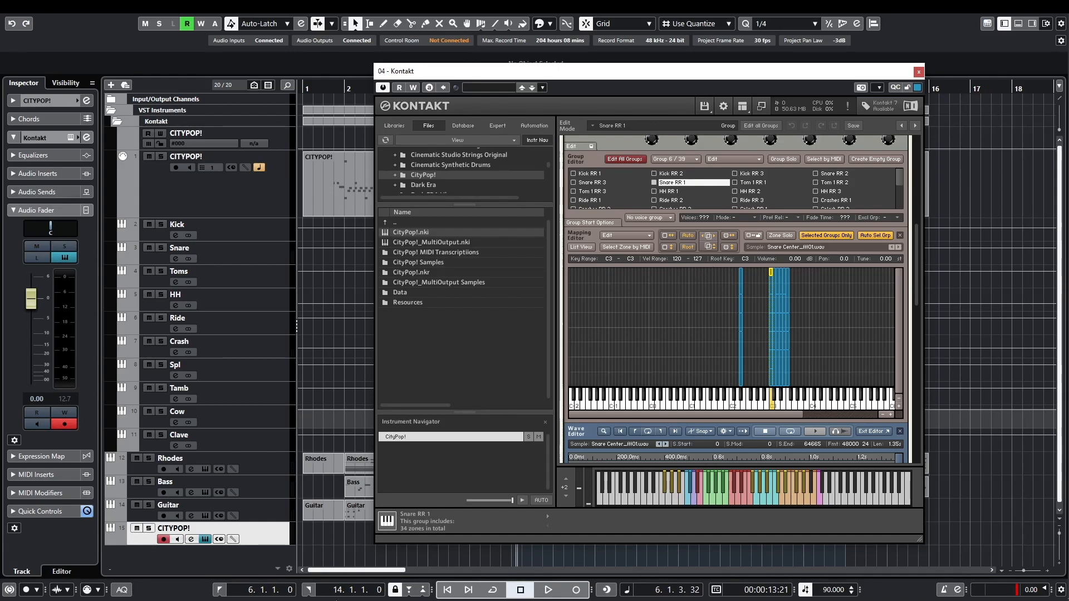
pyautogui.click(771, 306)
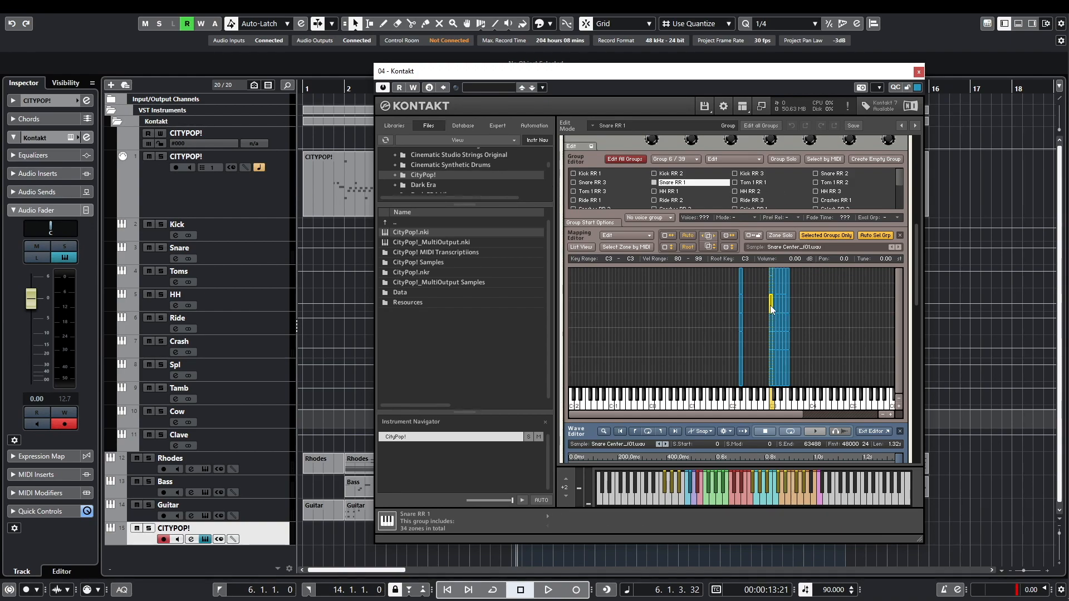
pyautogui.click(771, 294)
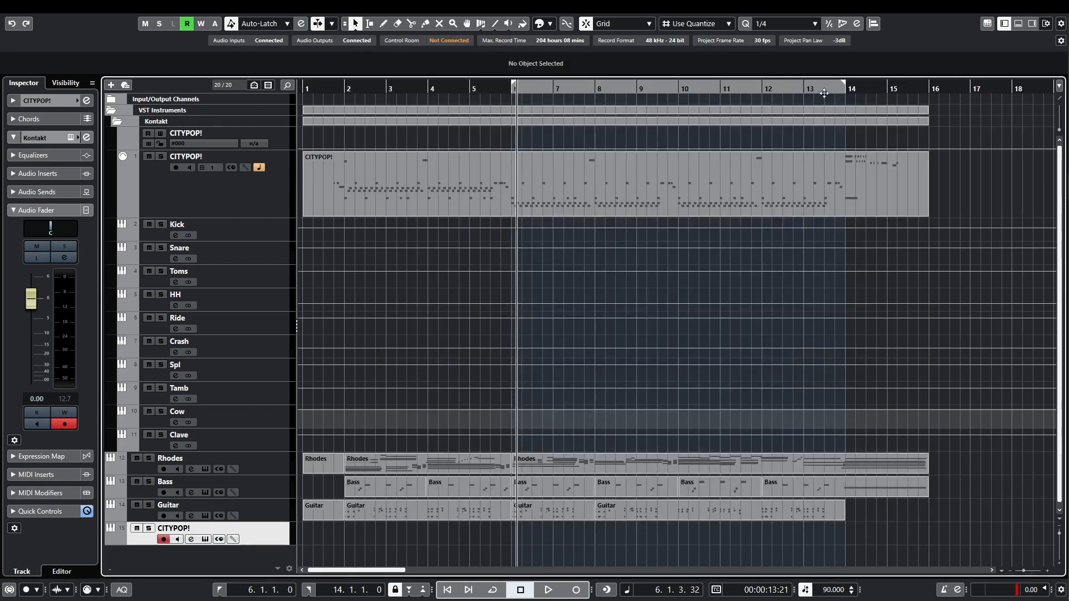
# Close Kontakt and open the multi-output CITYPOP! MIDI part in the Key Editor, showing the opening bars around C3.
pyautogui.click(919, 72)
pyautogui.click(246, 200)
pyautogui.doubleClick(346, 176)
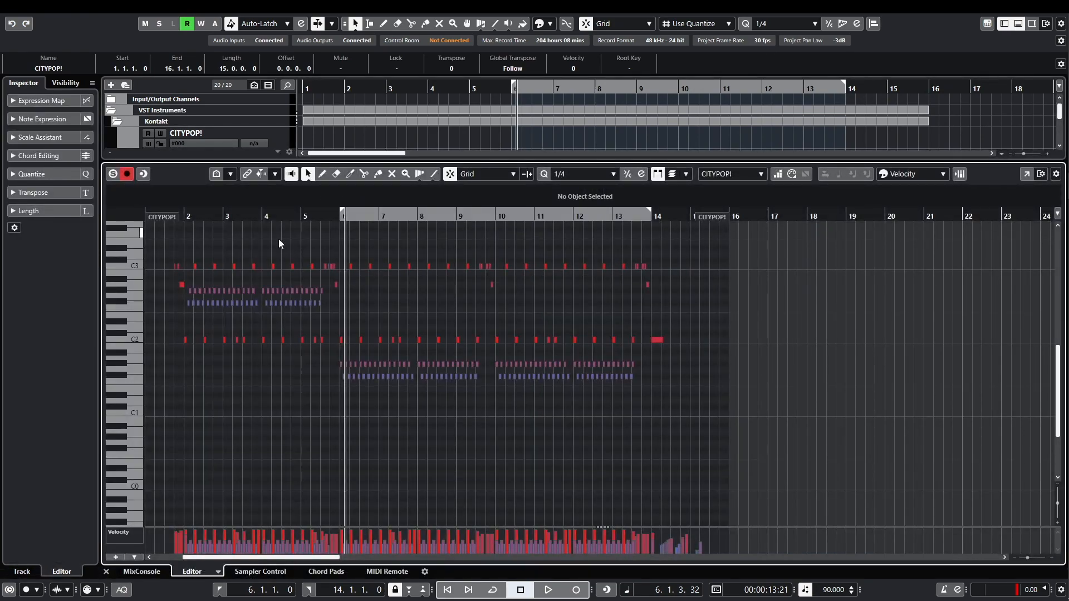
pyautogui.scroll(5, 296, 374)
pyautogui.hscroll(-4, 292, 358)
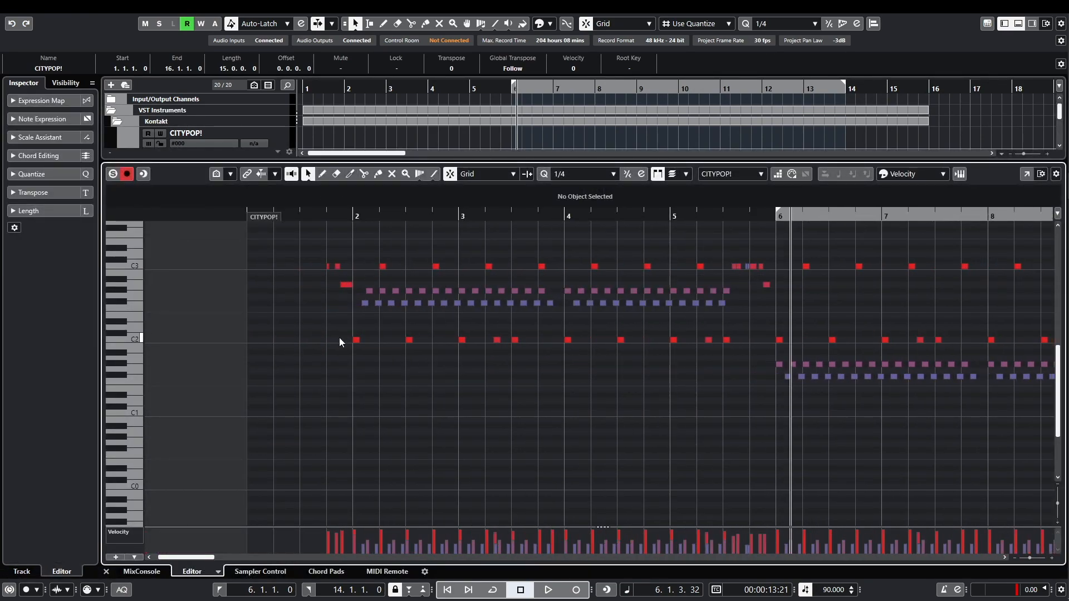
pyautogui.scroll(-1, 339, 334)
pyautogui.scroll(3, 350, 321)
# Set the velocity of the C3 snare note at 2.2.1 to 77 and start playback just before bar 2.
pyautogui.click(374, 327)
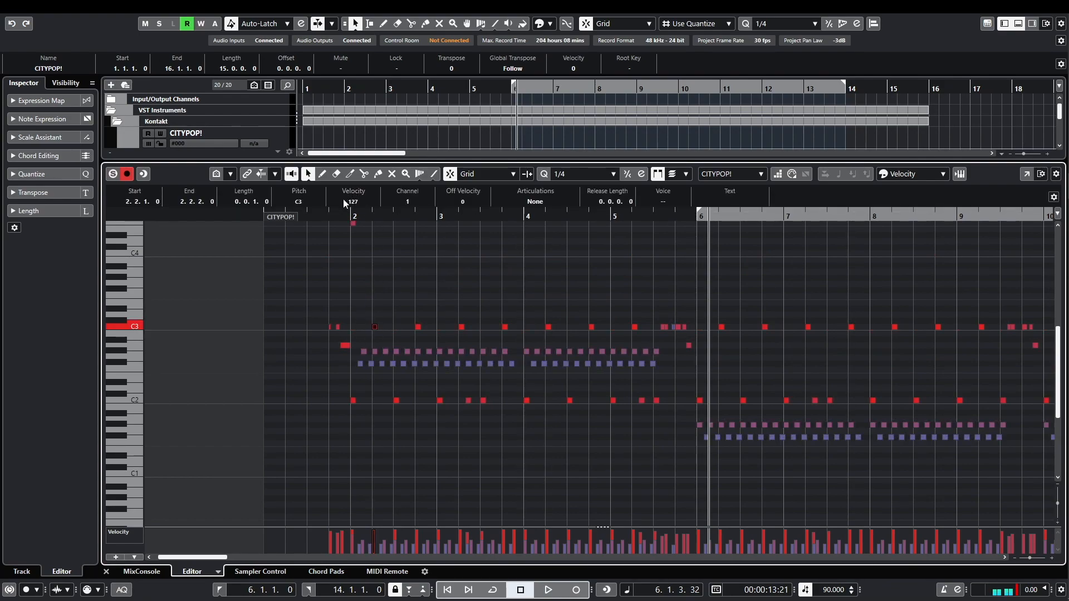
pyautogui.click(374, 327)
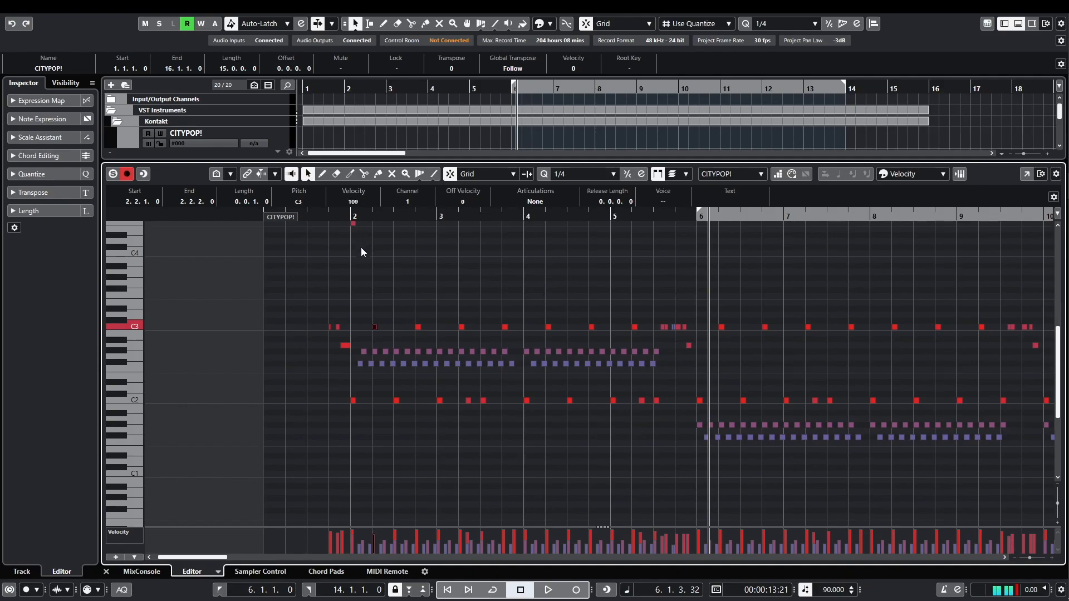
pyautogui.click(342, 219)
pyautogui.press('space')
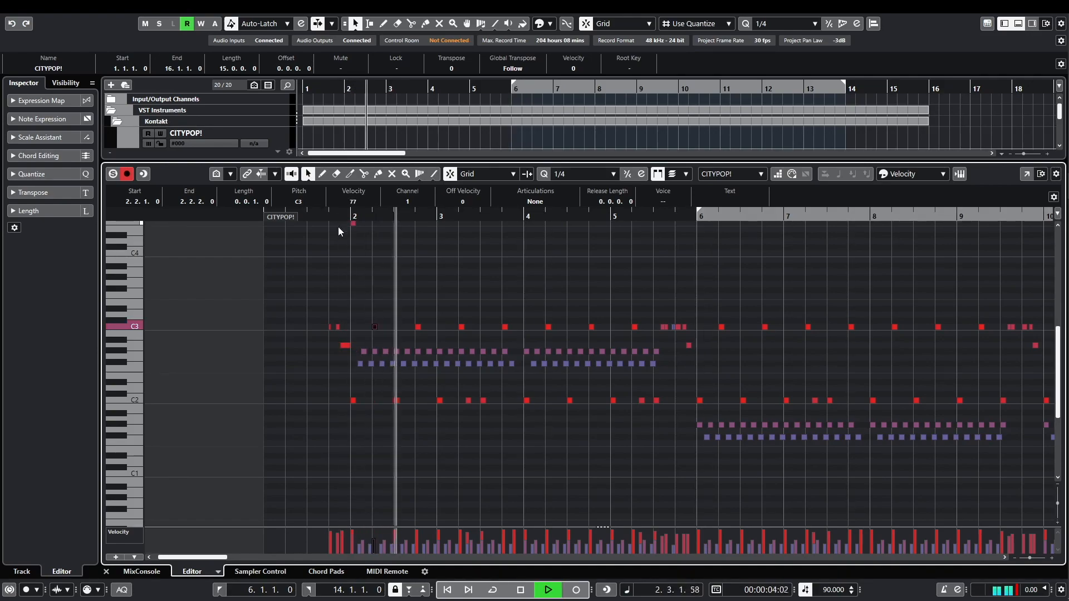
# Stop playback, set the velocity of the C3 snare note at 2.2.1 to 127, and return to the Snare channel in the project.
pyautogui.press('space')
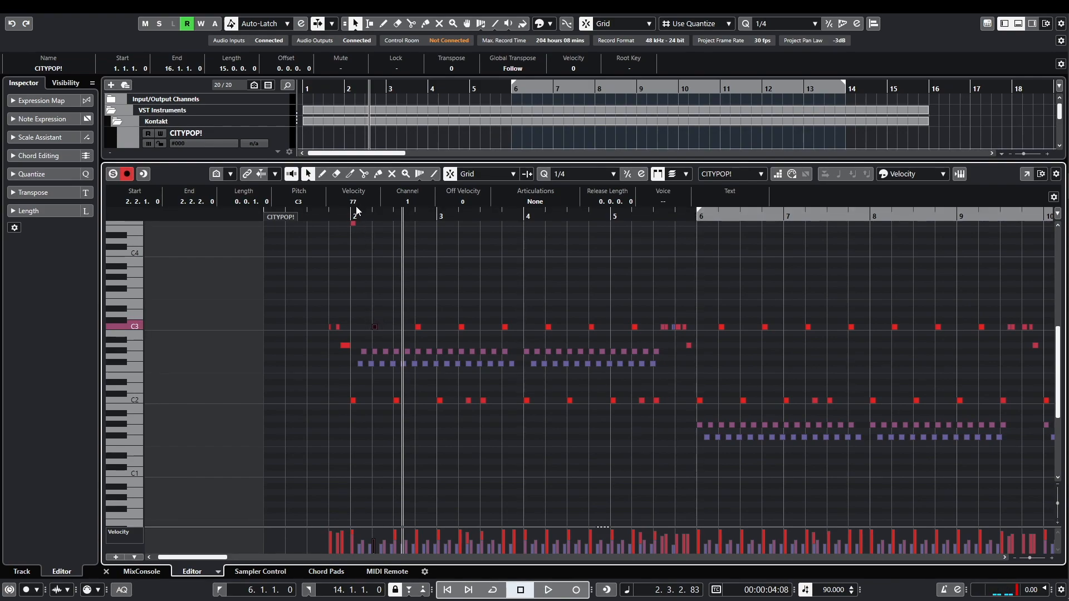
pyautogui.moveTo(354, 204); pyautogui.dragTo(352, 98)
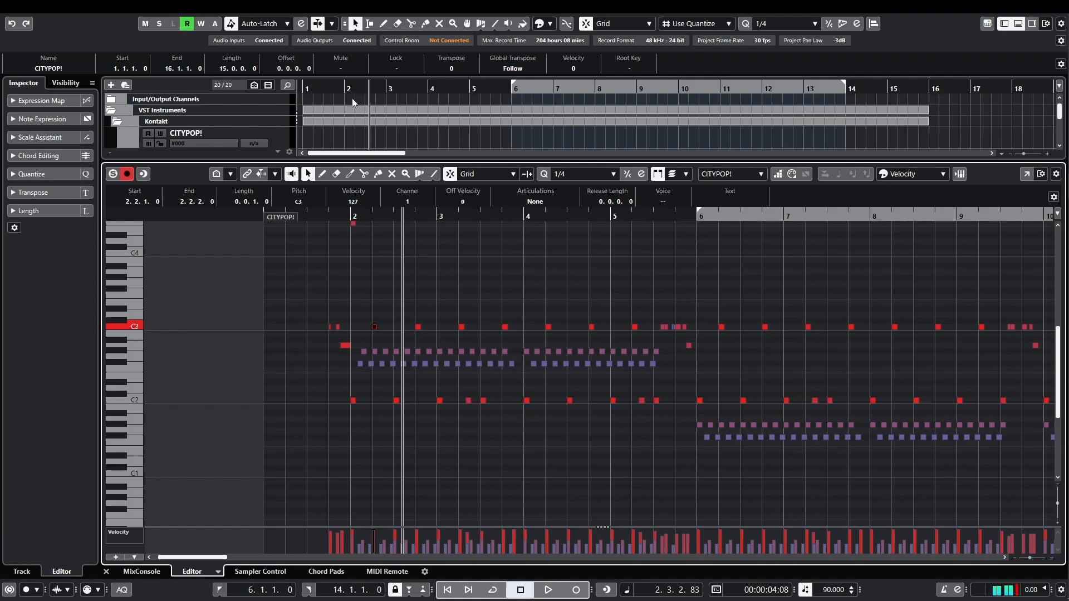
pyautogui.press('Return')
pyautogui.click(258, 252)
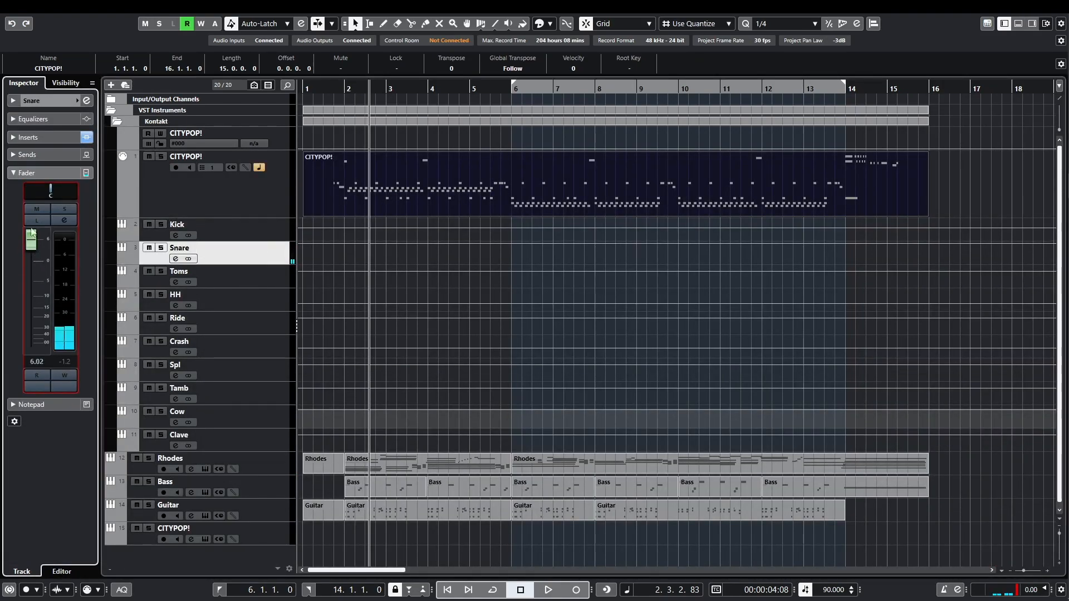
# Lower the velocities of all C3 snare notes from 2.2 to 5.2 together, setting the first to 107.
pyautogui.doubleClick(357, 183)
pyautogui.moveTo(273, 324); pyautogui.dragTo(519, 337)
pyautogui.moveTo(346, 198); pyautogui.dragTo(368, 231)
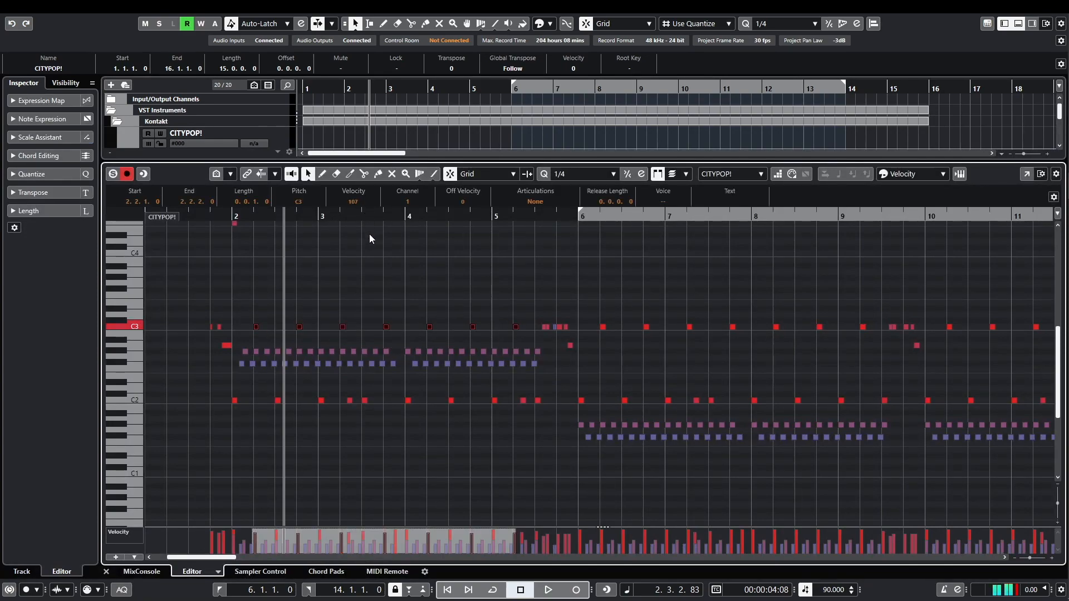
pyautogui.click(252, 239)
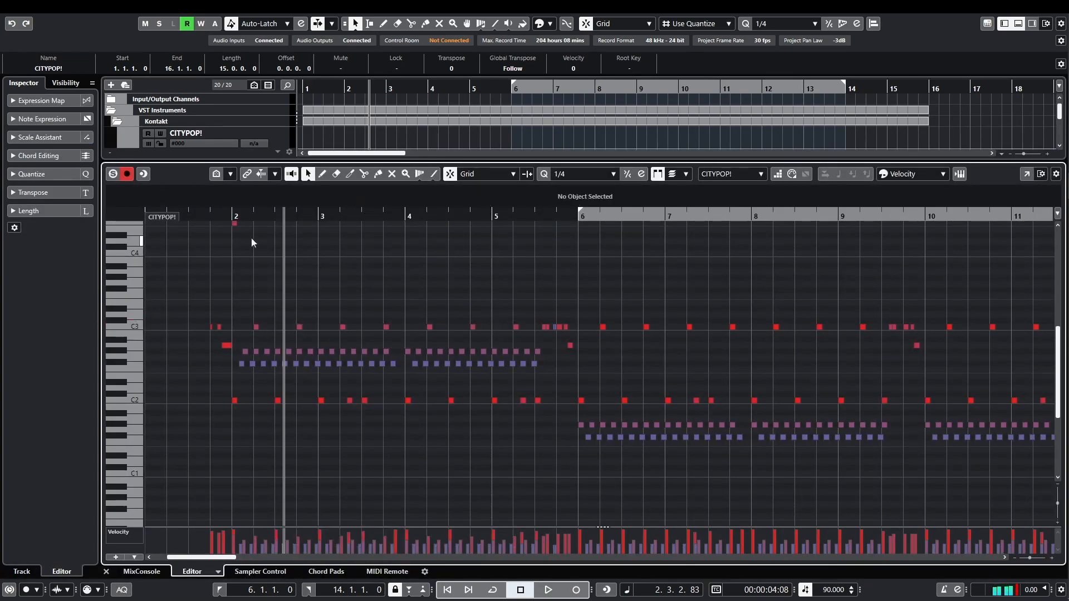
# Play the part from just before bar 2, check the Snare channel fader, and open the multi-output CITYPOP! Kontakt instrument.
pyautogui.click(216, 218)
pyautogui.press('space')
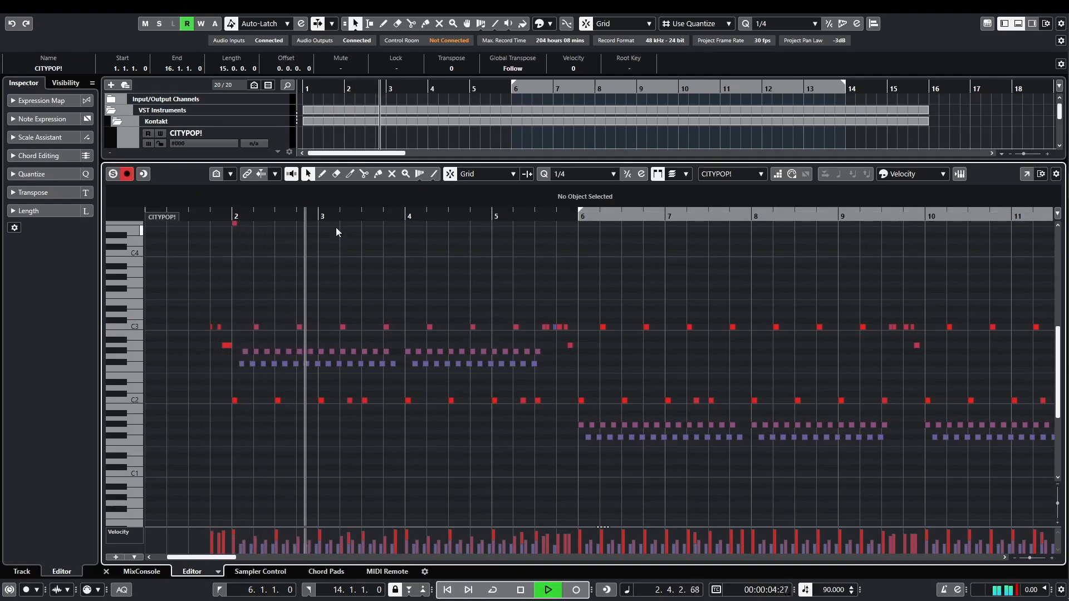
pyautogui.press('Return')
pyautogui.click(32, 241)
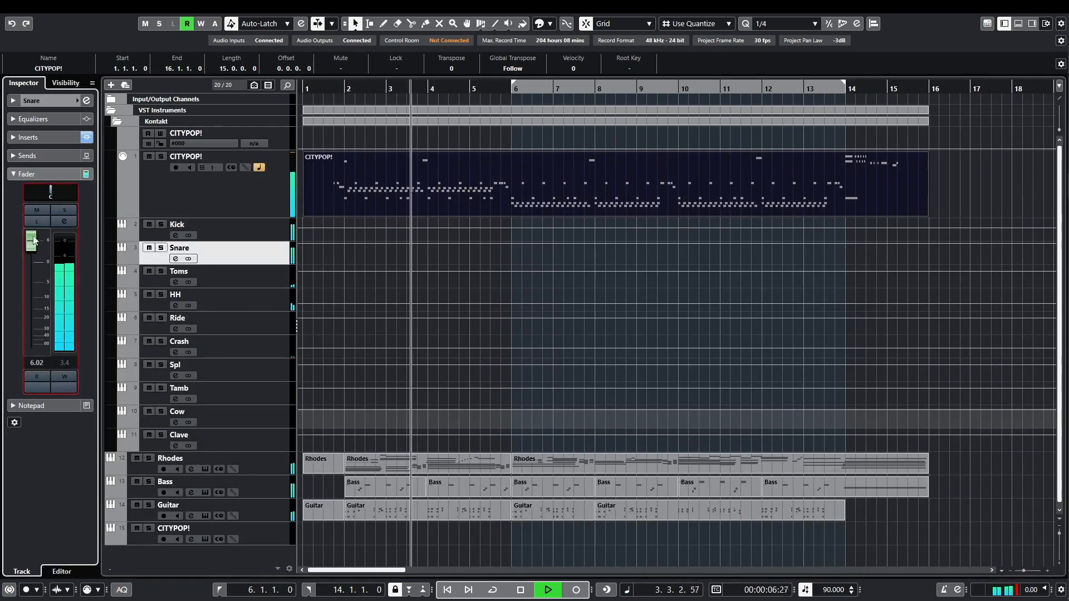
pyautogui.click(258, 205)
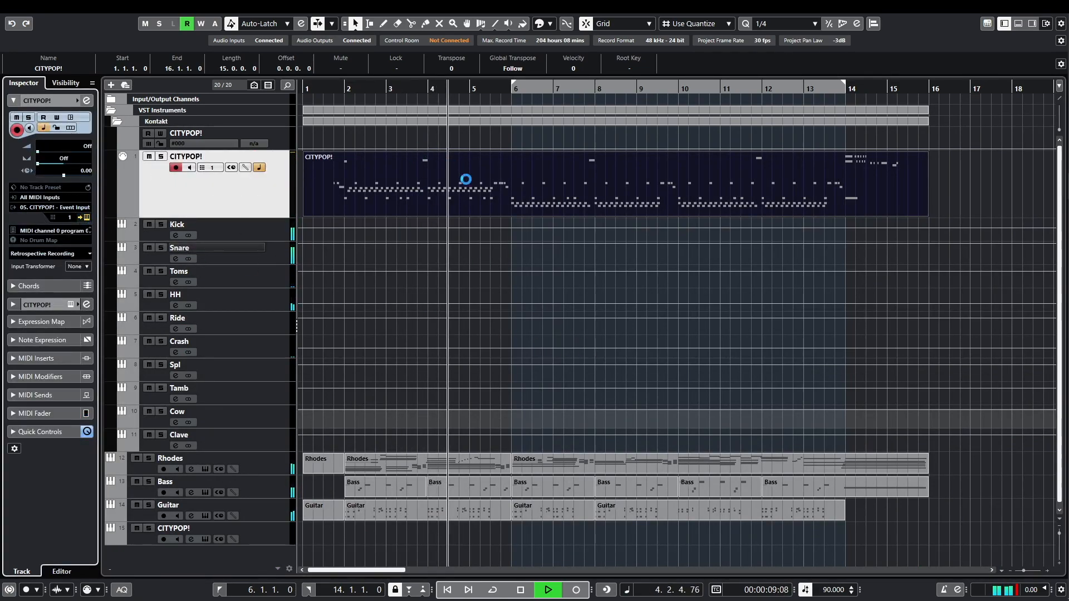
pyautogui.press('space')
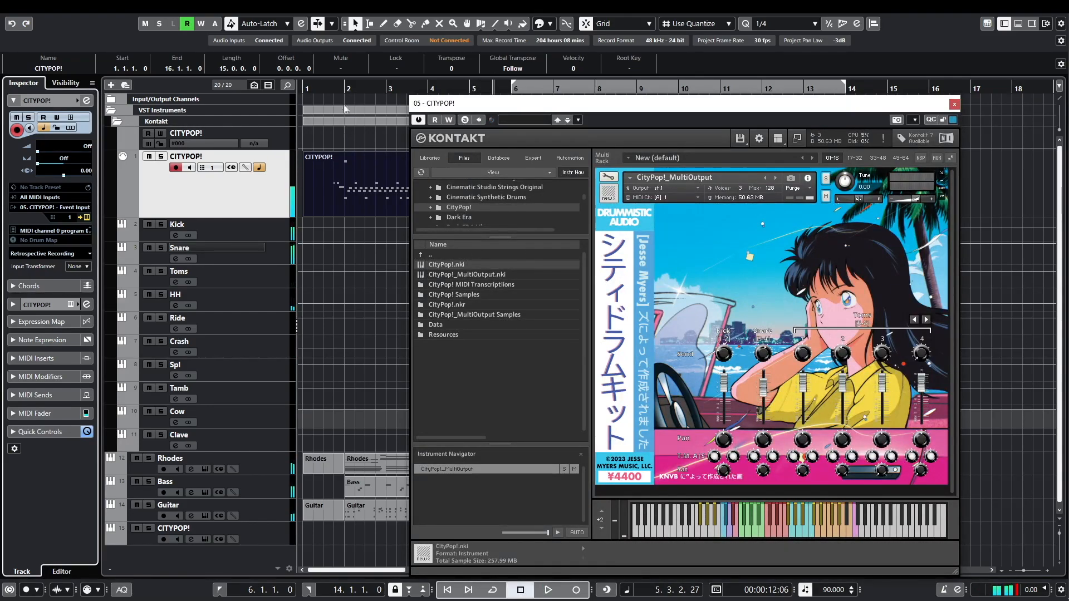
# Reset the Snare channel fader to 0.00, audition the drums at that level, and close Kontakt.
pyautogui.press('space')
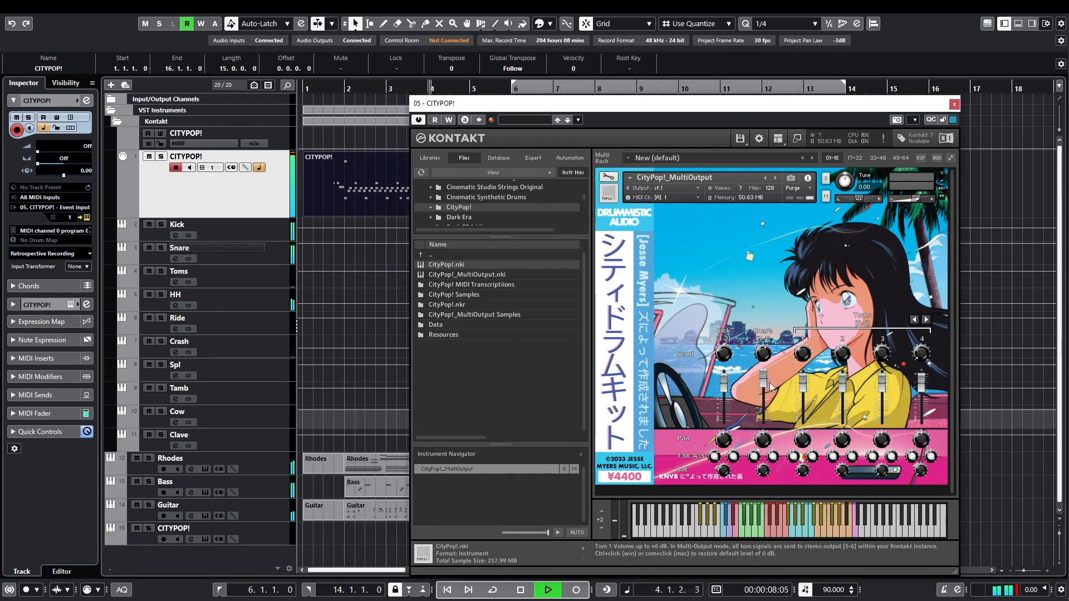
pyautogui.press('space')
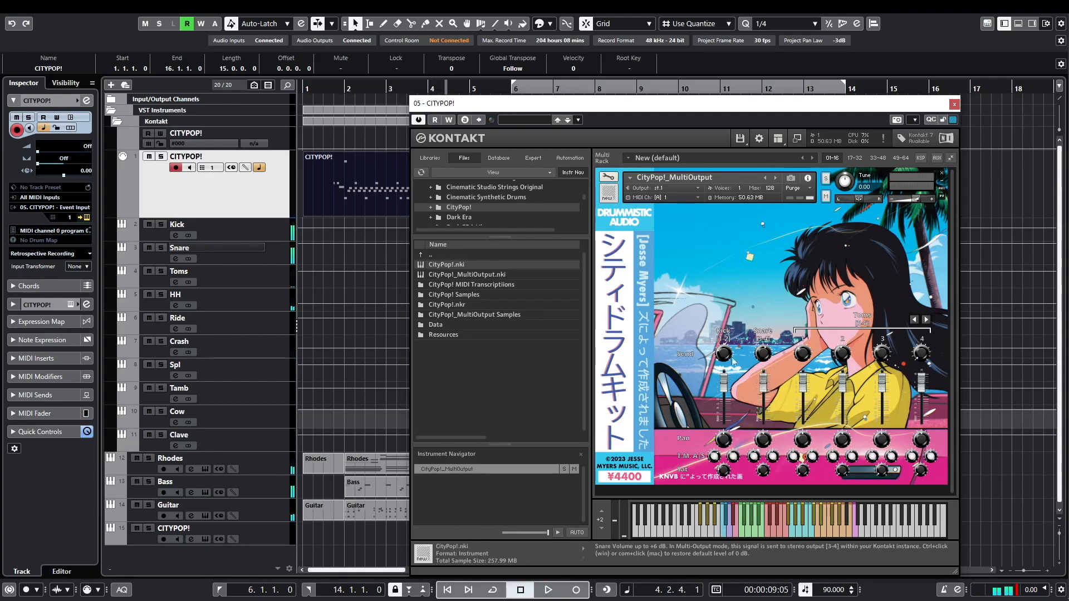
pyautogui.keyDown('ctrl'); pyautogui.click(33, 256); pyautogui.keyUp('ctrl')
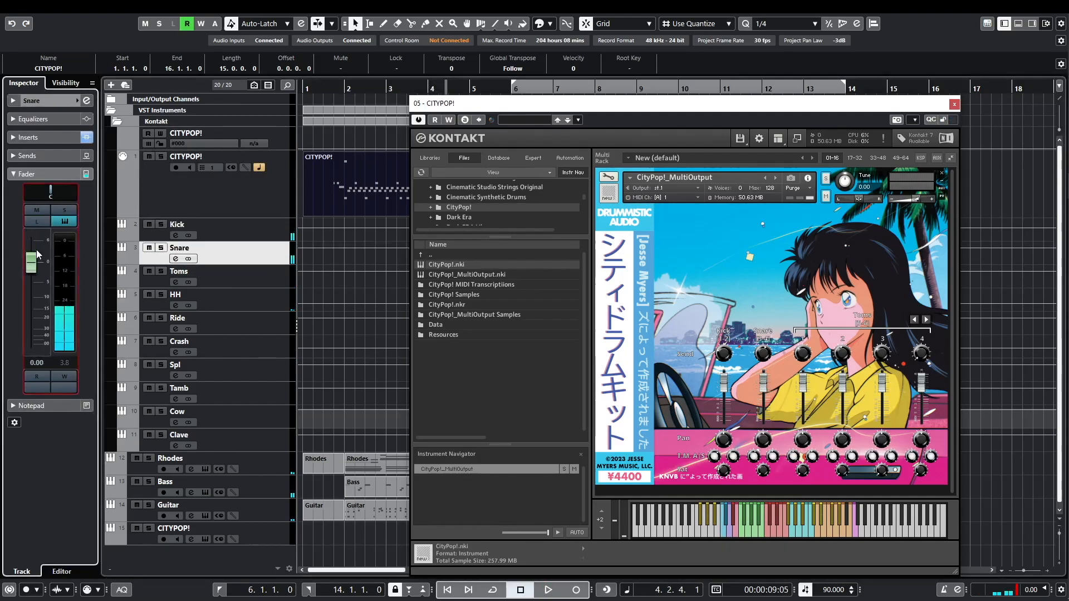
pyautogui.press('space')
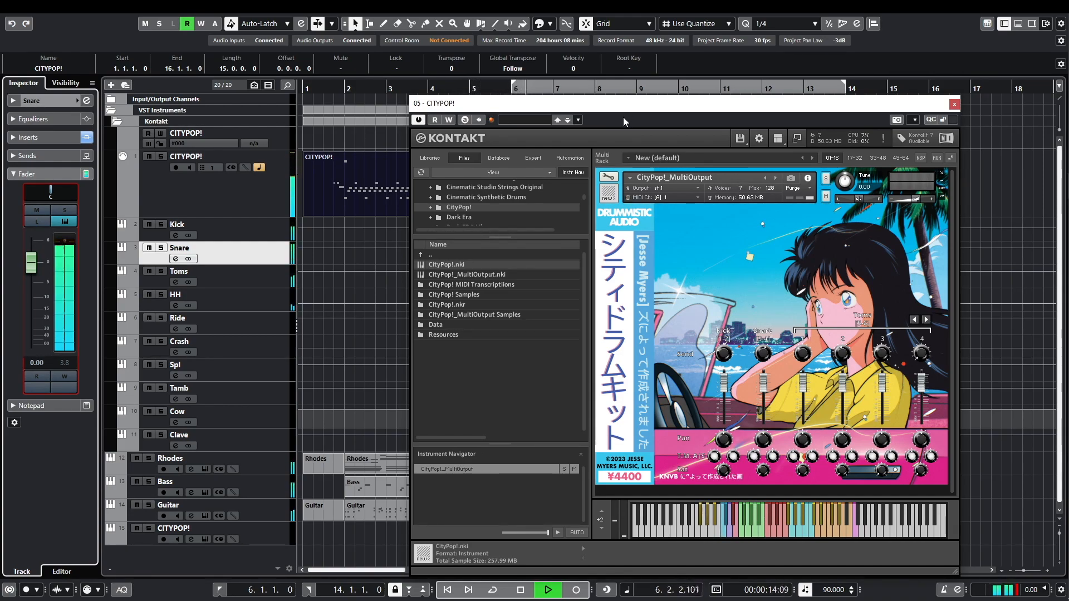
pyautogui.press('space')
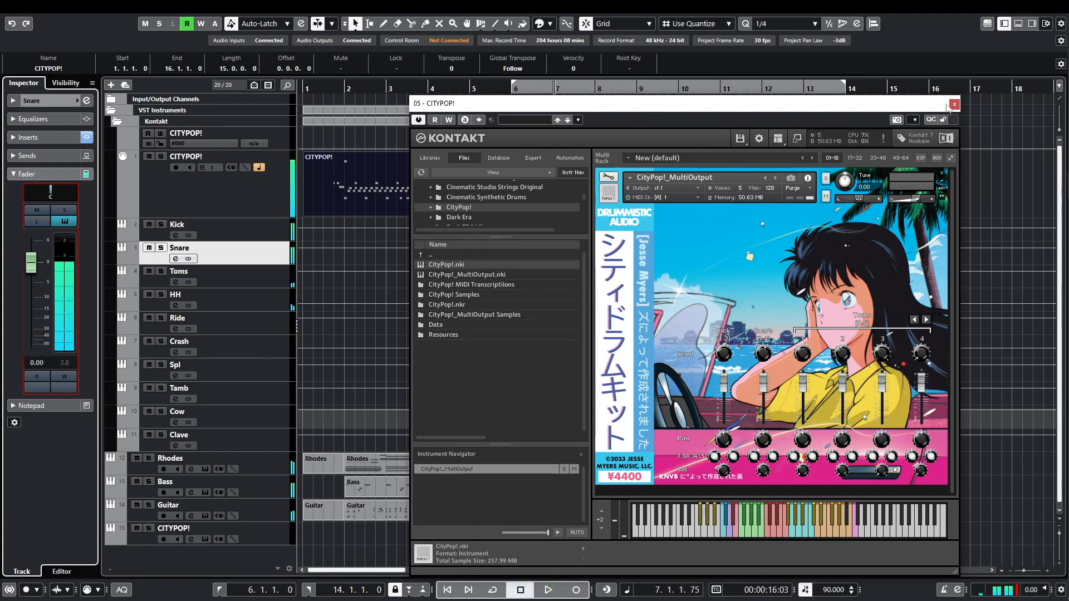
pyautogui.click(954, 104)
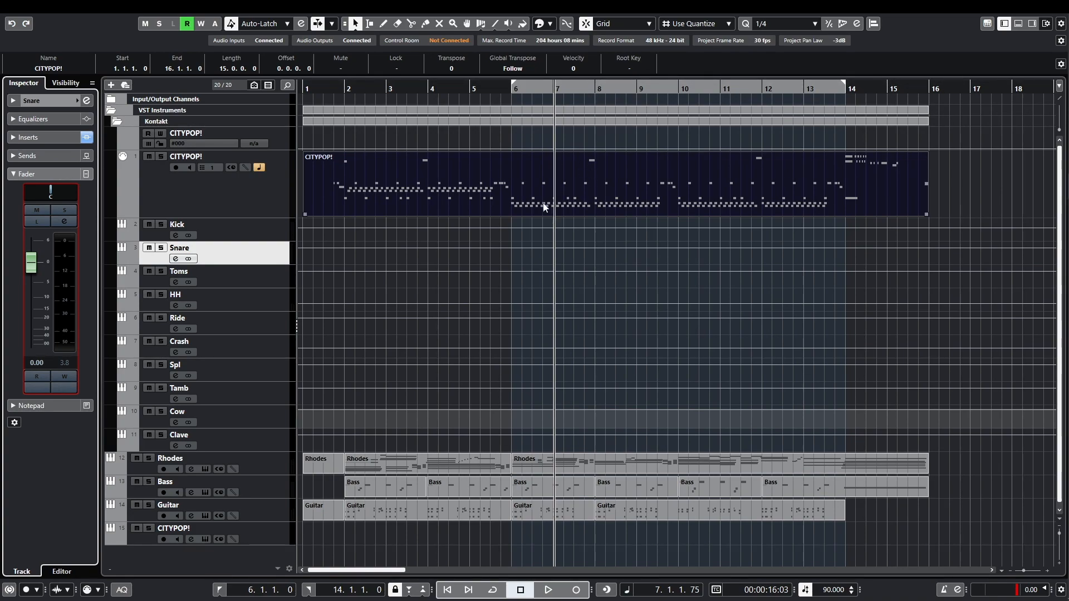
# Reopen the CityPop!_MultiOutput instrument to look at its key layout, and close it again.
pyautogui.doubleClick(528, 171)
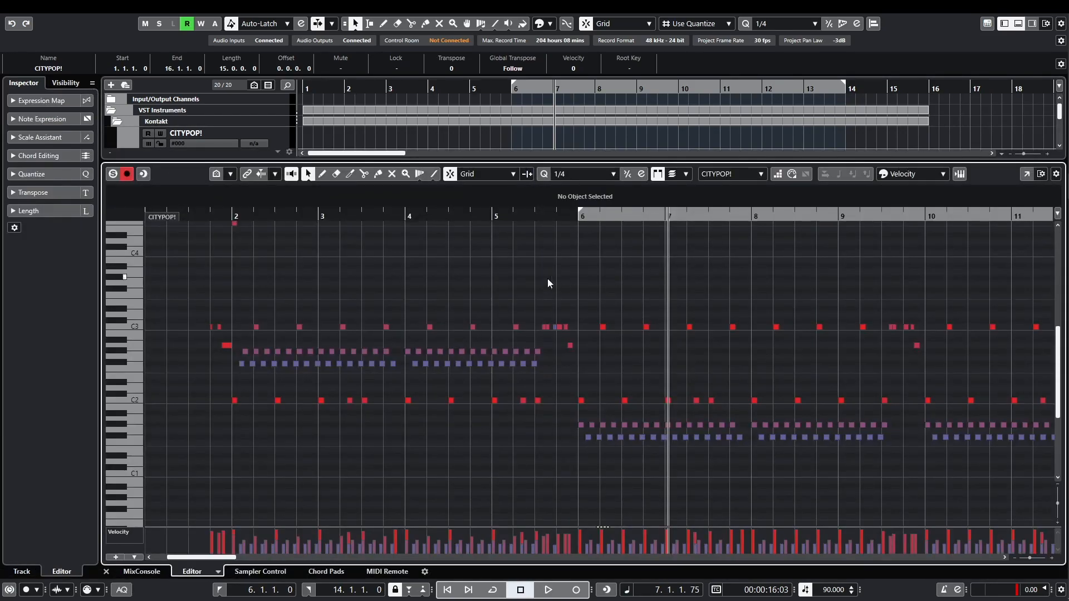
pyautogui.hotkey('ctrl', 'e')
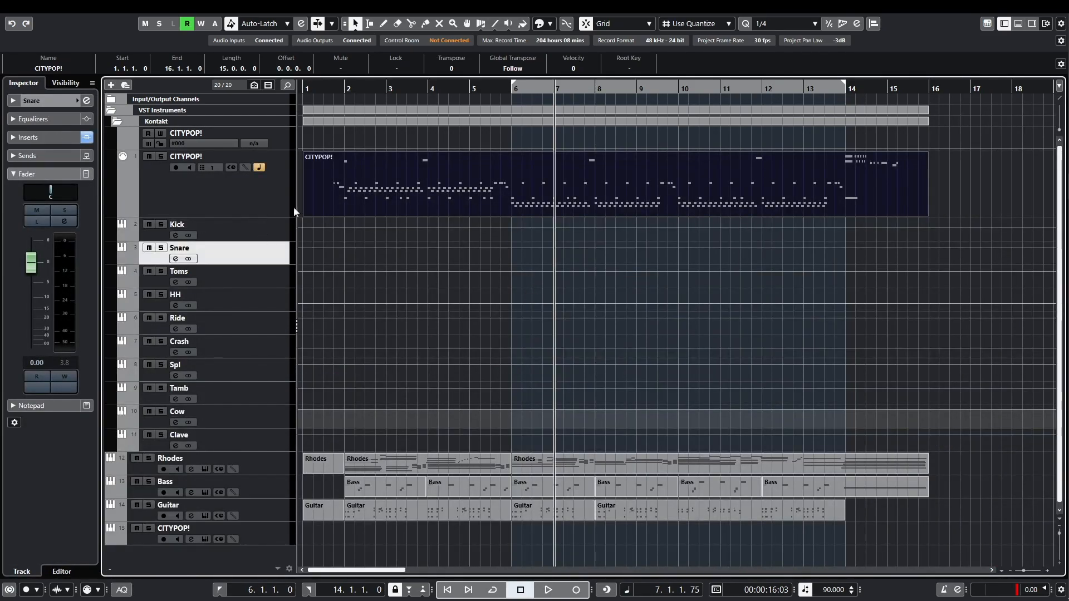
pyautogui.click(269, 205)
pyautogui.click(86, 217)
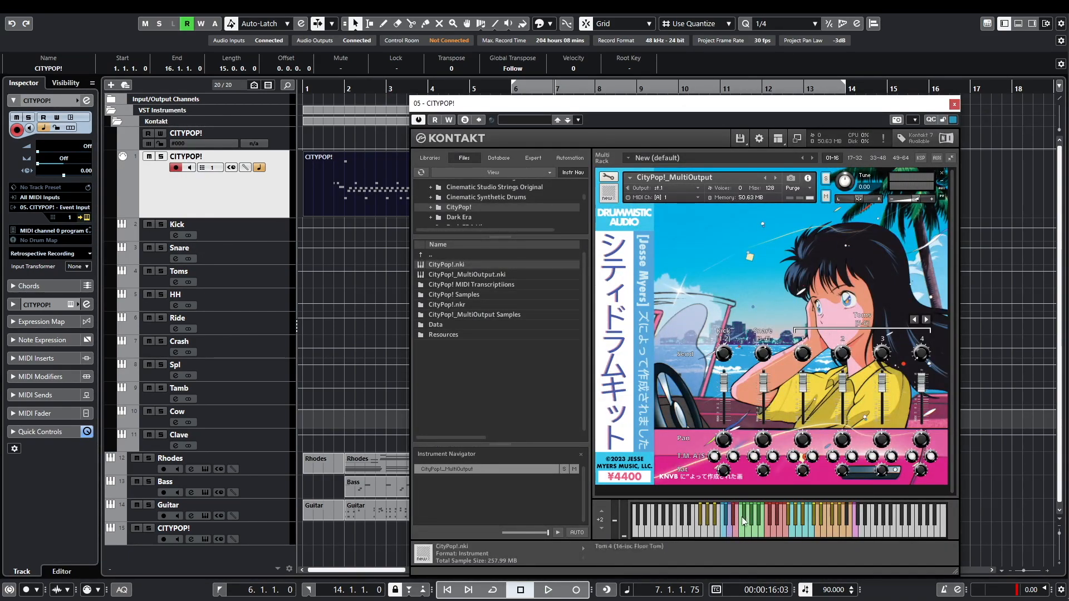
pyautogui.click(954, 104)
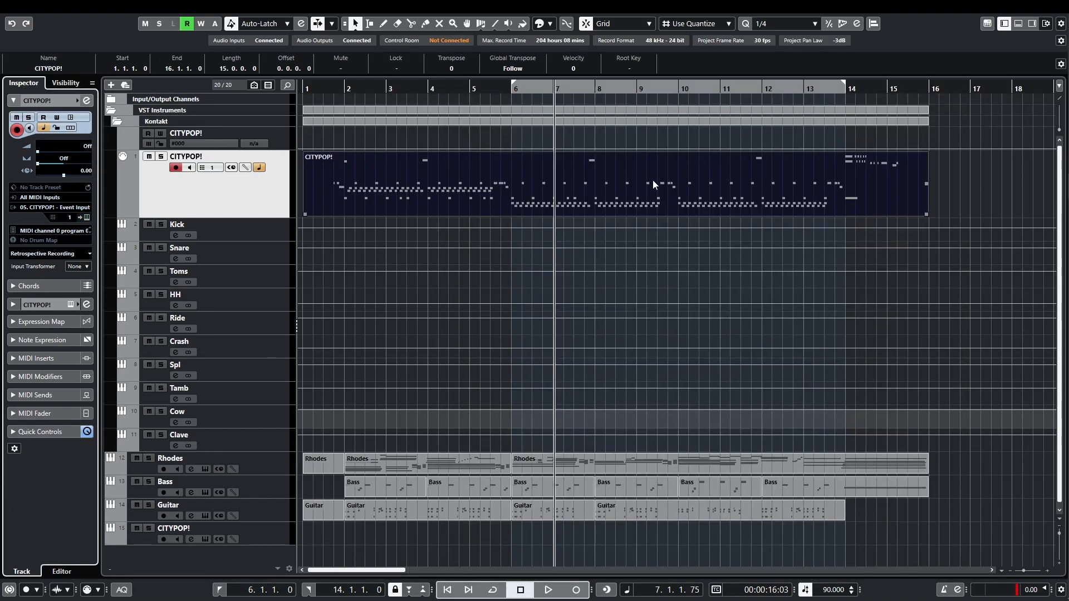
# Select the F#2 and G#2 hi-hat notes in bars 2 to 5 in the Key Editor and audition them from bar 2.
pyautogui.doubleClick(581, 202)
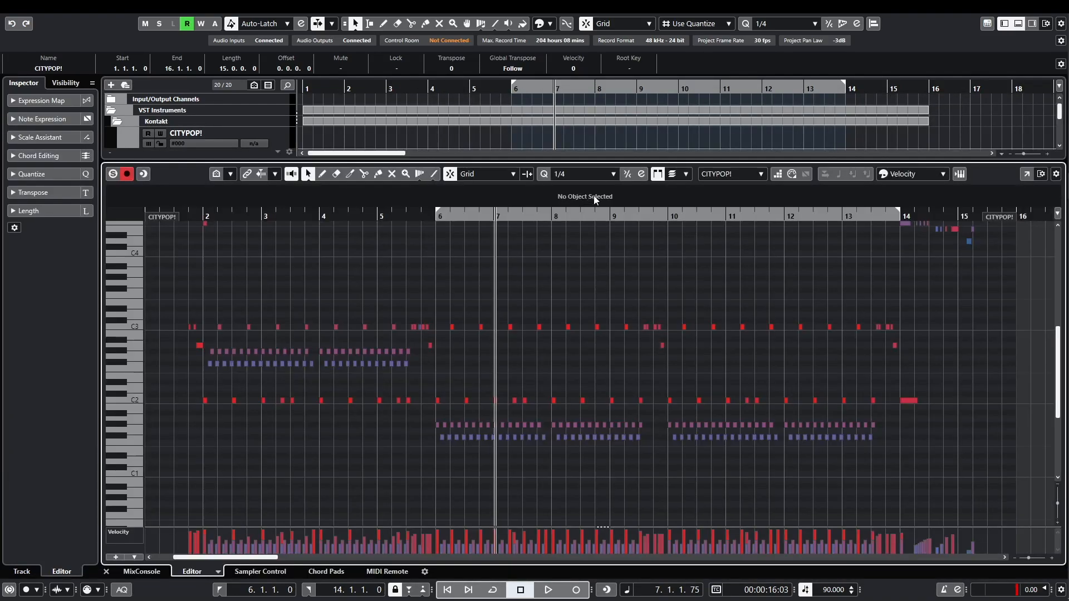
pyautogui.scroll(2, 438, 359)
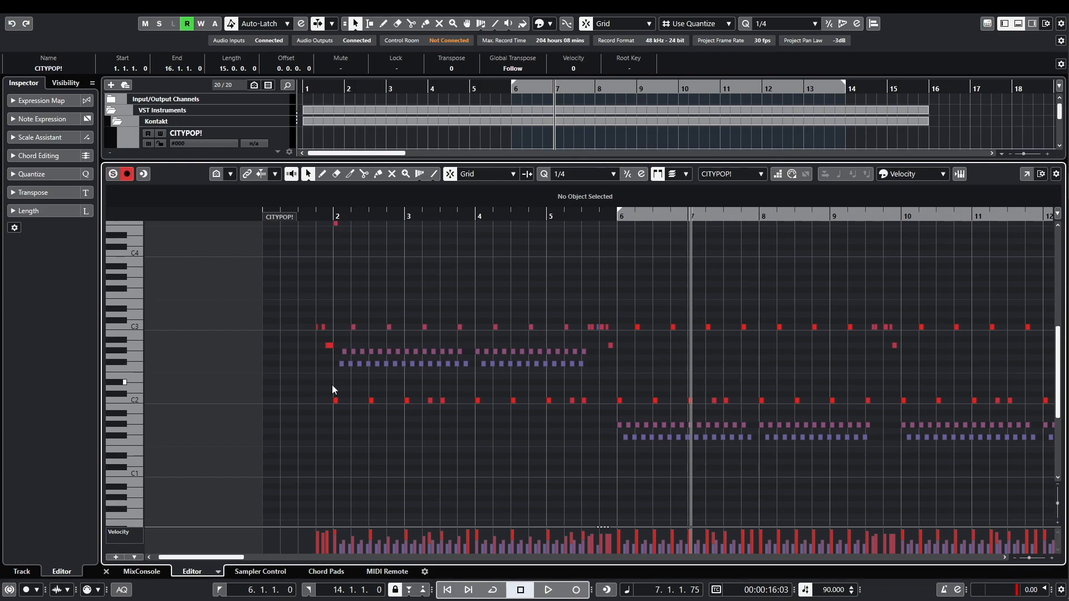
pyautogui.moveTo(338, 379); pyautogui.dragTo(502, 376)
pyautogui.moveTo(334, 368); pyautogui.dragTo(582, 362)
pyautogui.click(336, 216)
pyautogui.press('space')
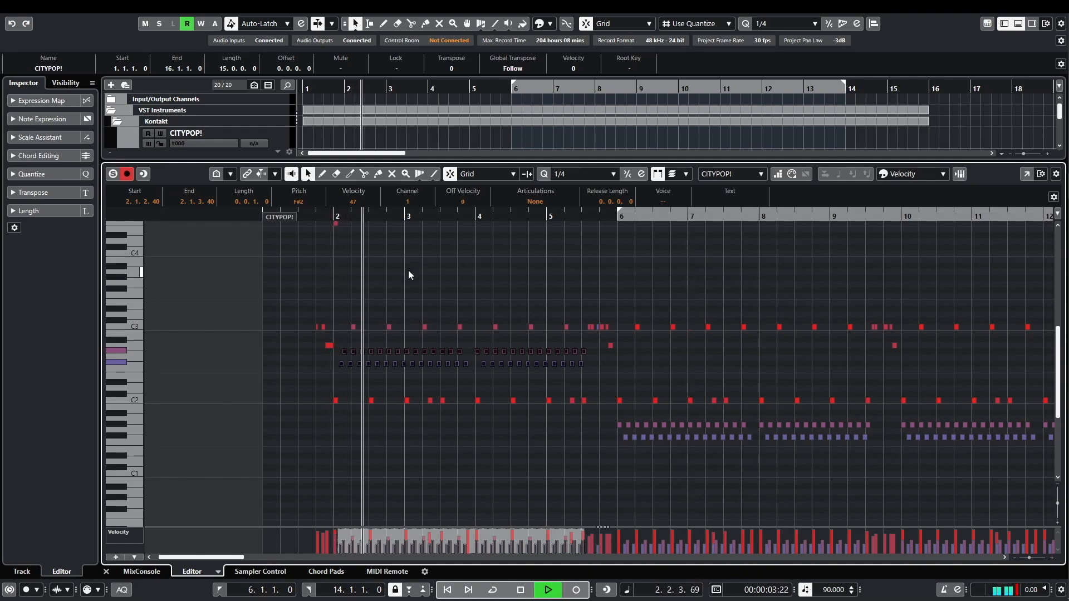
pyautogui.press('space')
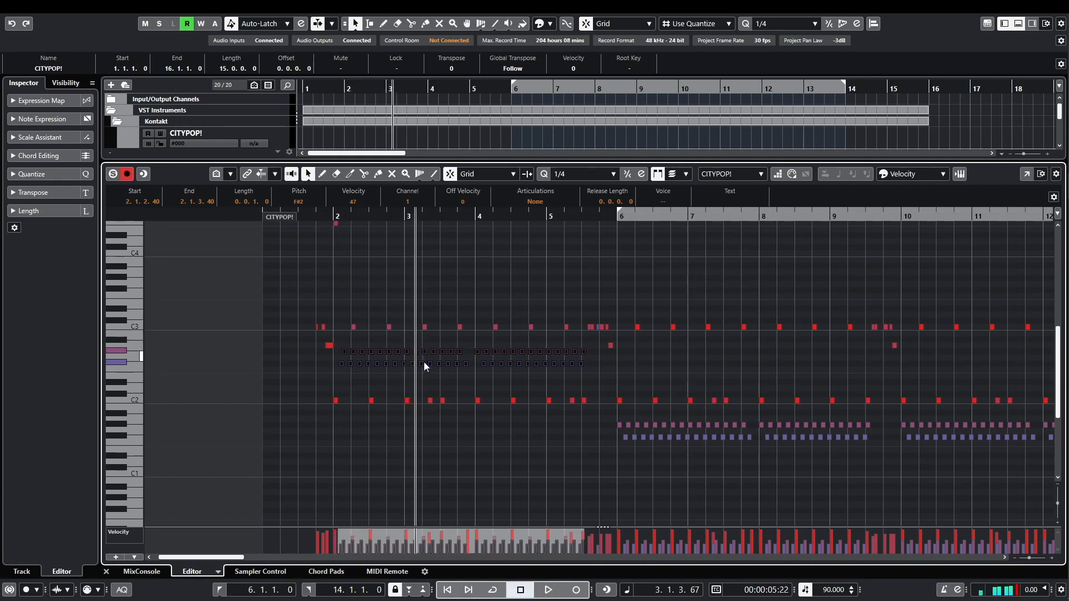
# Transpose the F#2 and G#2 hi-hat notes in bars 2 to 5 down one octave and audition them from bar 2.
pyautogui.click(402, 386)
pyautogui.moveTo(343, 373); pyautogui.dragTo(588, 352)
pyautogui.hotkey('shift', 'Down')
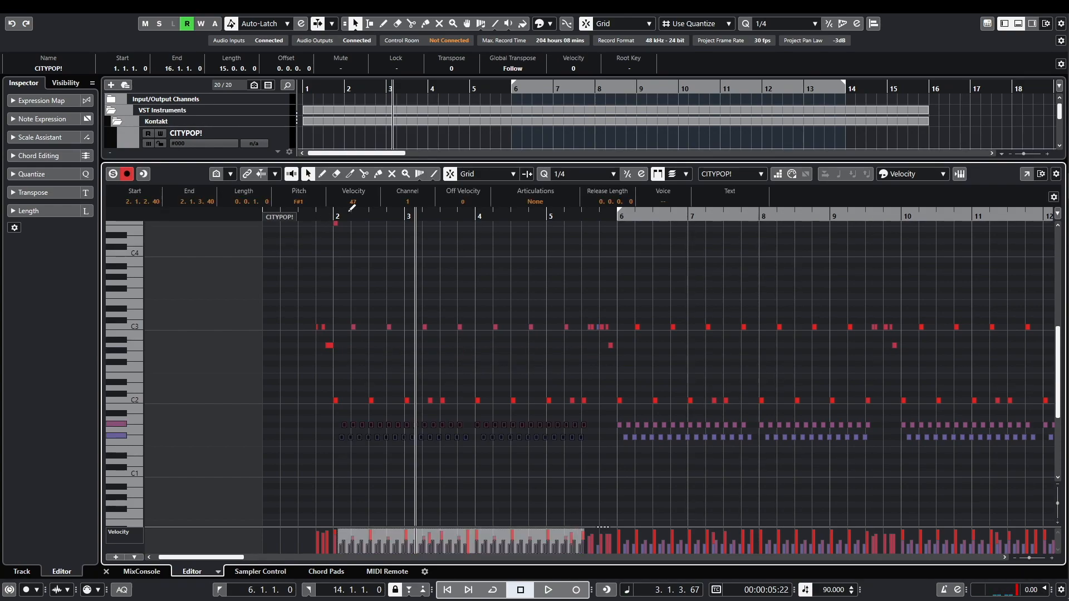
pyautogui.click(333, 216)
pyautogui.press('space')
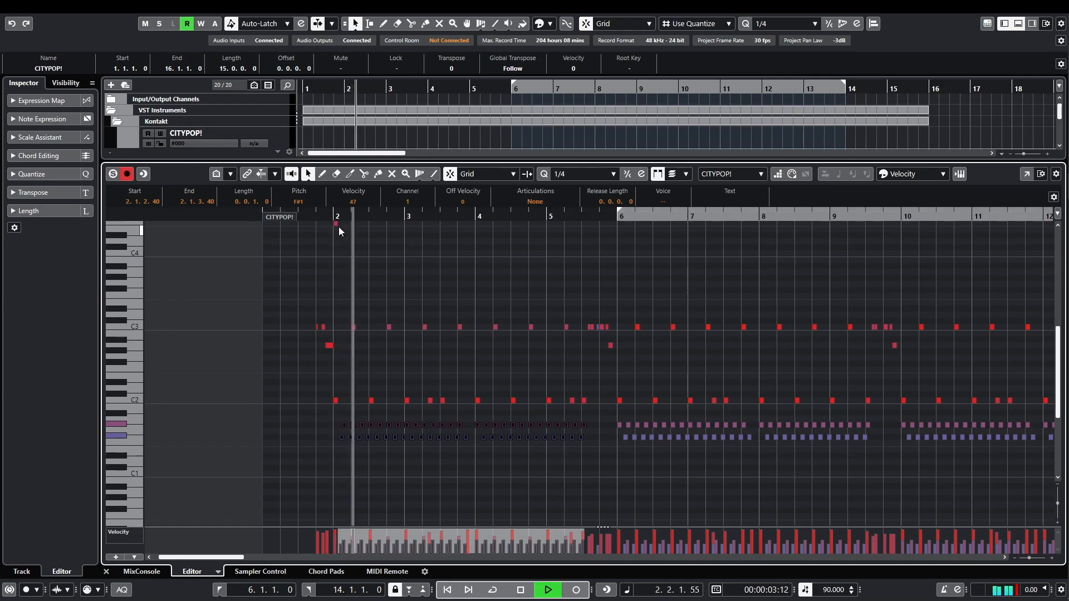
pyautogui.press('space')
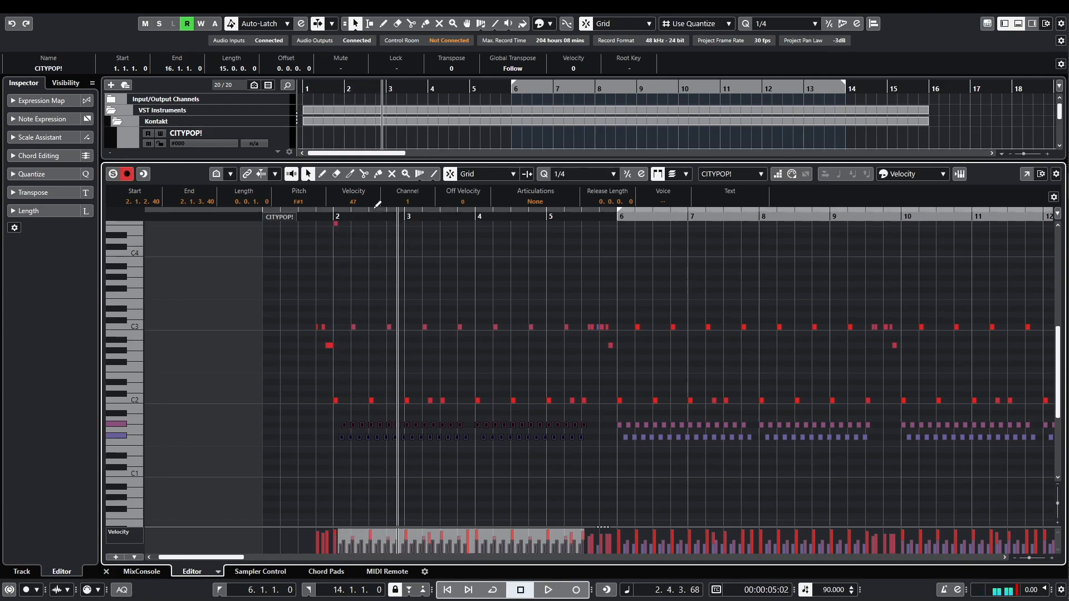
# Raise the velocities of the selected F#1 and G#1 hi-hat notes together and audition them from bar 2.
pyautogui.moveTo(368, 181); pyautogui.dragTo(395, 148)
pyautogui.click(333, 213)
pyautogui.press('space')
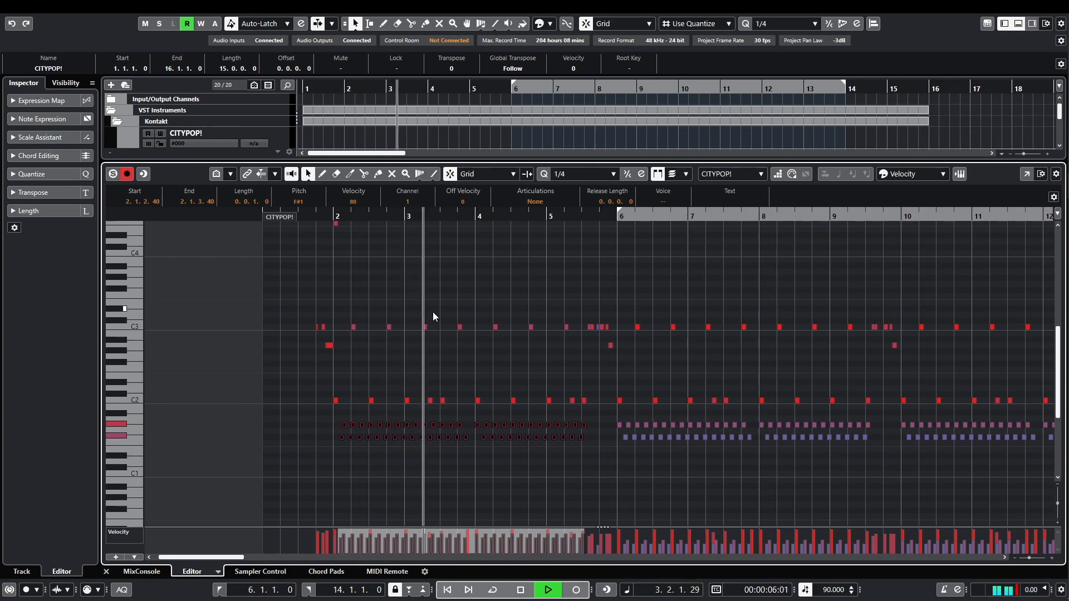
pyautogui.press('space')
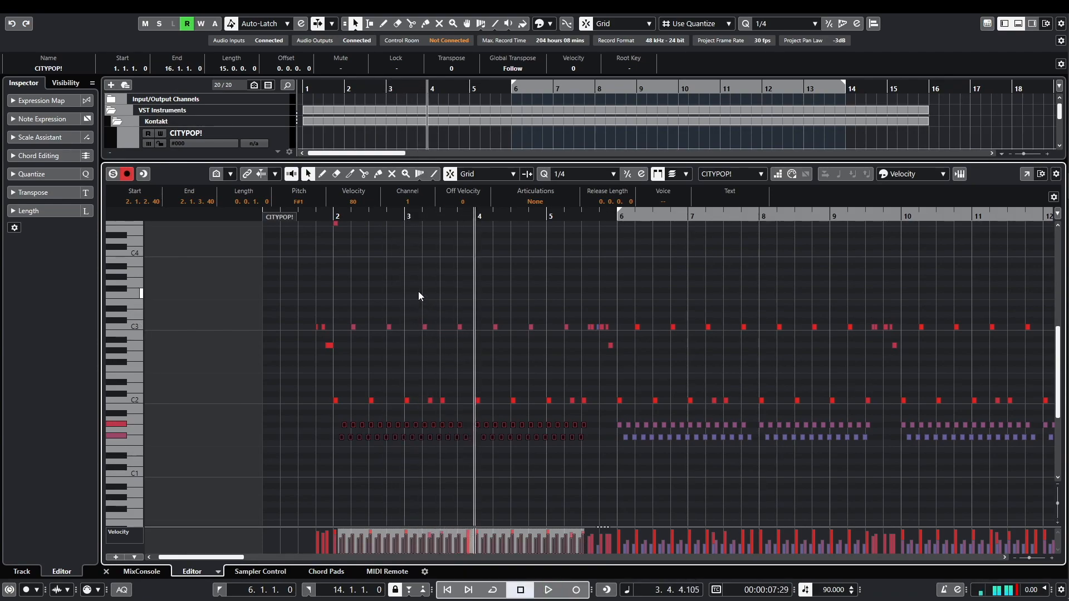
# Undo the octave and velocity changes on the hi-hat notes and play the original version for comparison.
pyautogui.hotkey('shift', 'Up')
pyautogui.press('space')
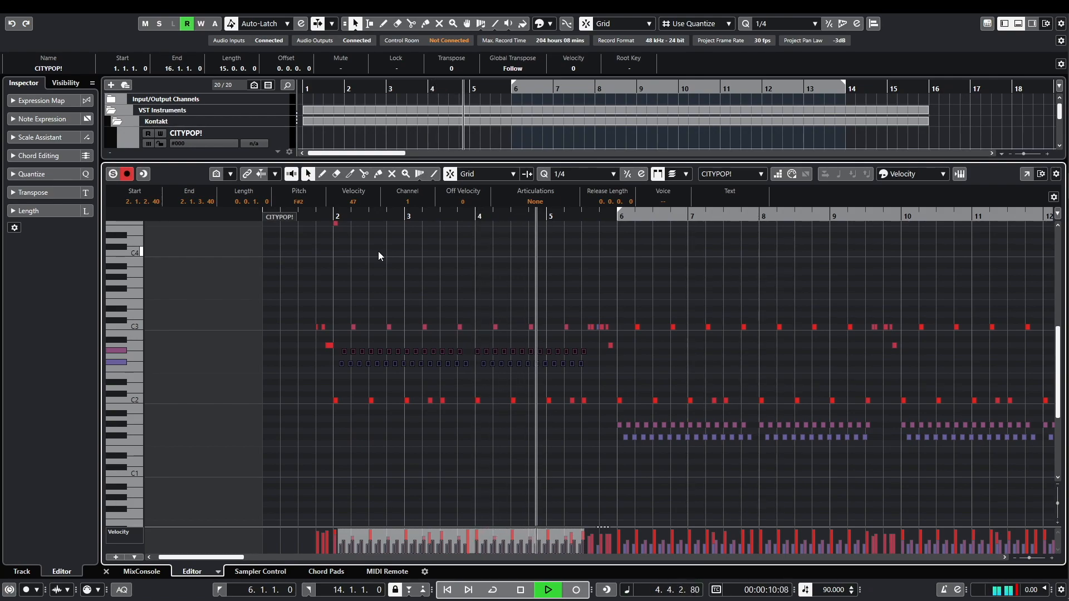
pyautogui.press('space')
# Move the bar 2 to 5 hi-hat notes down one octave again, raise their velocities with the first at 86, and play from bar 2.
pyautogui.moveTo(341, 376); pyautogui.dragTo(584, 349)
pyautogui.hotkey('shift', 'Down')
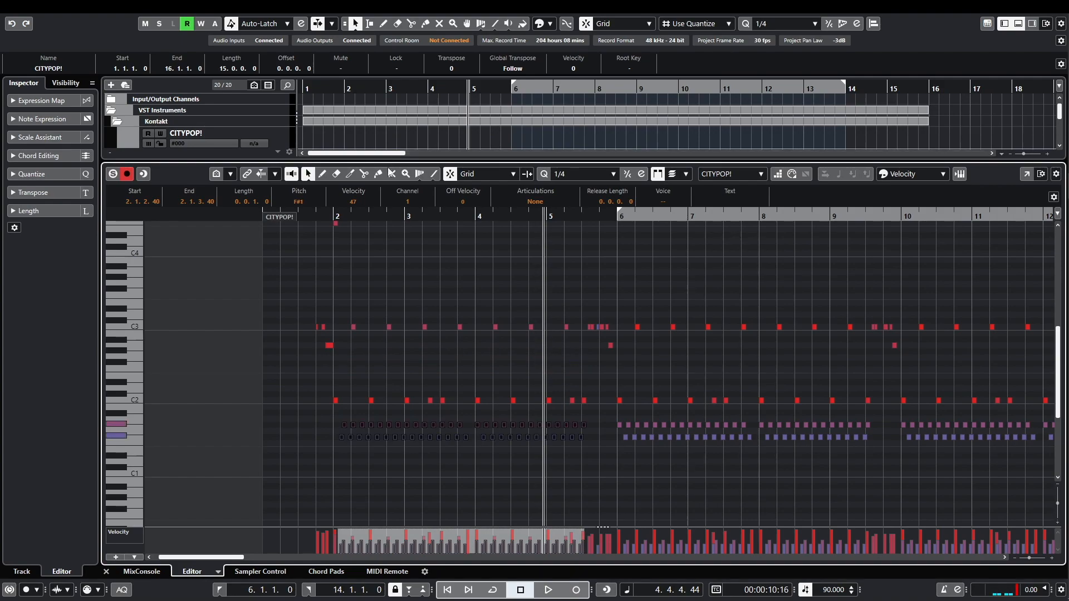
pyautogui.moveTo(358, 199); pyautogui.dragTo(389, 135)
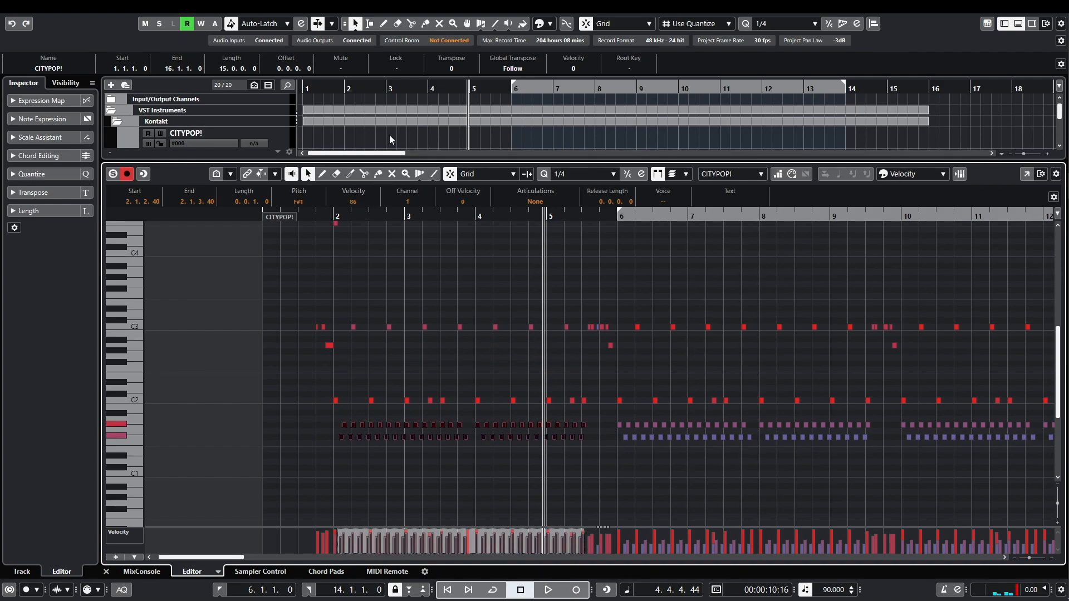
pyautogui.click(333, 215)
pyautogui.press('space')
pyautogui.click(387, 268)
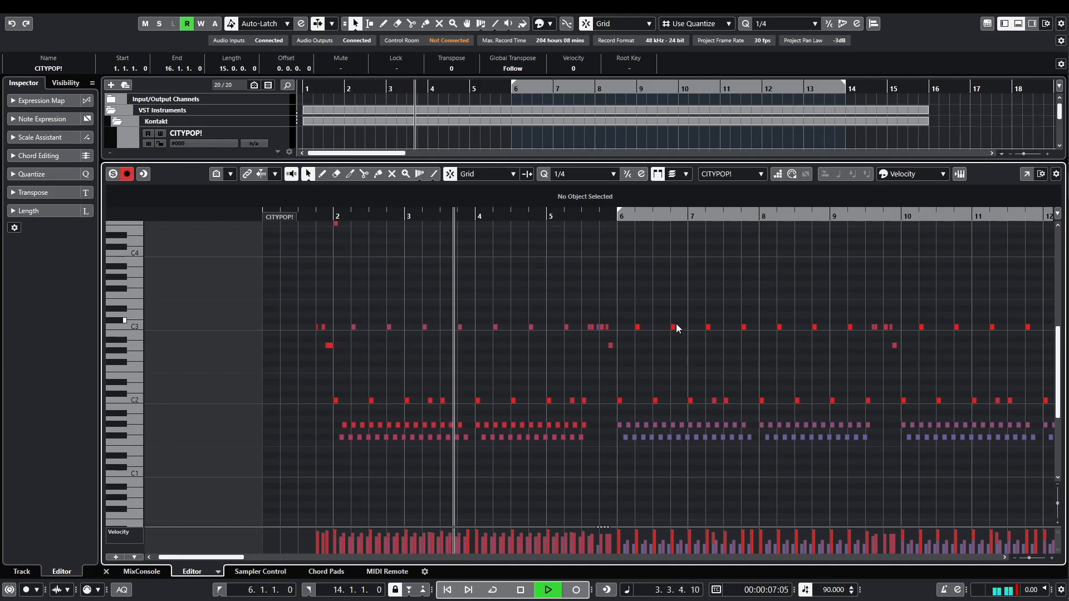
pyautogui.press('space')
# Select the F#4 note at 3.4.3 and examine its placement against the hi-hat notes around bar 4.
pyautogui.scroll(2, 536, 338)
pyautogui.scroll(2, 535, 344)
pyautogui.click(470, 338)
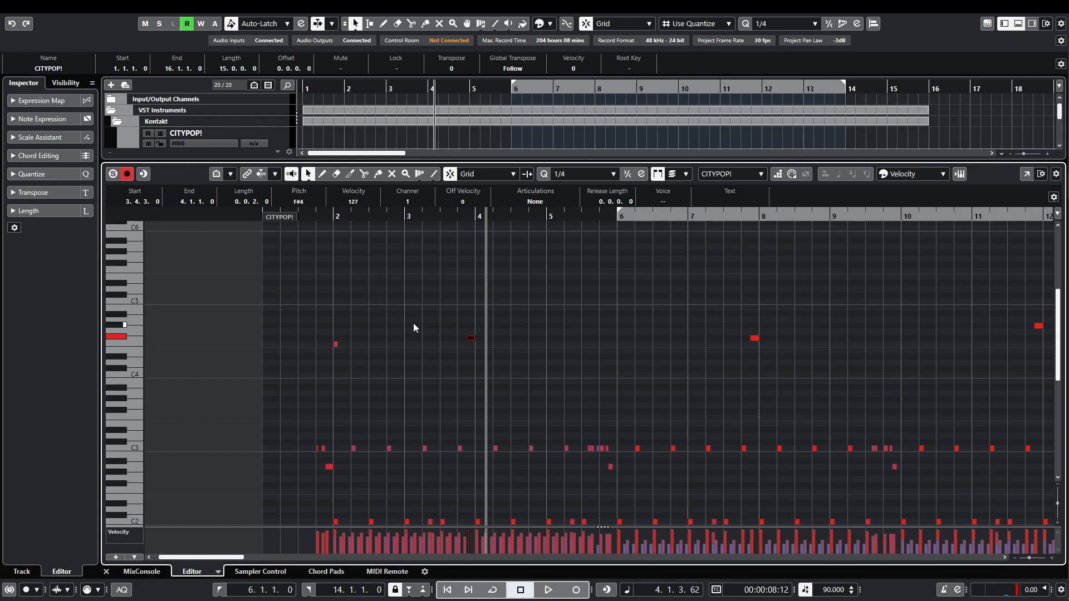
pyautogui.scroll(3, 413, 323)
pyautogui.scroll(-2, 534, 295)
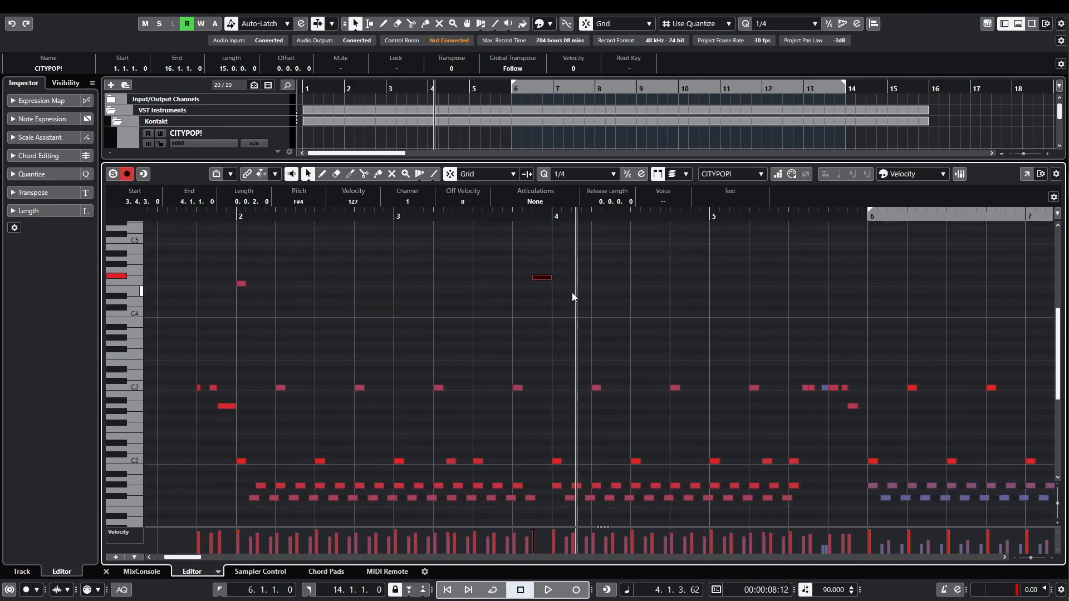
pyautogui.press('h')
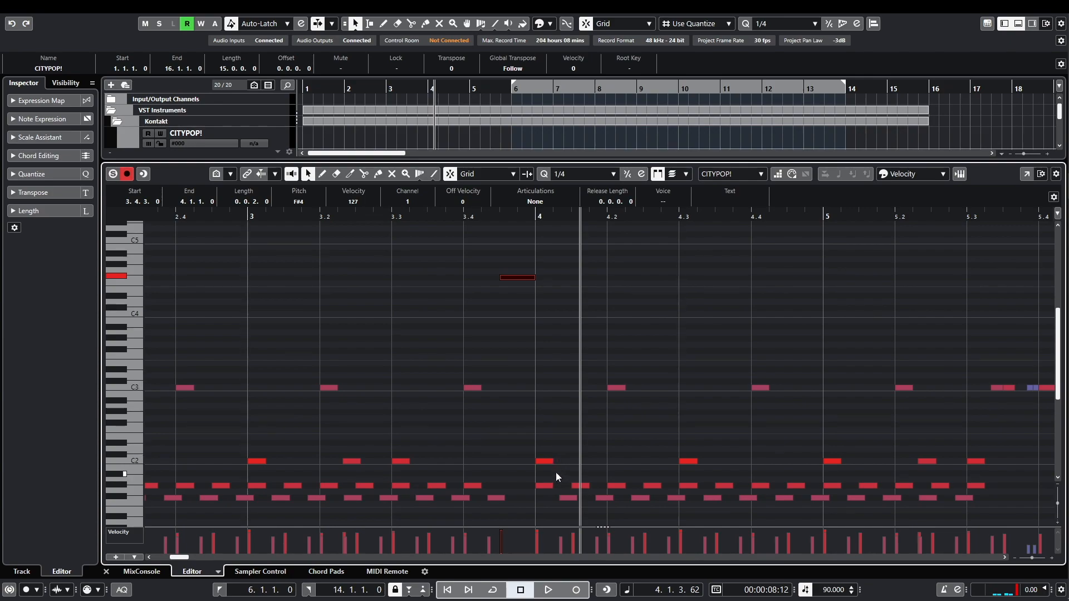
# Try lengthening the F#4 note at 3.4.3 to 0.0.2.25 and audition the transition into bar 4.
pyautogui.click(471, 217)
pyautogui.press('space')
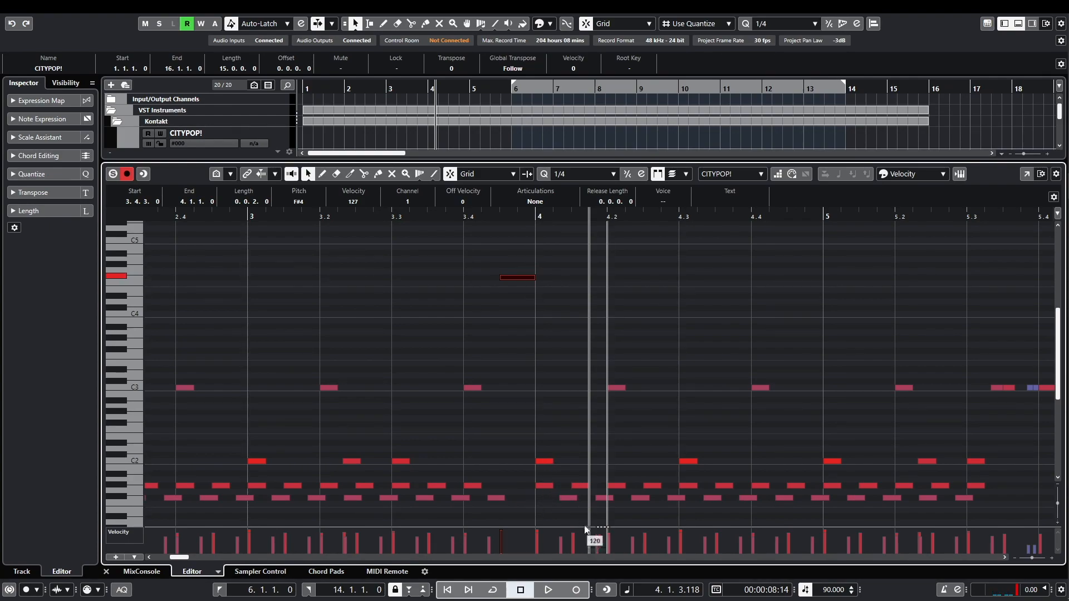
pyautogui.moveTo(535, 280)
pyautogui.mouseDown()
pyautogui.moveTo(560, 284)
pyautogui.moveTo(537, 286)
pyautogui.mouseUp()
pyautogui.click(497, 215)
pyautogui.press('space')
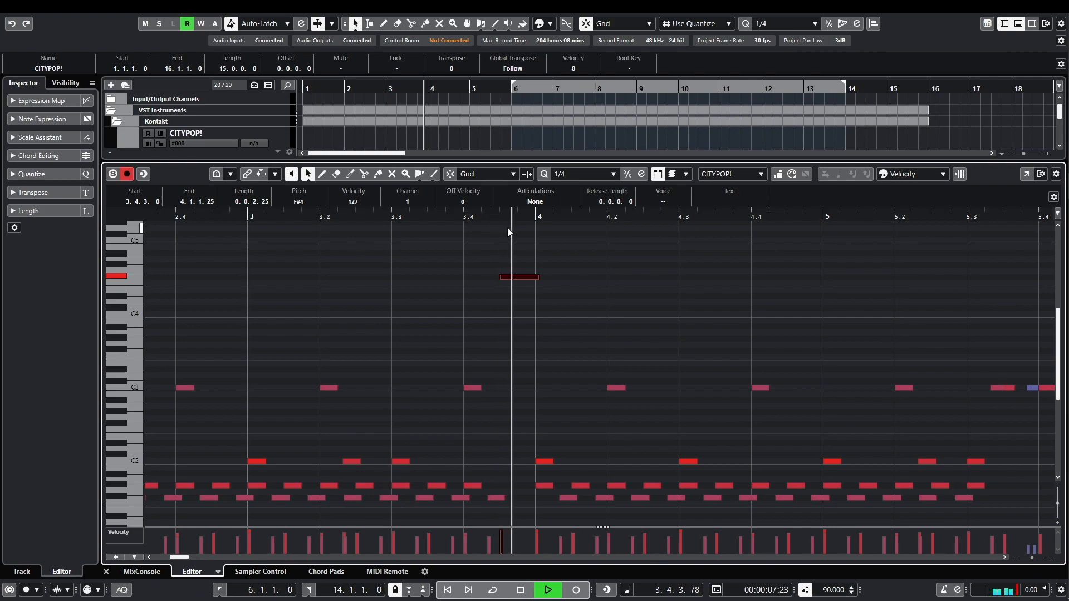
pyautogui.click(536, 251)
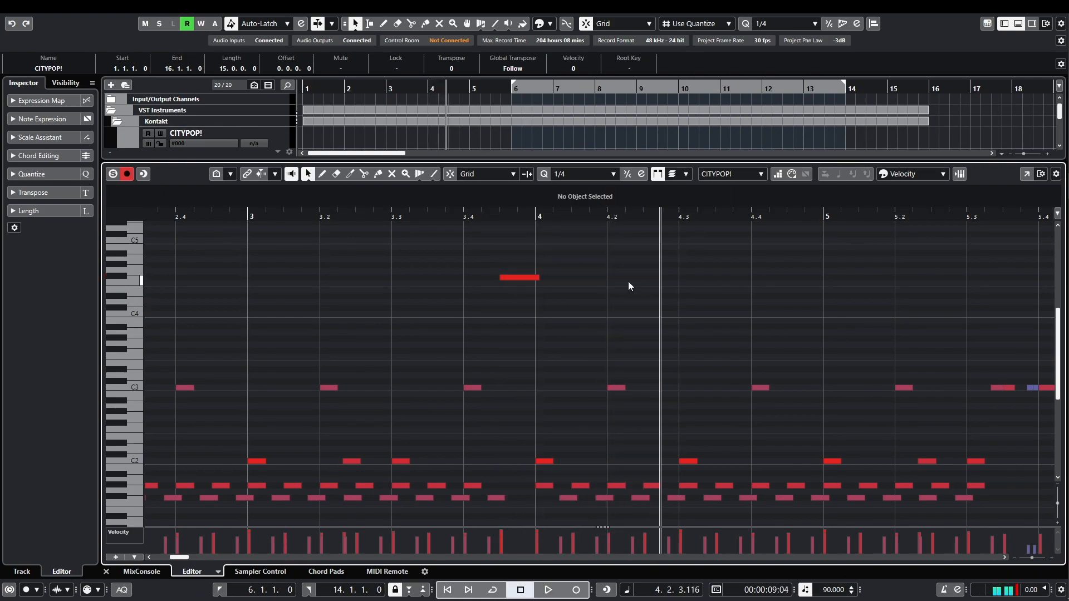
pyautogui.press('space')
pyautogui.click(463, 212)
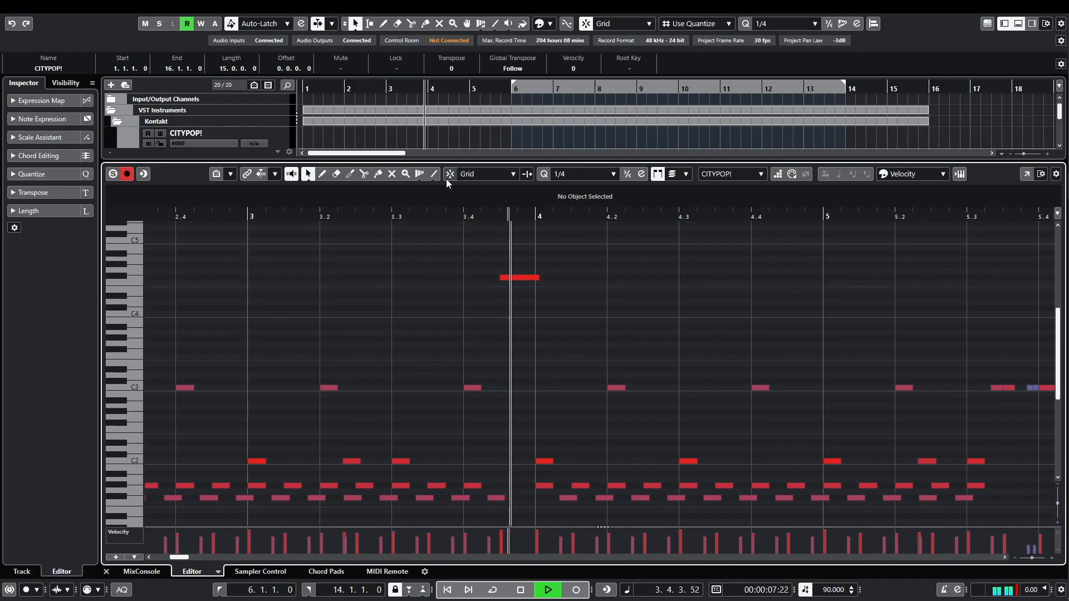
pyautogui.press('space')
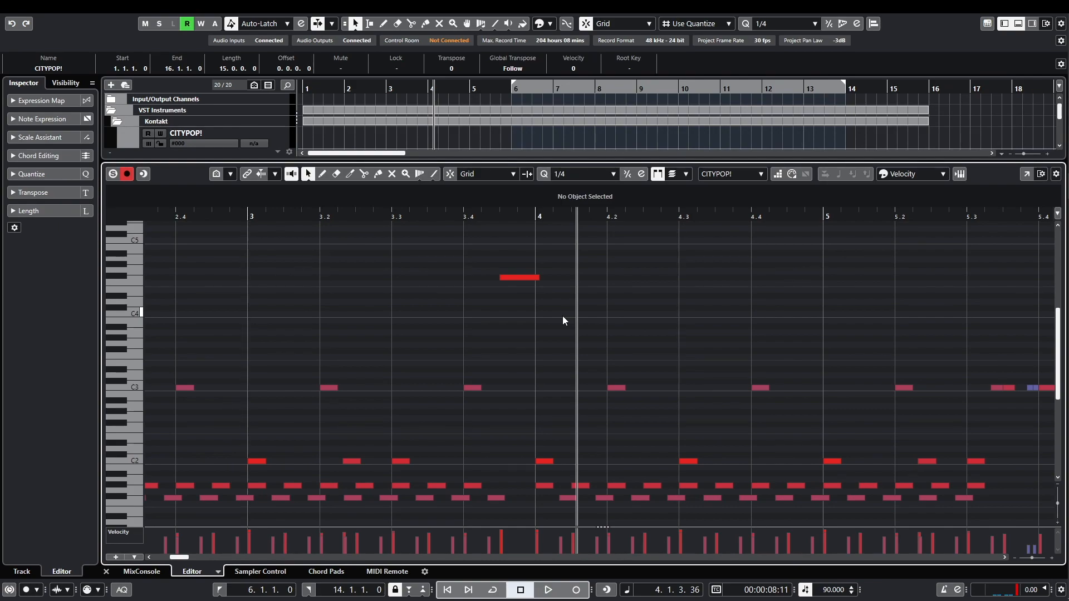
pyautogui.hotkey('ctrl', 'z')
# Play from just before bar 2 with the CITYPOP! drum channels soloed, and reopen the drum part for editing.
pyautogui.scroll(-5, 596, 337)
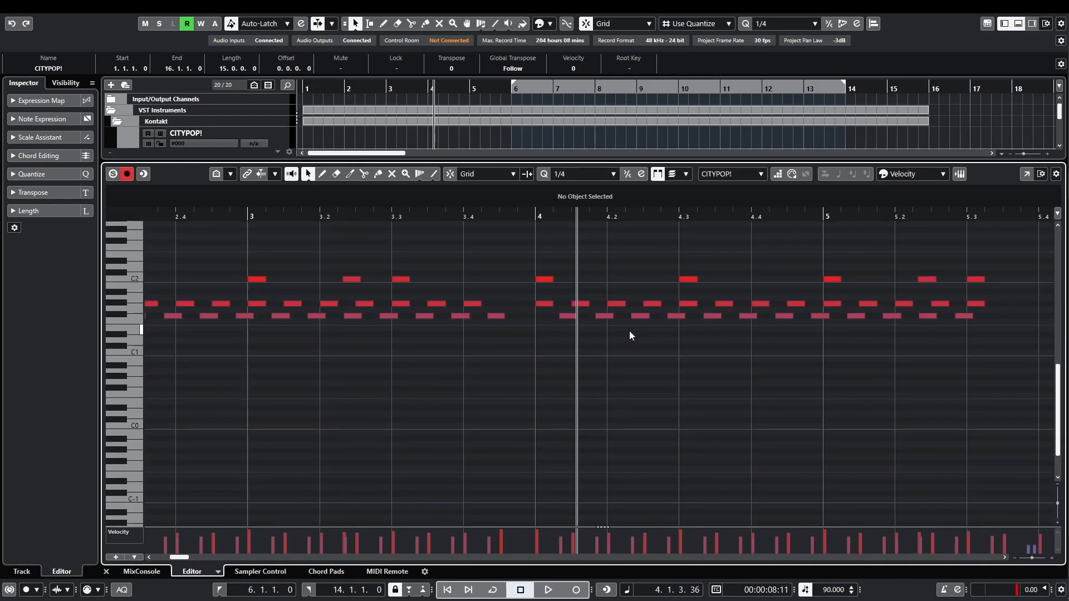
pyautogui.scroll(-3, 545, 358)
pyautogui.scroll(2, 346, 345)
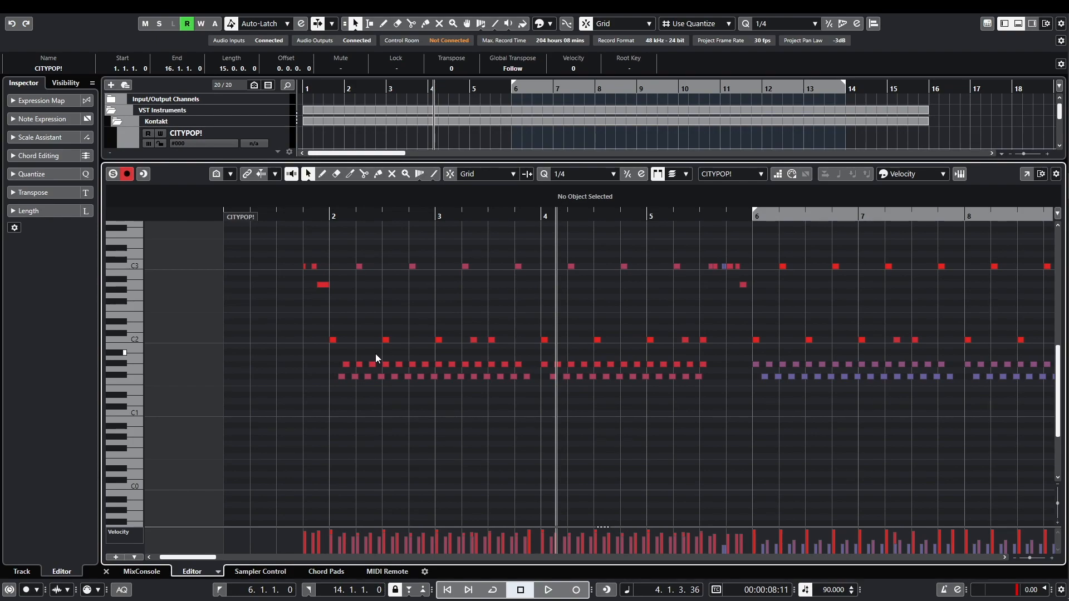
pyautogui.click(328, 215)
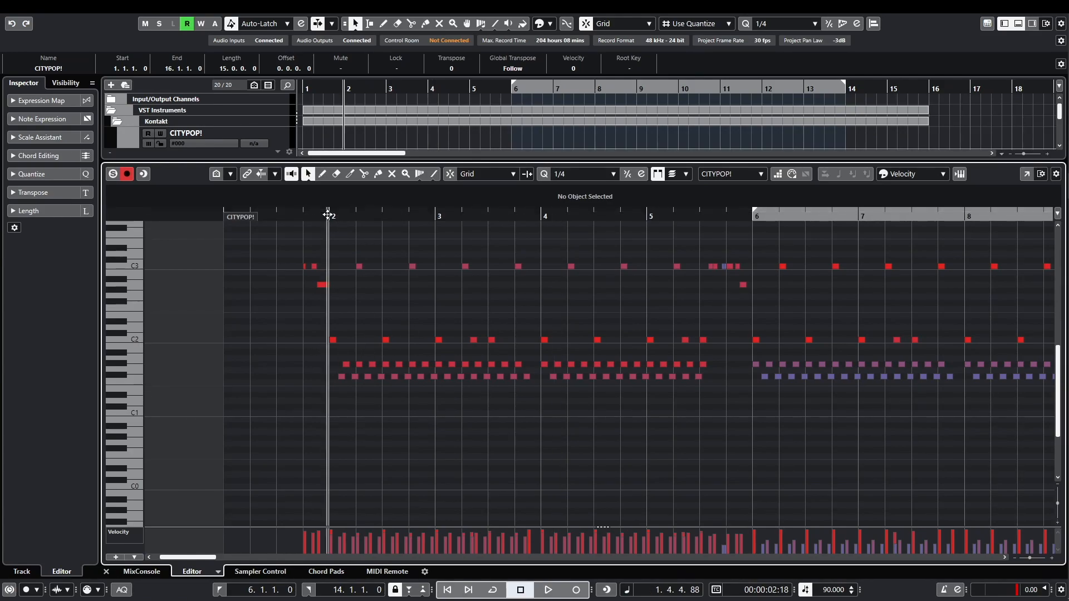
pyautogui.press('space')
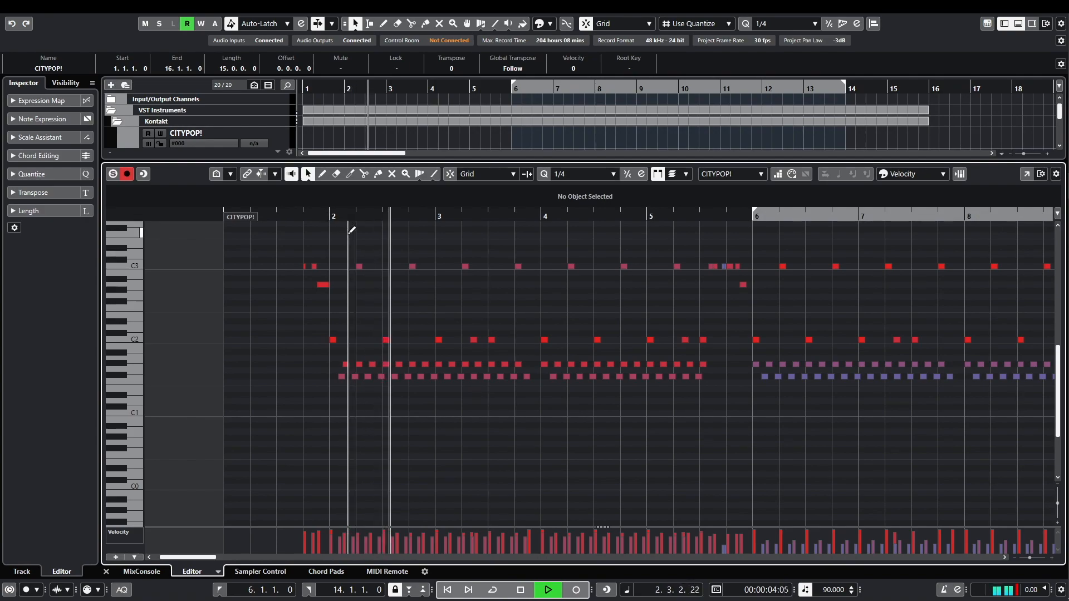
pyautogui.press('Return')
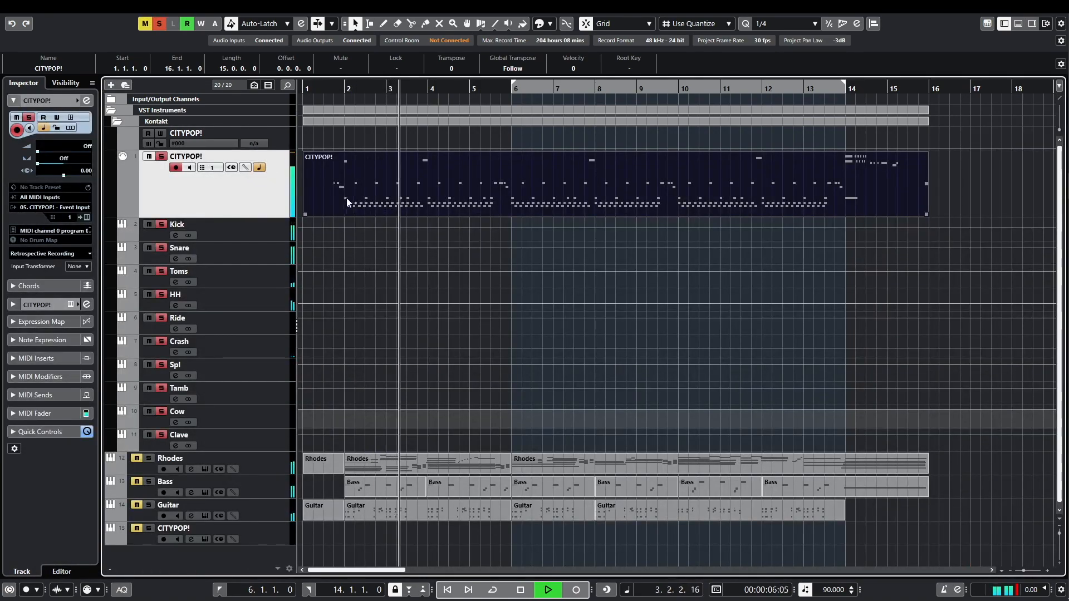
pyautogui.doubleClick(347, 198)
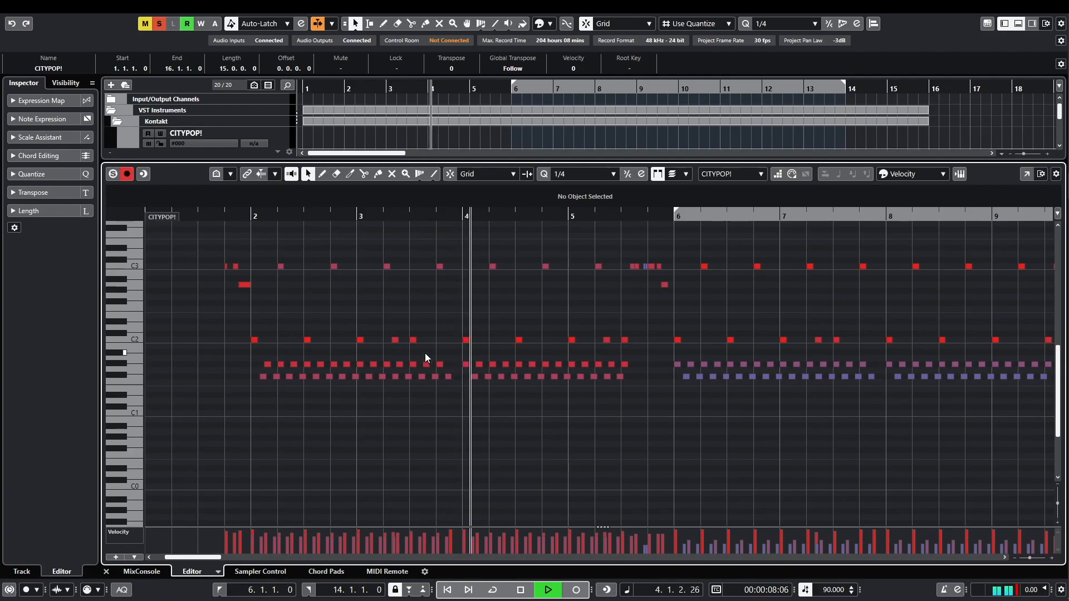
pyautogui.press('space')
# Move the F#1 hi-hat notes in bars 2 to 5 up to G#1 and audition the pattern around bar 2.
pyautogui.moveTo(251, 388); pyautogui.dragTo(726, 373)
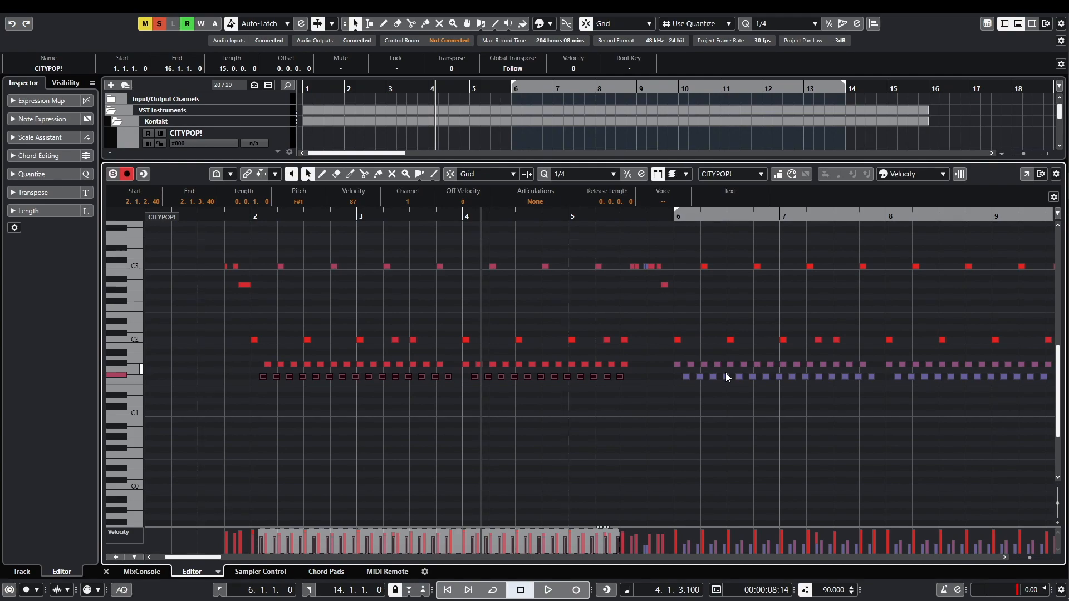
pyautogui.press('Up')
pyautogui.press('Up')
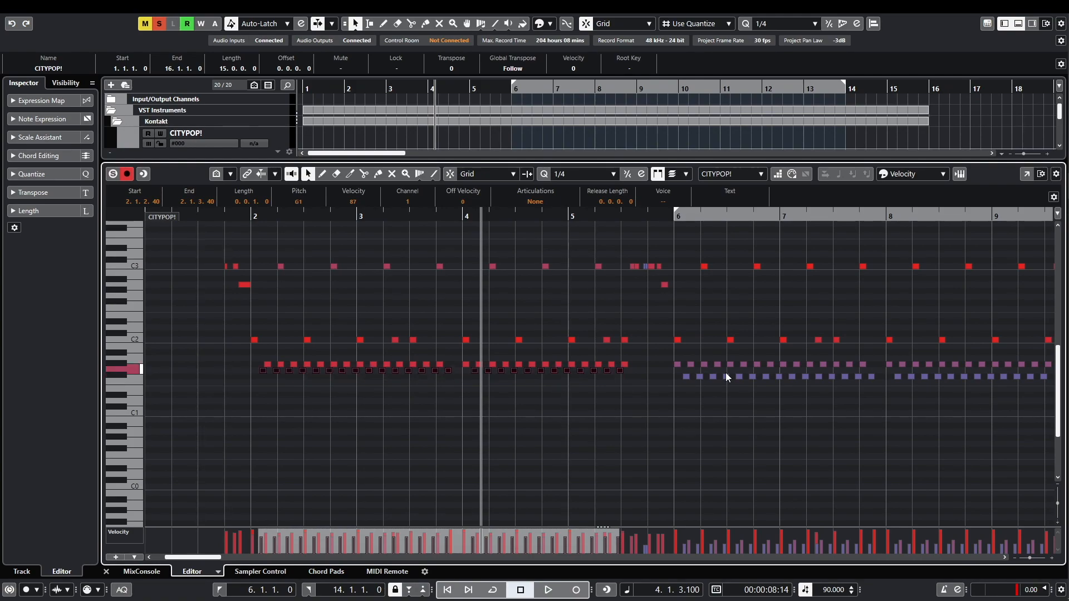
pyautogui.click(251, 215)
pyautogui.press('space')
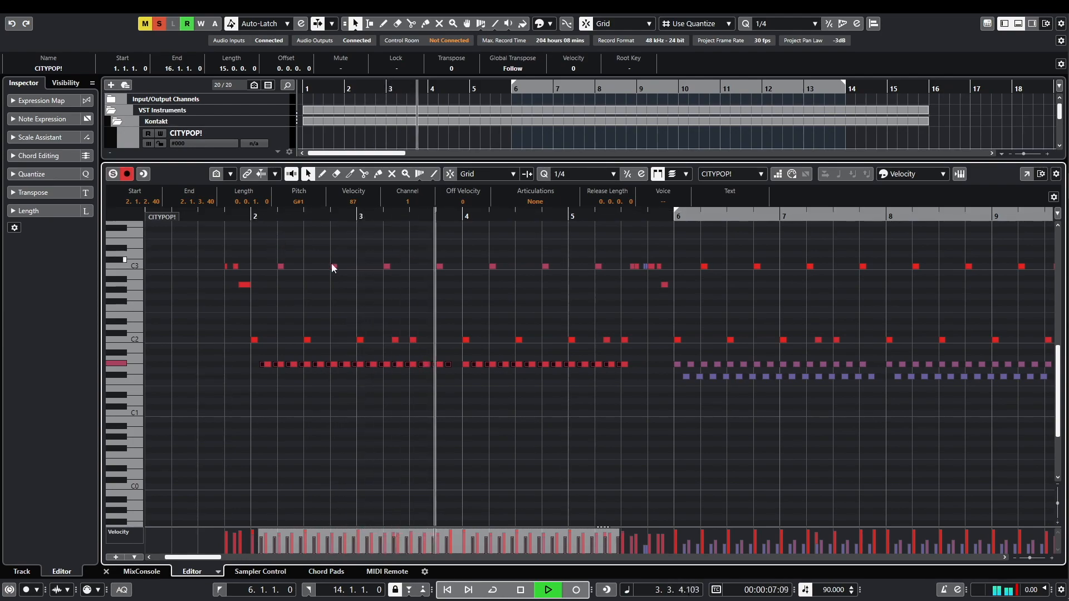
pyautogui.press('space')
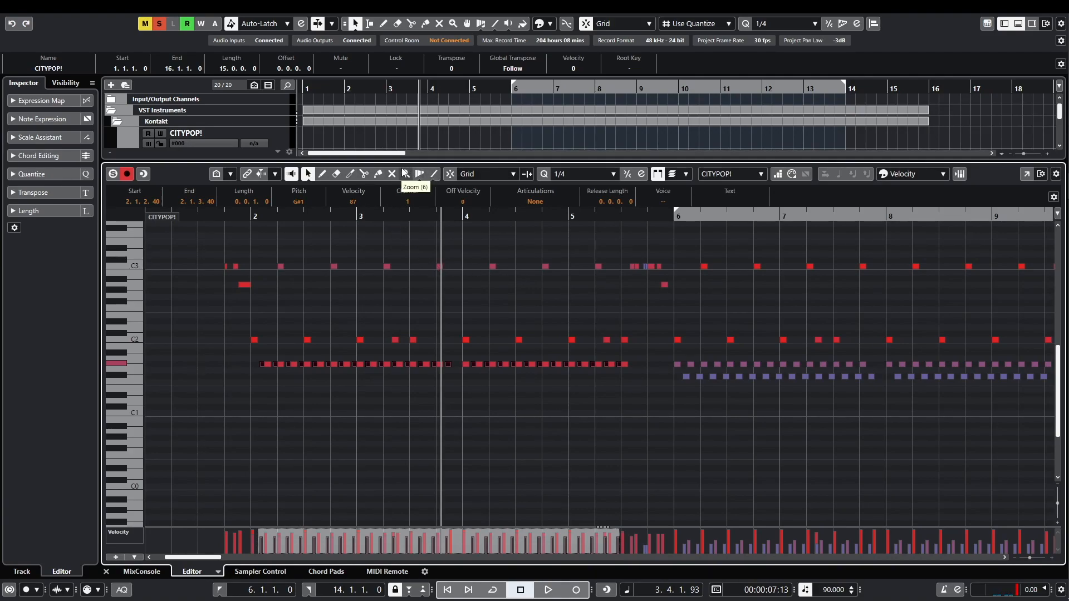
pyautogui.click(236, 205)
pyautogui.press('space')
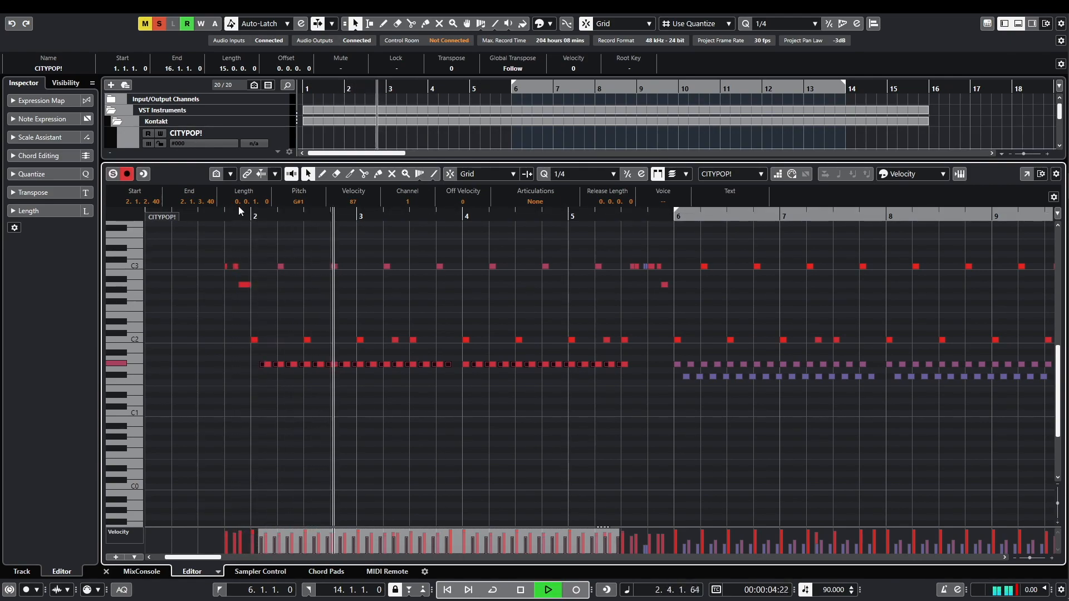
pyautogui.press('space')
# Move the selected hi-hat notes back down to F#1 and play the alternating pattern for comparison.
pyautogui.press('Down')
pyautogui.press('Down')
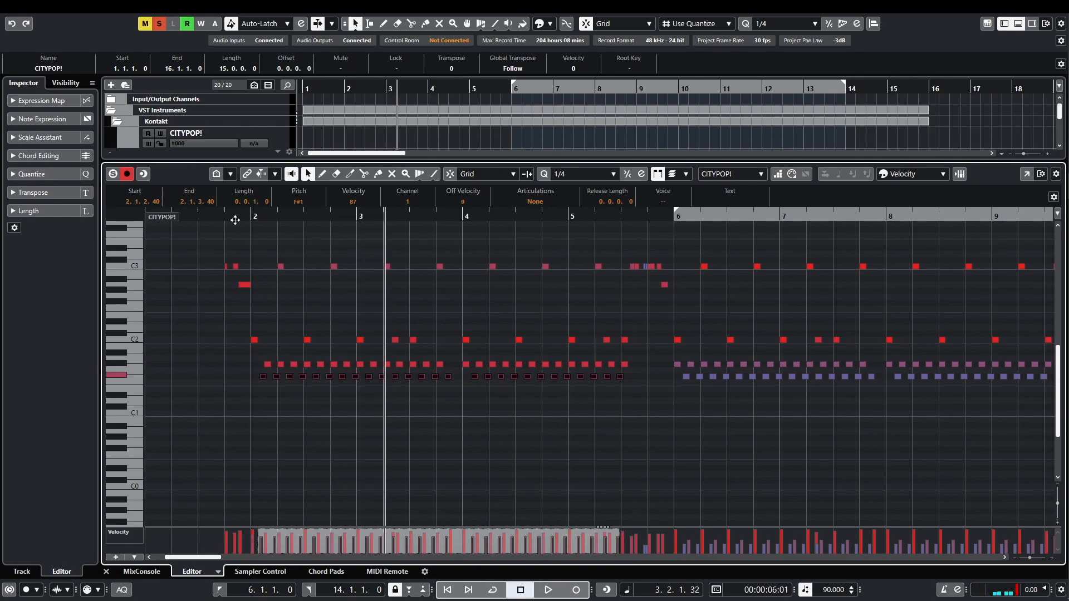
pyautogui.press('space')
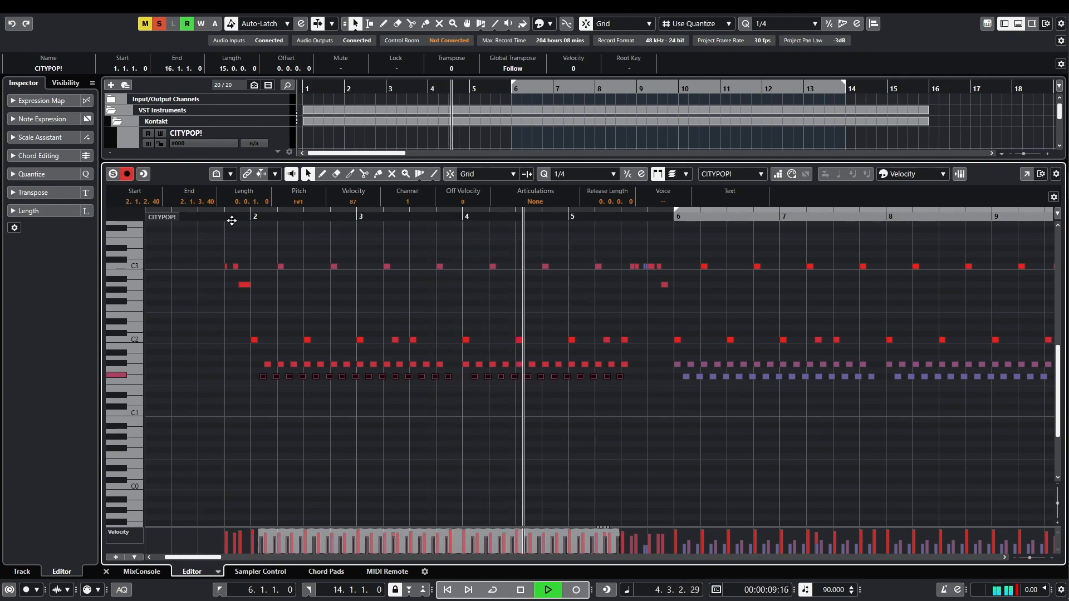
pyautogui.press('space')
# Raise the F#4 note at 3.4.3 to G#4 and extend its length to 0.0.2.33.
pyautogui.scroll(6, 419, 316)
pyautogui.press('h')
pyautogui.press('h')
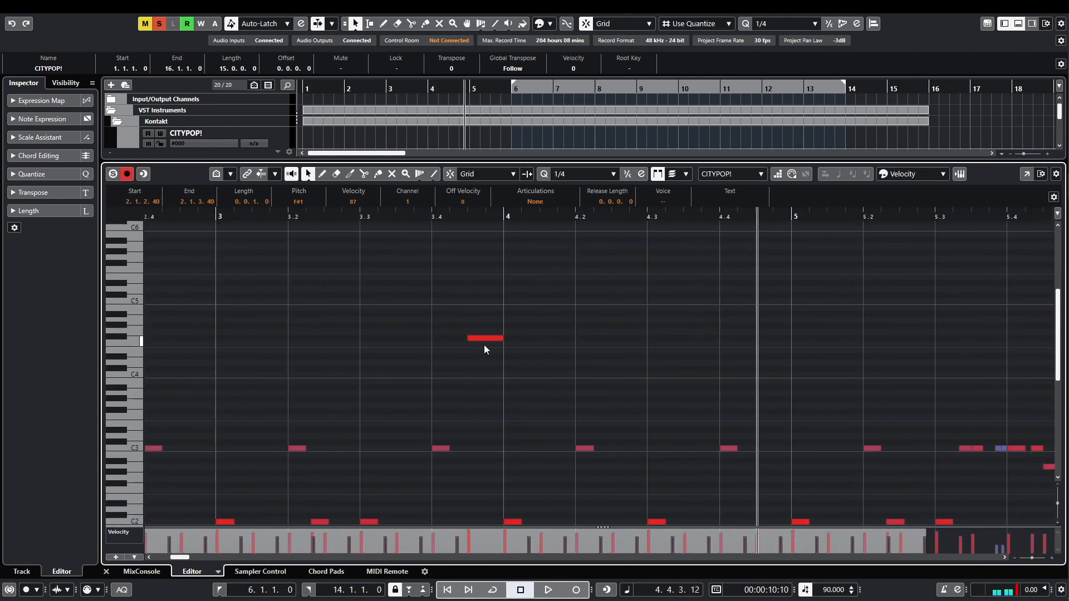
pyautogui.click(484, 338)
pyautogui.press('Up')
pyautogui.press('Up')
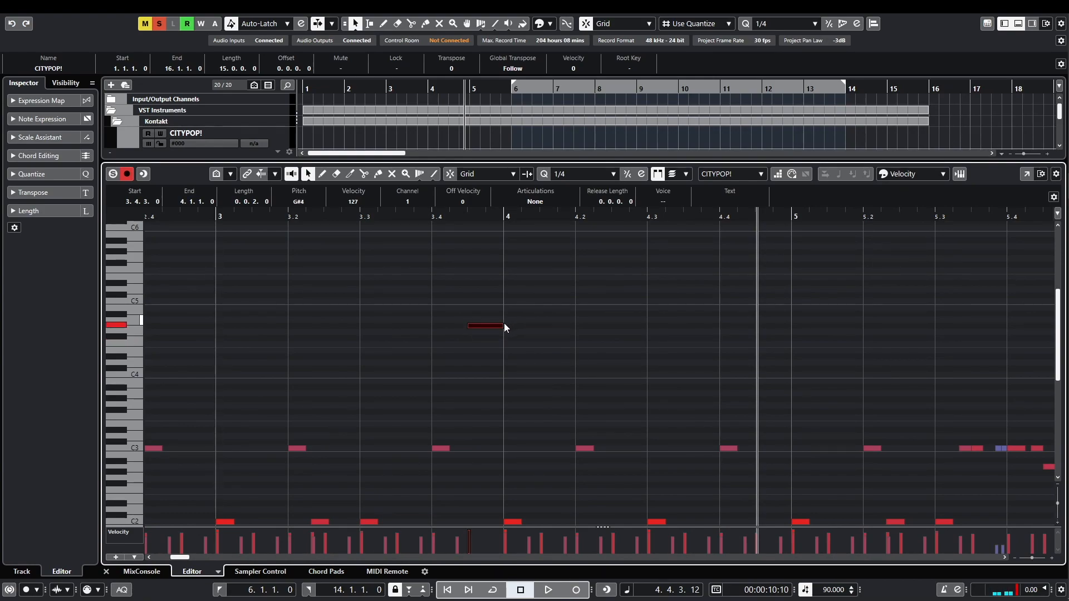
pyautogui.moveTo(503, 326); pyautogui.dragTo(509, 329)
pyautogui.press('j')
# Play the drum part into bar 4 to audition the G#4 note against the hi-hat pattern.
pyautogui.scroll(-2, 527, 345)
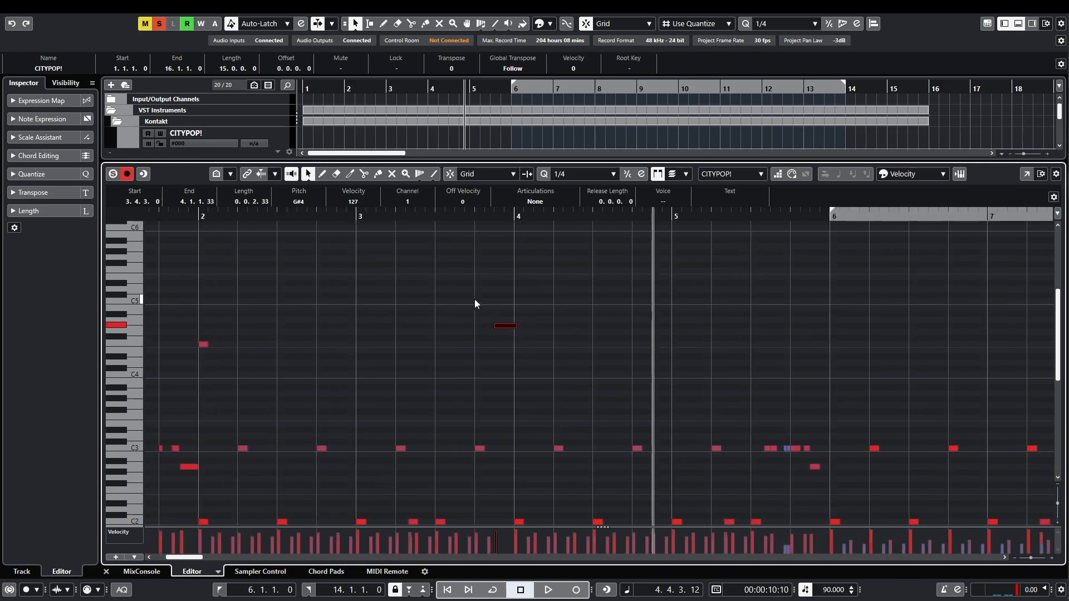
pyautogui.hscroll(-4, 474, 299)
pyautogui.click(608, 216)
pyautogui.press('space')
pyautogui.scroll(-1, 796, 293)
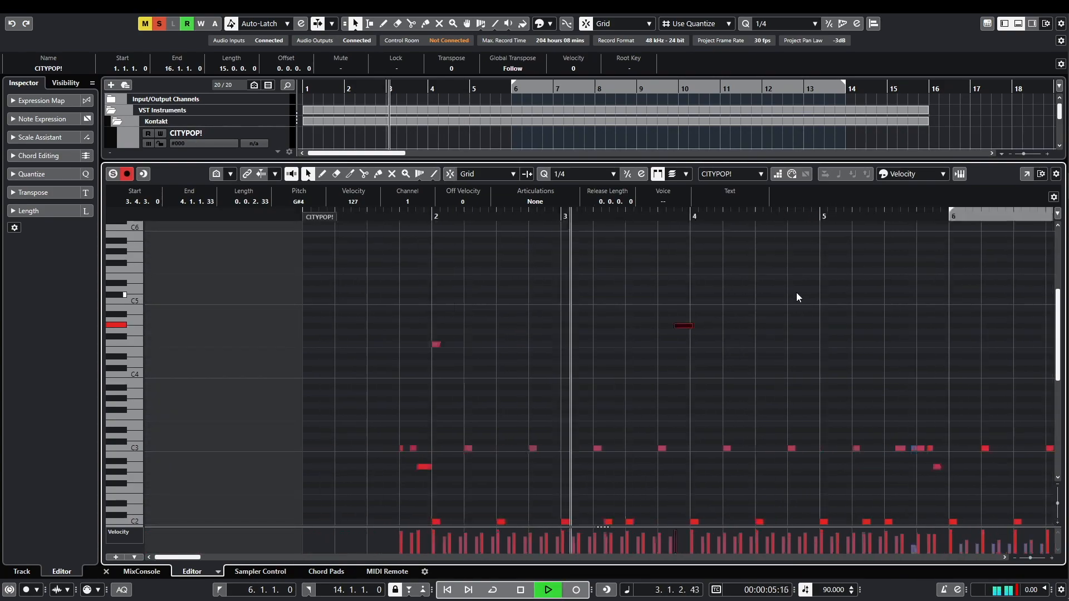
pyautogui.scroll(-1, 797, 292)
pyautogui.scroll(-2, 573, 345)
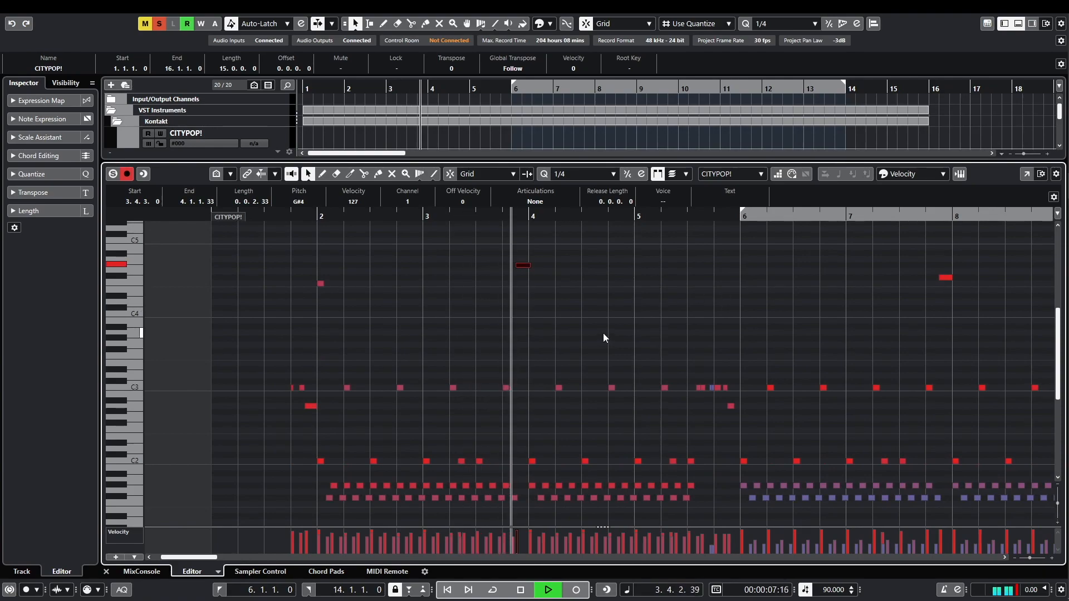
pyautogui.press('space')
pyautogui.click(553, 287)
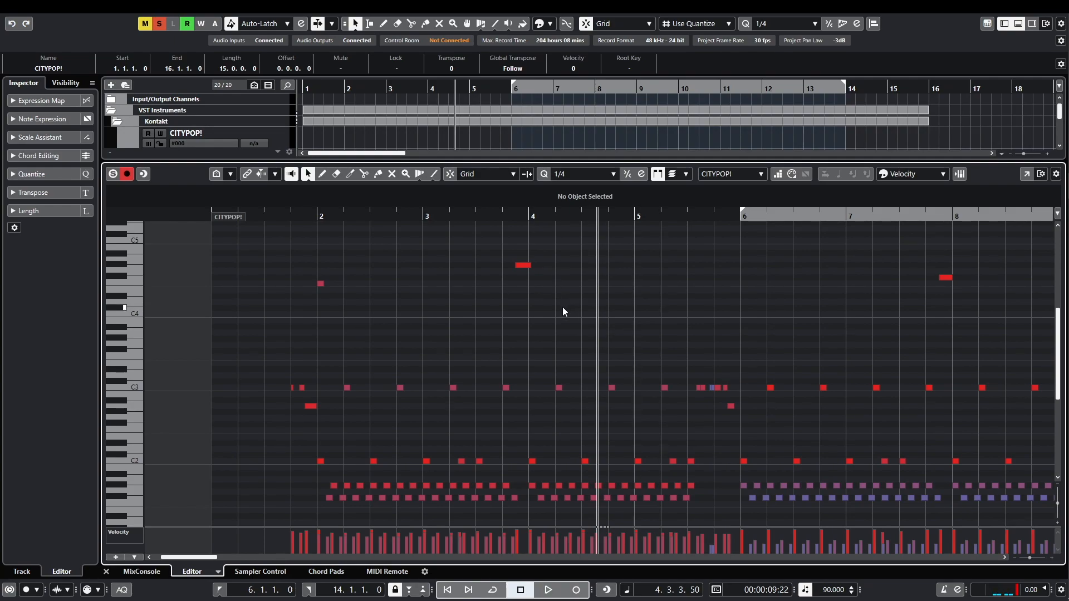
# Undo the length and pitch changes on the note at 3.4.3, and audition the F#4 key.
pyautogui.hotkey('ctrl', 'z')
pyautogui.hotkey('ctrl', 'z')
pyautogui.click(125, 327)
pyautogui.click(133, 276)
pyautogui.click(133, 276)
# Audition individual G#1 and F#1 hi-hat notes in bar 2 to compare the two articulations.
pyautogui.scroll(-4, 412, 356)
pyautogui.scroll(-3, 390, 323)
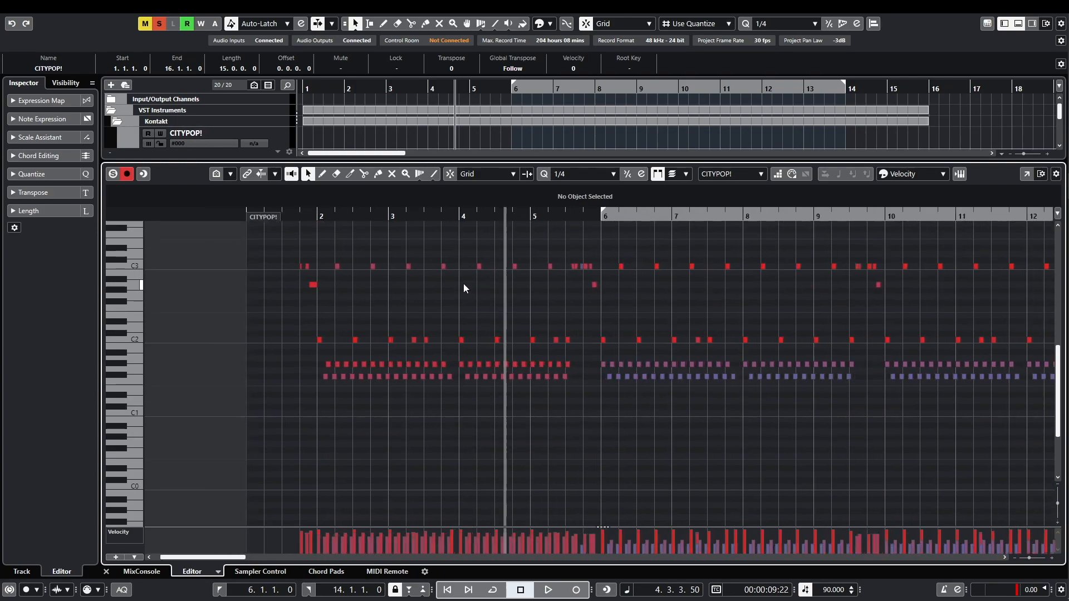
pyautogui.scroll(1, 463, 287)
pyautogui.scroll(2, 452, 280)
pyautogui.scroll(-1, 450, 283)
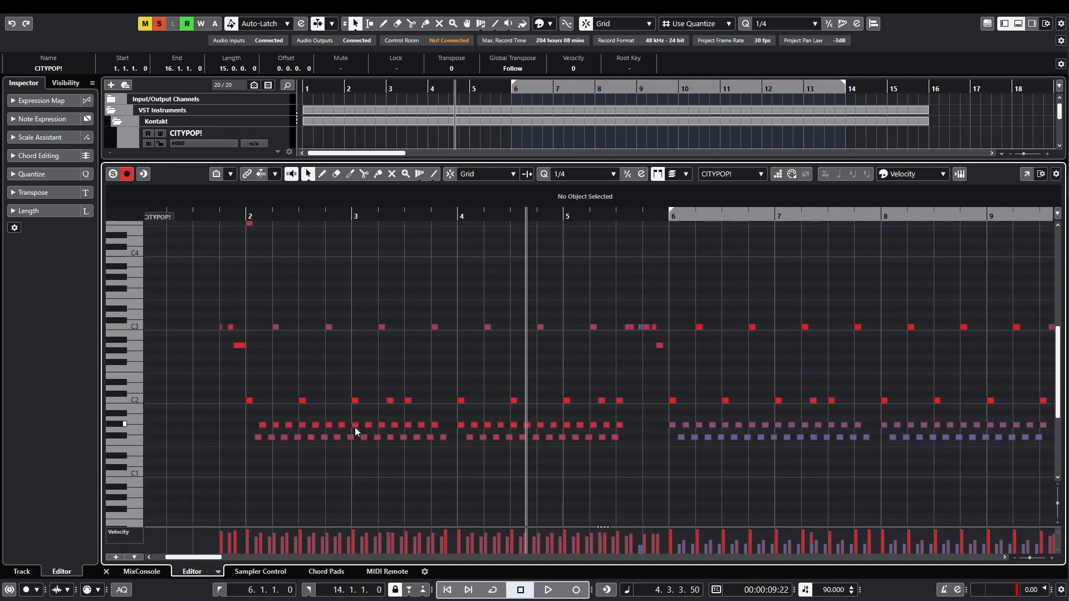
pyautogui.moveTo(305, 427); pyautogui.dragTo(329, 426)
pyautogui.click(275, 412)
pyautogui.click(262, 425)
pyautogui.click(257, 437)
pyautogui.click(271, 437)
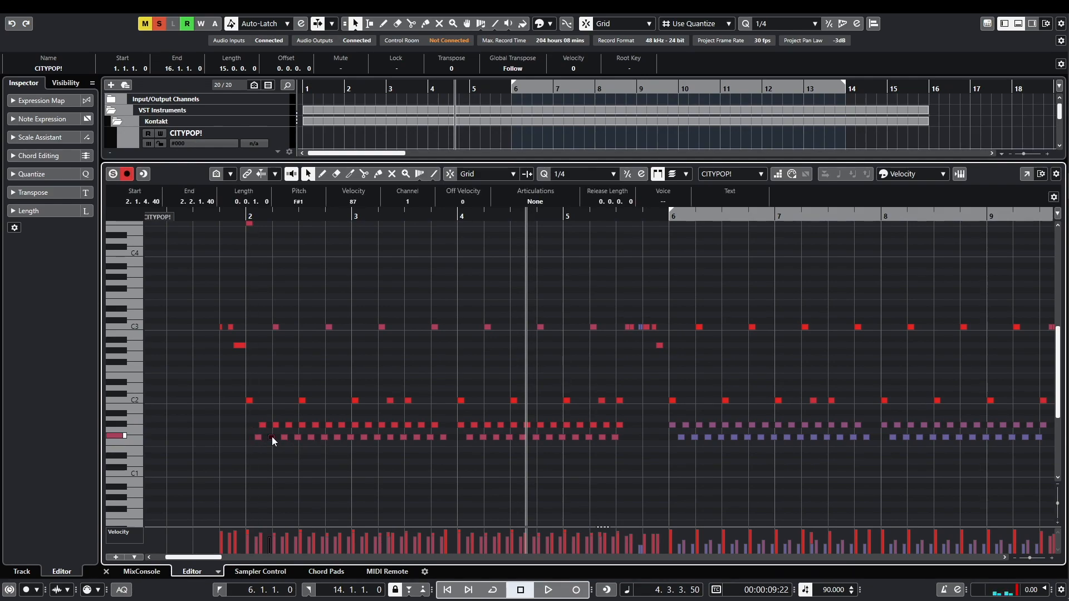
pyautogui.click(262, 427)
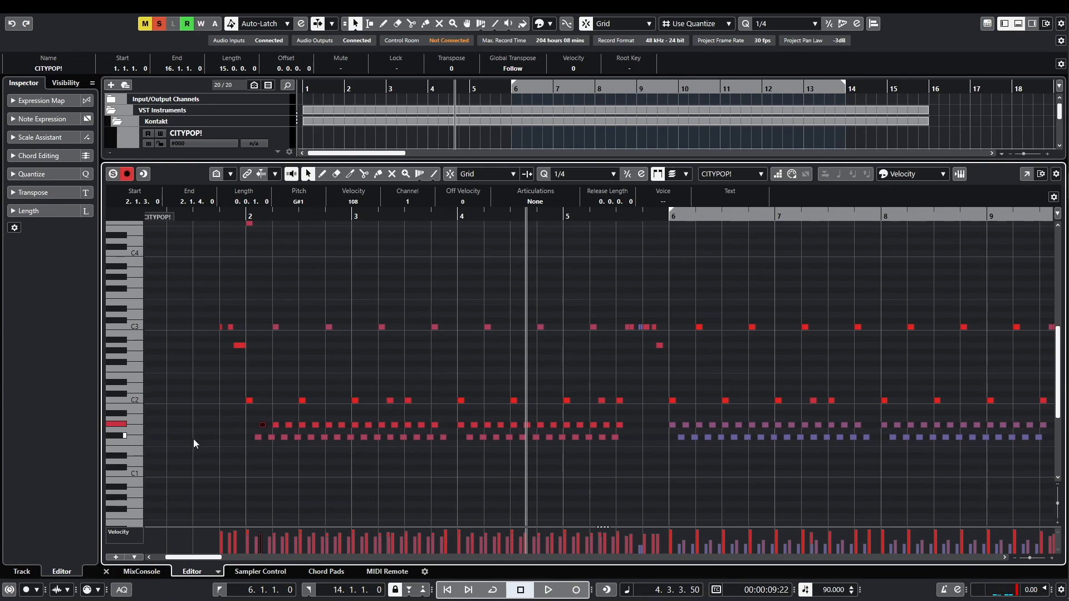
# Clear the current solos, solo only the HH channel, and play from bar 2.
pyautogui.press('Return')
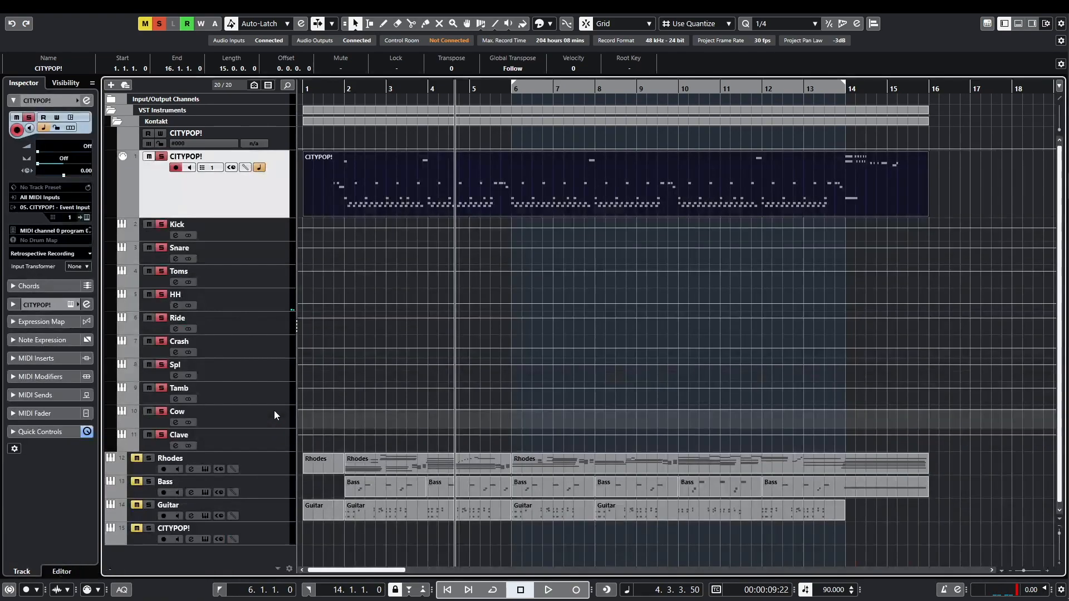
pyautogui.click(157, 26)
pyautogui.click(161, 294)
pyautogui.click(345, 88)
pyautogui.press('space')
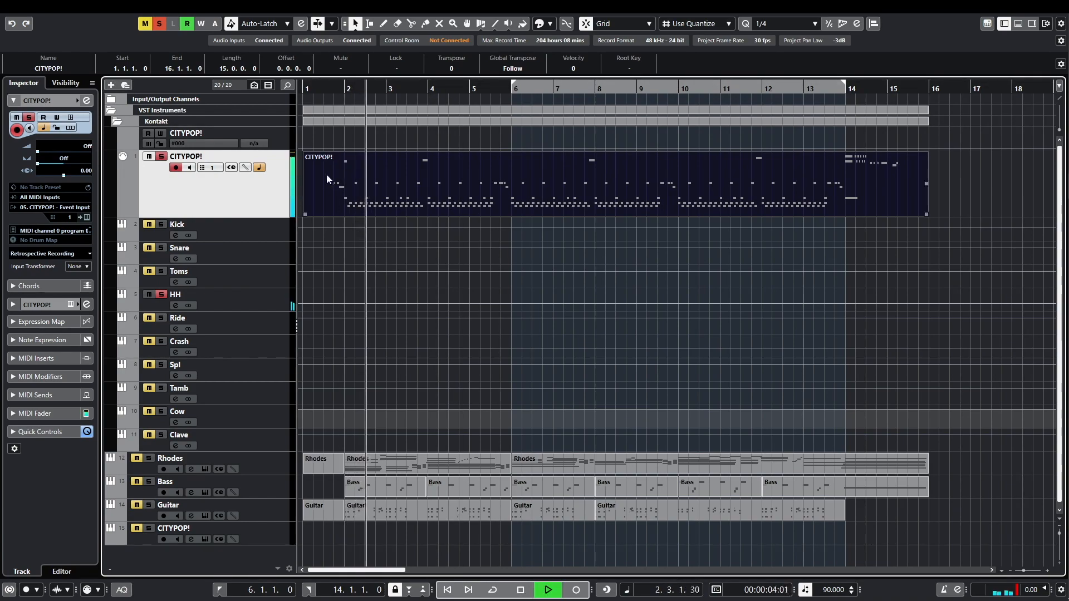
# Reopen the CITYPOP! drum part for editing and play the soloed hi-hats from bar 6.
pyautogui.doubleClick(357, 173)
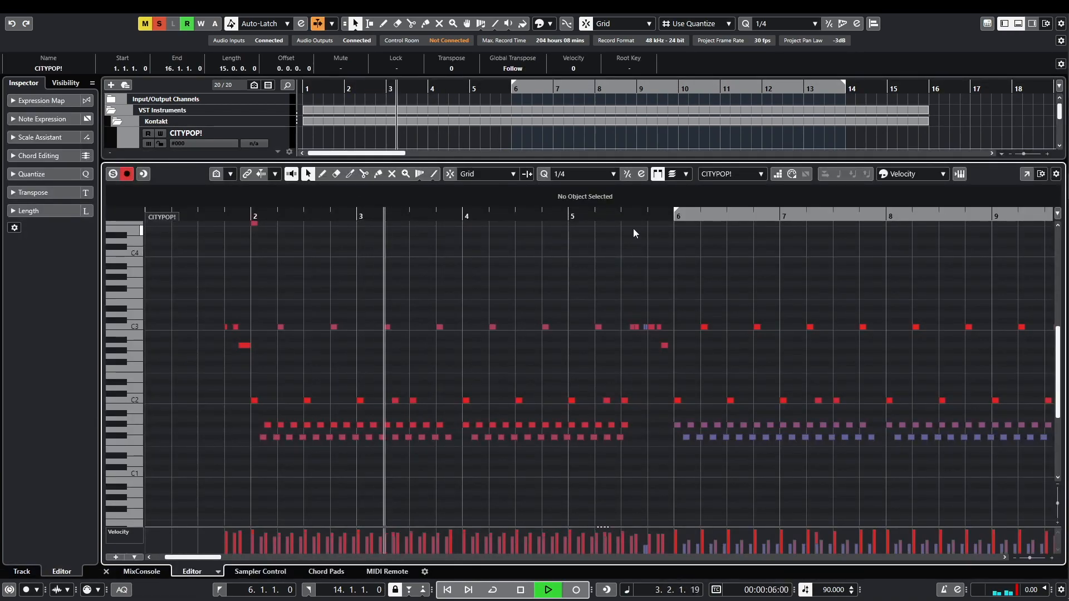
pyautogui.press('space')
pyautogui.click(670, 216)
pyautogui.press('space')
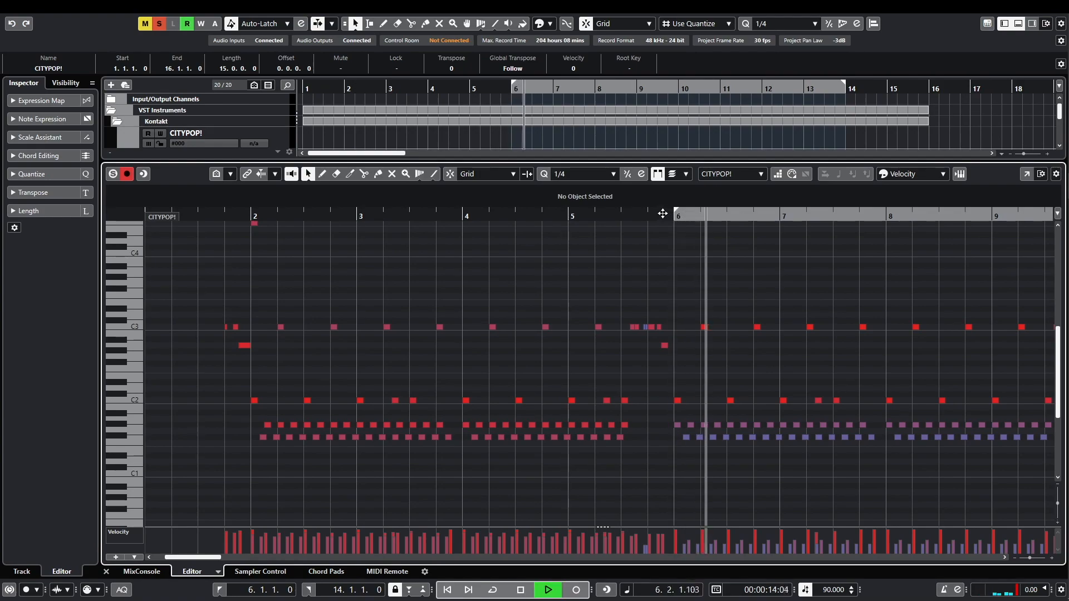
# Move the hi-hat notes from 7.4.2.40 through bar 9 up two octaves to F#3 and G#3.
pyautogui.hscroll(5, 725, 274)
pyautogui.scroll(-3, 674, 313)
pyautogui.press('space')
pyautogui.moveTo(498, 415); pyautogui.dragTo(619, 445)
pyautogui.hotkey('shift', 'Up')
pyautogui.hotkey('shift', 'Up')
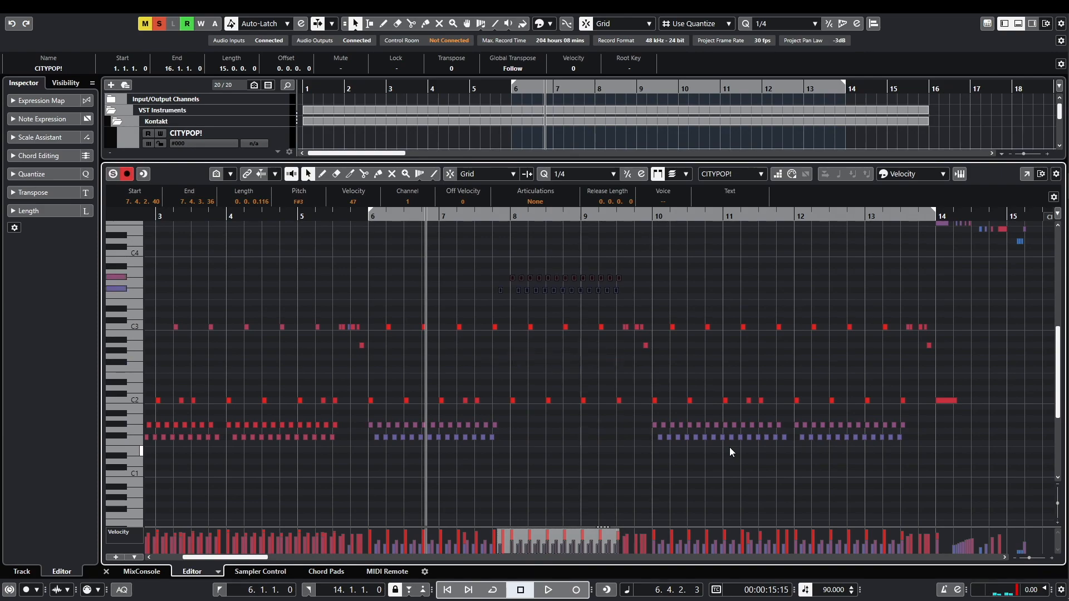
# Play on through bar 9 and move the F#3 note at 7.4.2.40 back down two octaves to F#1.
pyautogui.press('space')
pyautogui.moveTo(481, 288); pyautogui.dragTo(499, 296)
pyautogui.hotkey('shift', 'Down')
pyautogui.hotkey('shift', 'Down')
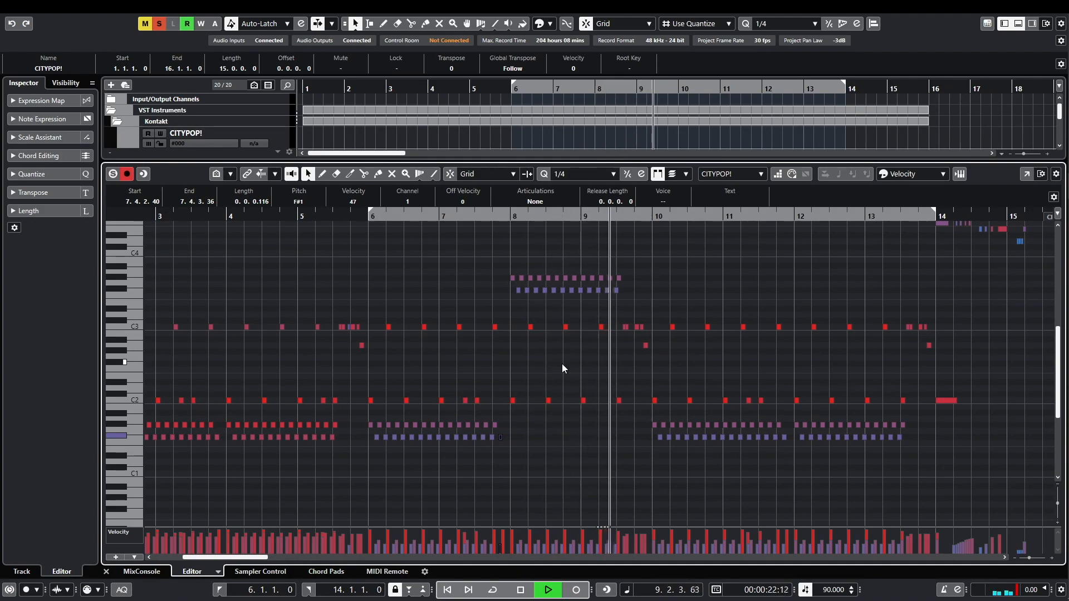
pyautogui.press('space')
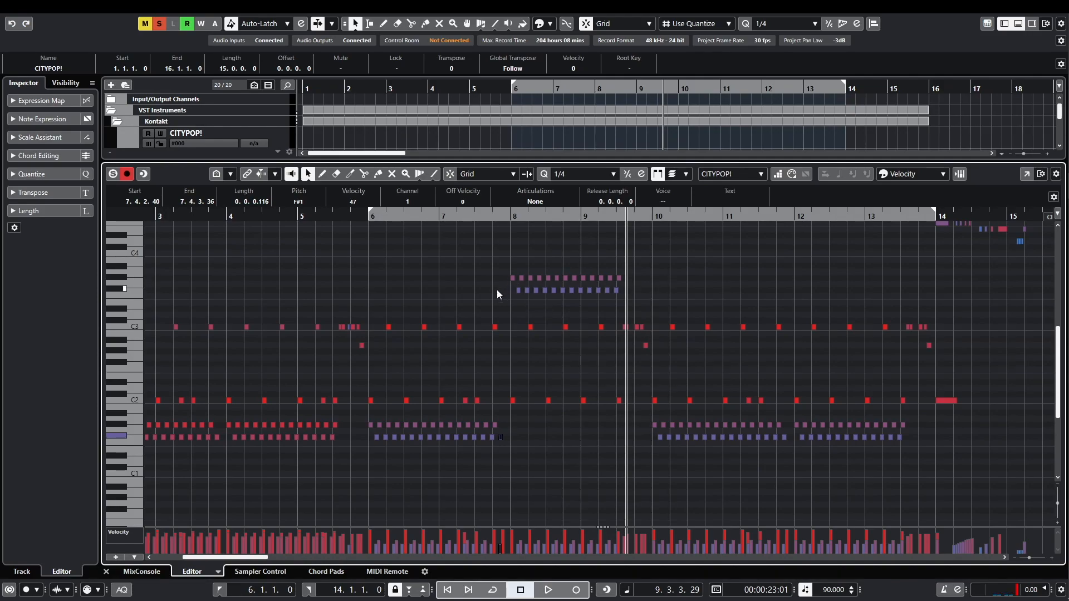
# Move the hi-hat notes in bars 8 and 9 down two octaves to F#1 and G#1 and clear all solos.
pyautogui.moveTo(497, 289); pyautogui.dragTo(638, 265)
pyautogui.hotkey('shift', 'Down')
pyautogui.hotkey('shift', 'Down')
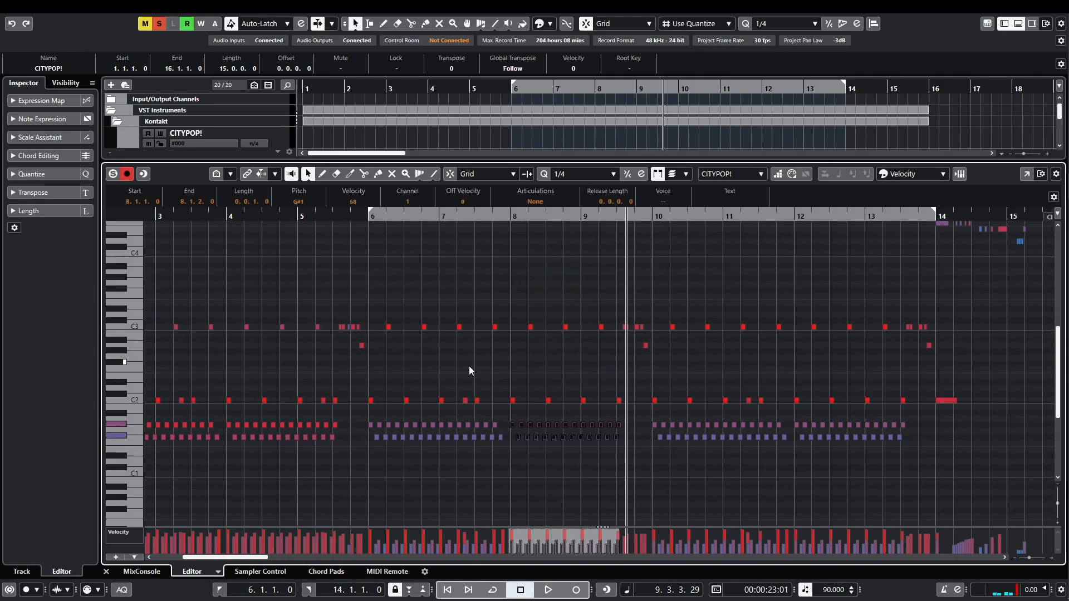
pyautogui.press('Return')
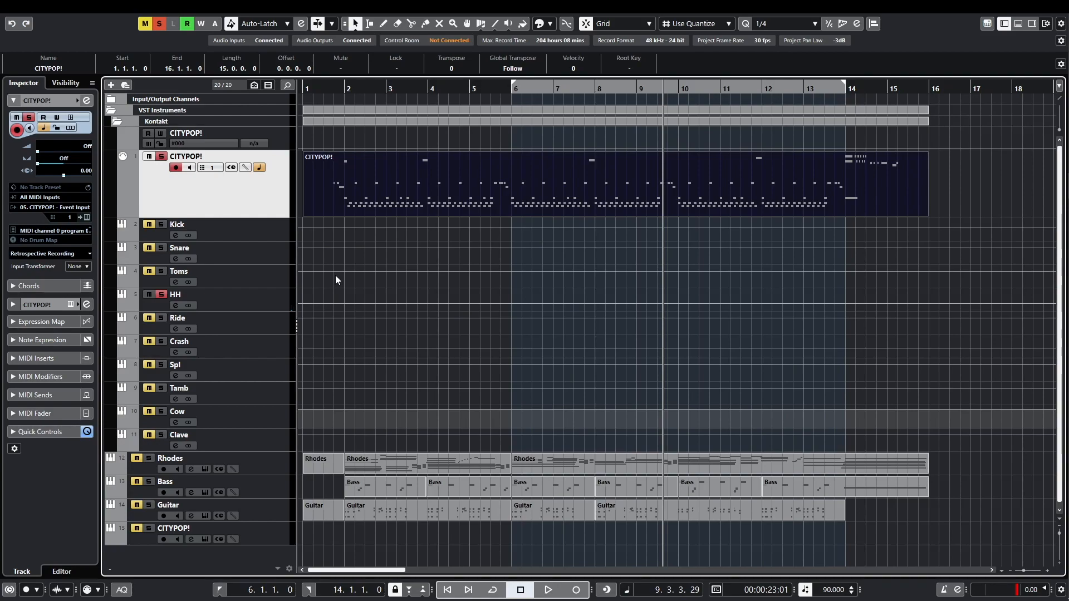
pyautogui.click(159, 24)
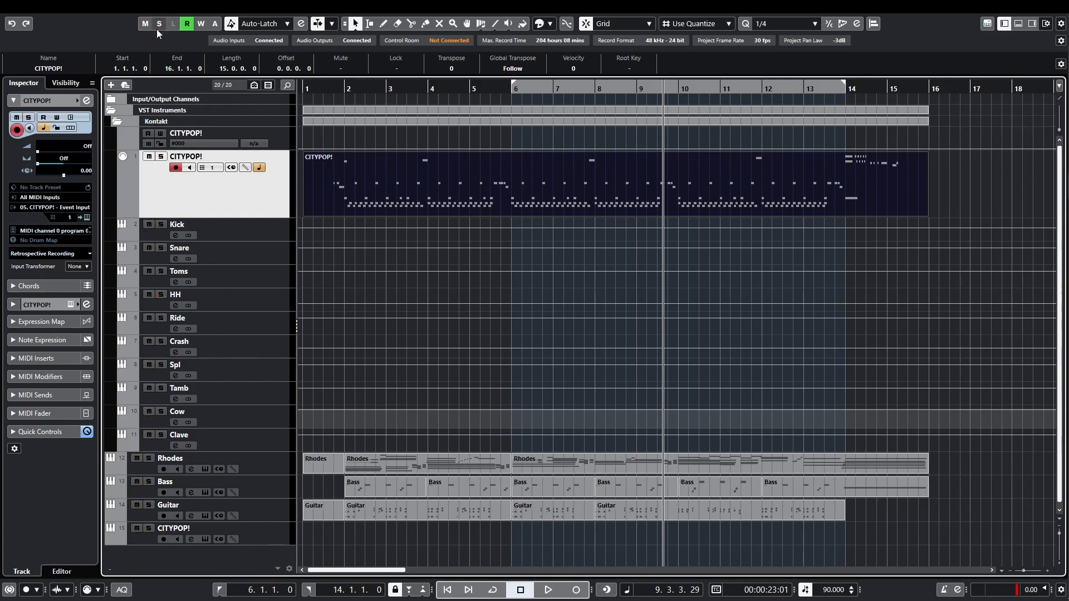
# Reopen the CITYPOP! drum part and transpose the hi-hat notes from bar 6 through bar 9 up to C#4 and D#4.
pyautogui.click(276, 320)
pyautogui.click(268, 205)
pyautogui.doubleClick(559, 175)
pyautogui.moveTo(489, 444); pyautogui.dragTo(754, 425)
pyautogui.press('Up')
pyautogui.press('Up')
pyautogui.press('Up')
pyautogui.press('Up')
pyautogui.press('Up')
pyautogui.press('Up')
pyautogui.press('Up')
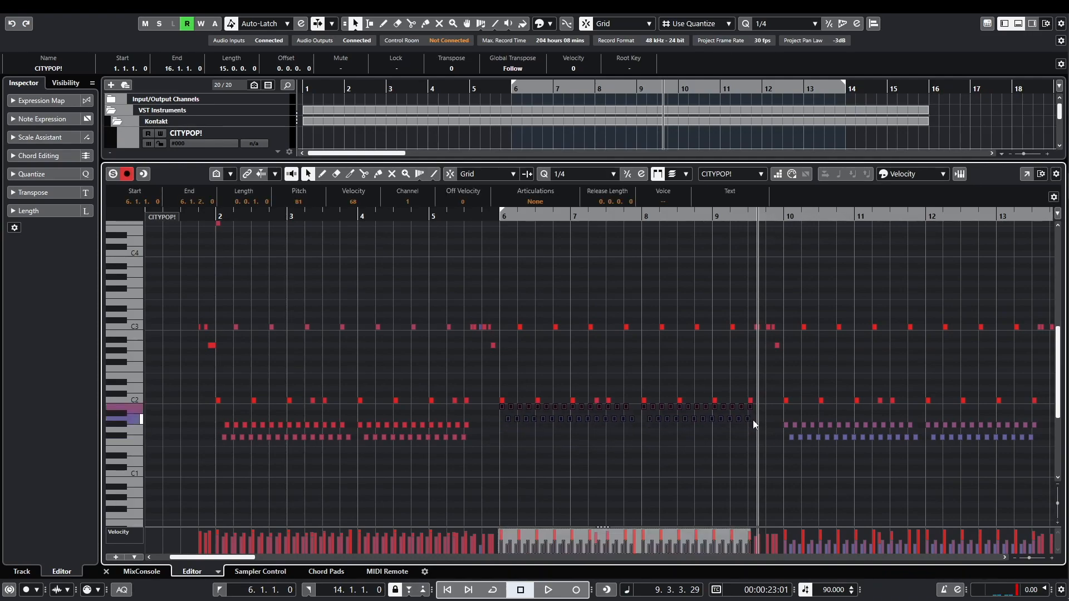
pyautogui.hotkey('shift', 'Up')
pyautogui.hotkey('shift', 'Up')
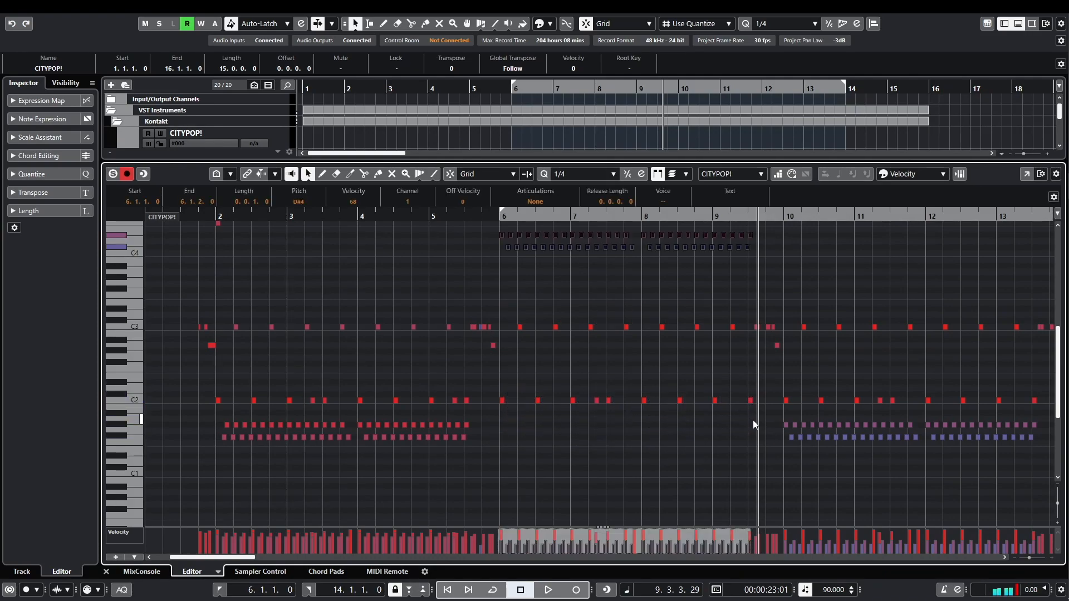
# Play the transposed pattern from bar 6 and set the Ride channel's fader to -9.57 dB.
pyautogui.scroll(2, 429, 243)
pyautogui.click(494, 215)
pyautogui.press('space')
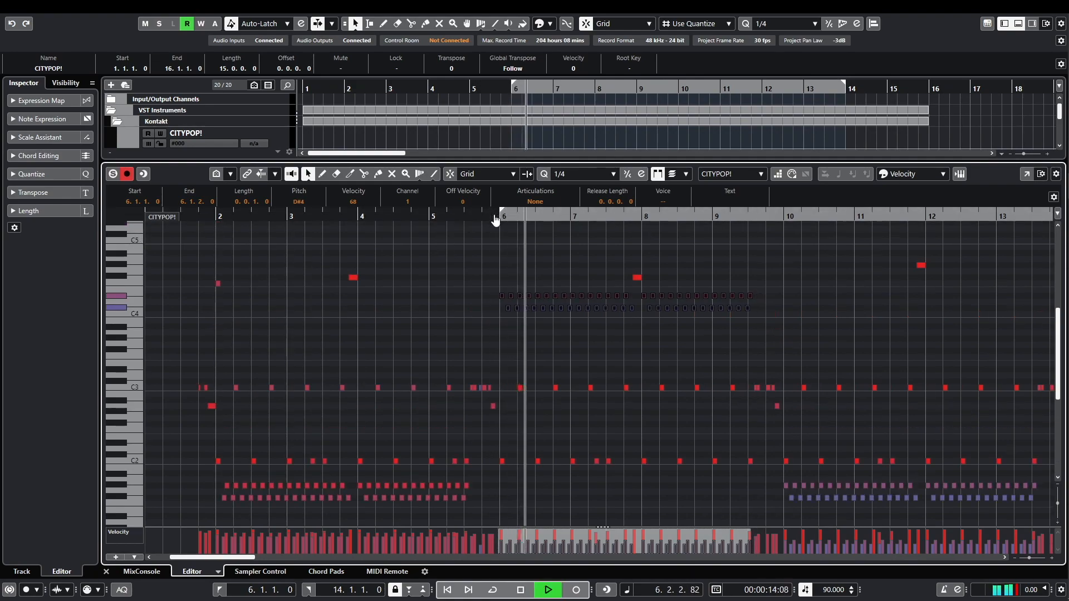
pyautogui.hotkey('ctrl', 'alt', 'e')
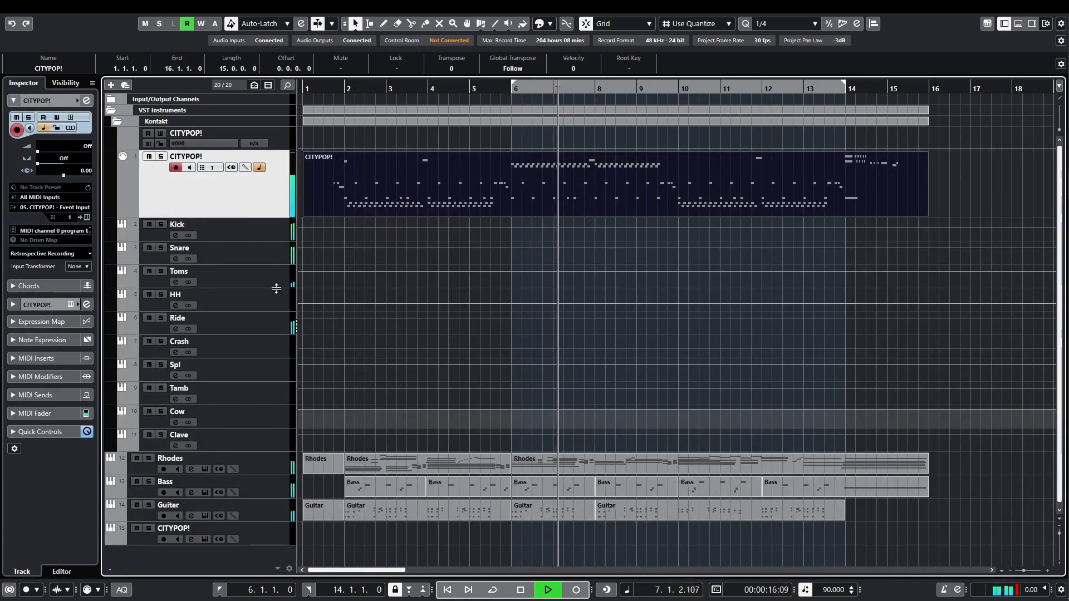
pyautogui.click(282, 320)
pyautogui.moveTo(34, 285); pyautogui.dragTo(33, 295)
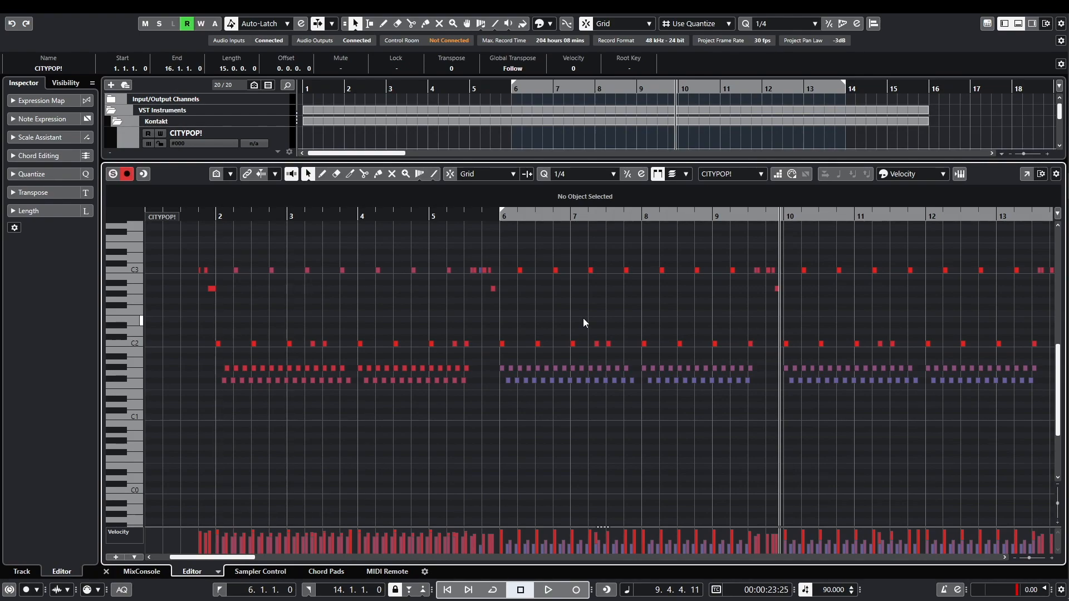
# Leave the drum part editor and examine the CityPop!_MultiOutput instrument of the CITYPOP! MIDI track in Kontakt.
pyautogui.hotkey('ctrl', 'alt', 'b')
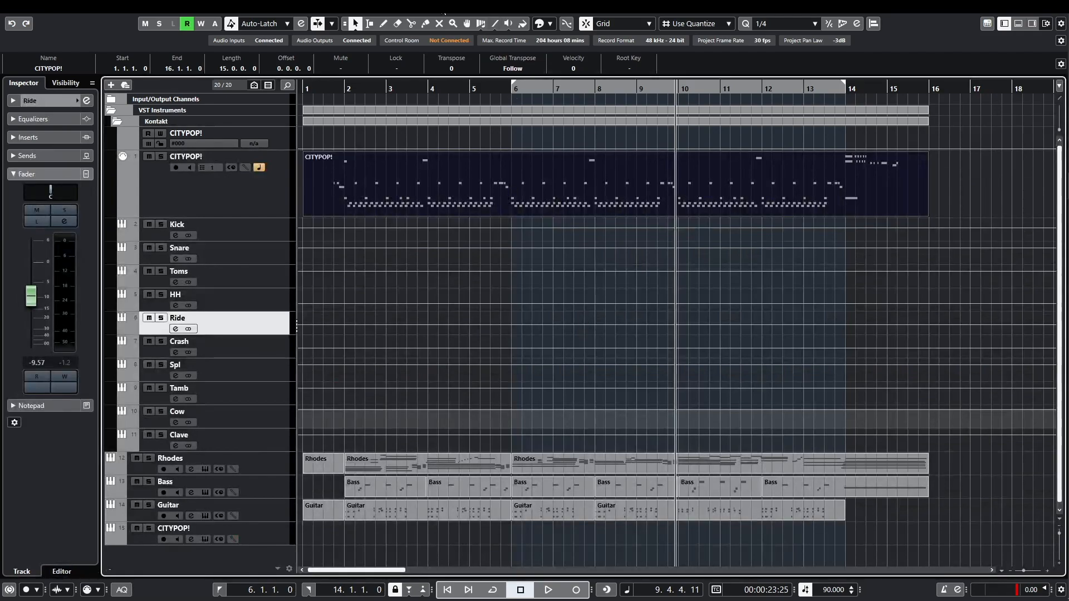
pyautogui.press('g')
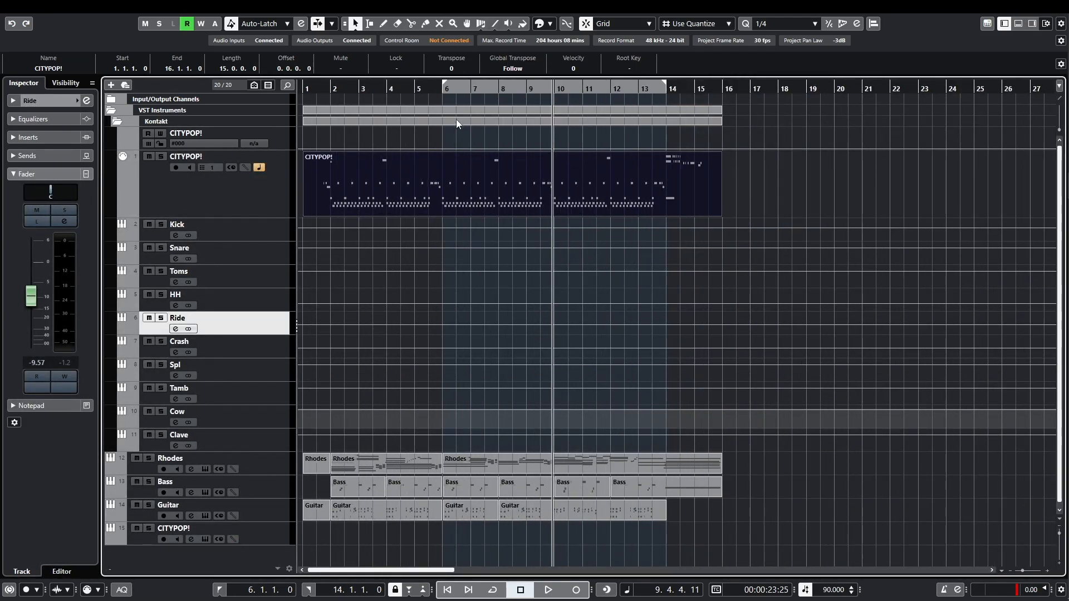
pyautogui.click(267, 196)
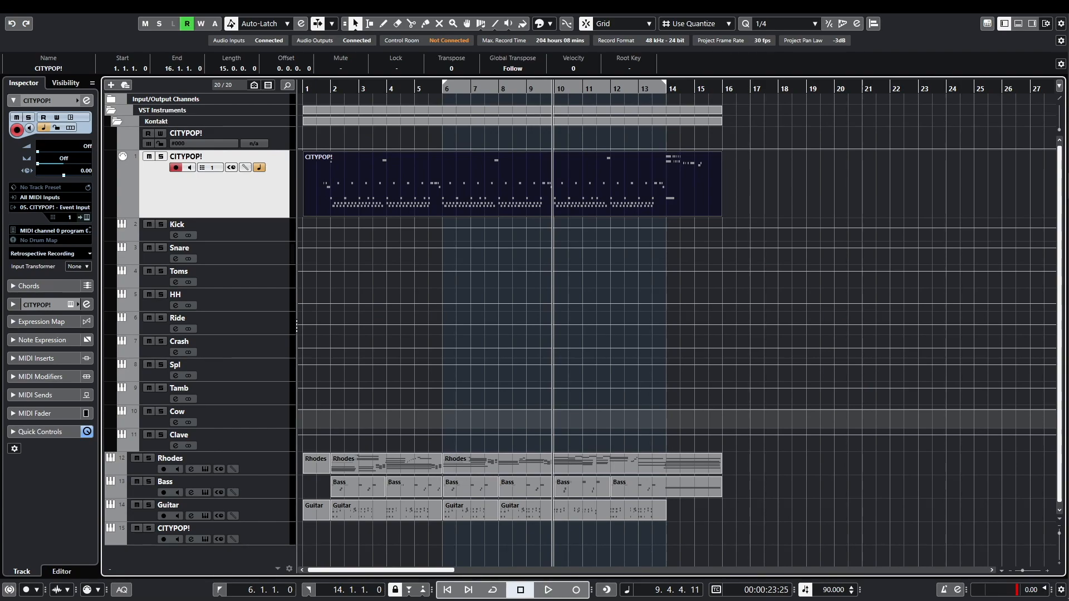
pyautogui.click(86, 217)
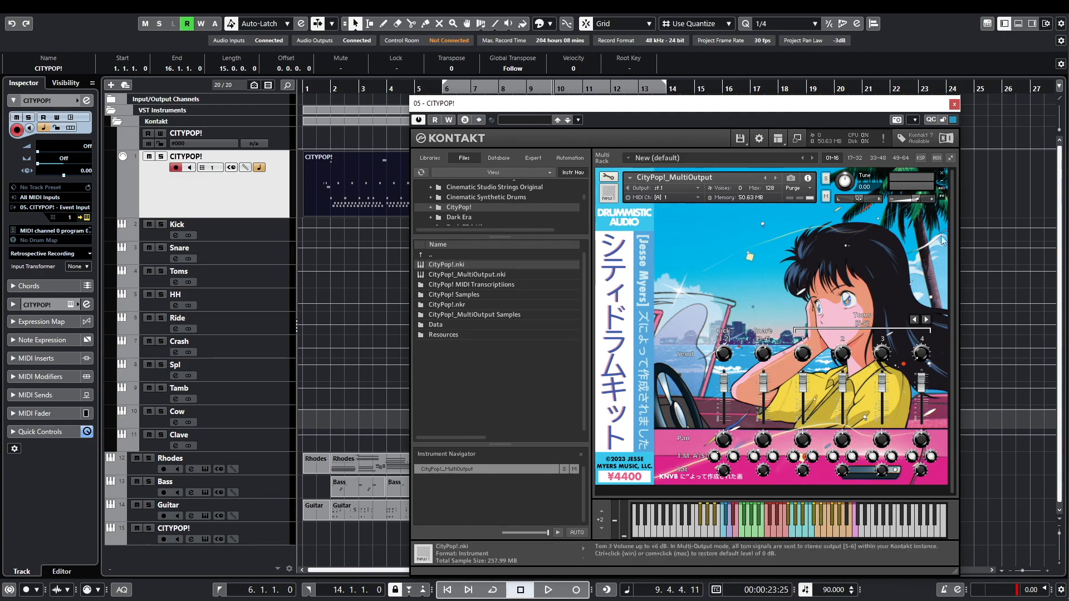
pyautogui.click(954, 104)
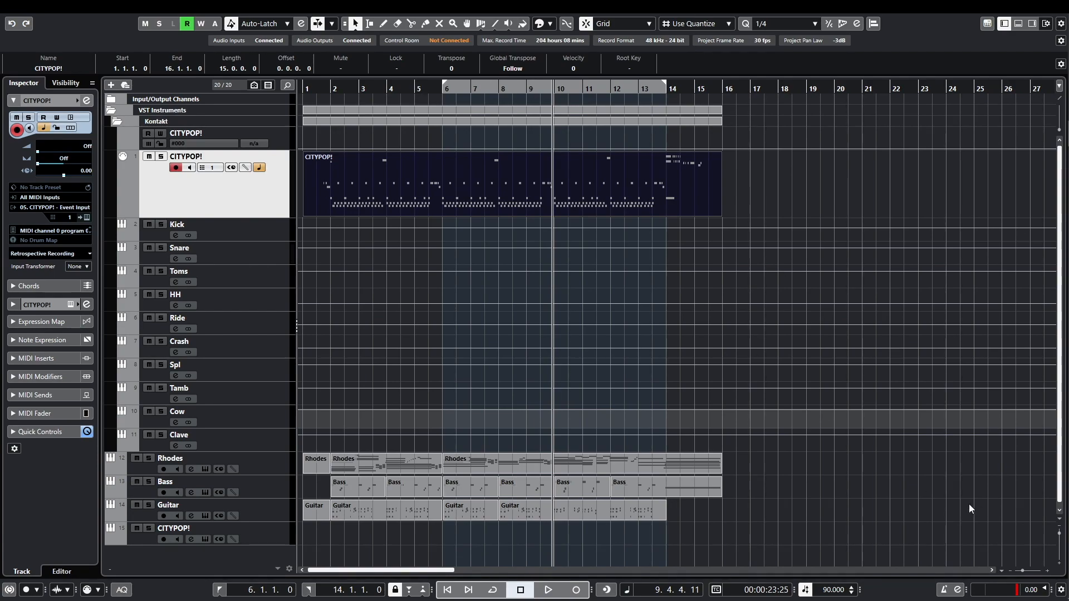
# Remove the extra CITYPOP! instrument track below the Guitar track.
pyautogui.click(895, 407)
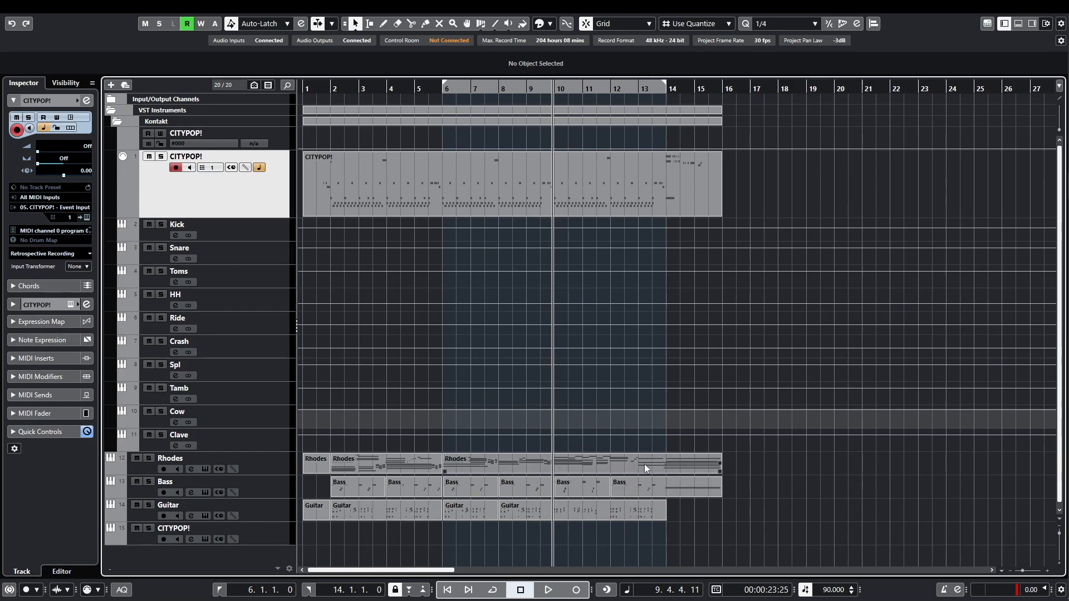
pyautogui.press('g')
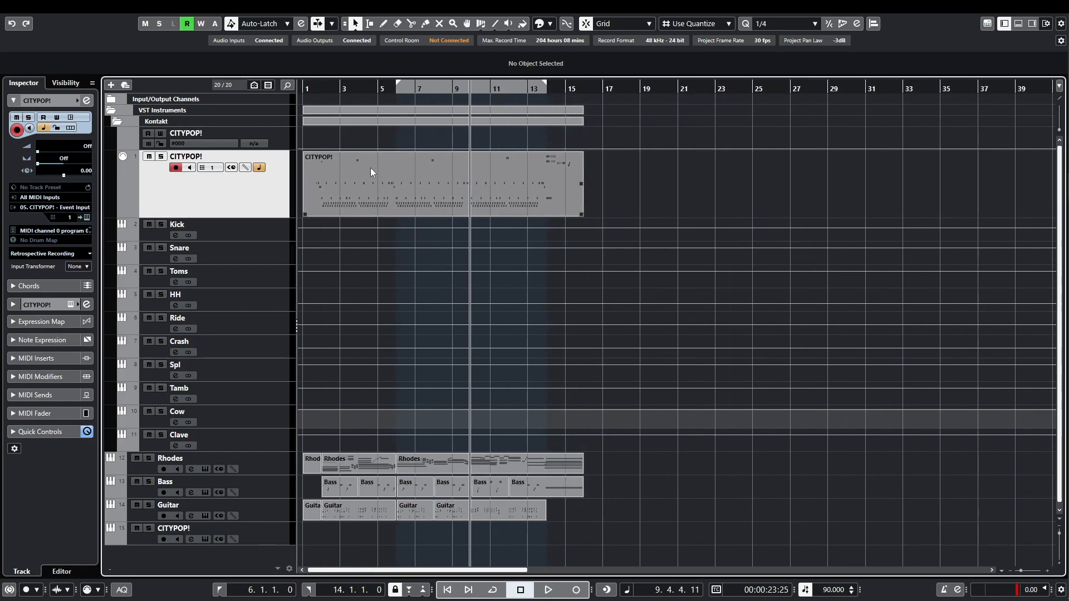
pyautogui.scroll(2, 372, 173)
pyautogui.scroll(-2, 347, 423)
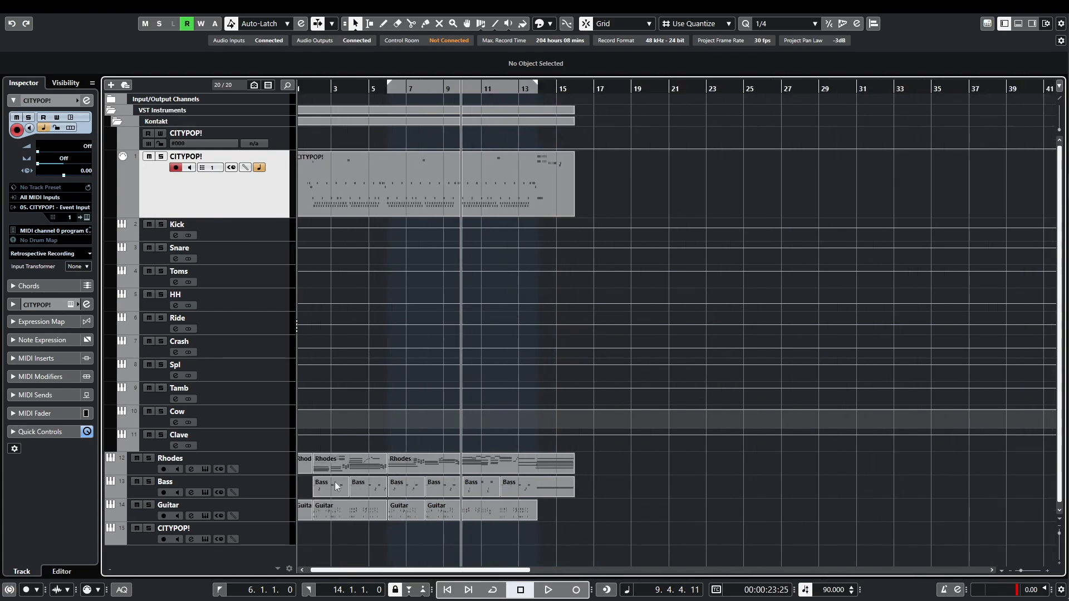
pyautogui.press('g')
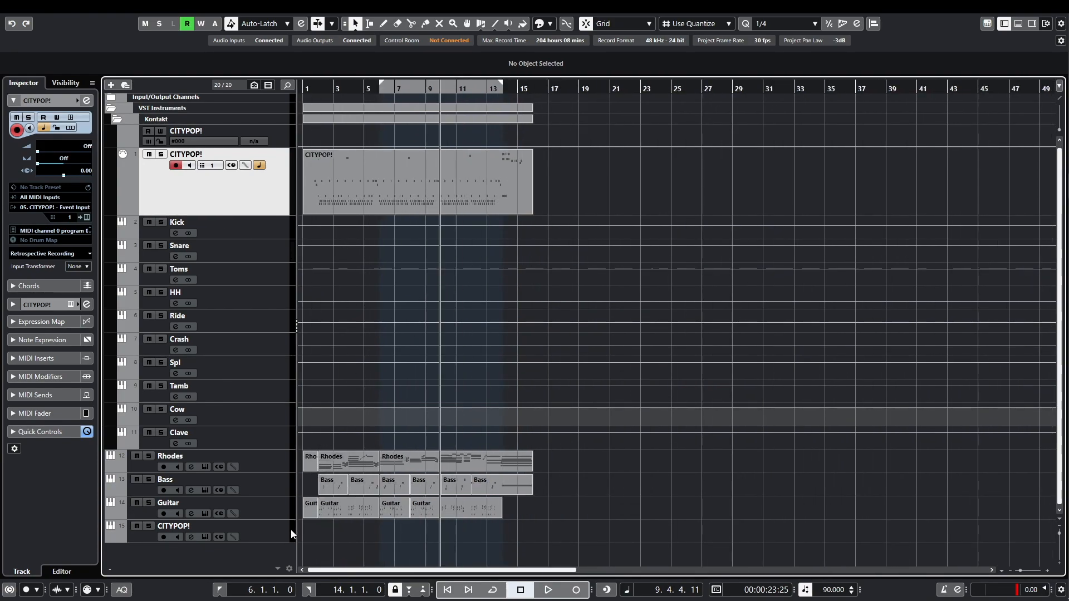
pyautogui.click(291, 533)
pyautogui.rightClick(282, 537)
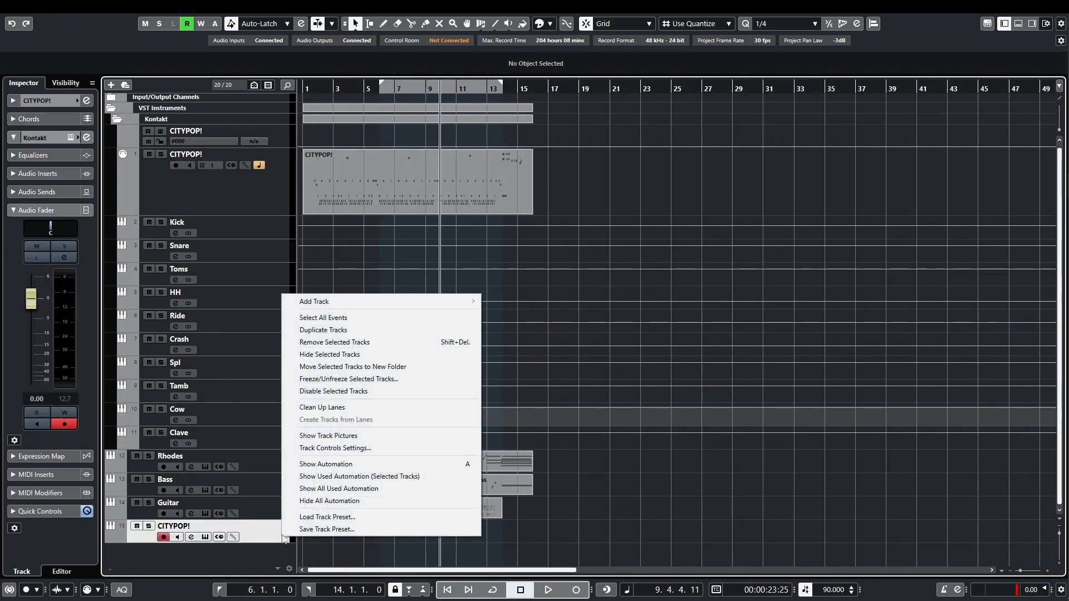
pyautogui.click(343, 343)
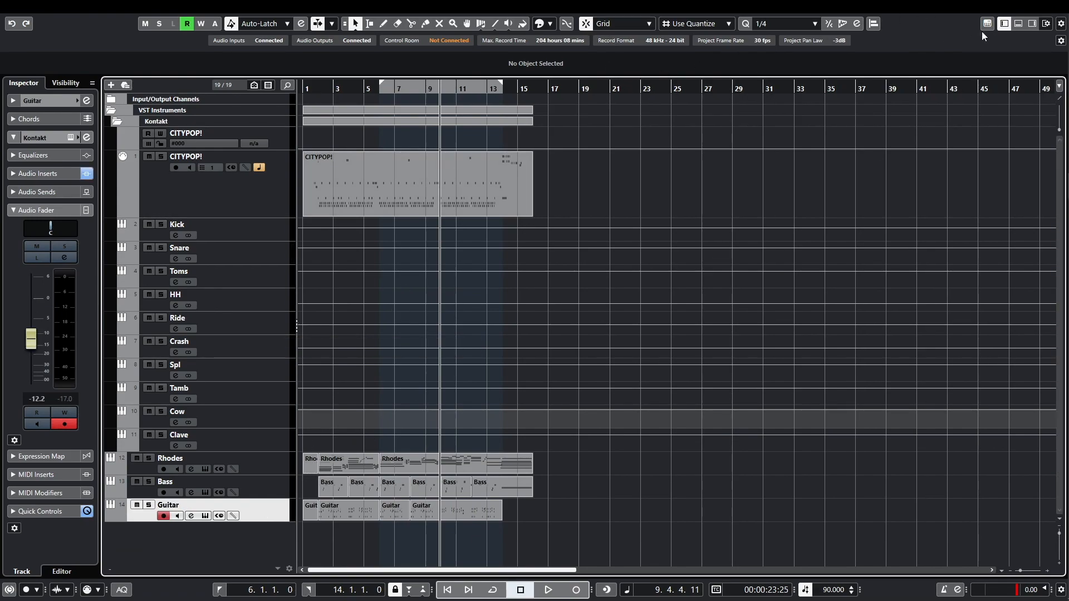
pyautogui.click(1031, 24)
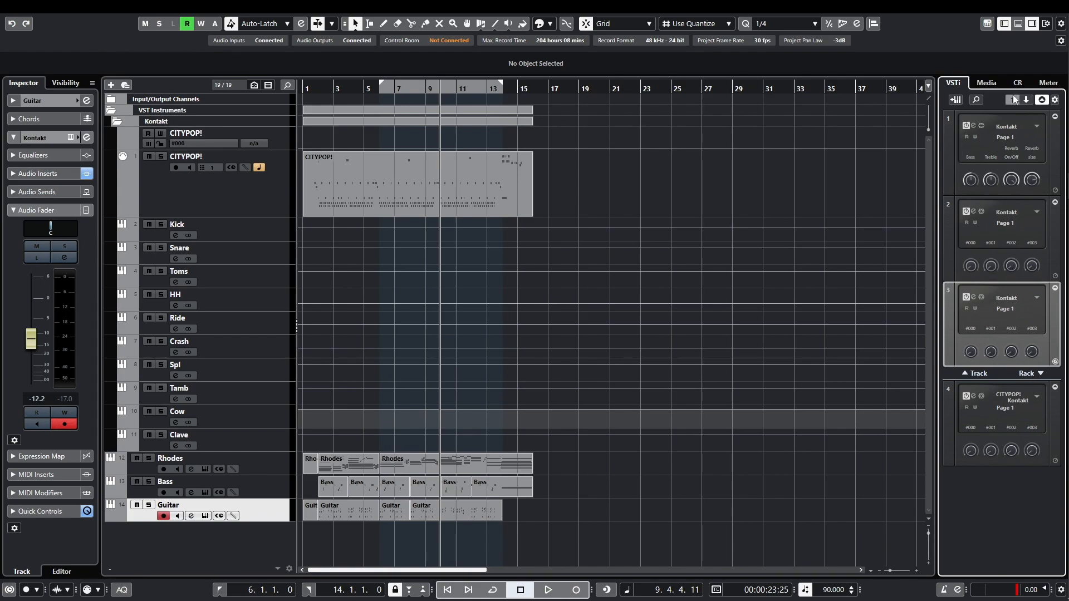
pyautogui.click(997, 22)
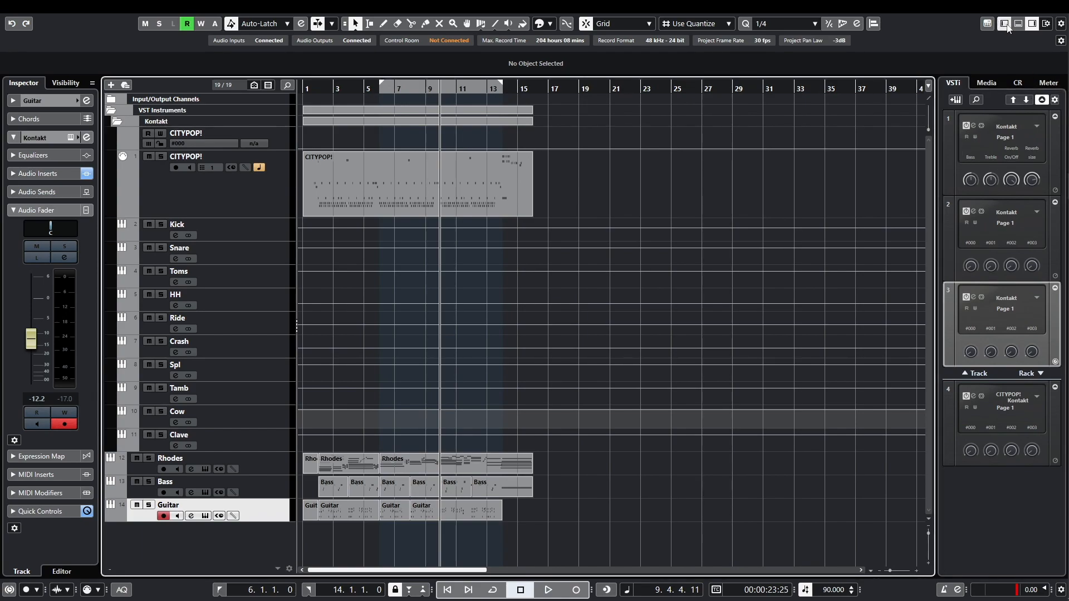
pyautogui.click(1032, 24)
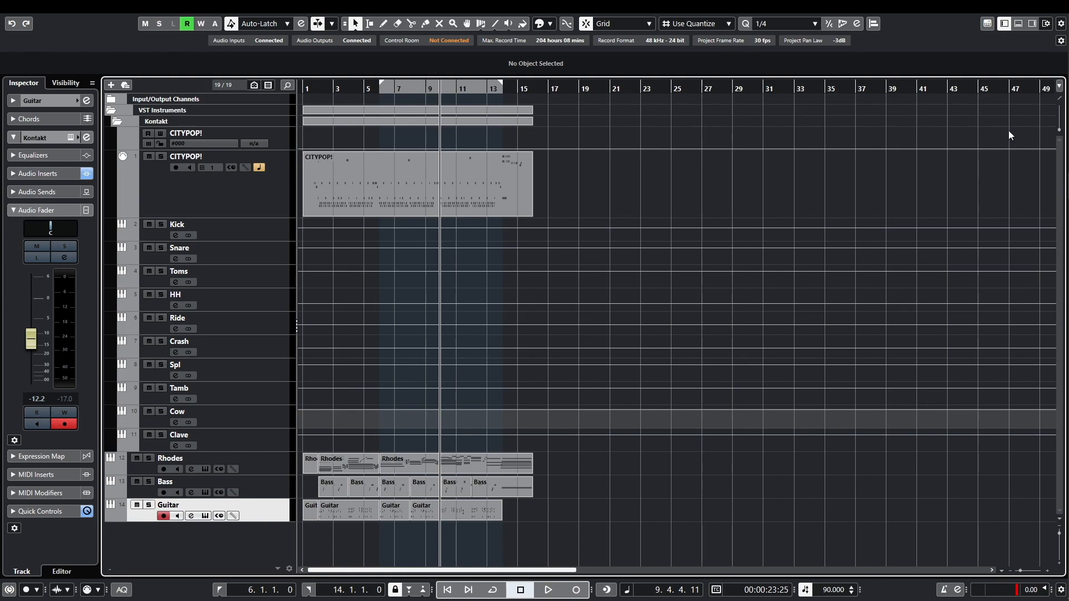
# Add a new Kontakt rack instrument and create a MIDI track assigned to it.
pyautogui.click(1031, 23)
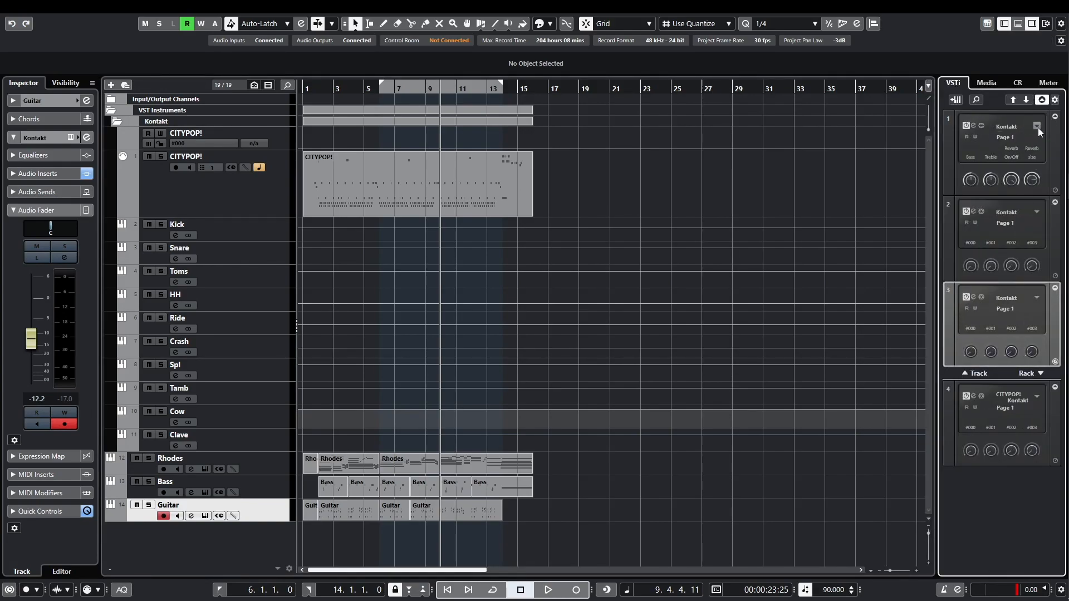
pyautogui.rightClick(1026, 492)
pyautogui.click(1024, 512)
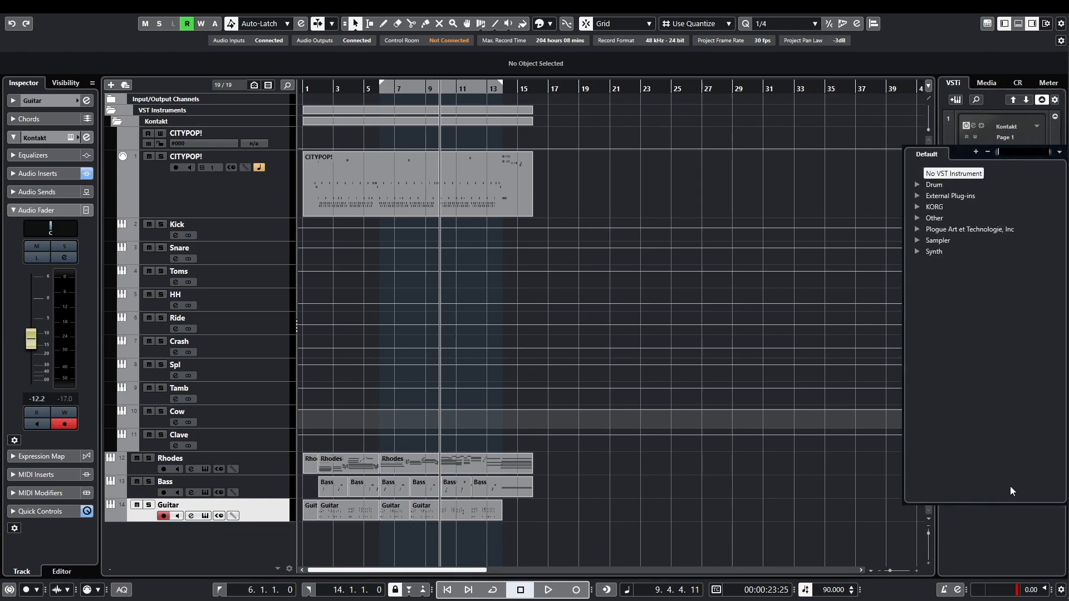
pyautogui.write('kont')
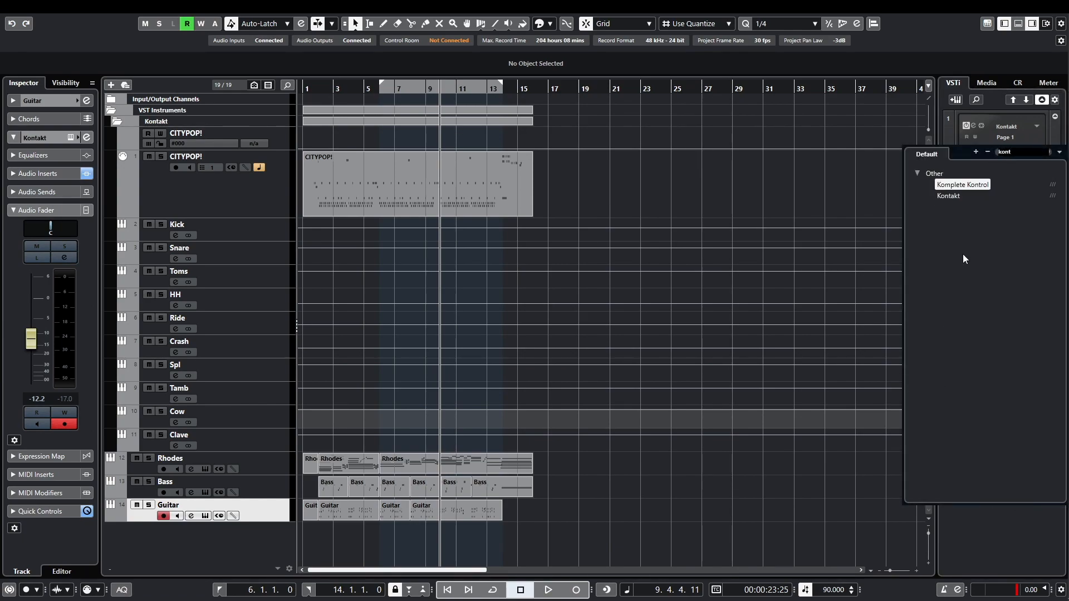
pyautogui.doubleClick(957, 196)
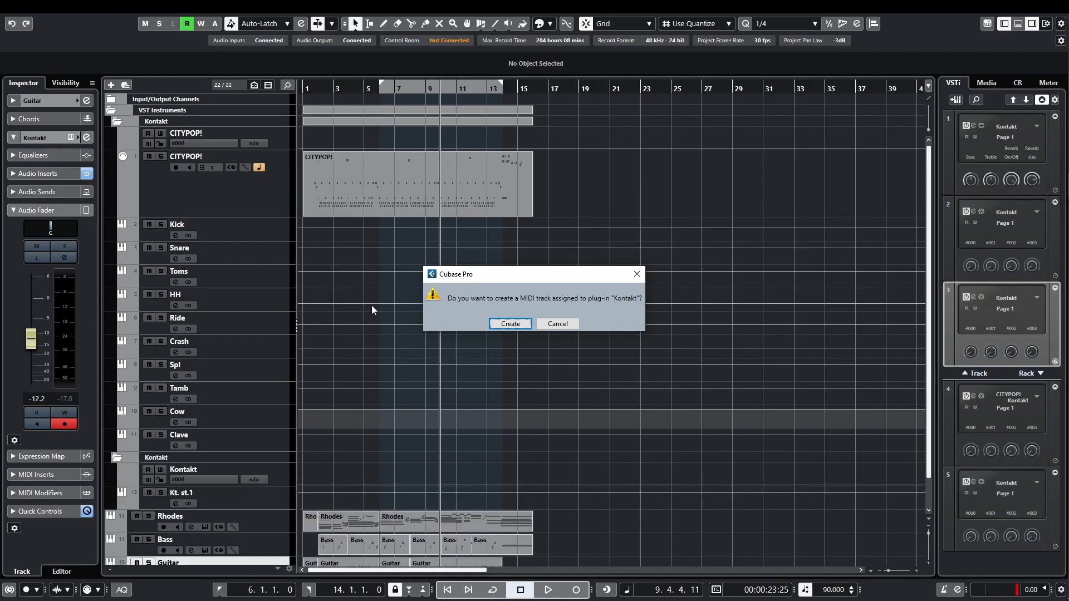
pyautogui.click(510, 323)
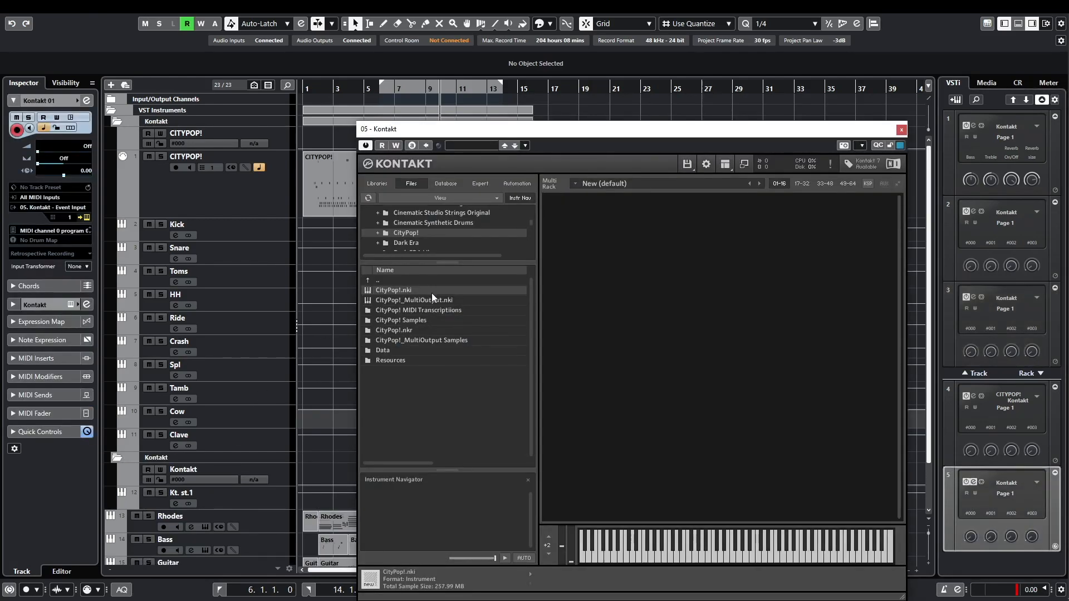
# Display Kontakt's outputs, configure additional outputs ascending from host output Kt. st.1 [1], and hide the outputs again.
pyautogui.moveTo(649, 145); pyautogui.dragTo(543, 78)
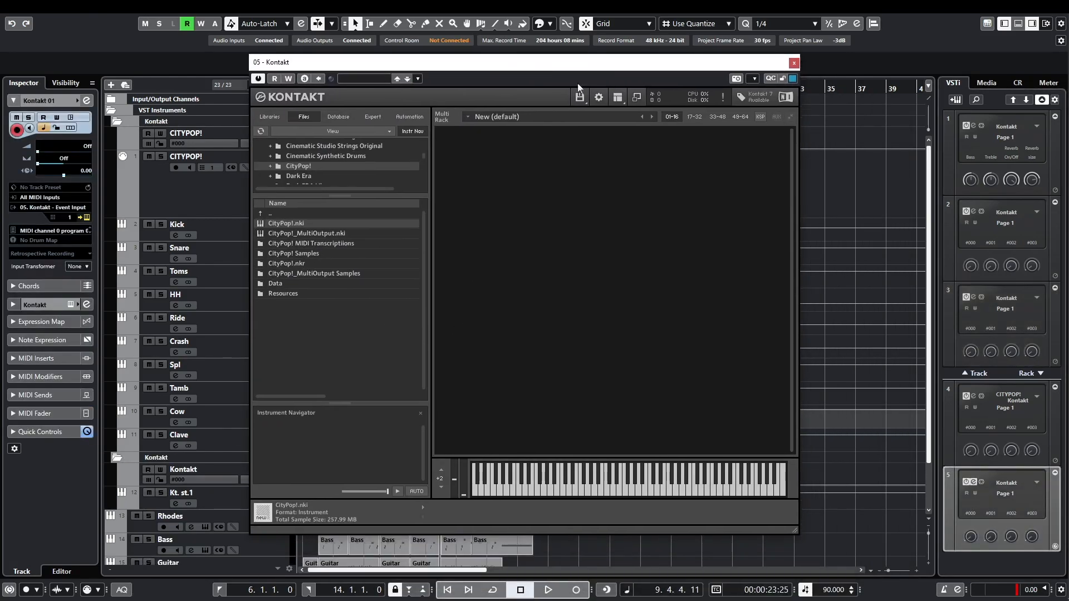
pyautogui.click(618, 98)
pyautogui.click(633, 141)
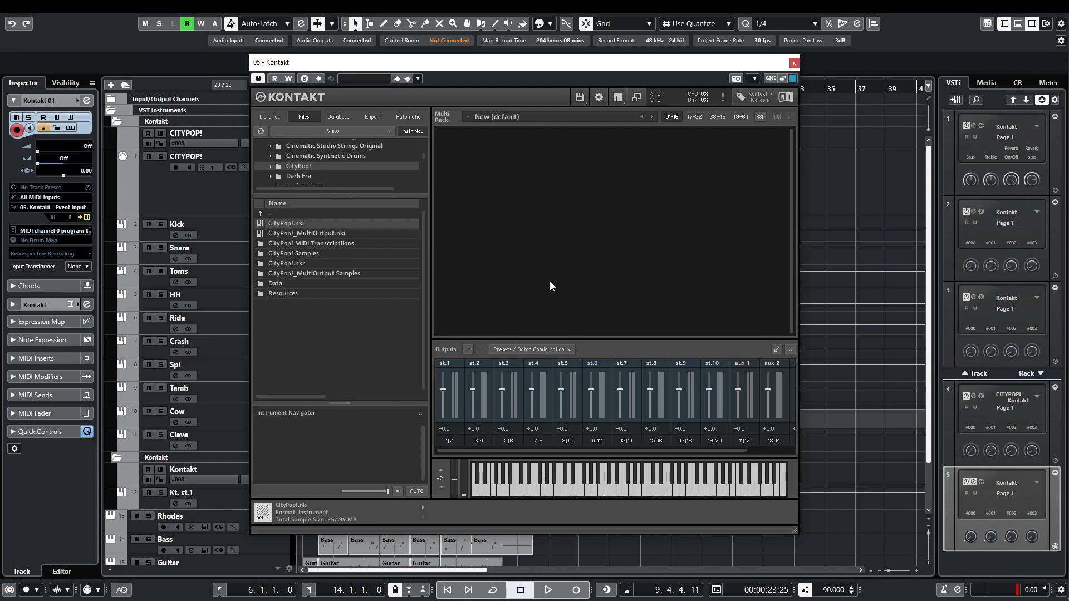
pyautogui.click(466, 349)
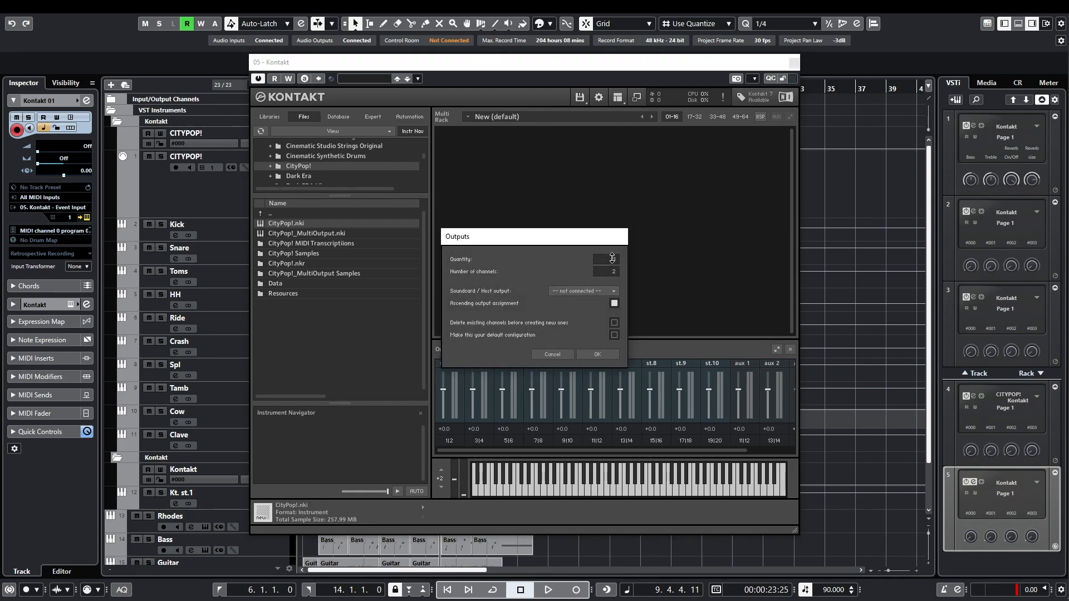
pyautogui.moveTo(615, 250); pyautogui.dragTo(623, 236)
pyautogui.click(584, 291)
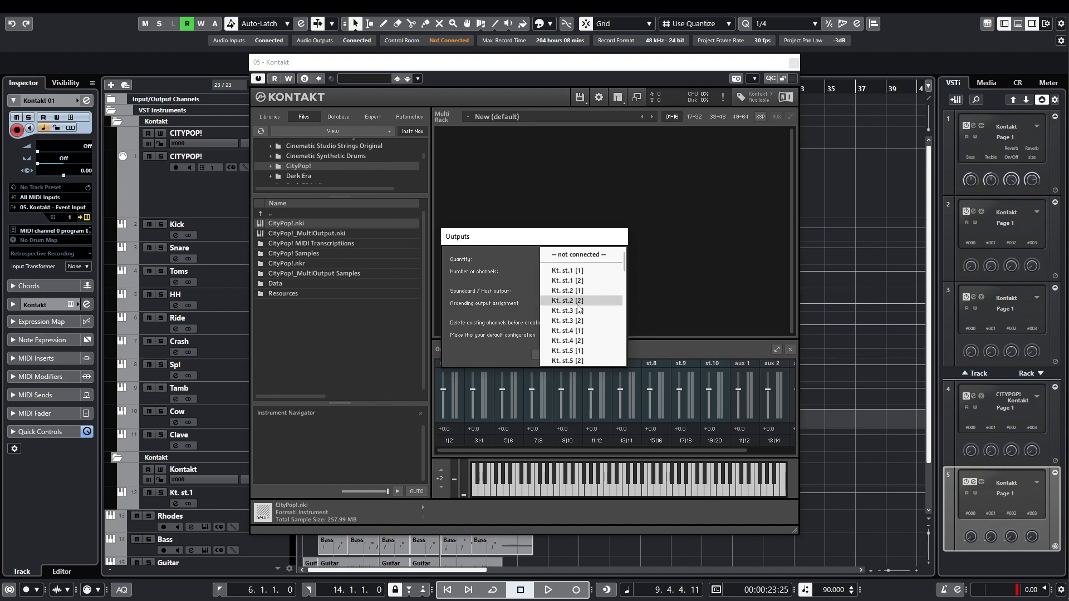
pyautogui.click(563, 270)
pyautogui.click(598, 355)
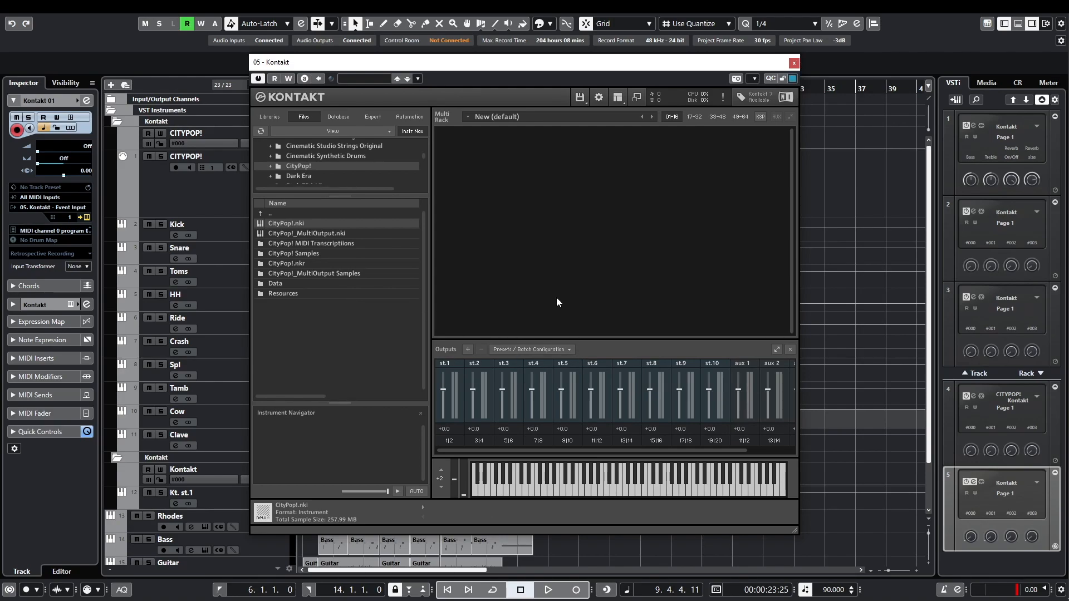
pyautogui.click(790, 349)
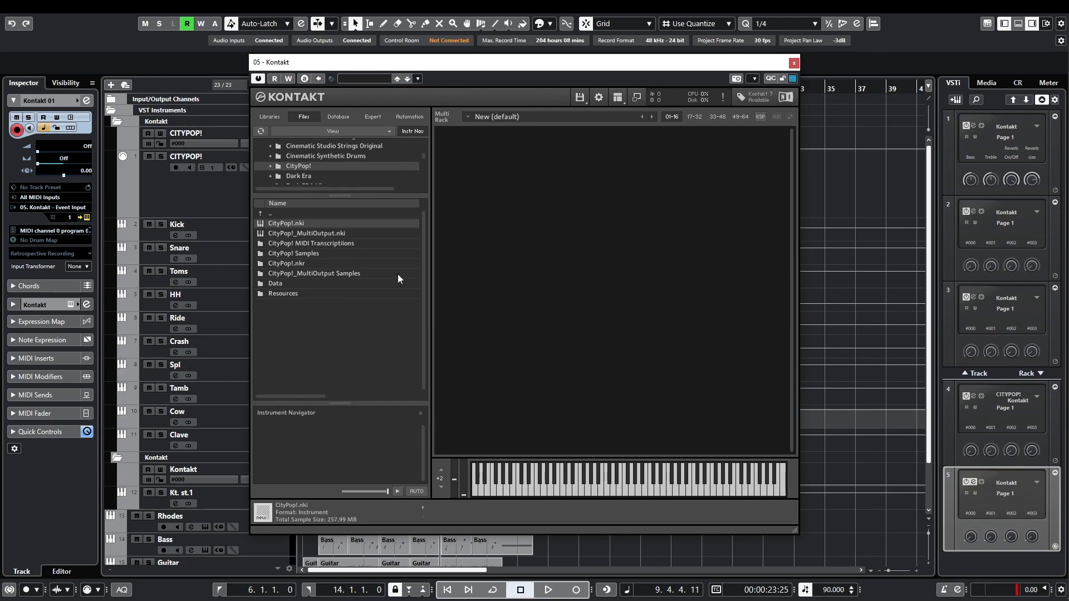
# Load CityPop!_MultiOutput.nki and show the mixer page with the Hi Hat through Clave channels.
pyautogui.click(320, 234)
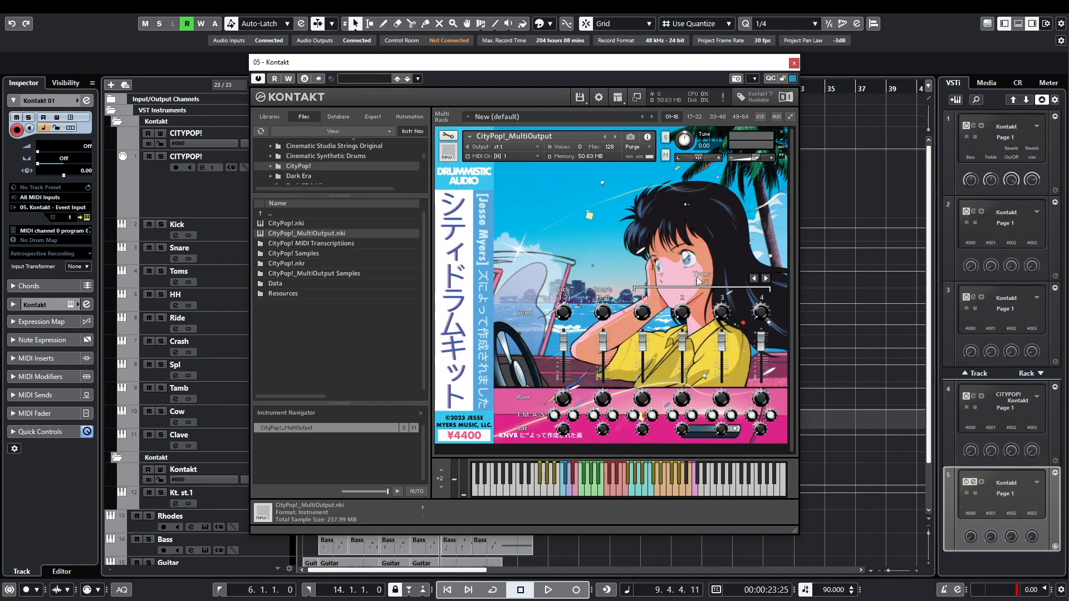
pyautogui.click(765, 278)
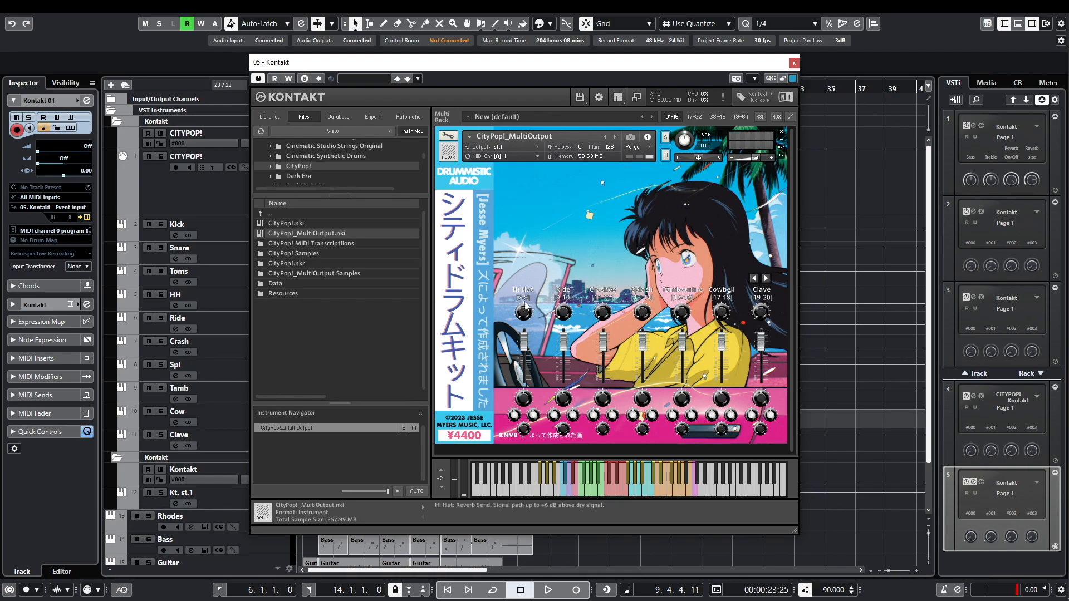
# Return the mixer page to the Kick, Snare and Toms channels, then briefly show Kontakt's outputs and close the instrument.
pyautogui.click(754, 280)
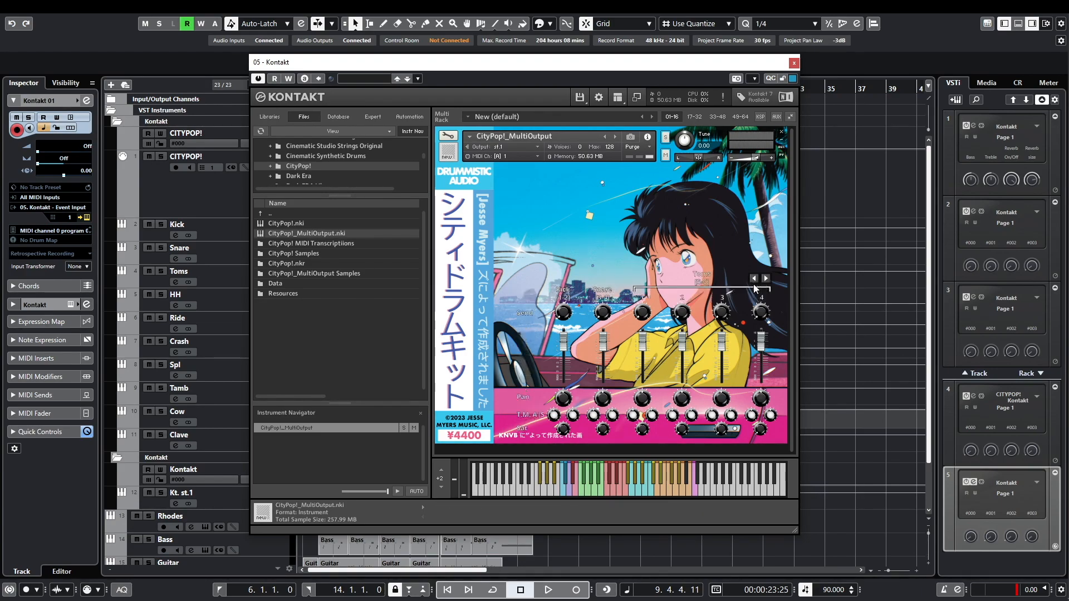
pyautogui.click(615, 98)
pyautogui.click(629, 148)
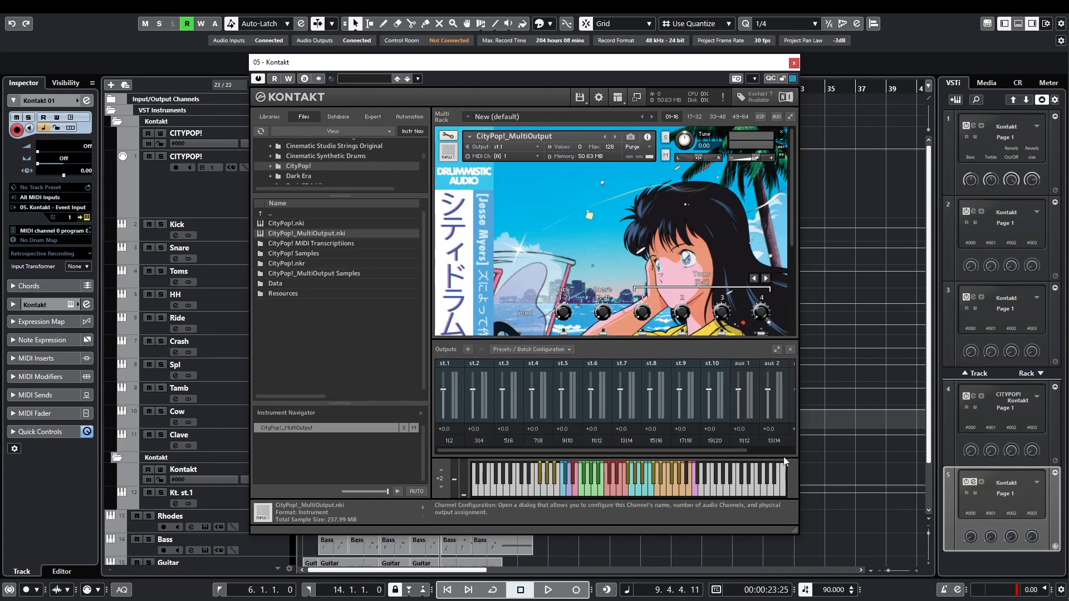
pyautogui.click(617, 98)
pyautogui.click(629, 148)
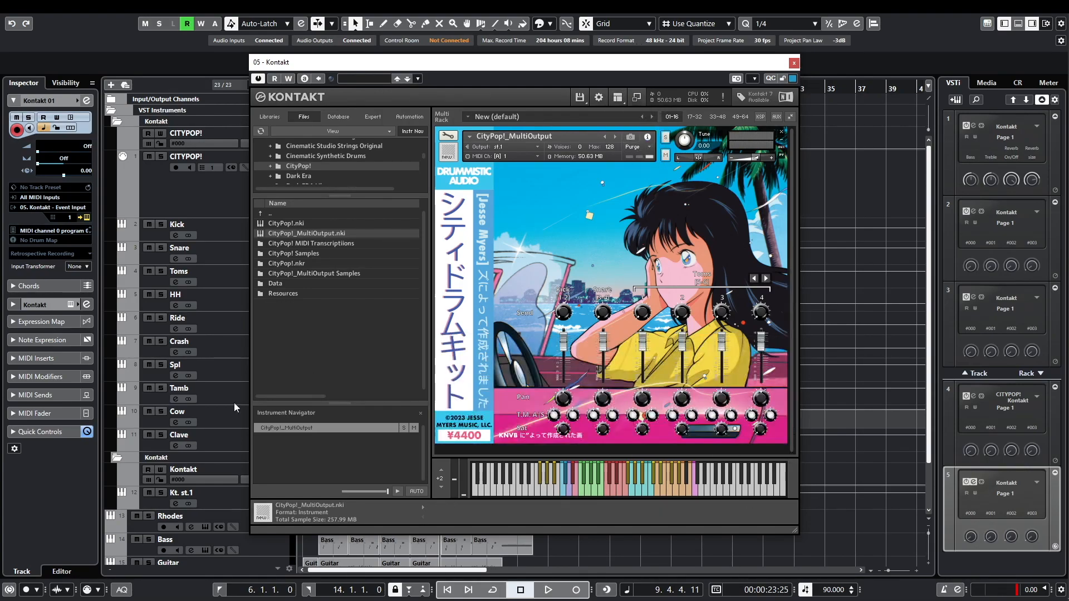
pyautogui.click(794, 63)
# Move the Kontakt 01 MIDI track into the new Kontakt folder, directly above the Kt. st.1 output track.
pyautogui.scroll(-2, 589, 469)
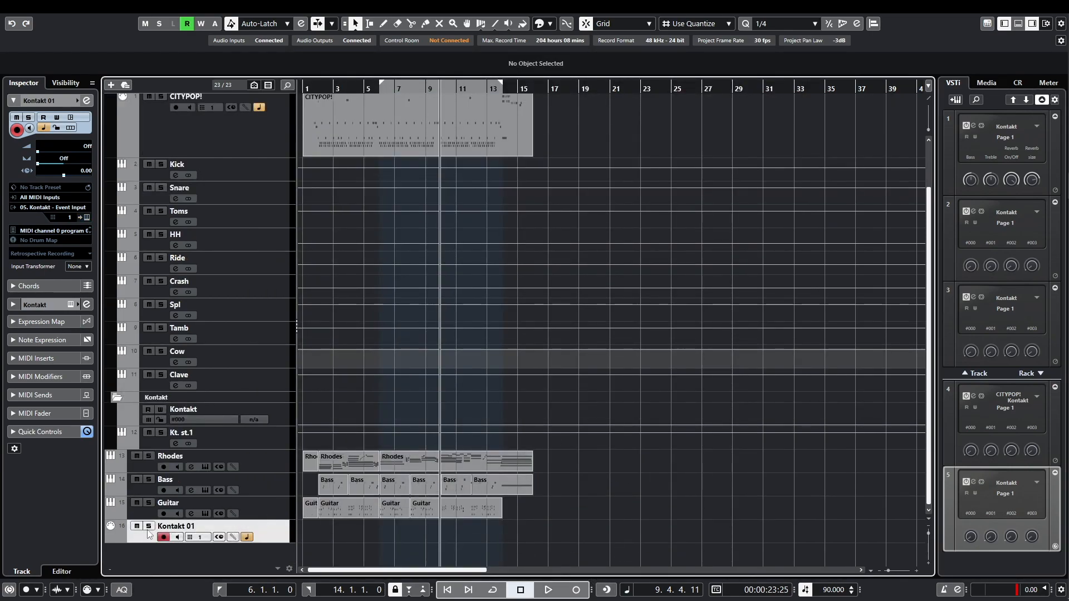
pyautogui.click(273, 446)
pyautogui.moveTo(280, 536); pyautogui.dragTo(274, 430)
pyautogui.scroll(3, 389, 267)
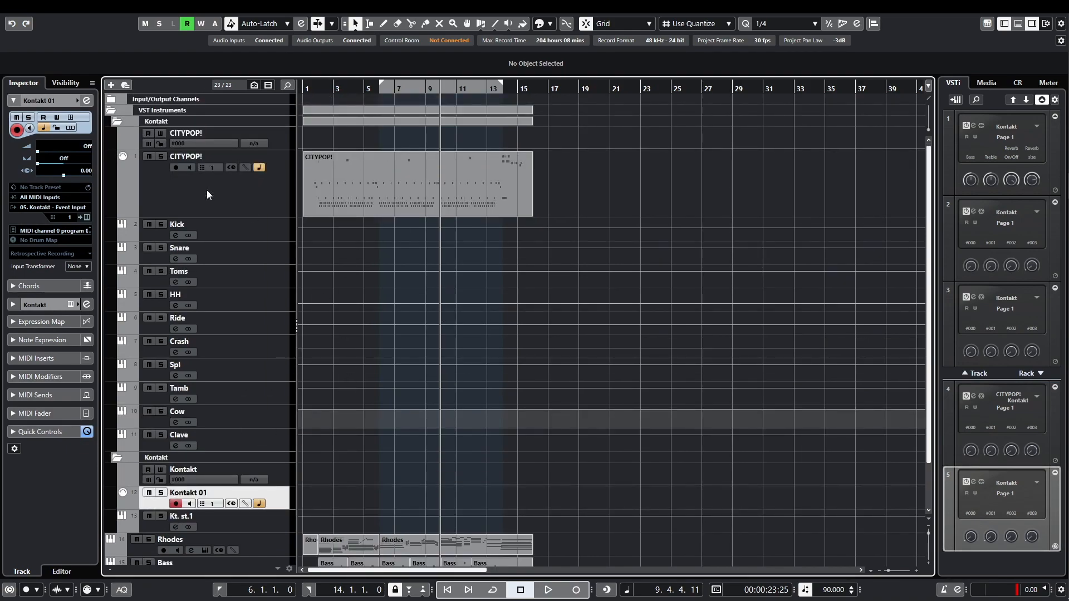
# Activate outputs Kt. st.2 through Kt. st.10 for the new Kontakt rack instrument in slot 5.
pyautogui.scroll(-2, 635, 279)
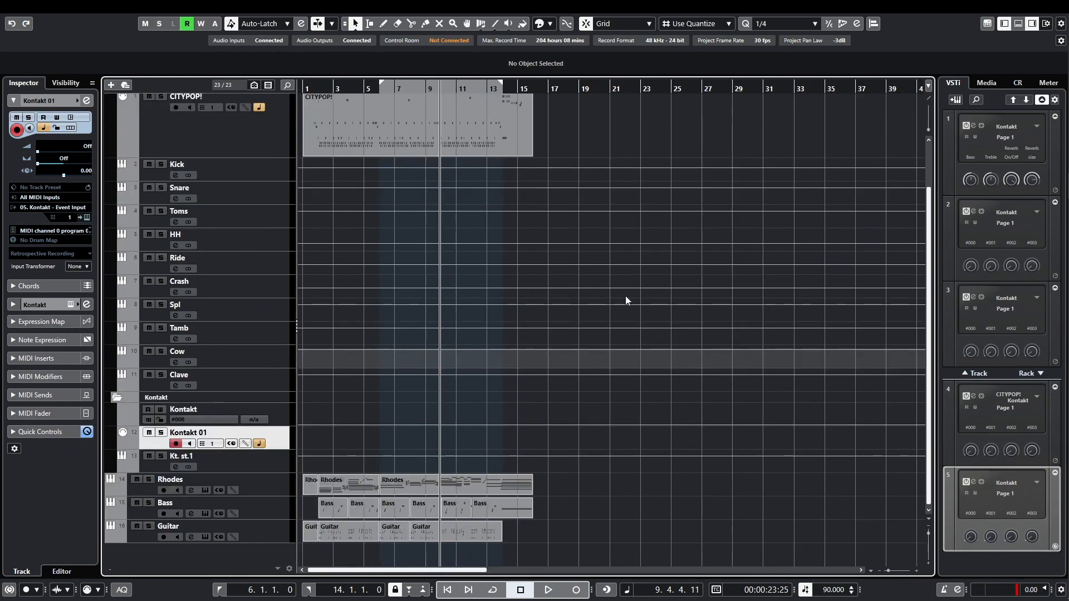
pyautogui.click(1037, 483)
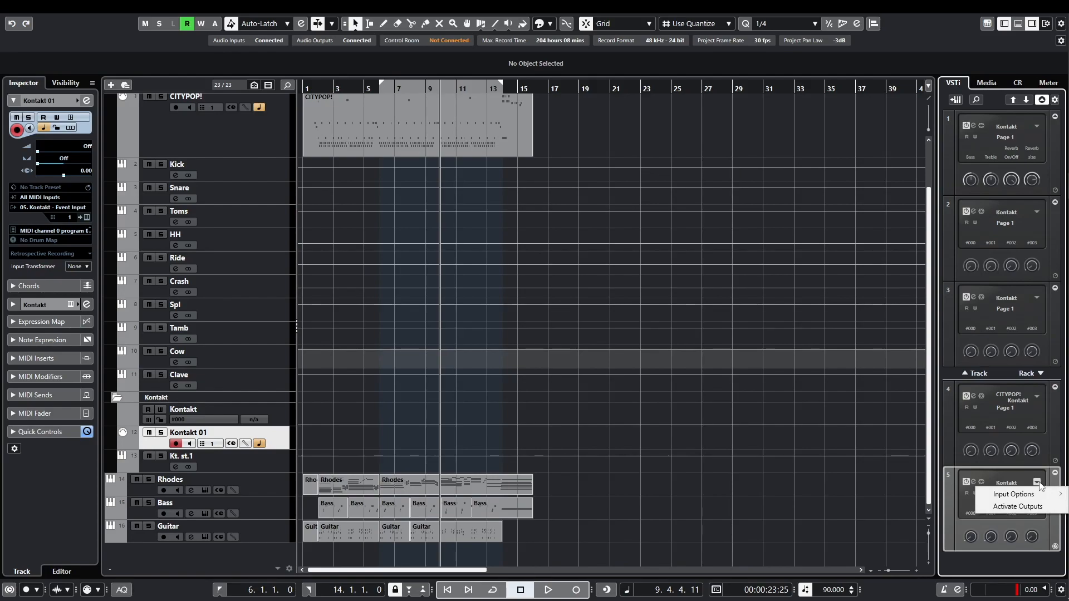
pyautogui.click(1024, 506)
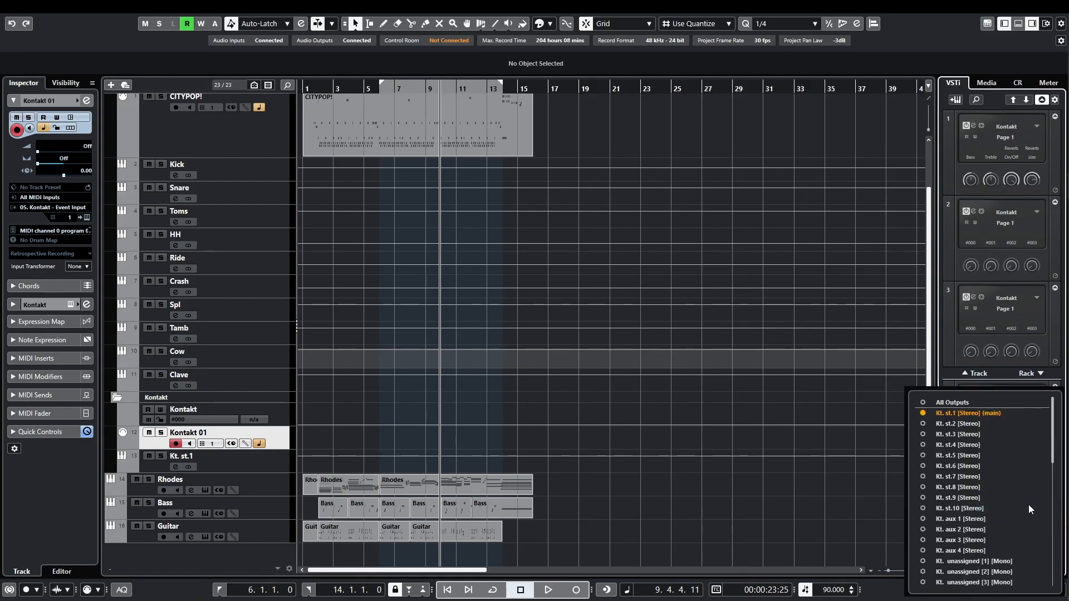
pyautogui.click(968, 511)
pyautogui.keyDown('shift'); pyautogui.click(977, 425); pyautogui.keyUp('shift')
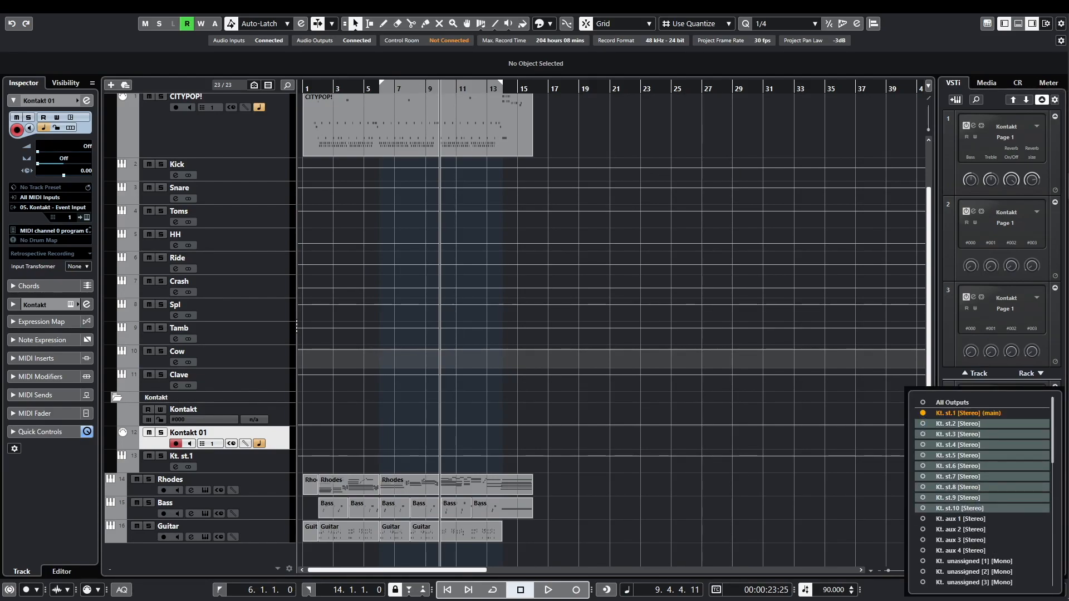
pyautogui.click(266, 436)
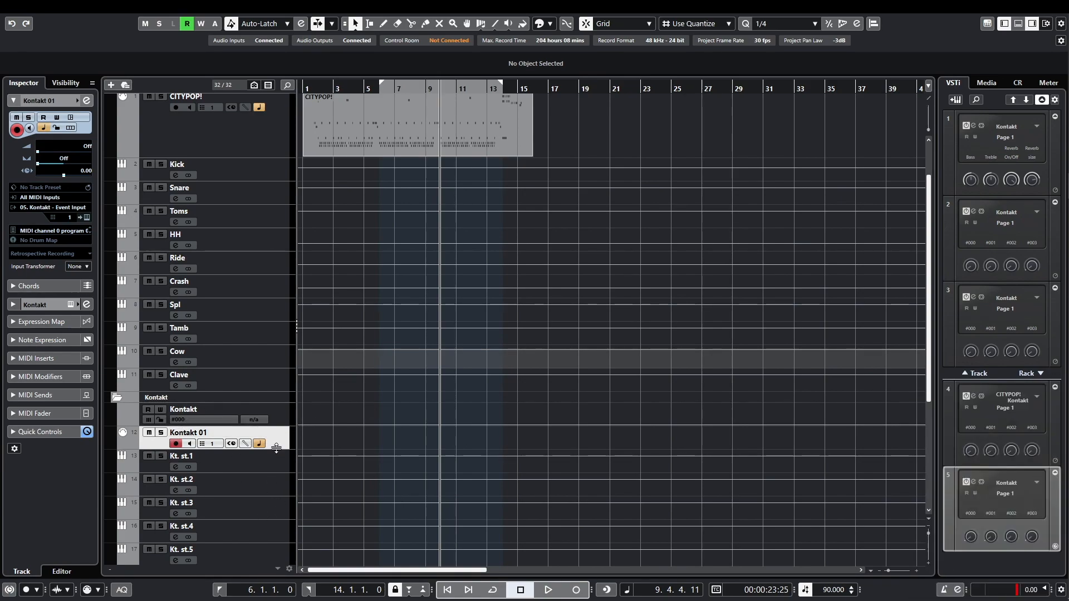
# Collapse the new Kontakt folder and move it below the Guitar track, with the VST instrument rack hidden.
pyautogui.click(109, 399)
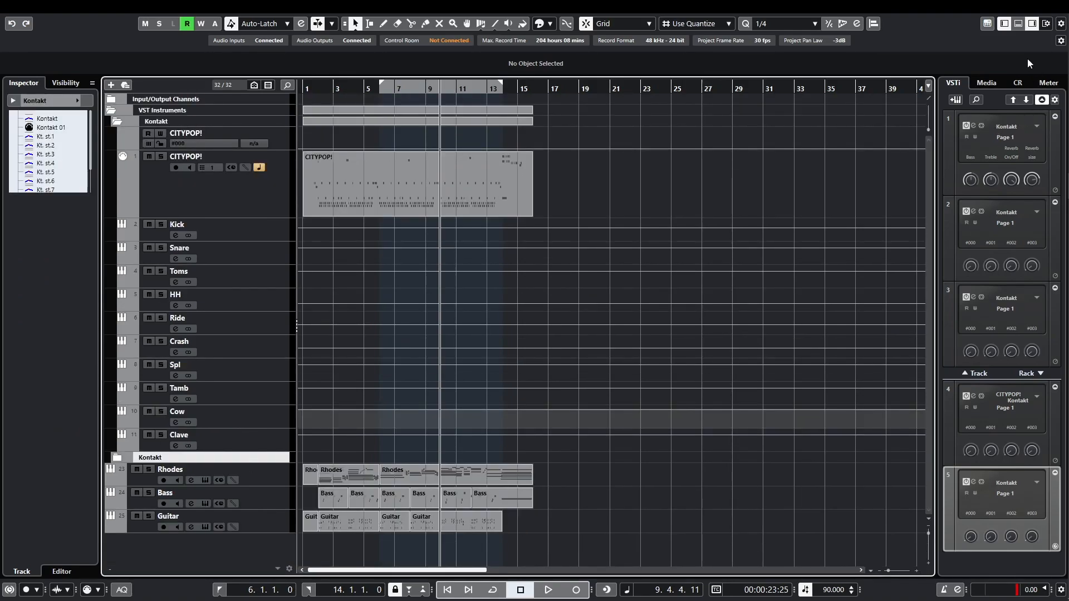
pyautogui.click(1033, 24)
pyautogui.moveTo(267, 463); pyautogui.dragTo(266, 533)
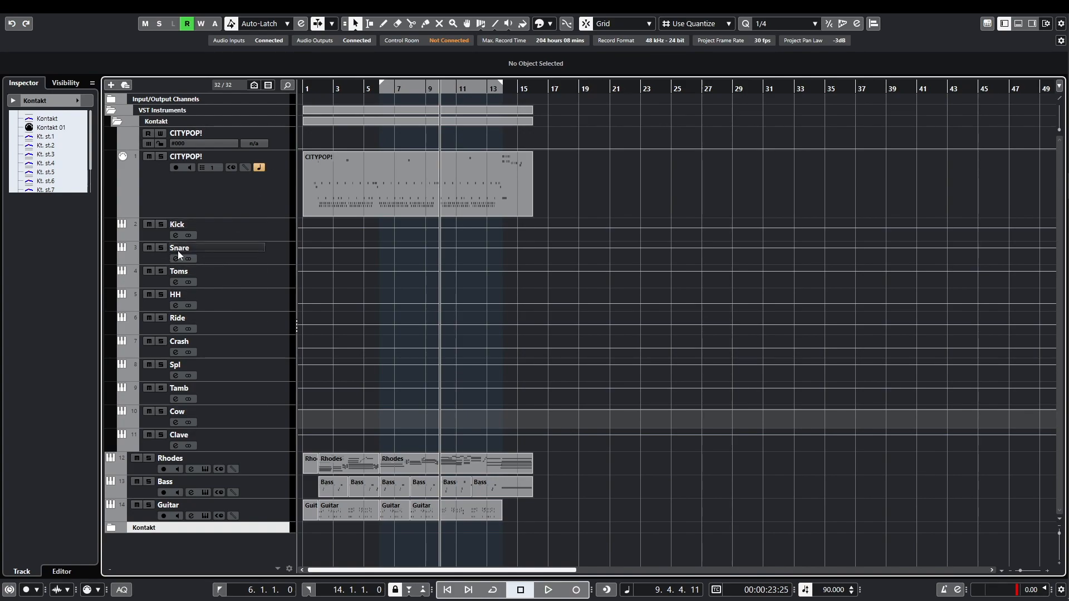
# Look through the channel settings of the Kick, Snare and Toms output tracks.
pyautogui.click(272, 230)
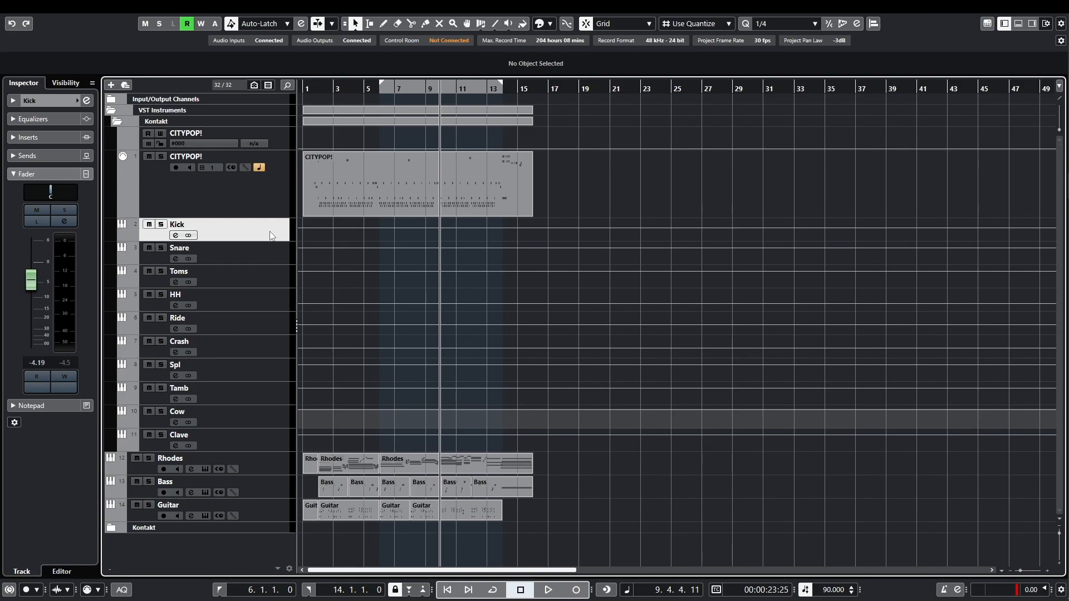
pyautogui.click(263, 258)
pyautogui.click(262, 276)
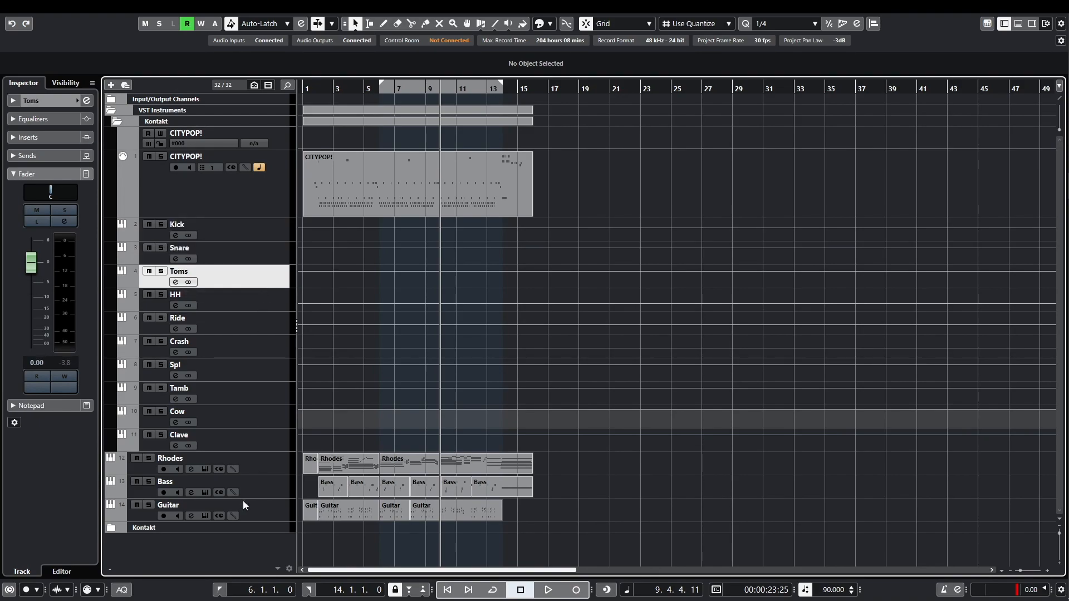
# Open the CITYPOP! Kontakt instrument, compare playing with the MIDI track and the Kick output track selected, and close it.
pyautogui.click(225, 194)
pyautogui.click(88, 217)
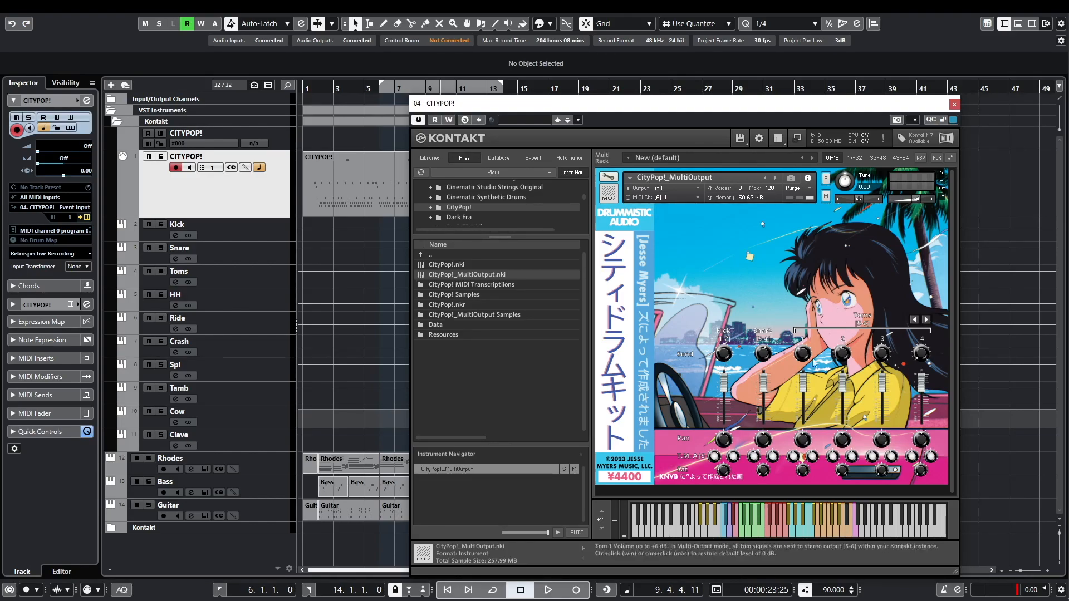
pyautogui.click(264, 229)
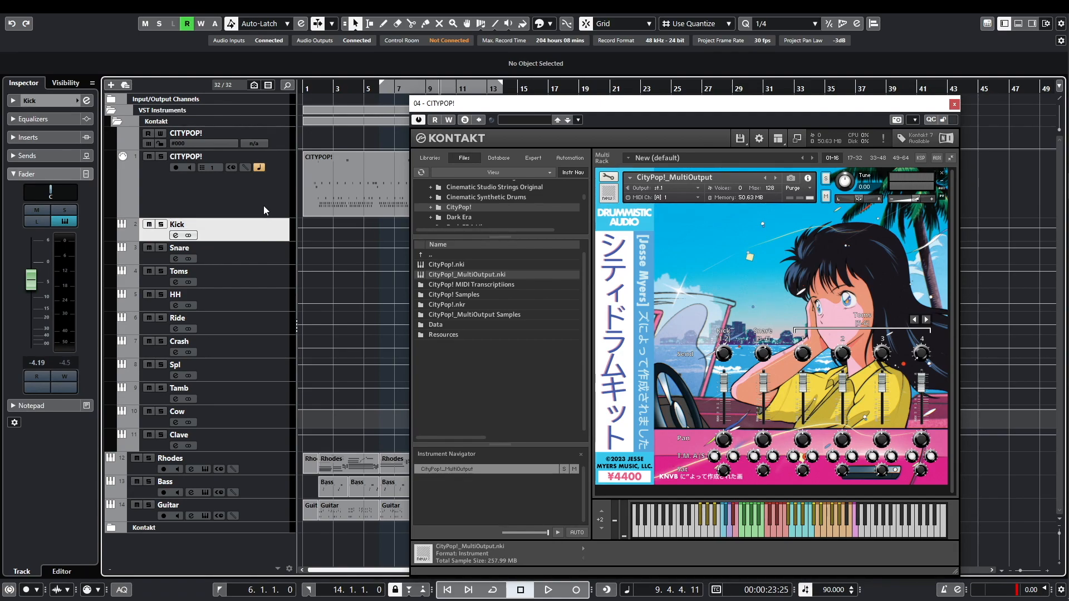
pyautogui.click(263, 202)
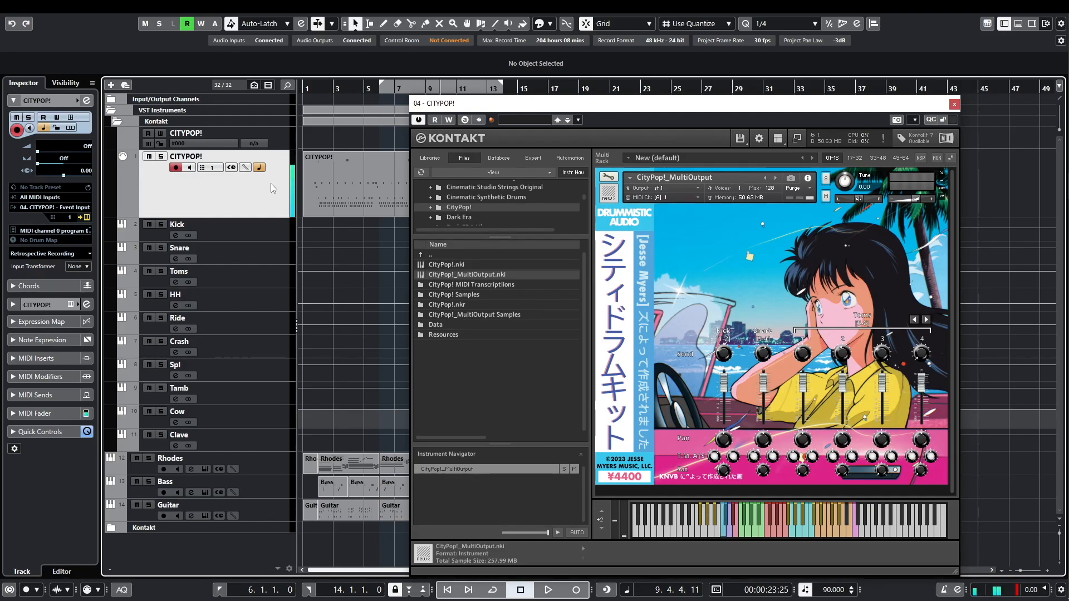
pyautogui.click(269, 229)
pyautogui.click(263, 202)
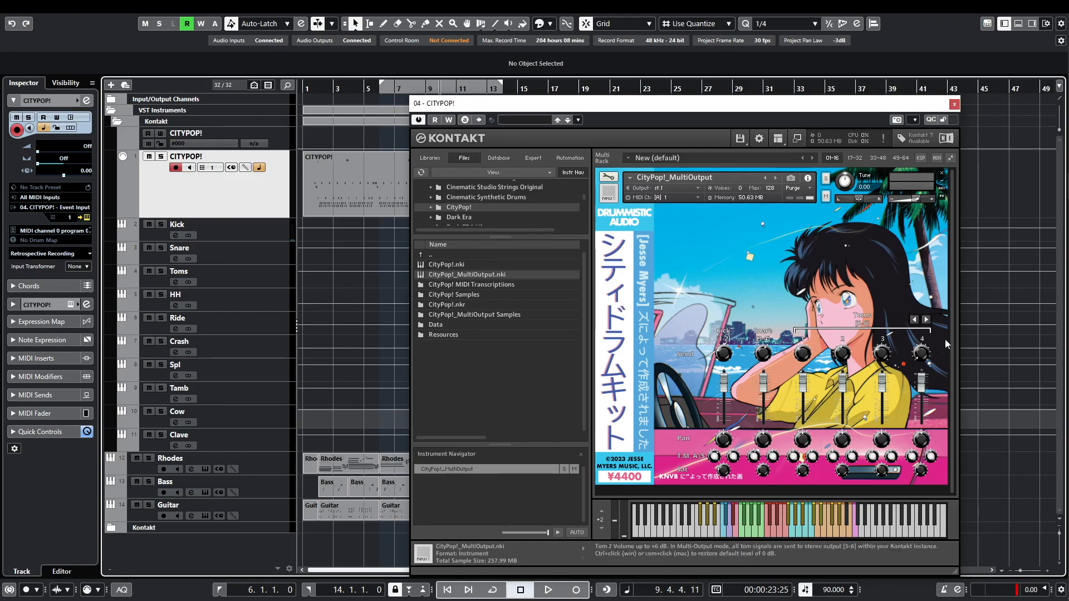
pyautogui.click(954, 104)
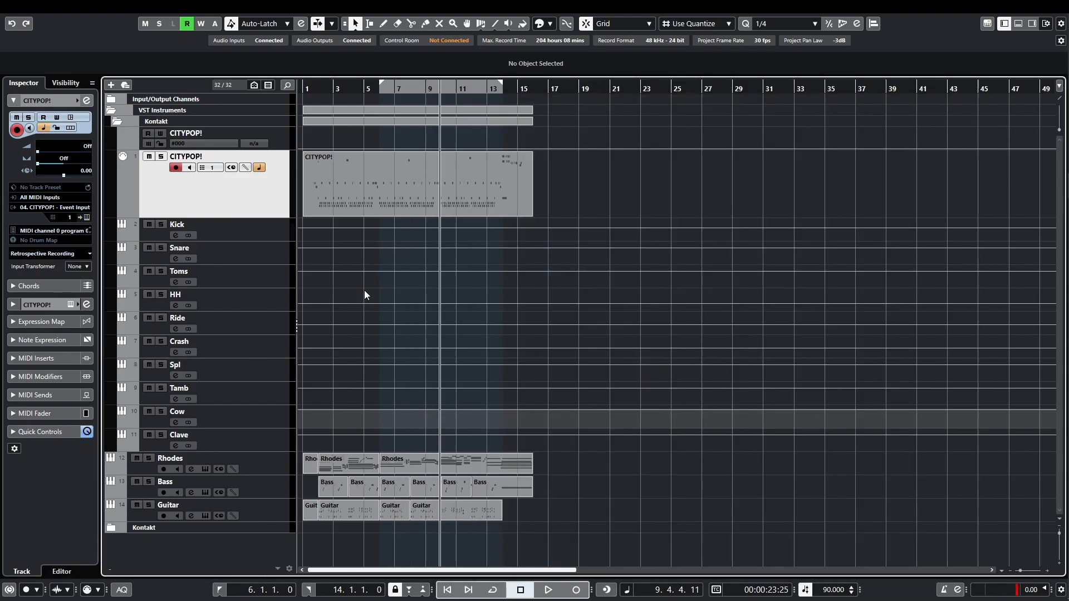
# Show the Snare output track's inserts and widen the track list slightly.
pyautogui.click(245, 269)
pyautogui.click(273, 262)
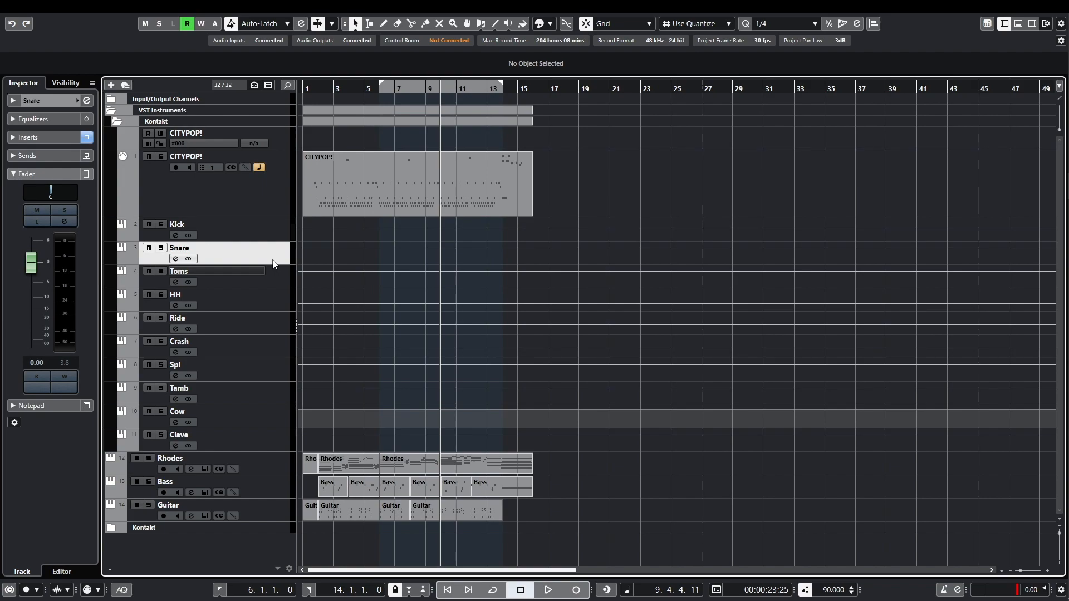
pyautogui.click(33, 137)
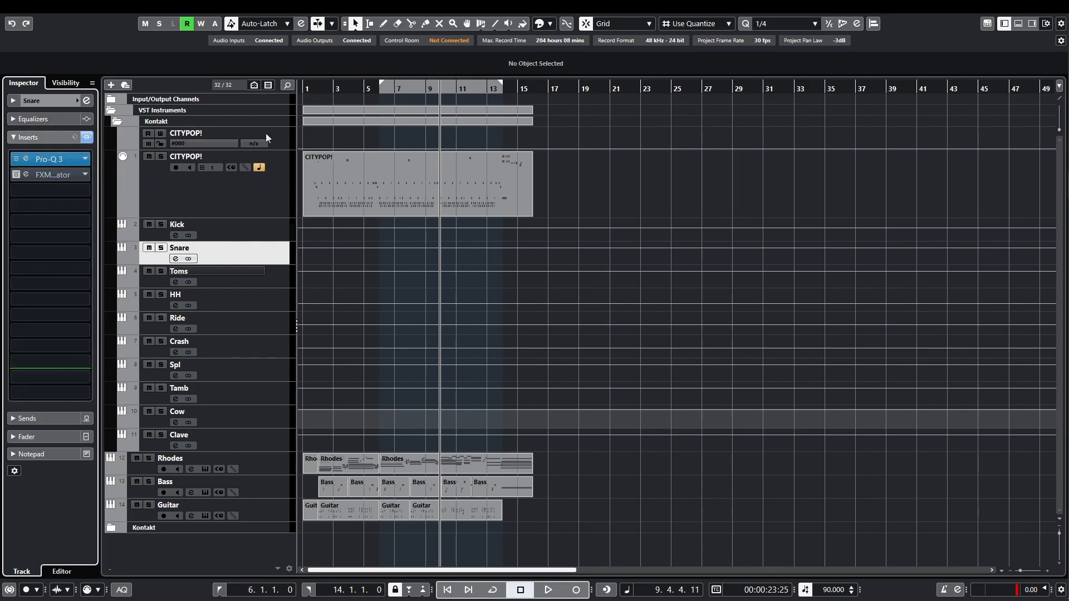
pyautogui.moveTo(296, 139); pyautogui.dragTo(314, 139)
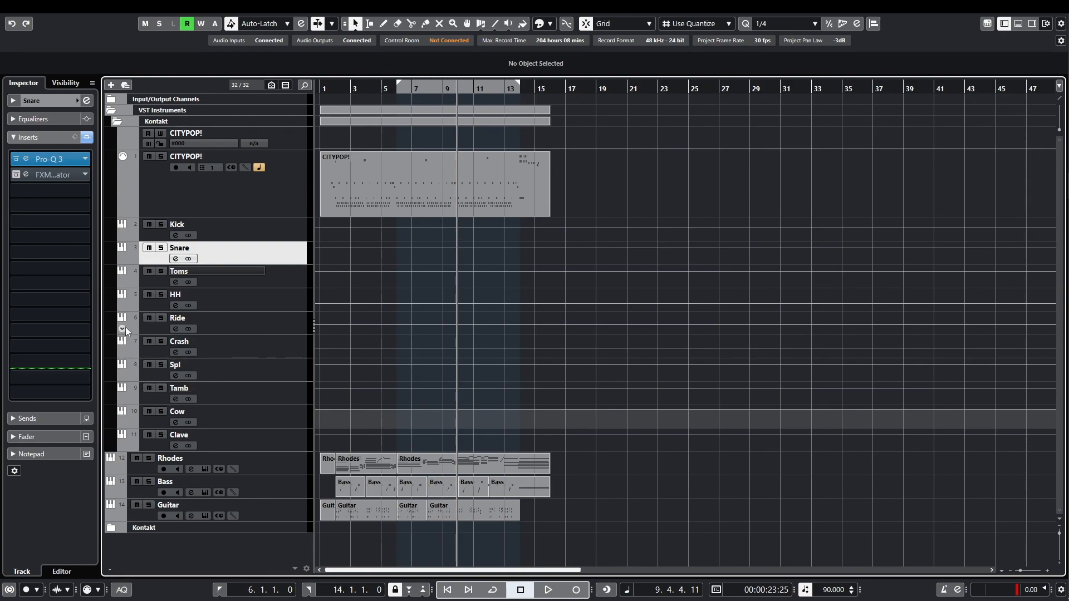
# Examine the inserts of the HH, Toms and Ride output tracks.
pyautogui.rightClick(144, 293)
pyautogui.click(395, 425)
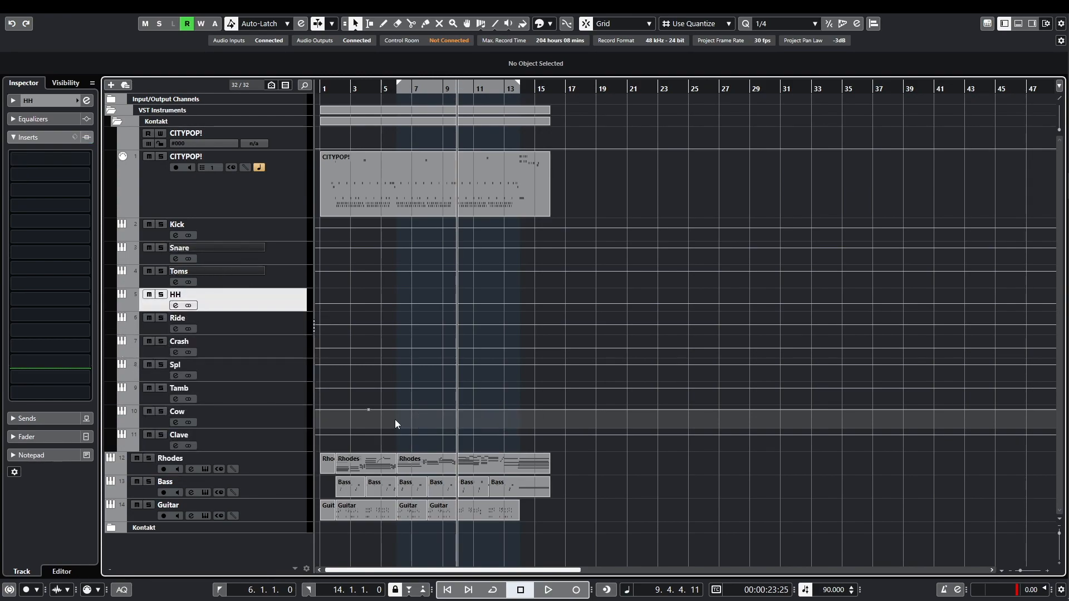
pyautogui.click(299, 272)
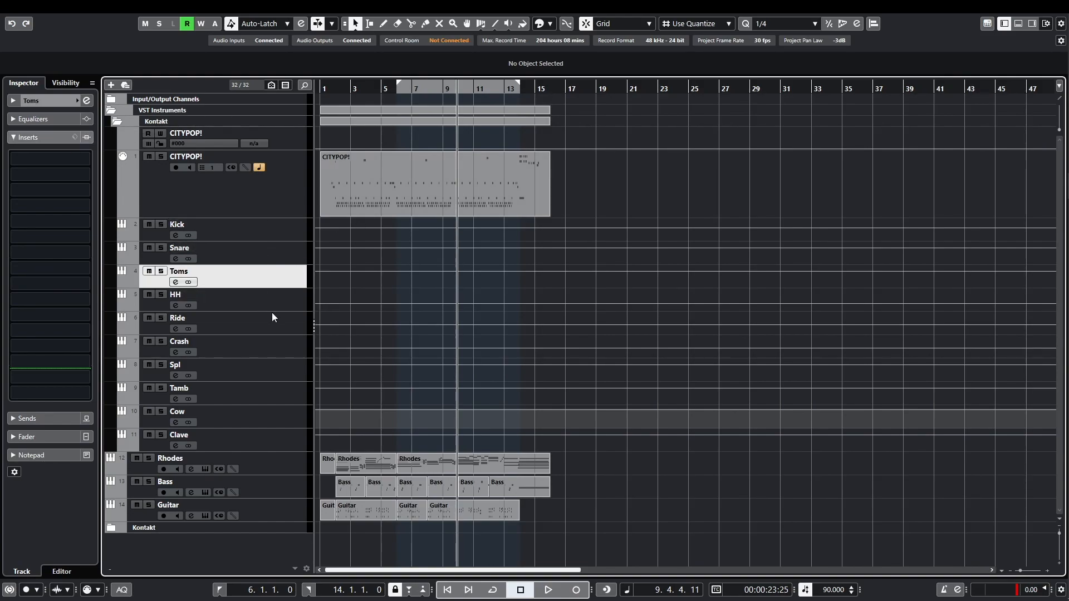
pyautogui.click(284, 321)
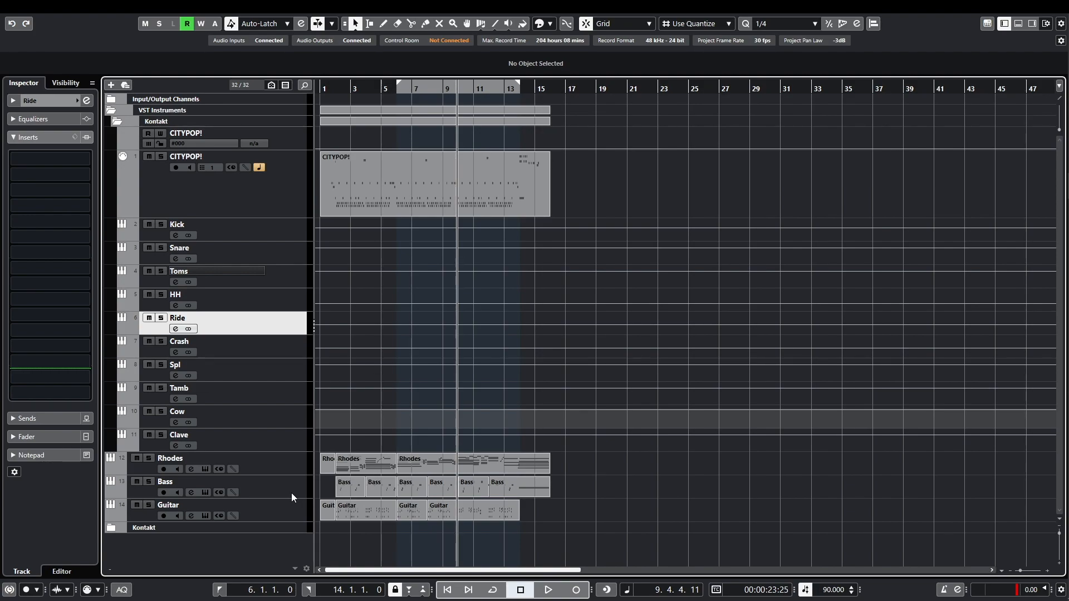
# Audition the CITYPOP! MIDI track and add Replika XT to the Snare track's third insert slot.
pyautogui.click(230, 190)
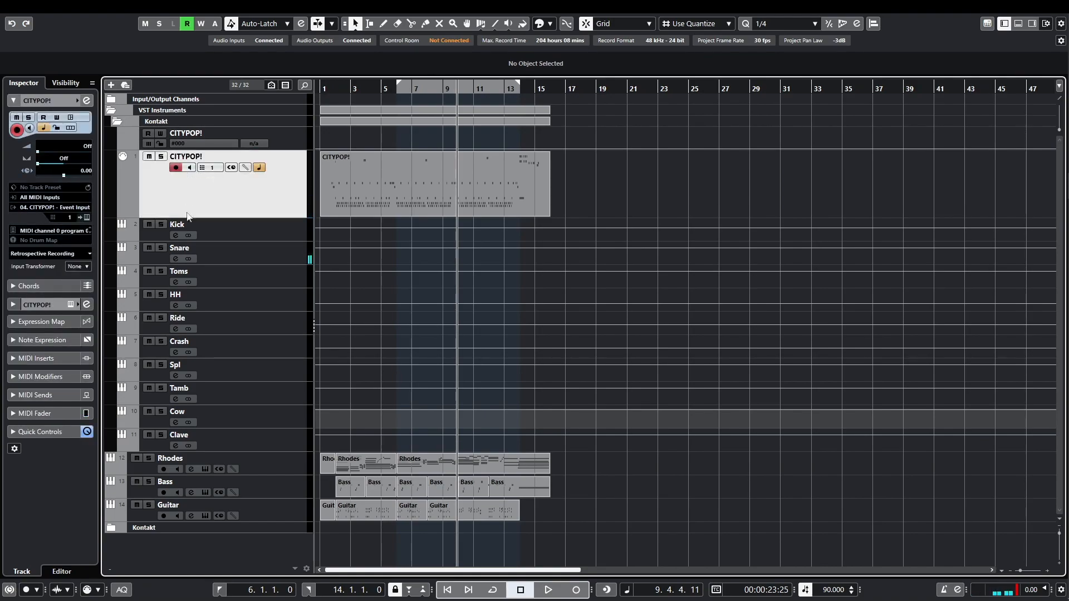
pyautogui.click(263, 267)
pyautogui.click(245, 253)
pyautogui.click(65, 189)
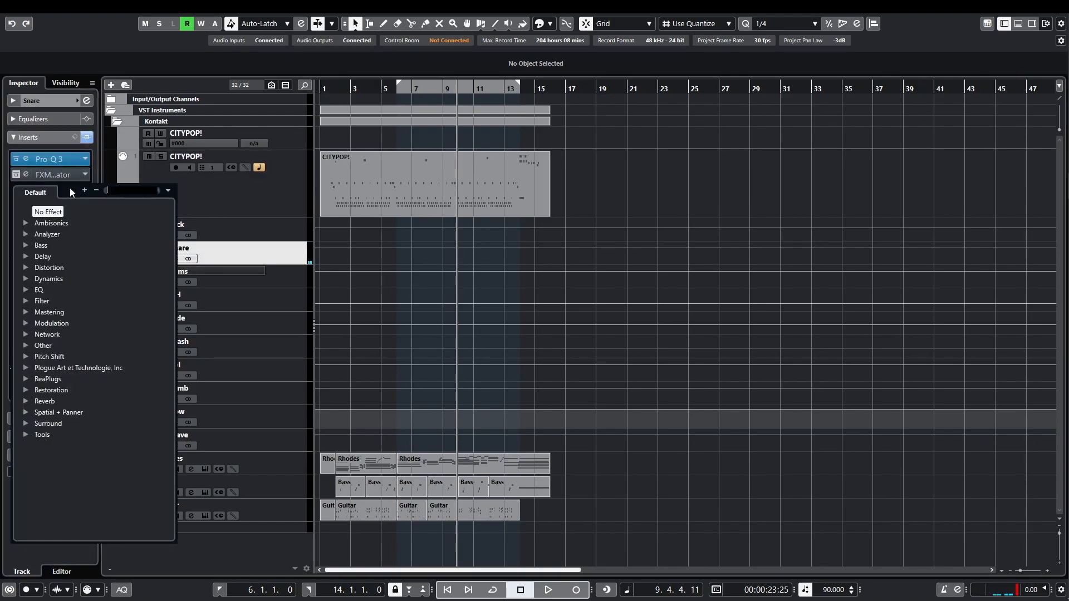
pyautogui.write('replic')
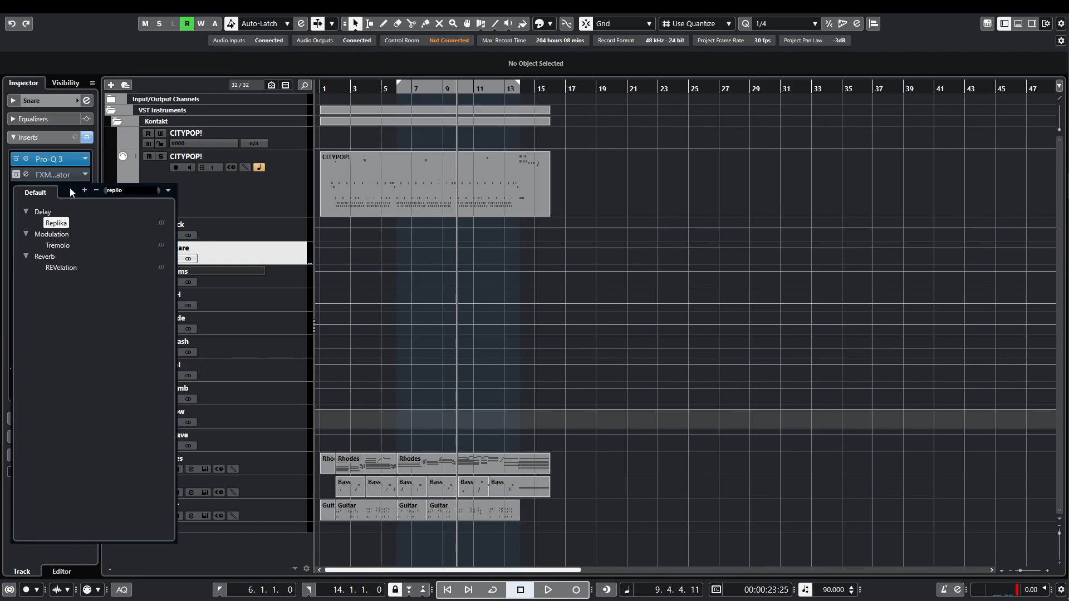
pyautogui.write('ka xt')
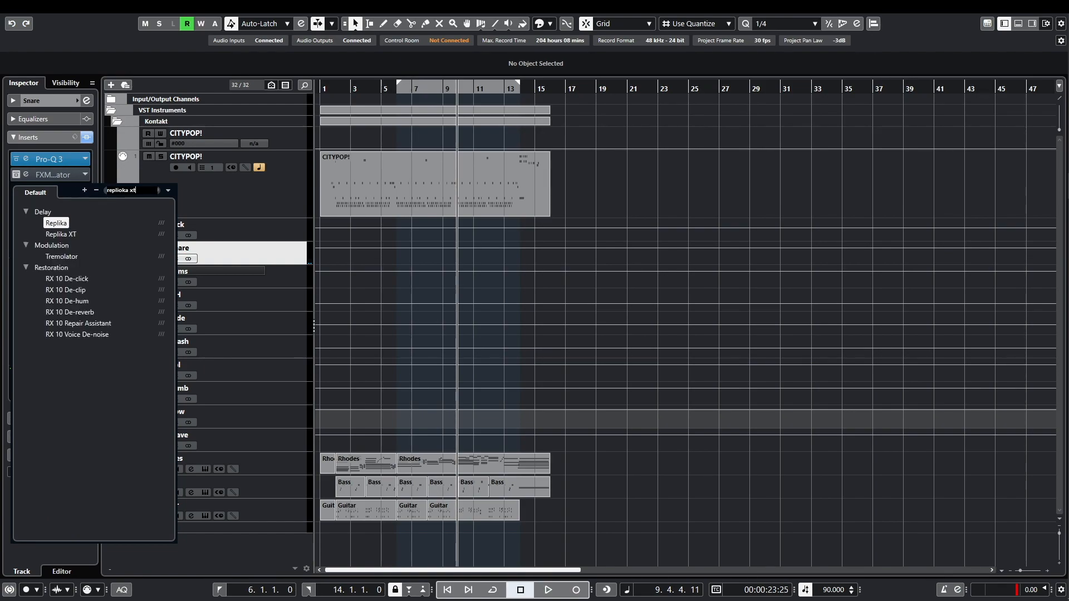
pyautogui.click(66, 235)
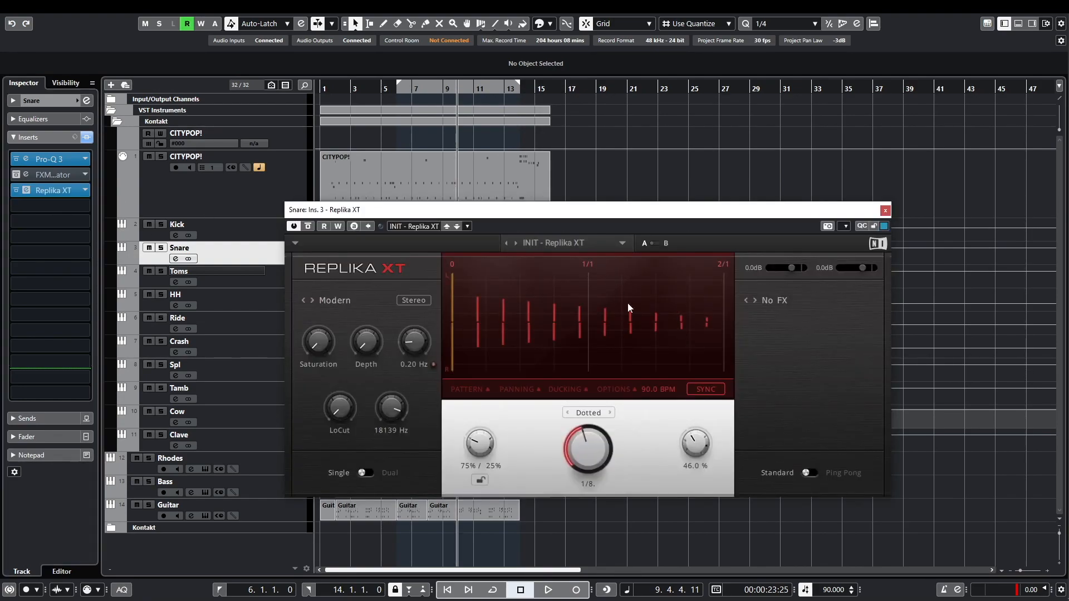
# Set Replika XT's delay timing to Straight and select the CITYPOP! MIDI track for playing the snare.
pyautogui.click(588, 413)
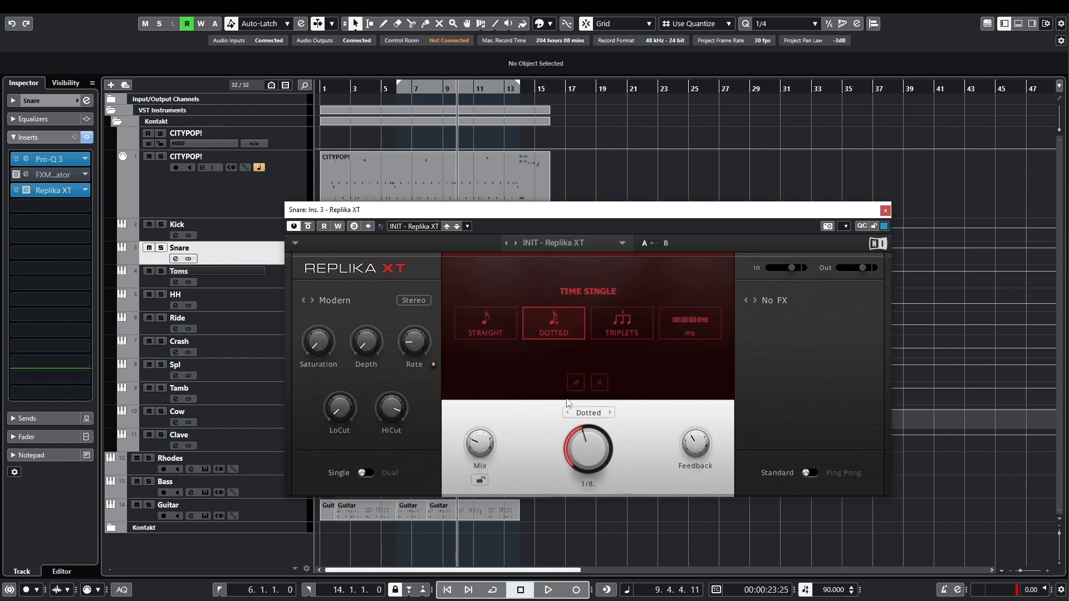
pyautogui.click(606, 359)
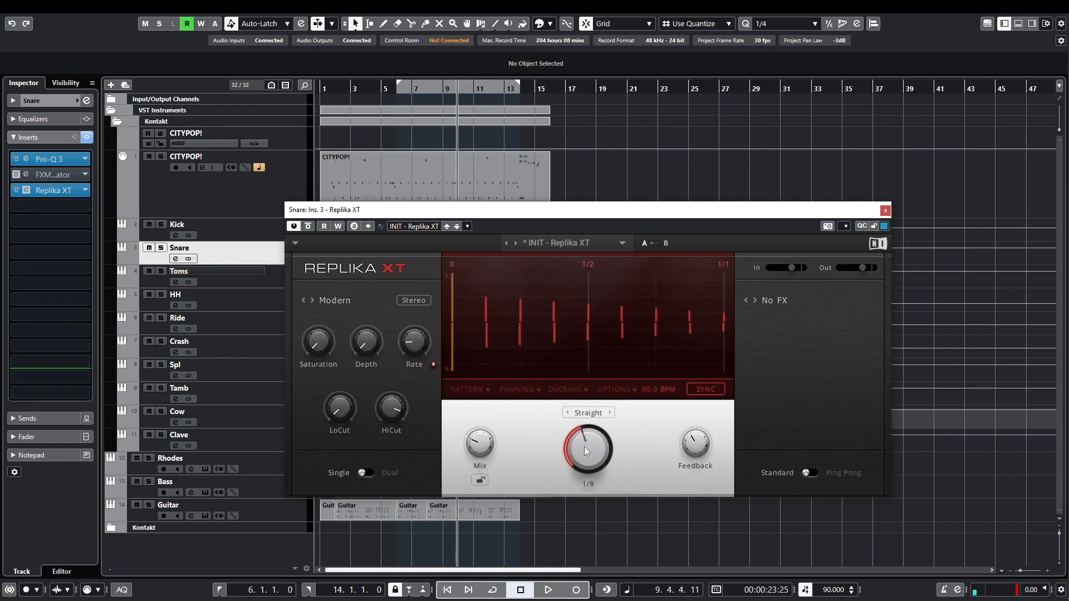
pyautogui.click(255, 193)
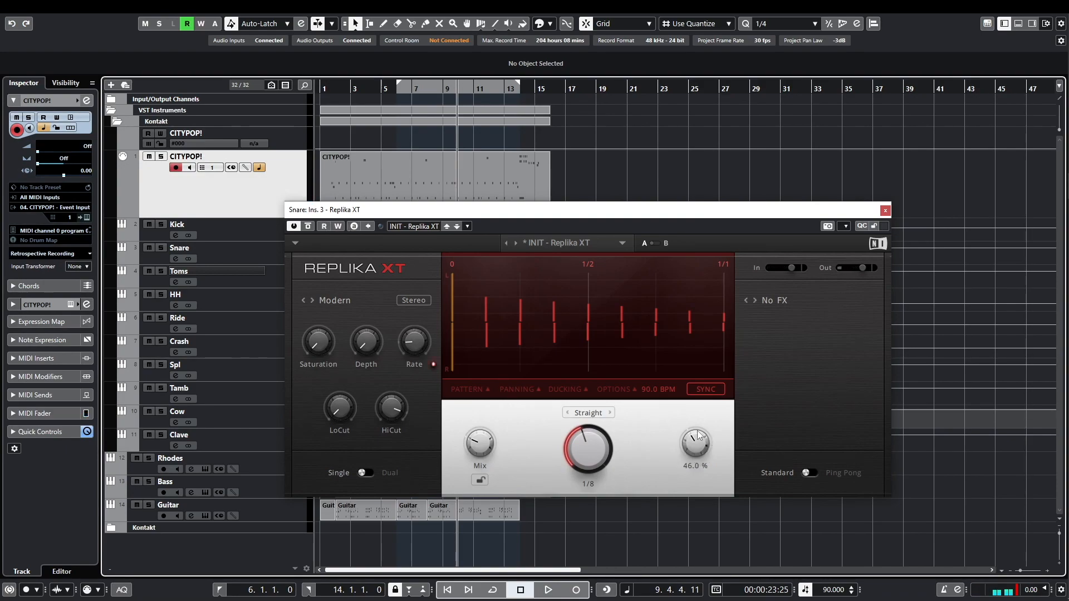
# Set the snare's Replika XT delay time to 1/16, close the plug-in, and remove it from the Snare inserts.
pyautogui.moveTo(565, 434)
pyautogui.mouseDown()
pyautogui.moveTo(566, 422)
pyautogui.moveTo(565, 451)
pyautogui.mouseUp()
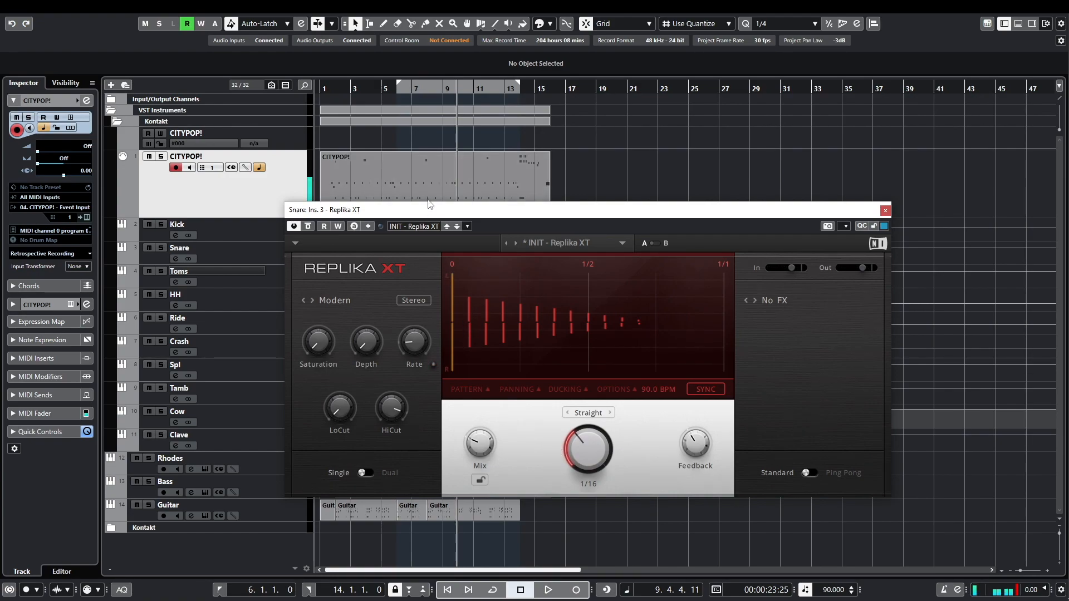
pyautogui.click(886, 211)
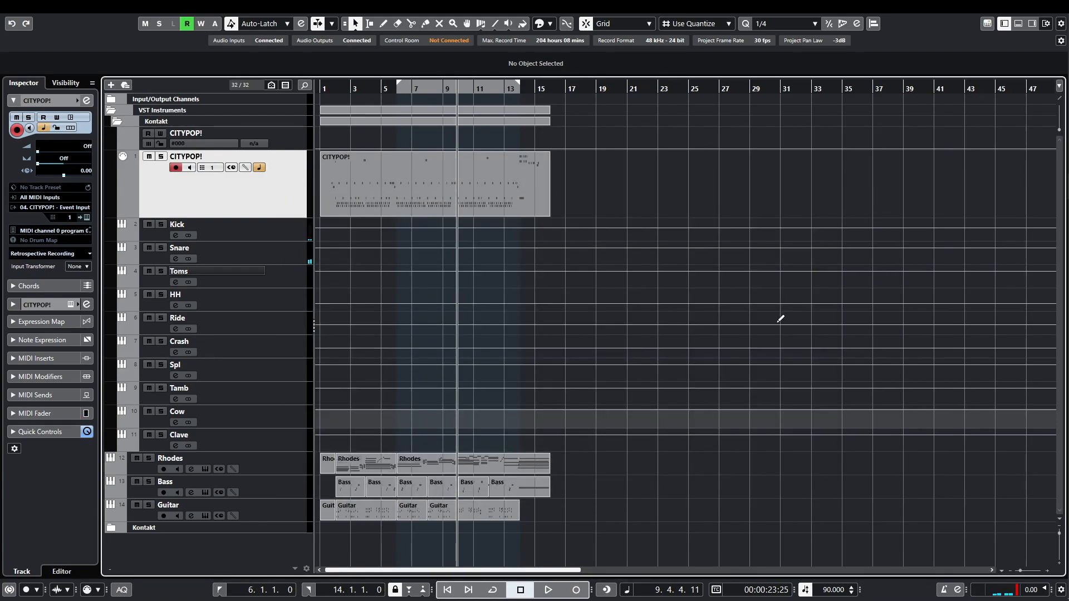
pyautogui.click(262, 251)
pyautogui.click(84, 192)
pyautogui.click(85, 208)
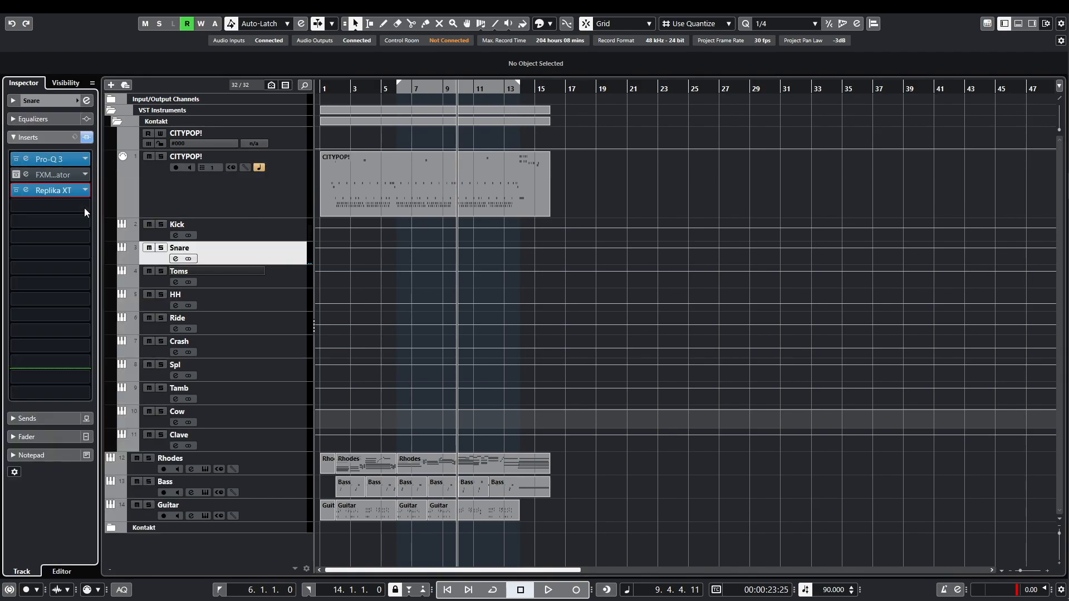
# Route the Kick through Clave channels to a new group channel named Drum Bus.
pyautogui.click(295, 437)
pyautogui.keyDown('shift'); pyautogui.click(273, 226); pyautogui.keyUp('shift')
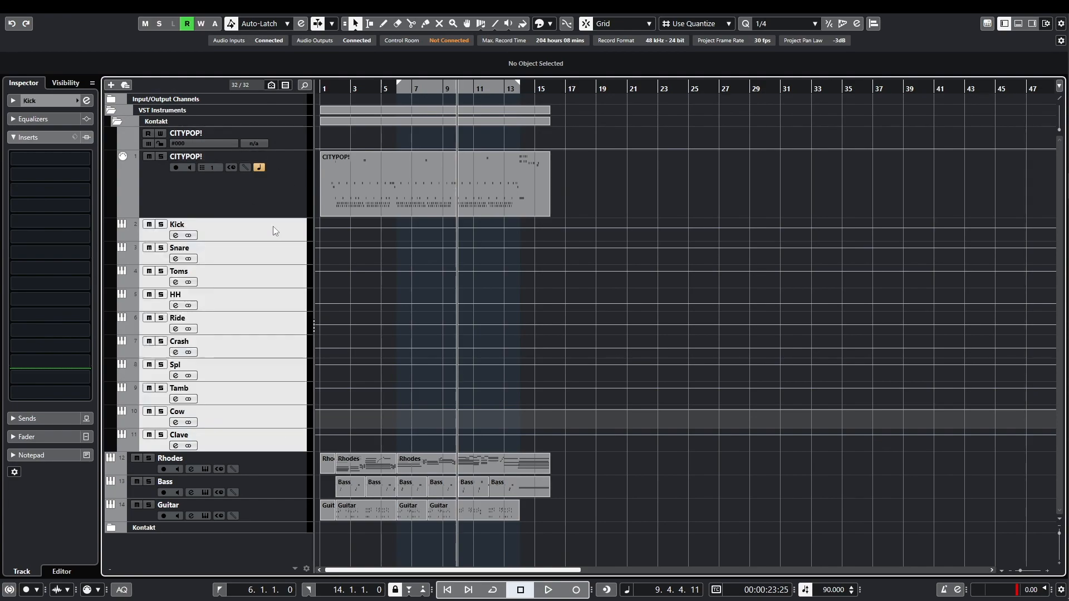
pyautogui.press('F3')
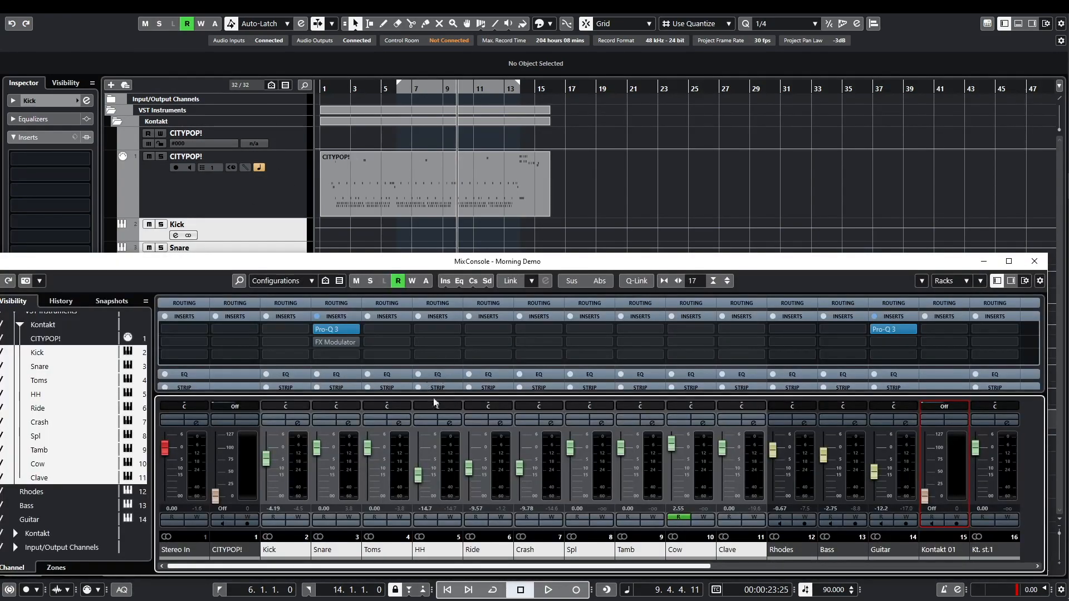
pyautogui.rightClick(439, 462)
pyautogui.click(547, 294)
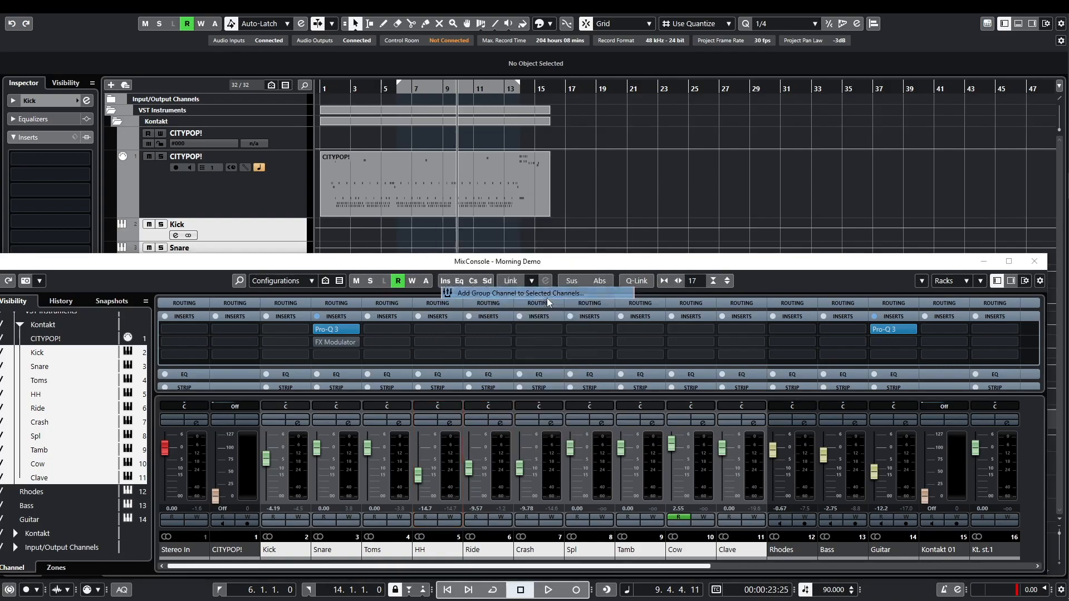
pyautogui.write('Drum Bus')
pyautogui.press('Return')
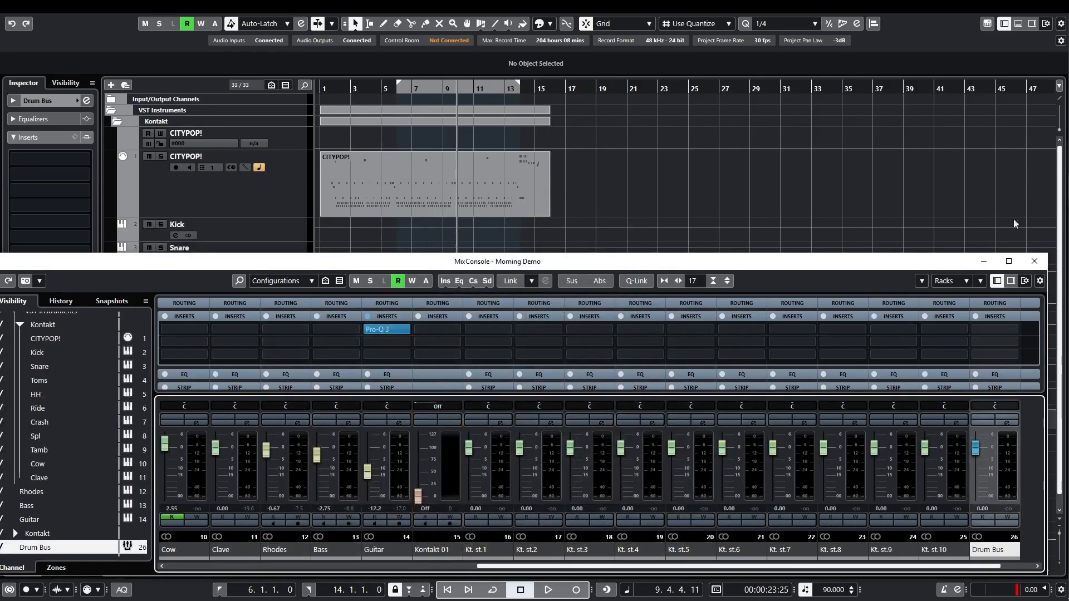
pyautogui.click(1035, 261)
# Insert the Shadow Hills Mastering Compressor in the first insert slot of the Drum Bus.
pyautogui.scroll(-1, 219, 303)
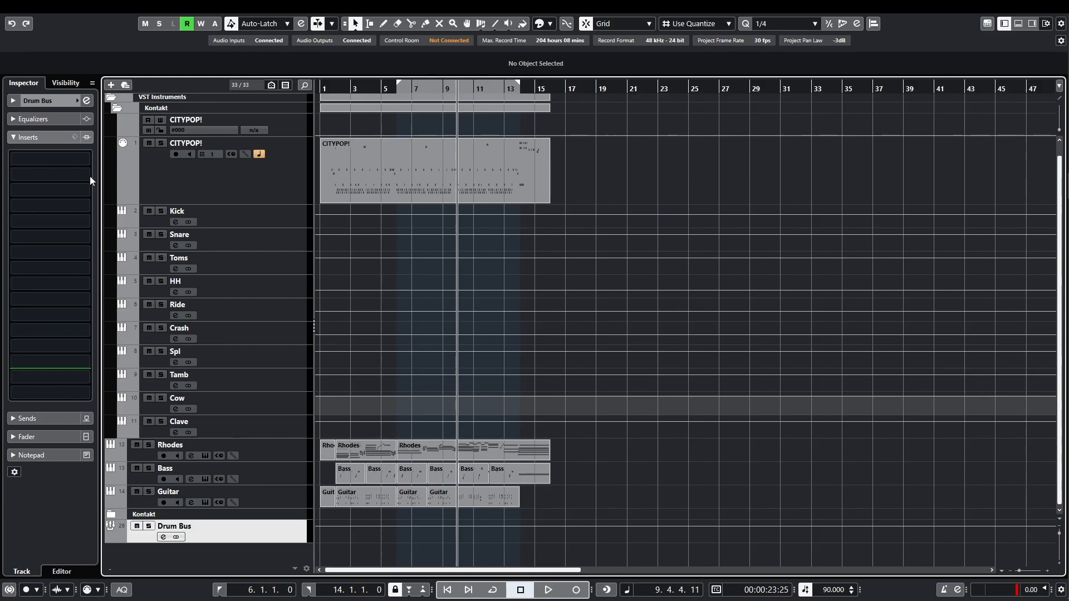
pyautogui.click(56, 159)
pyautogui.write('shado')
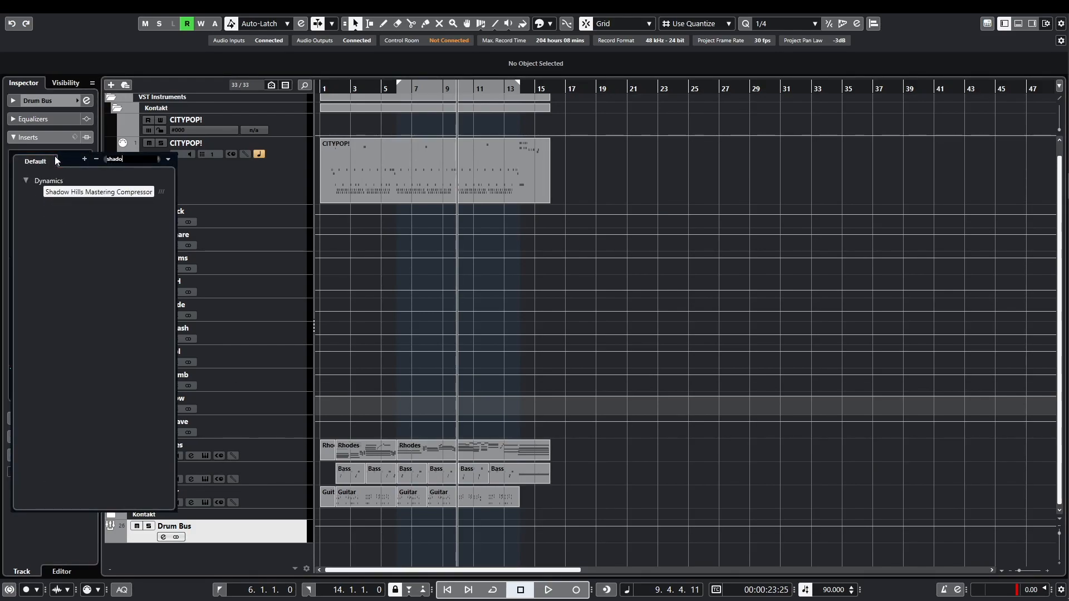
pyautogui.click(71, 192)
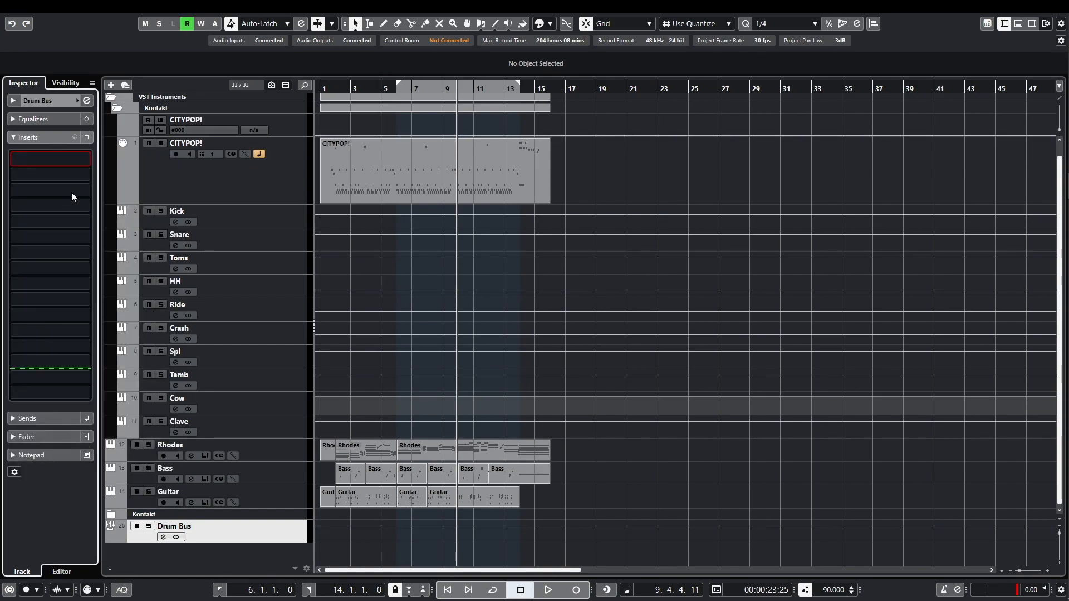
# Mute the Guitar, Bass and Rhodes tracks and play the drums from about bar 3.
pyautogui.click(137, 491)
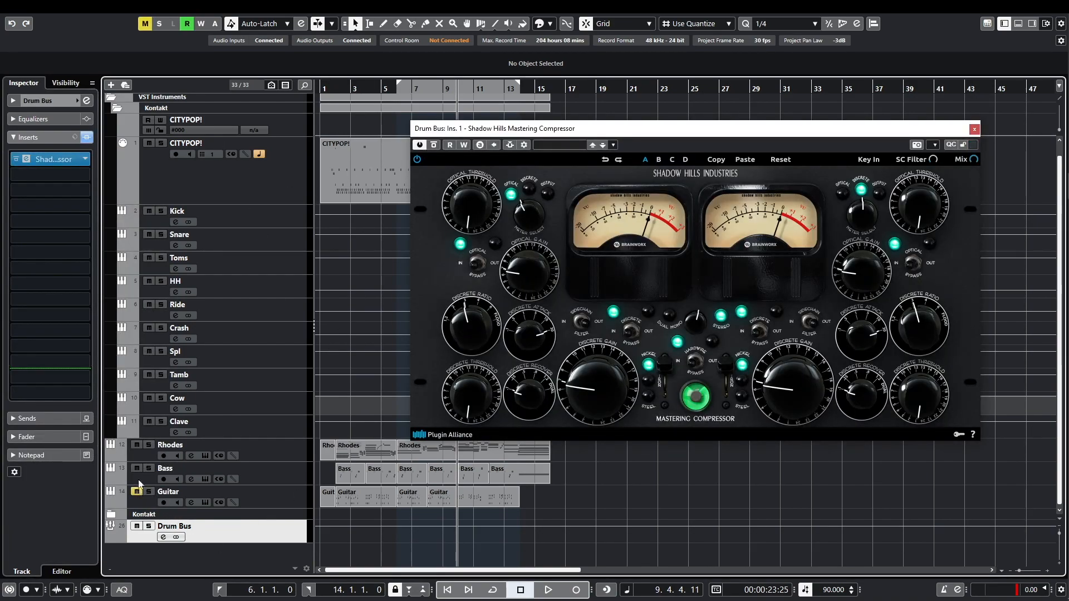
pyautogui.click(359, 92)
pyautogui.press('space')
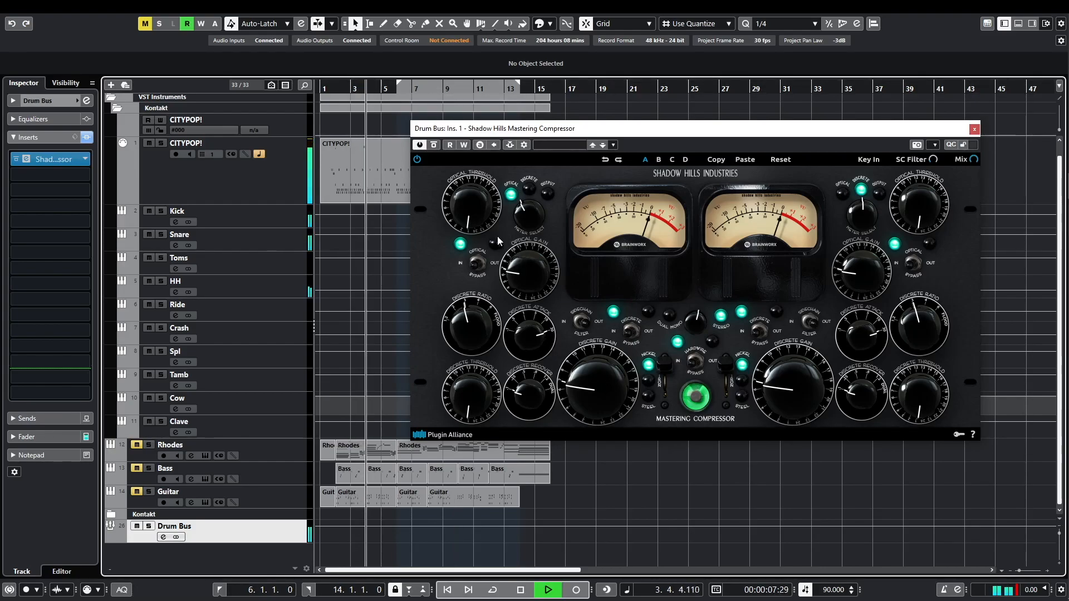
# Switch the compressor's metering to Discrete and adjust its discrete ratio, attack and threshold during playback.
pyautogui.click(539, 206)
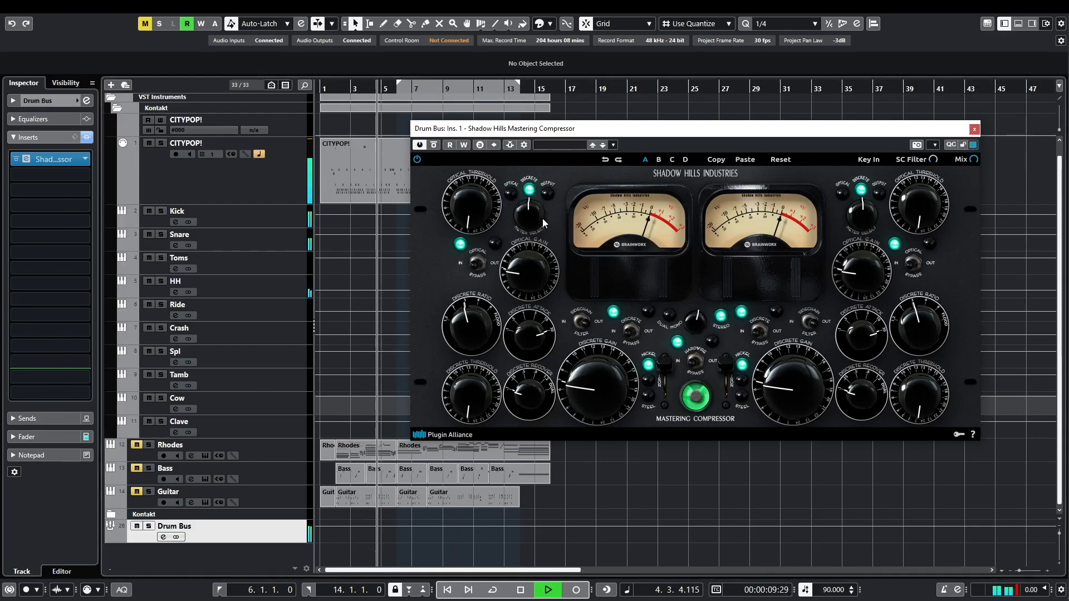
pyautogui.moveTo(456, 329); pyautogui.dragTo(527, 345)
pyautogui.moveTo(480, 386); pyautogui.dragTo(482, 242)
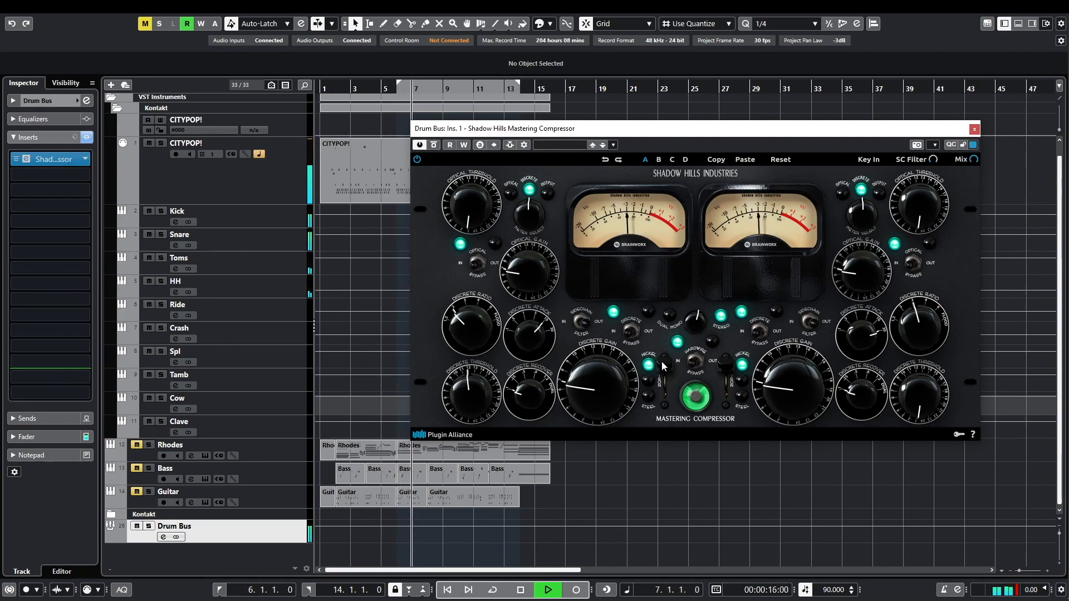
# Try the compressor's iron, nickel and steel transformer settings on the drums, return to nickel, and close the plug-in.
pyautogui.click(664, 366)
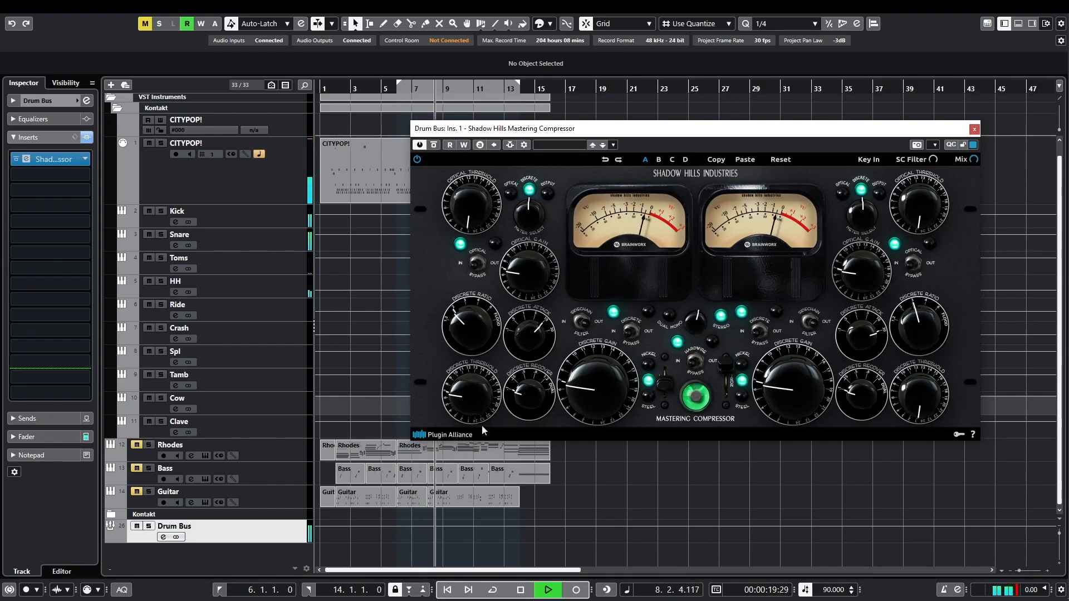
pyautogui.press('space')
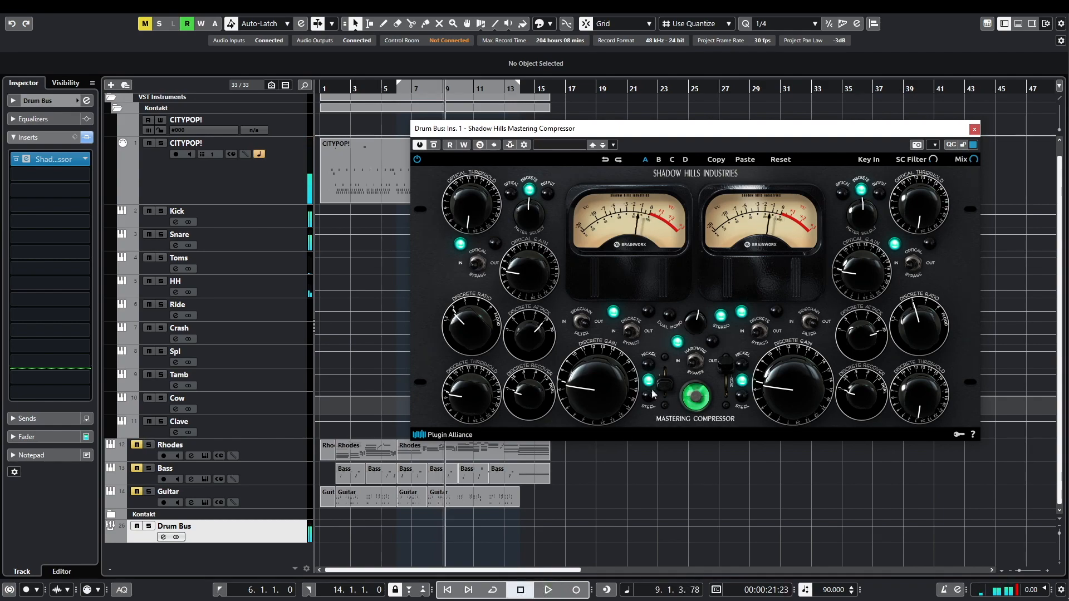
pyautogui.click(649, 366)
pyautogui.moveTo(650, 366); pyautogui.dragTo(649, 405)
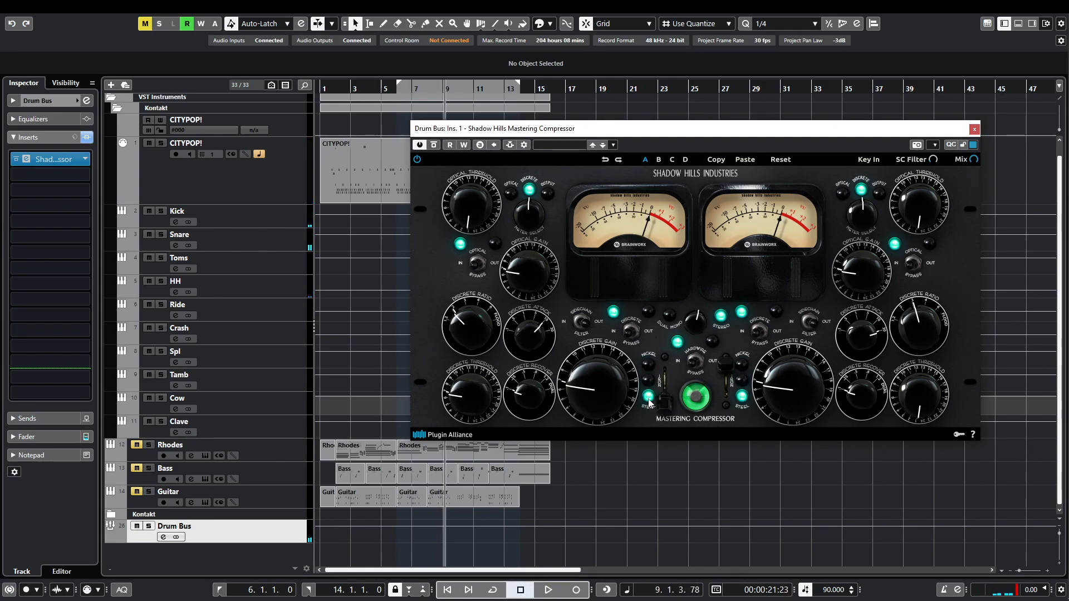
pyautogui.press('space')
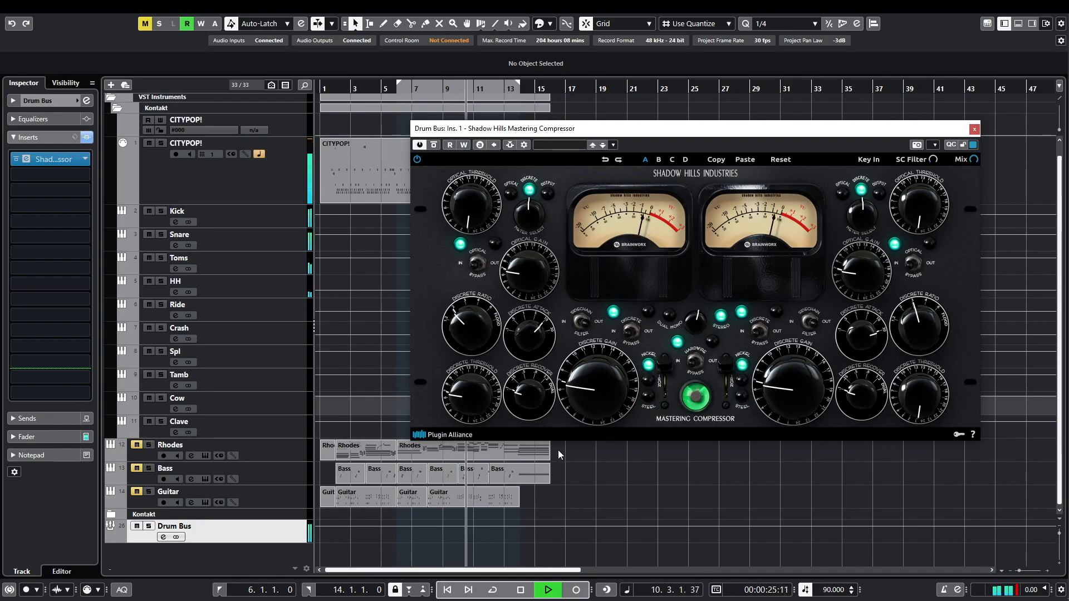
pyautogui.press('space')
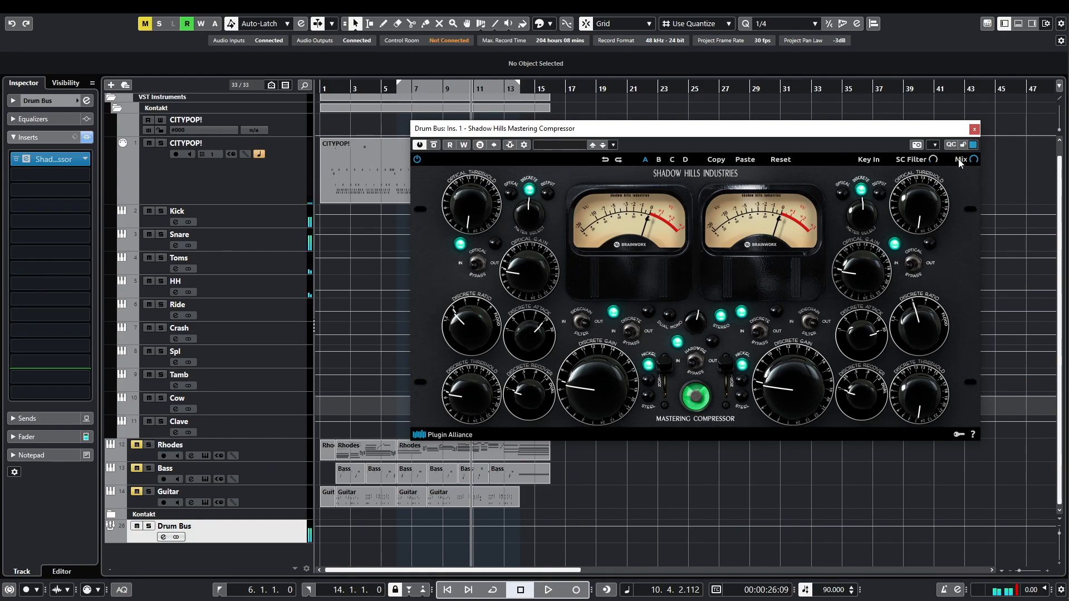
pyautogui.click(974, 129)
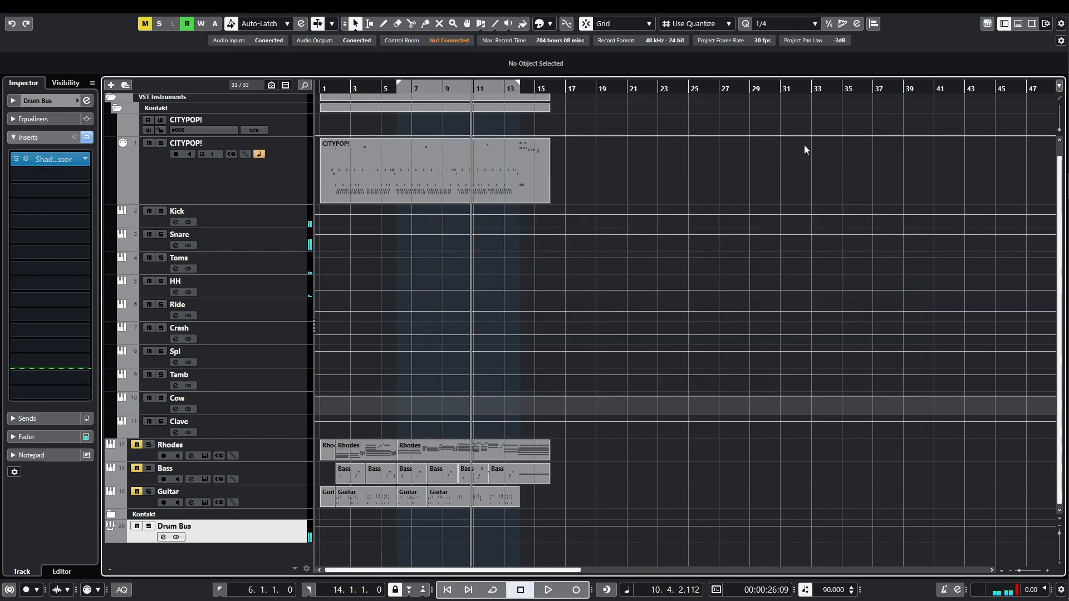
# Remove the Shadow Hills Mastering Compressor from the Drum Bus inserts.
pyautogui.click(84, 160)
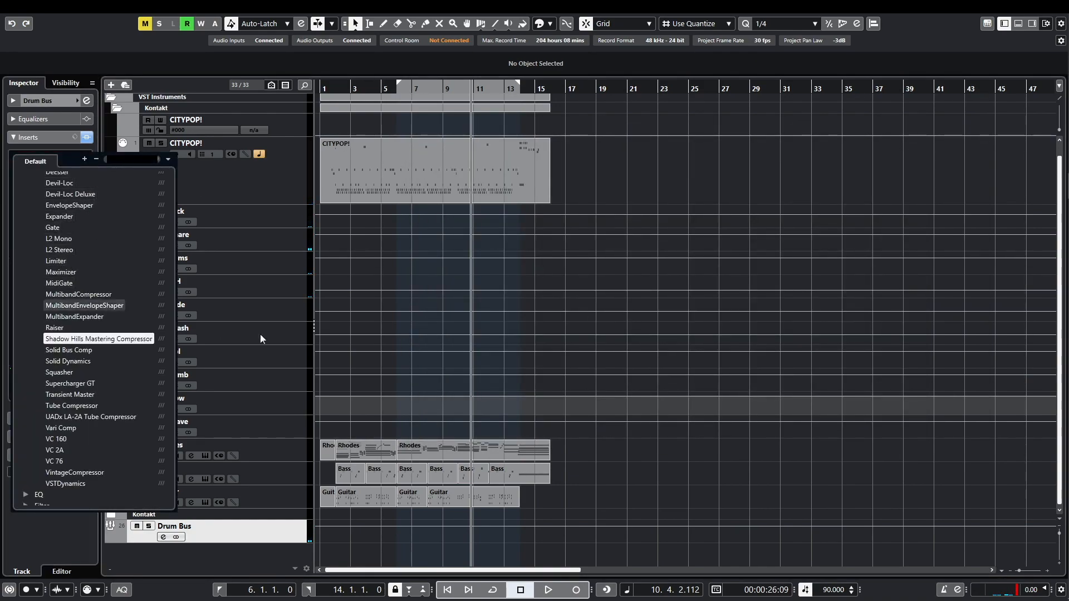
pyautogui.click(262, 338)
pyautogui.click(84, 159)
pyautogui.scroll(5, 83, 183)
pyautogui.click(50, 174)
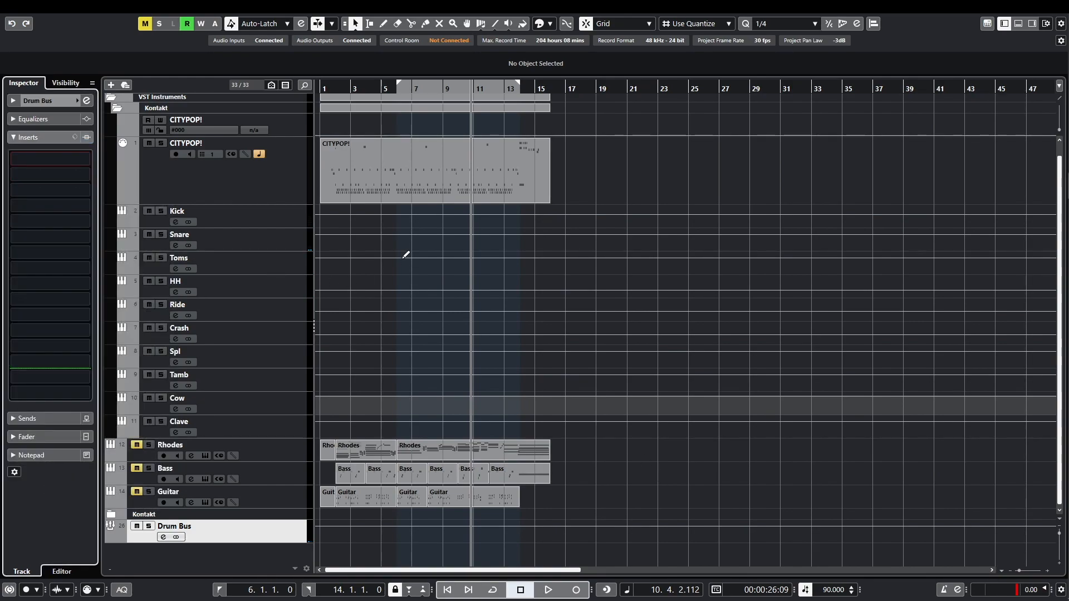
# Delete all MIDI parts on the Rhodes, Bass and Guitar tracks.
pyautogui.scroll(2, 562, 318)
pyautogui.scroll(-1, 534, 262)
pyautogui.hscroll(-2, 367, 243)
pyautogui.scroll(-2, 358, 218)
pyautogui.moveTo(560, 490); pyautogui.dragTo(436, 402)
pyautogui.press('Delete')
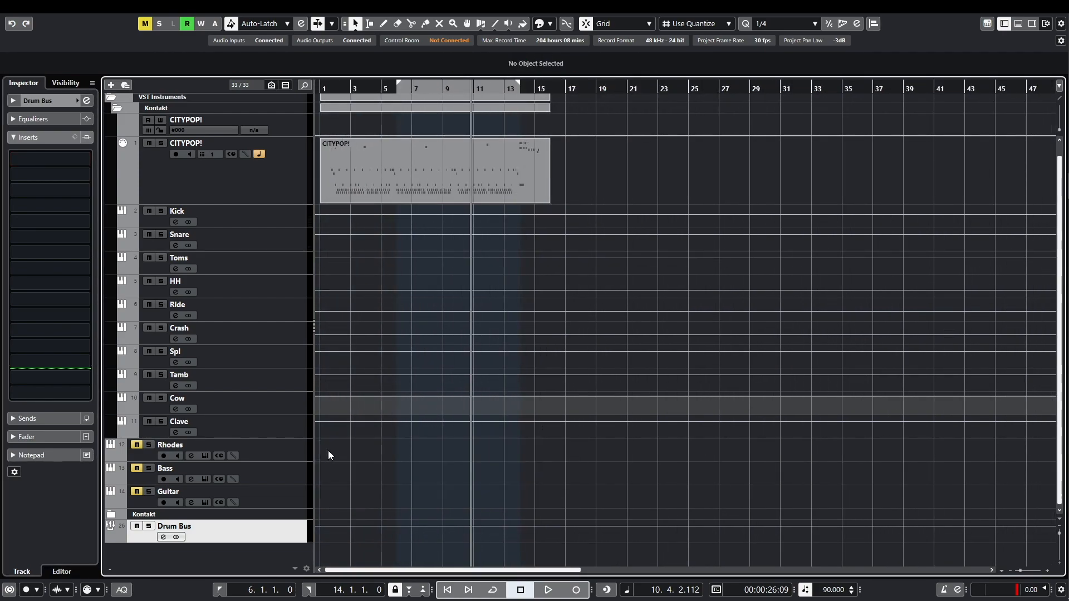
# Remove the Rhodes, Bass and Guitar tracks from the project.
pyautogui.click(300, 492)
pyautogui.keyDown('shift'); pyautogui.click(288, 443); pyautogui.keyUp('shift')
pyautogui.rightClick(289, 443)
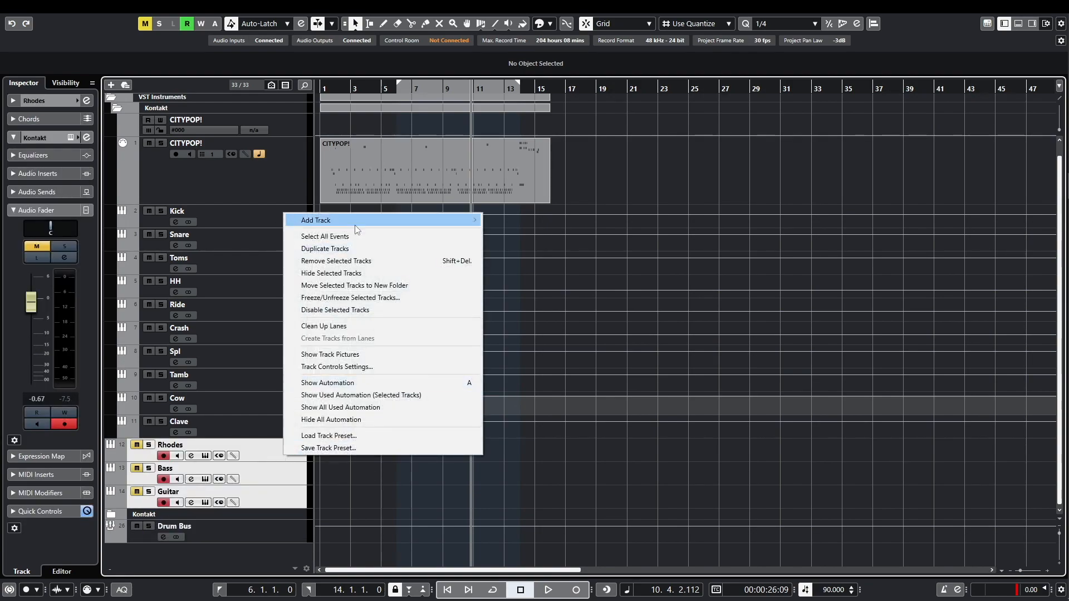
pyautogui.click(355, 263)
# Replace the CITYPOP! track's MIDI part with a new MIDI drum pattern starting at bar 2.
pyautogui.click(405, 164)
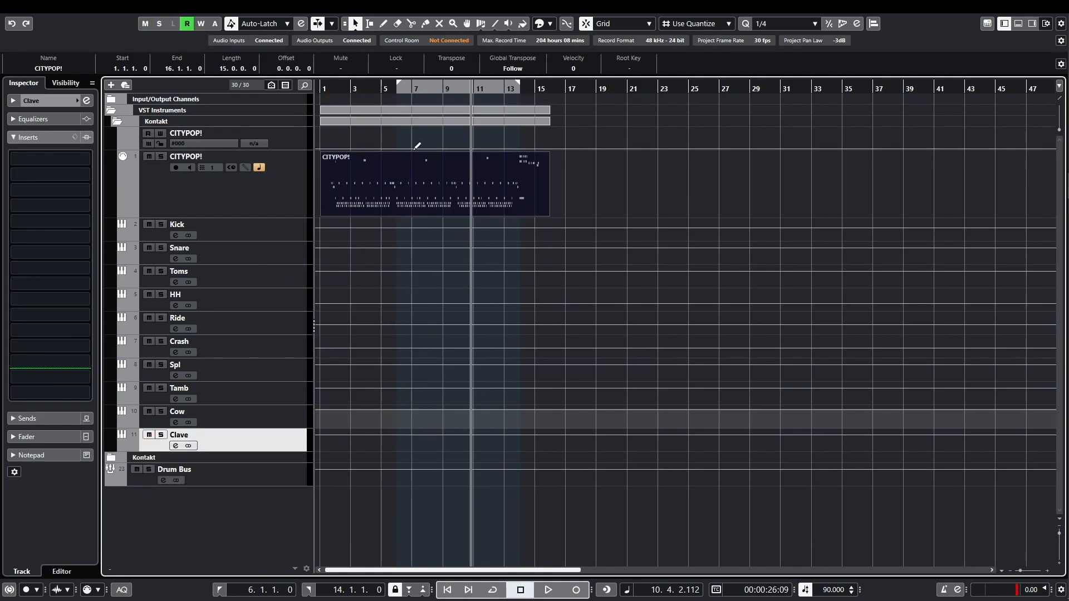
pyautogui.press('Delete')
pyautogui.scroll(2, 389, 229)
pyautogui.hscroll(-2, 445, 178)
pyautogui.press('super')
pyautogui.press('super')
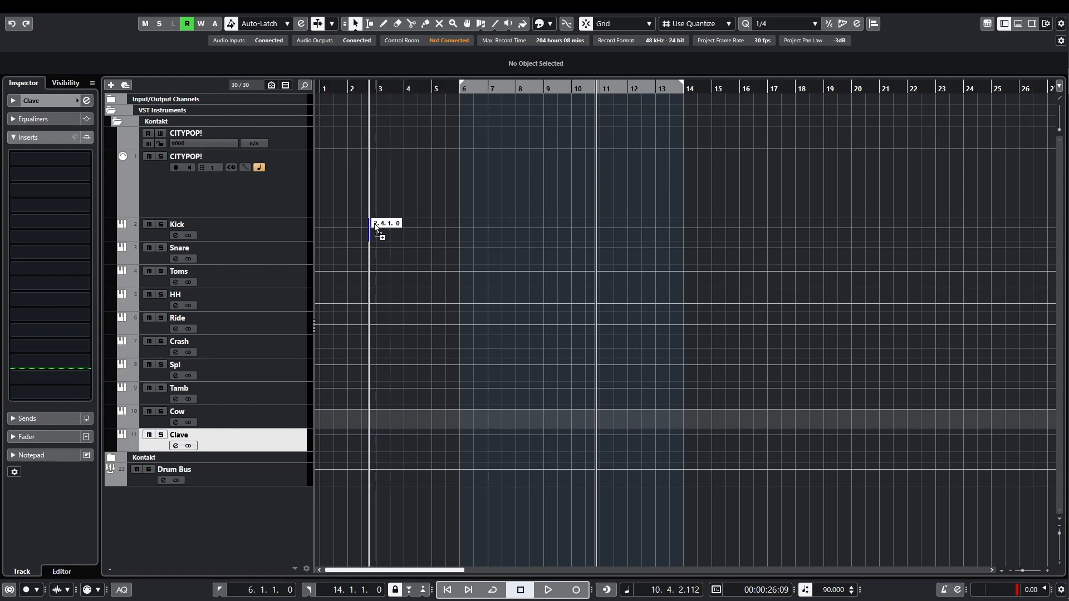
pyautogui.moveTo(345, 192); pyautogui.dragTo(346, 189)
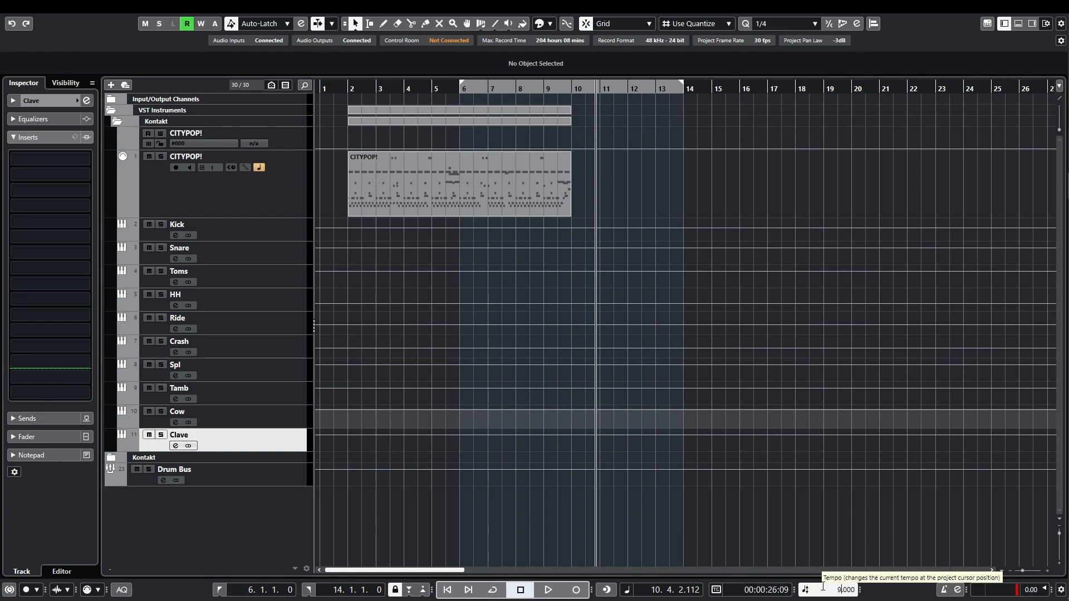
# Set the project tempo to 102 BPM and audition the drum pattern from bar 2.
pyautogui.press('Return')
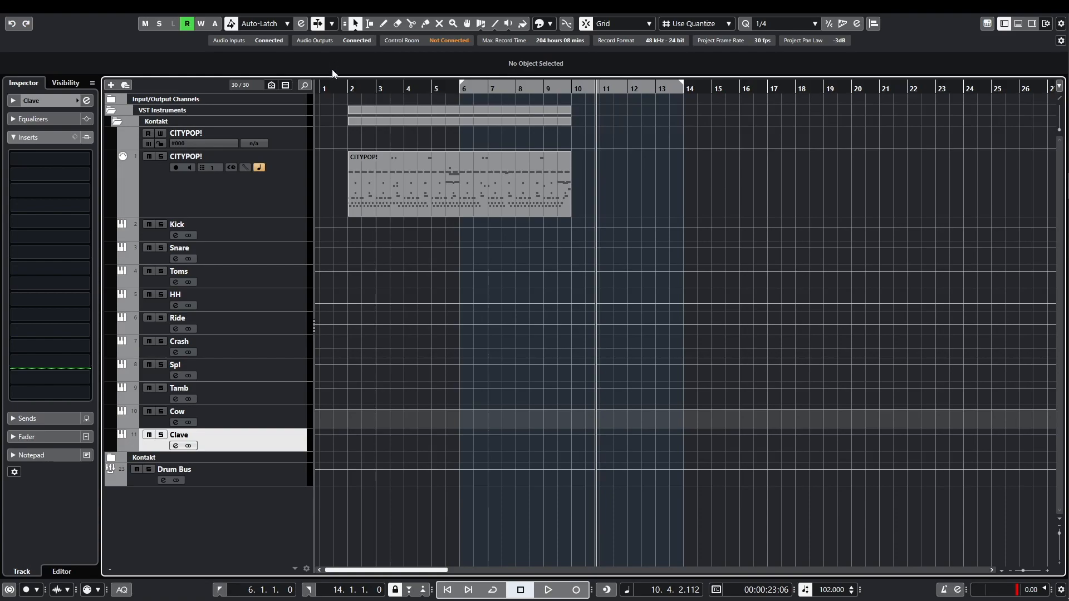
pyautogui.click(352, 87)
pyautogui.press('space')
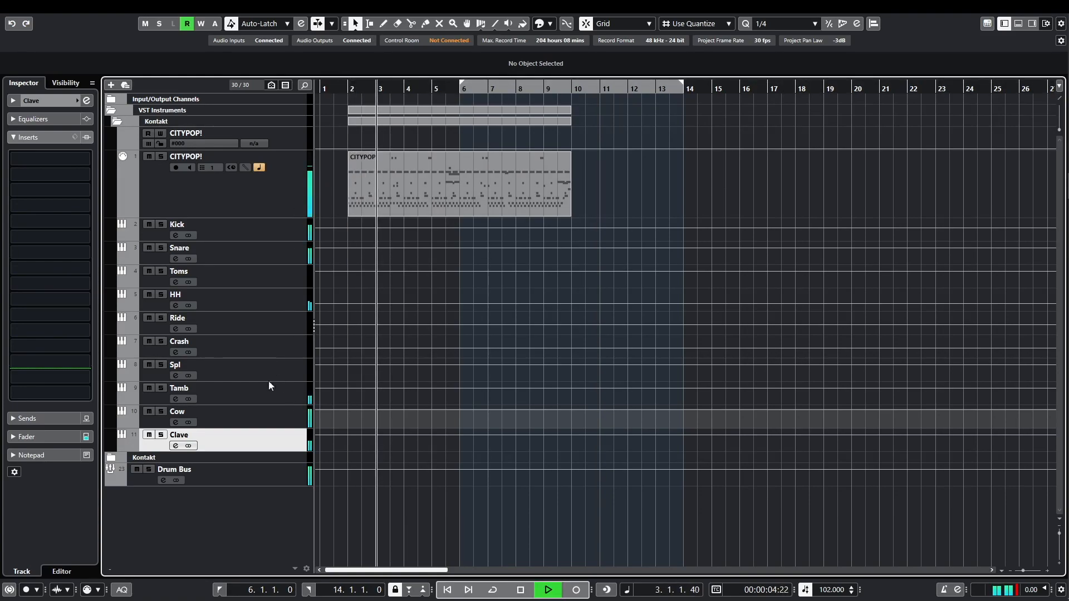
pyautogui.press('space')
# Lower the Cow channel's level to -6.95 dB during playback and turn off its automation read.
pyautogui.click(293, 419)
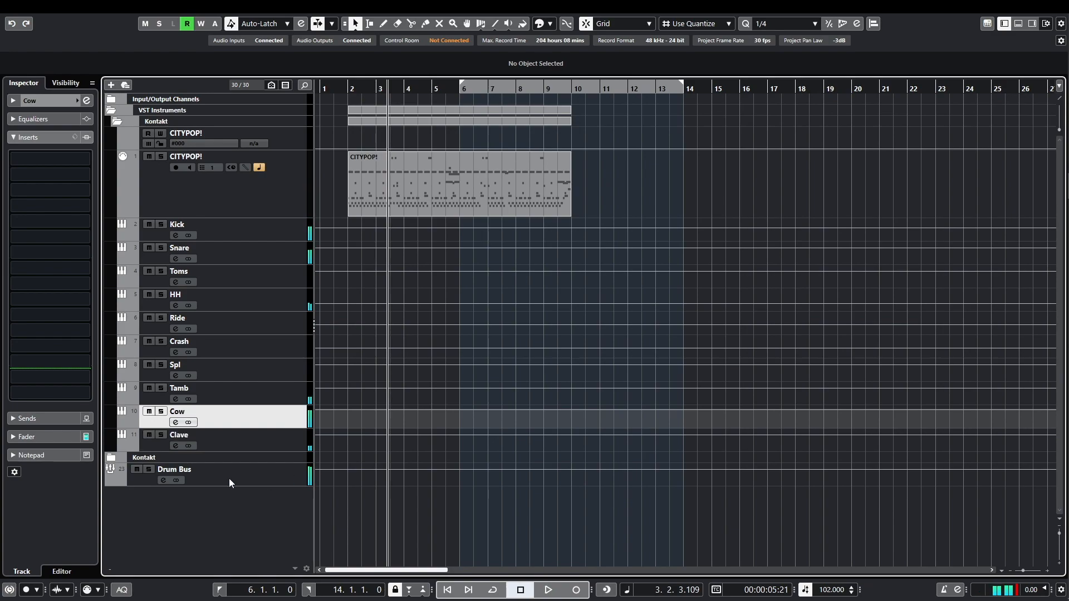
pyautogui.click(14, 438)
pyautogui.press('space')
pyautogui.moveTo(35, 296)
pyautogui.mouseDown()
pyautogui.moveTo(33, 283)
pyautogui.moveTo(36, 310)
pyautogui.moveTo(32, 289)
pyautogui.mouseUp()
pyautogui.click(44, 372)
pyautogui.press('space')
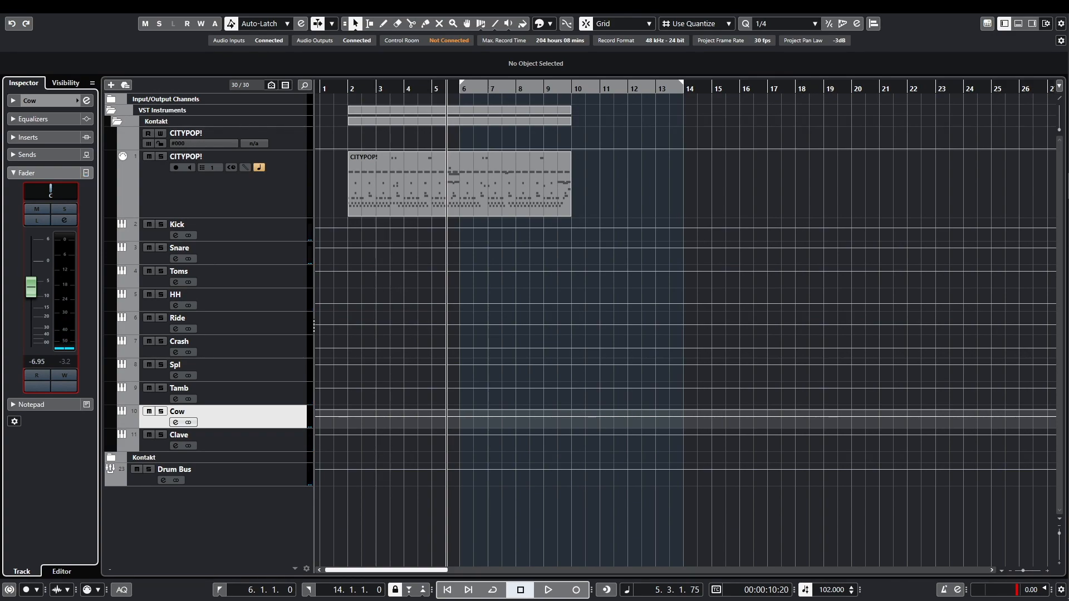
# Set the cycle range from bar 2 to bar 10, enable cycling, and audition the pattern from about bar 2.
pyautogui.moveTo(352, 80); pyautogui.dragTo(573, 95)
pyautogui.click(493, 87)
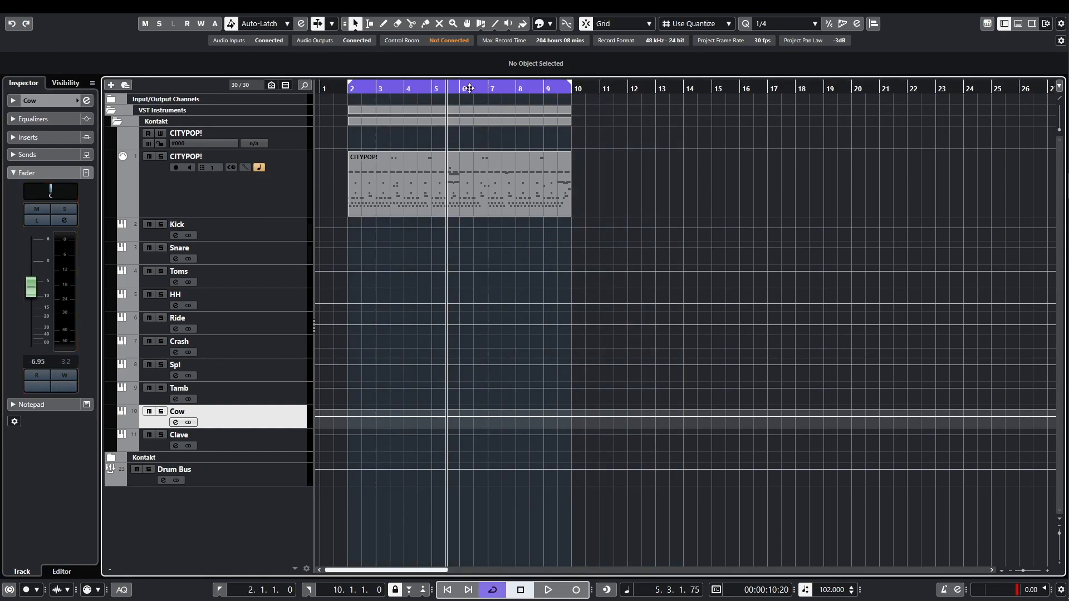
pyautogui.click(364, 91)
pyautogui.press('space')
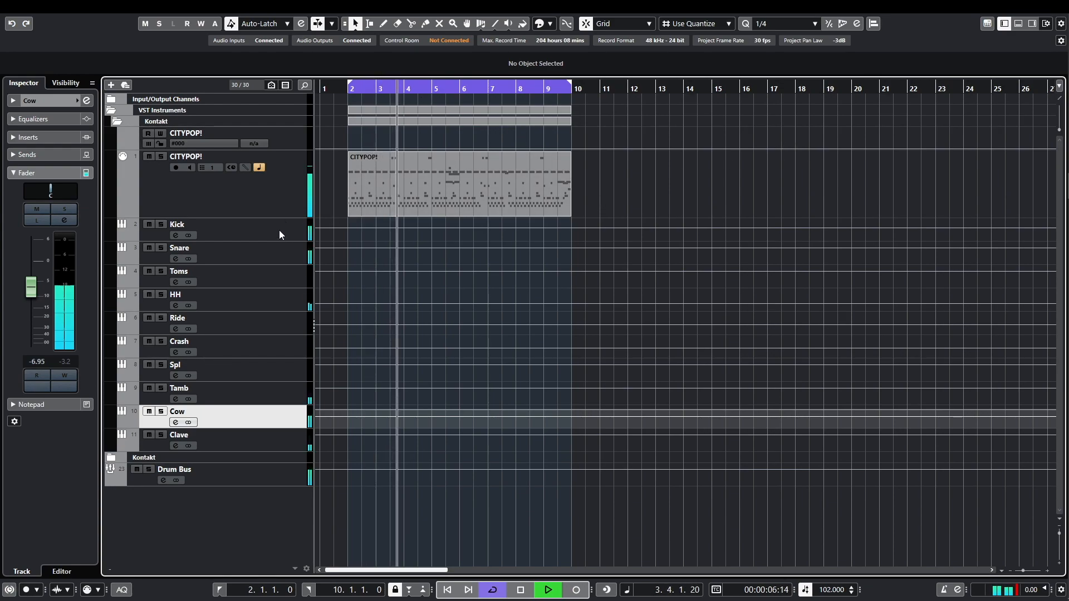
pyautogui.press('space')
# Stop playback, show the Snare channel's insert effects, and view the CITYPOP! multi-output instrument in Kontakt.
pyautogui.click(278, 251)
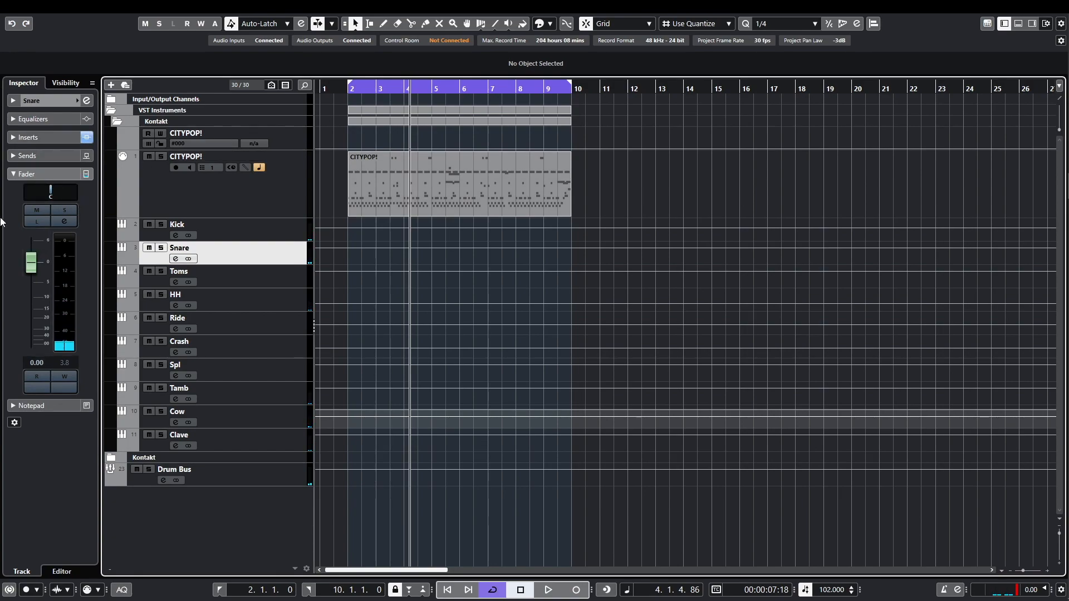
pyautogui.click(45, 139)
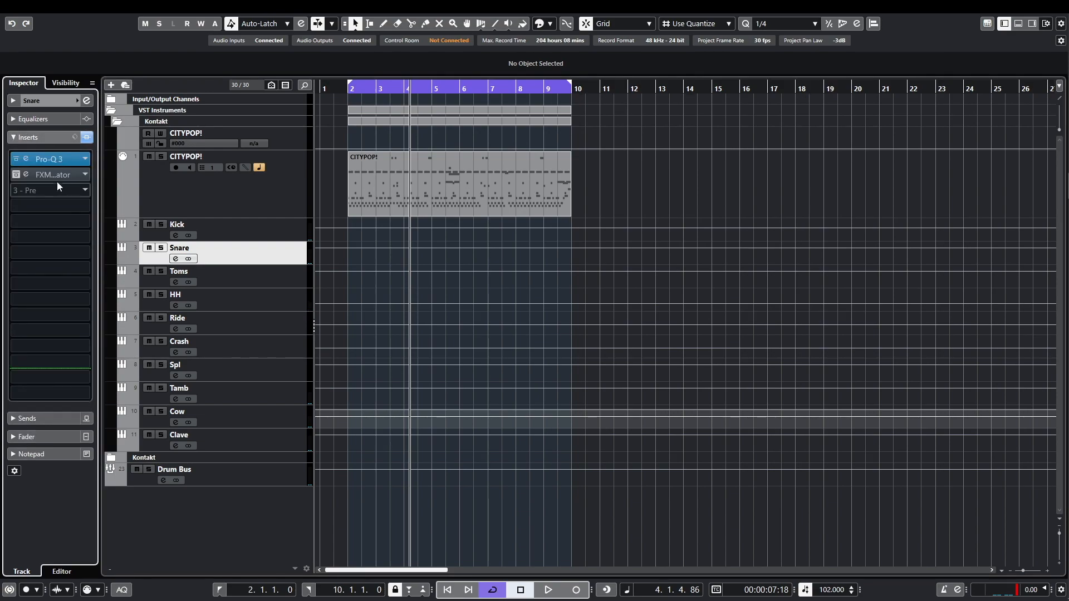
pyautogui.click(26, 174)
pyautogui.click(281, 197)
pyautogui.click(86, 217)
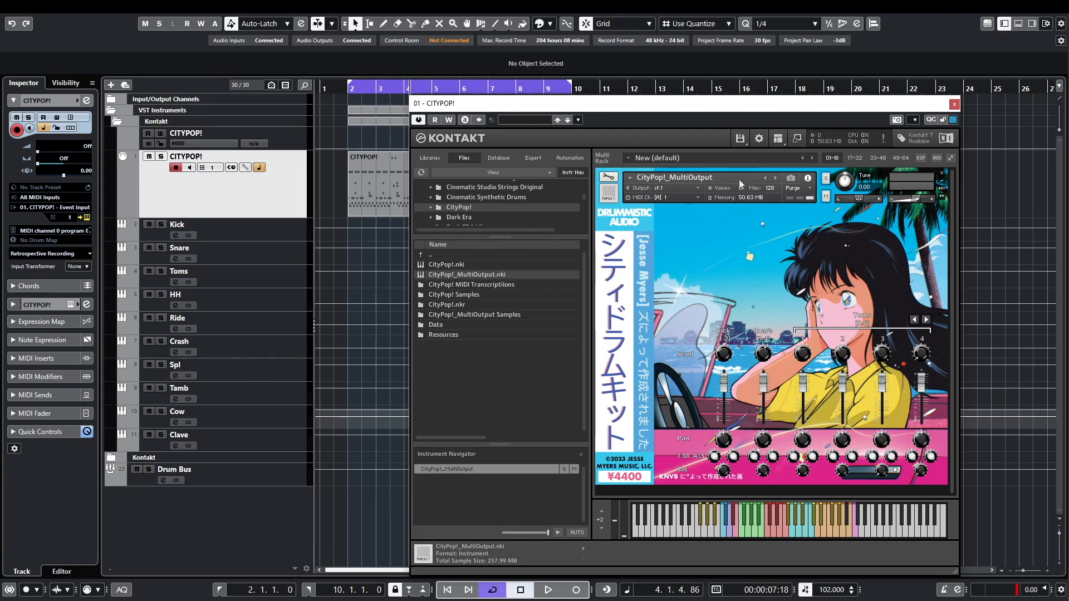
pyautogui.click(954, 105)
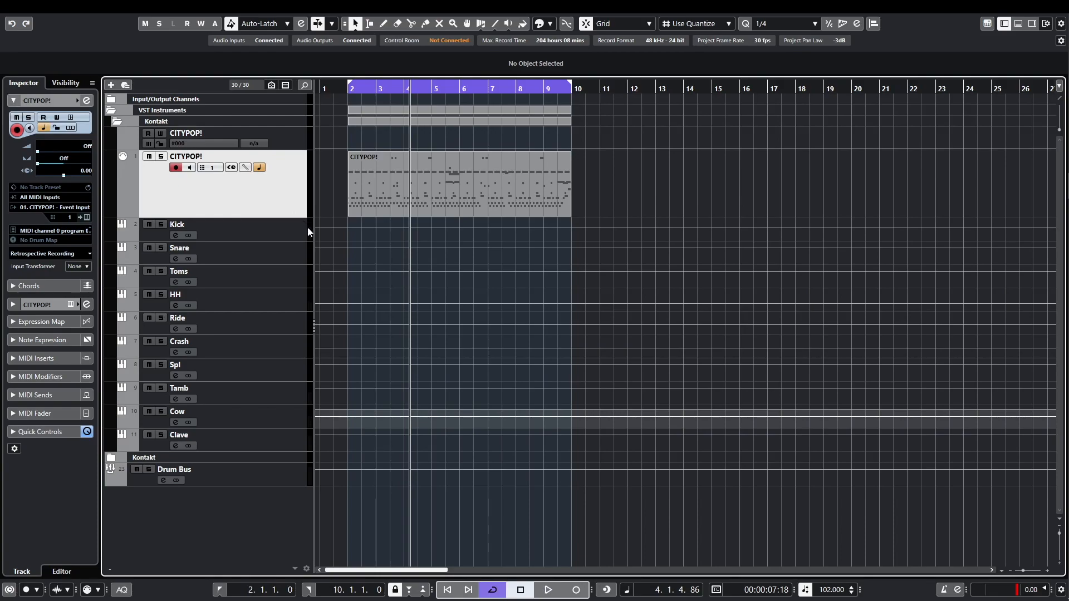
# Activate the FX Modulator insert on the Snare channel and check its Pitch Shifter Detune setting.
pyautogui.click(267, 251)
pyautogui.click(16, 176)
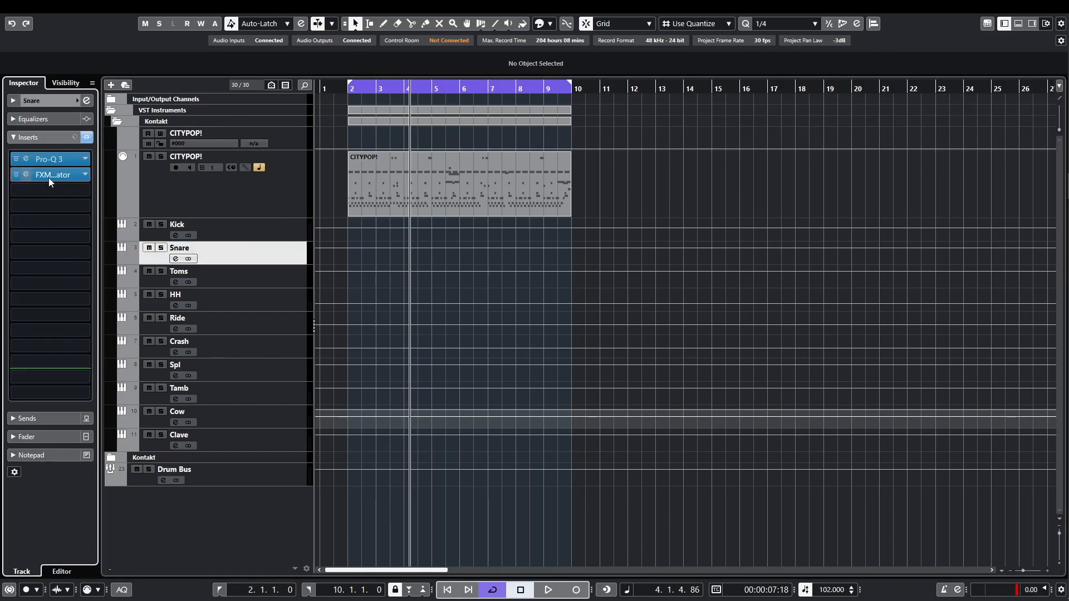
pyautogui.click(49, 176)
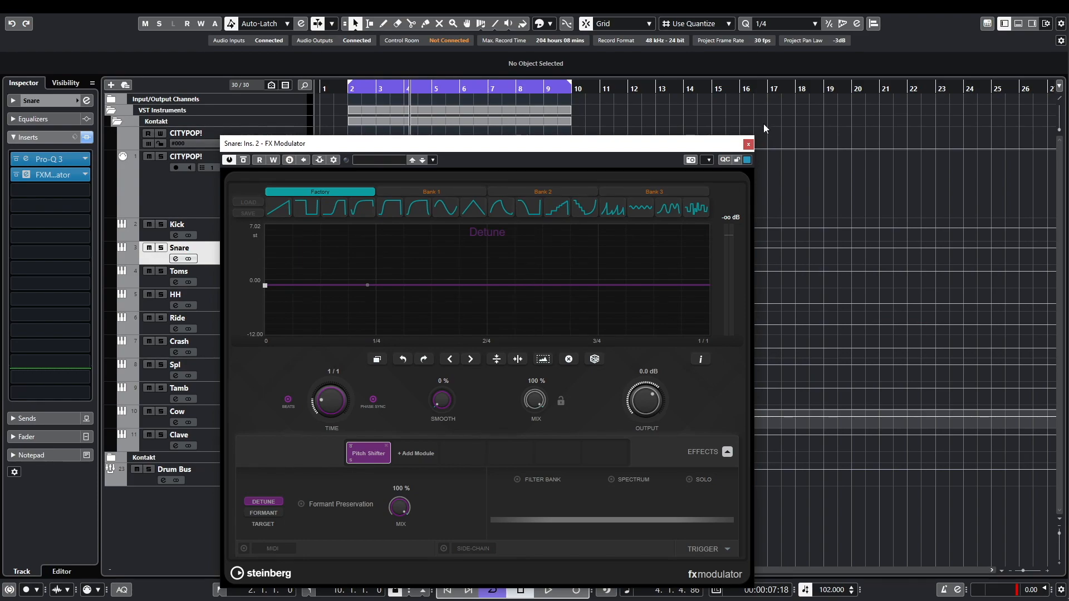
pyautogui.click(749, 144)
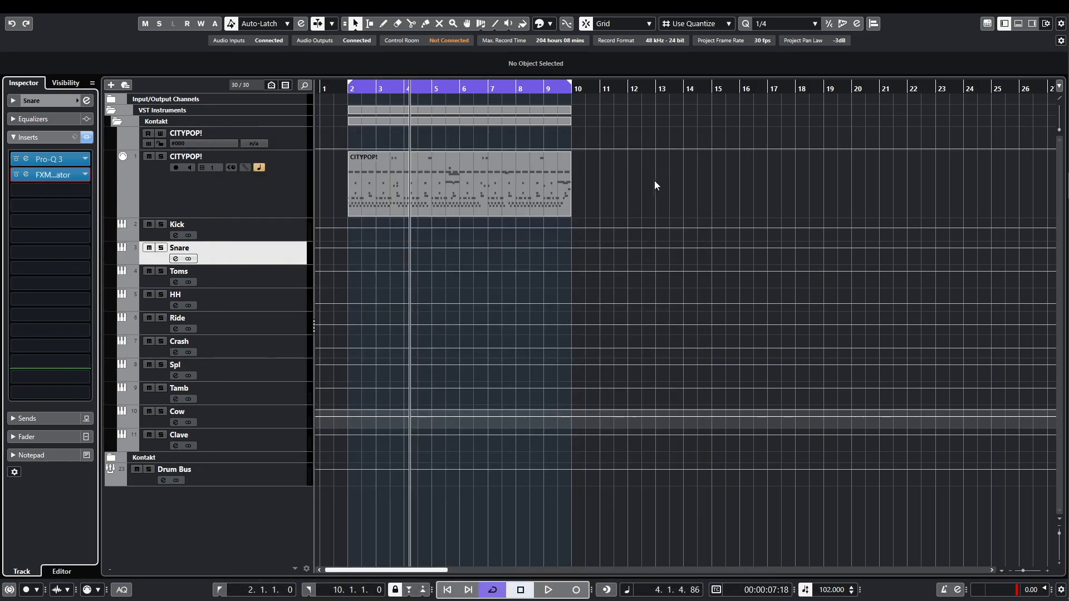
# Play the pattern from just before bar 2 and solo the Snare channel.
pyautogui.scroll(2, 611, 189)
pyautogui.hscroll(-3, 581, 192)
pyautogui.scroll(2, 389, 103)
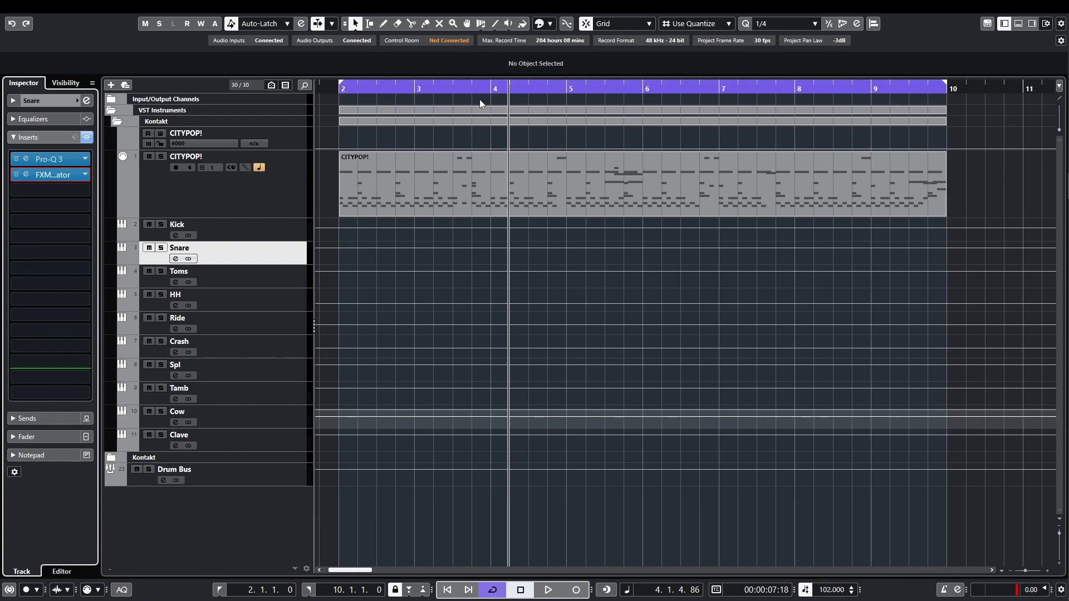
pyautogui.scroll(-1, 377, 94)
pyautogui.hscroll(-1, 437, 140)
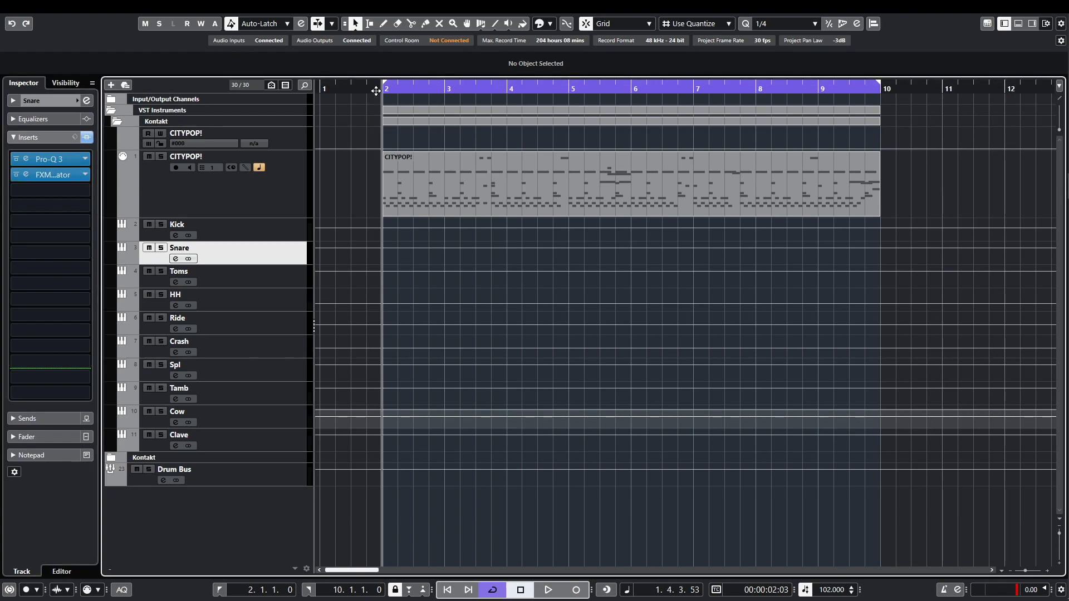
pyautogui.press('space')
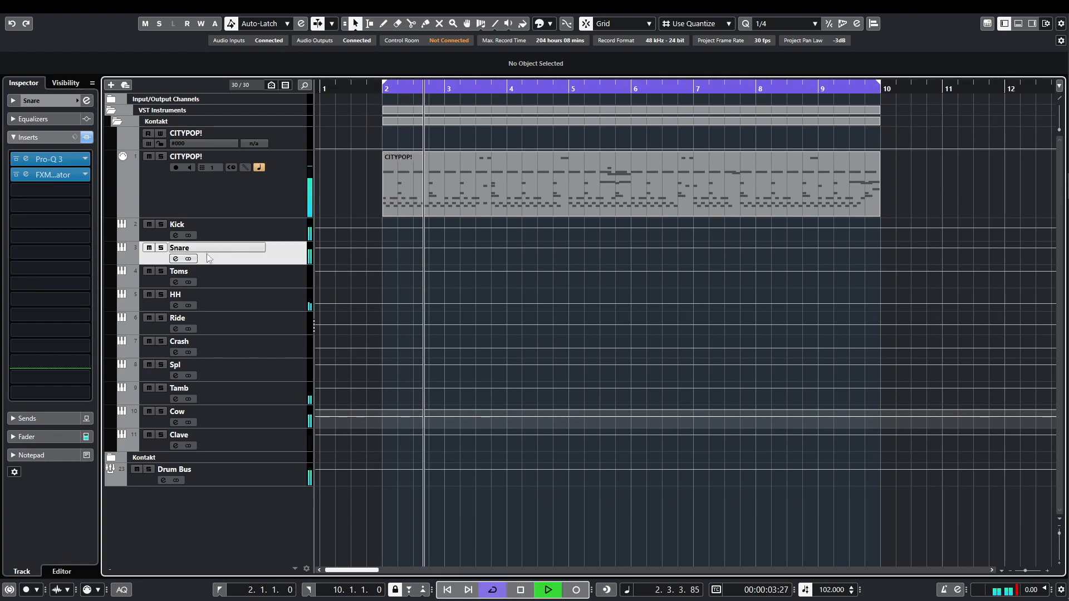
pyautogui.click(161, 248)
# Compare the soloed Snare with FX Modulator bypassed and active, and stop playback.
pyautogui.click(53, 174)
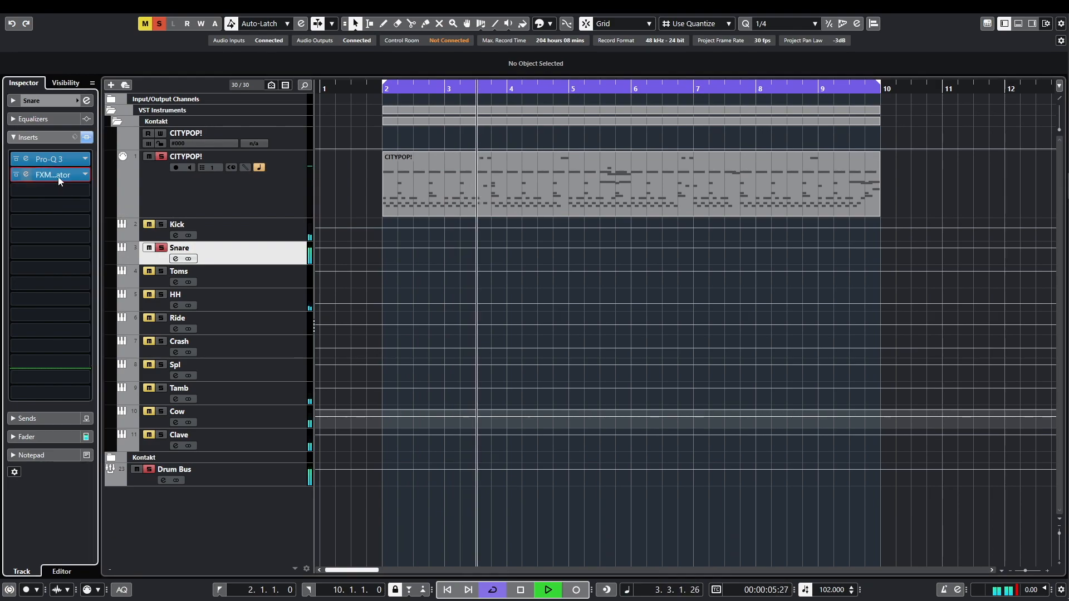
pyautogui.click(229, 160)
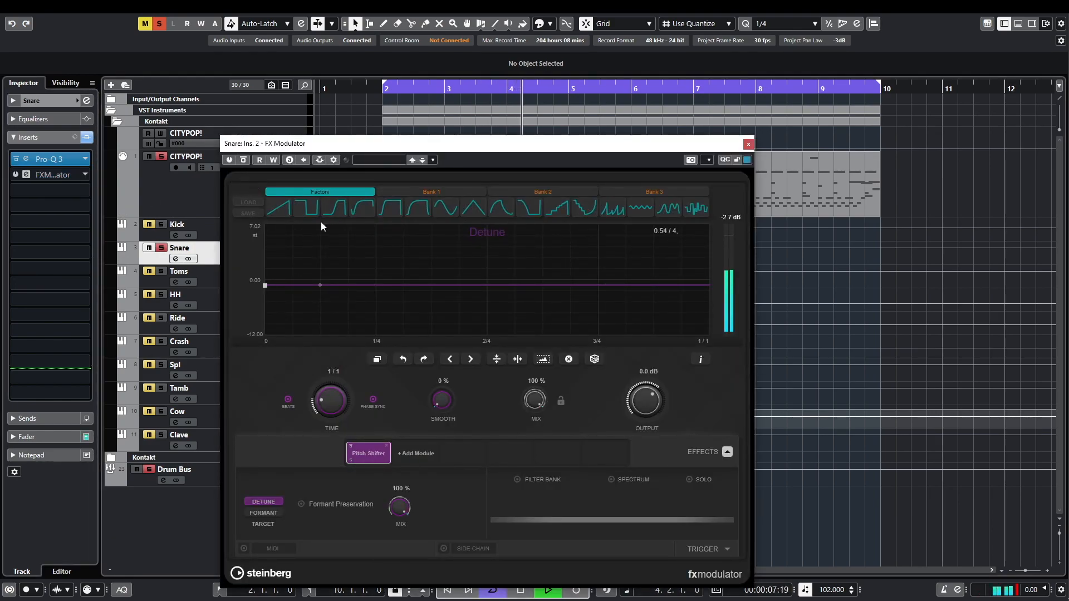
pyautogui.click(229, 159)
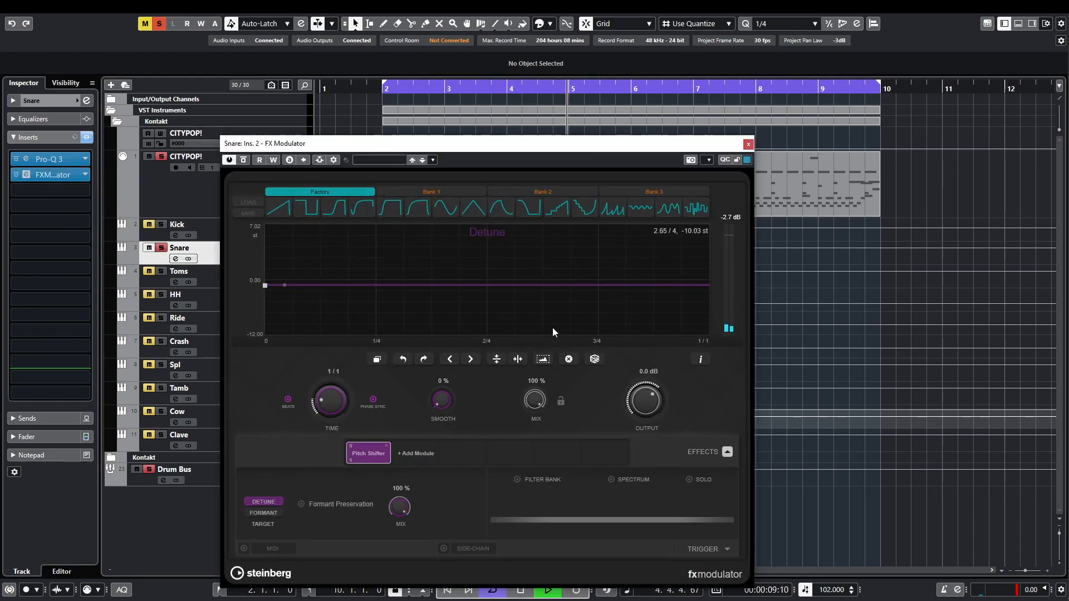
pyautogui.click(748, 144)
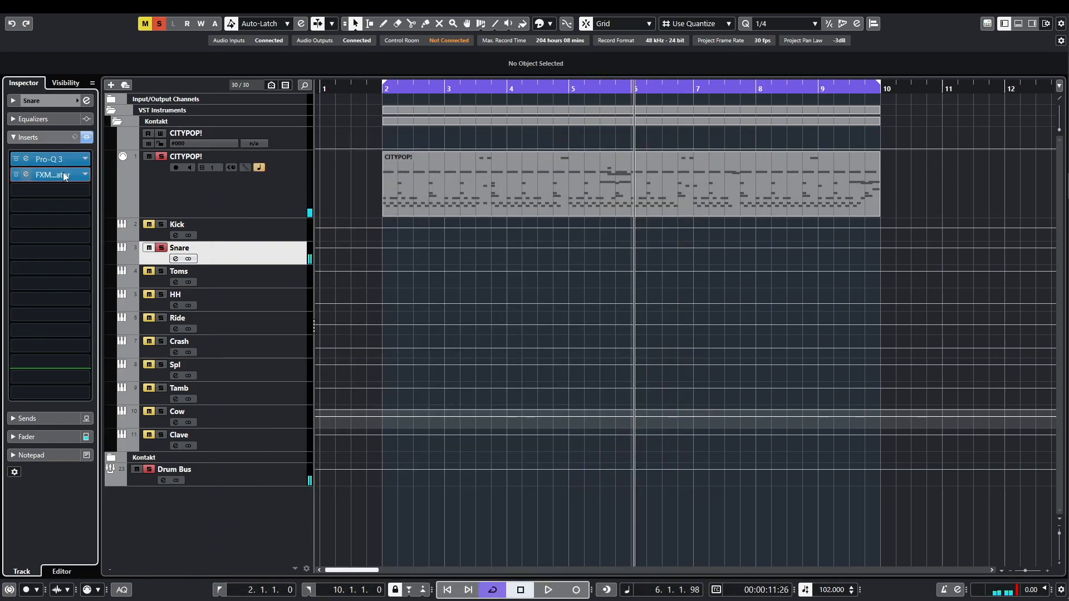
# In the Snare's Pro-Q 3, reduce the low bell boost to about +5 dB and move the purple cut to 209.85 Hz at -4.55 dB while auditioning.
pyautogui.click(49, 161)
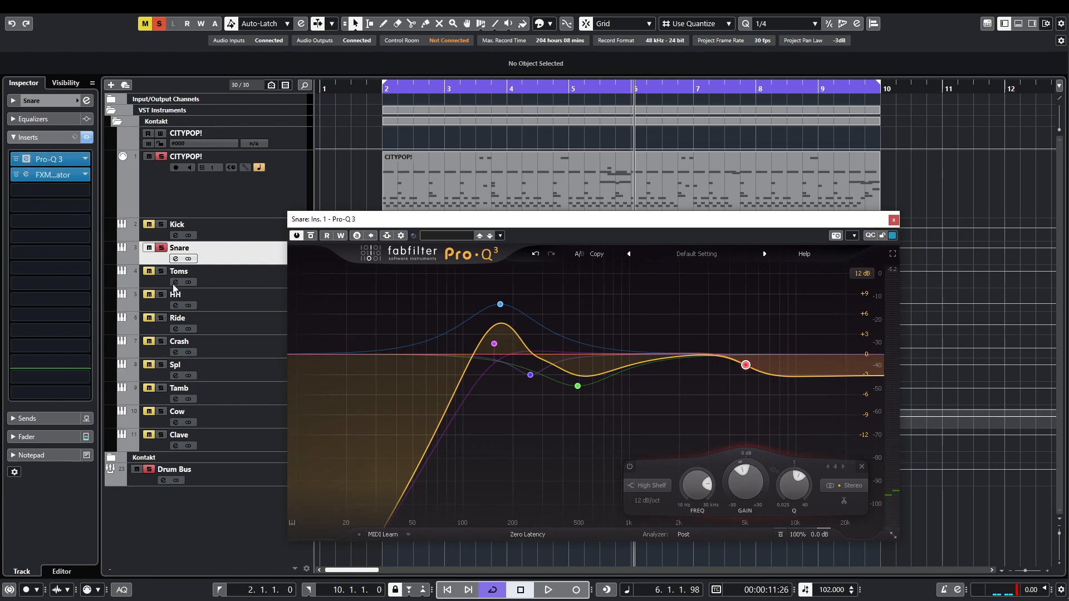
pyautogui.moveTo(500, 304); pyautogui.dragTo(469, 300)
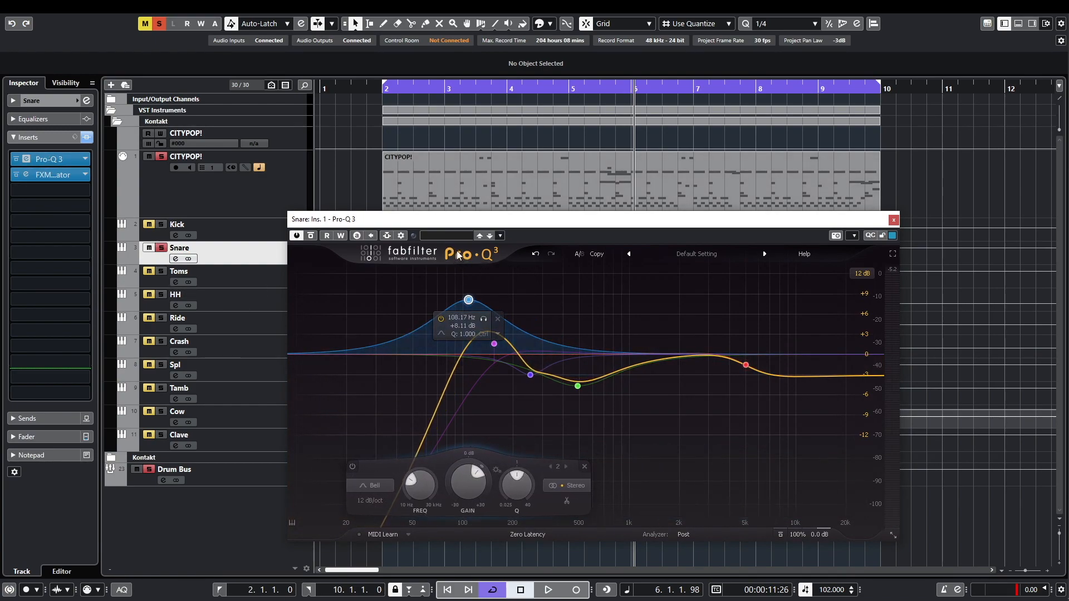
pyautogui.press('space')
pyautogui.moveTo(468, 300); pyautogui.dragTo(495, 319)
pyautogui.moveTo(530, 375)
pyautogui.mouseDown()
pyautogui.moveTo(497, 351)
pyautogui.moveTo(517, 386)
pyautogui.mouseUp()
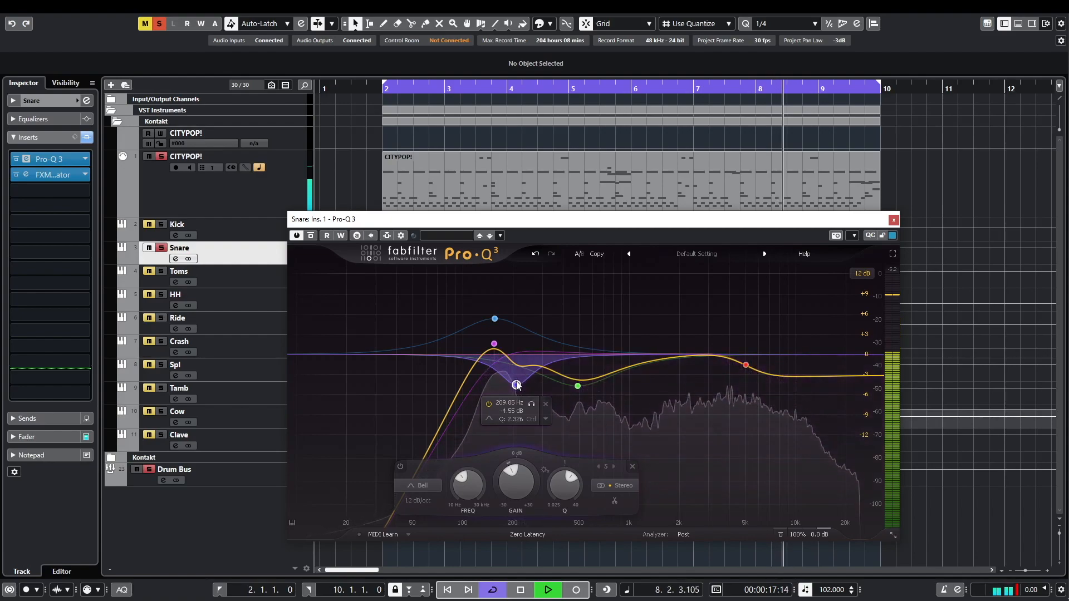
pyautogui.click(893, 220)
pyautogui.press('space')
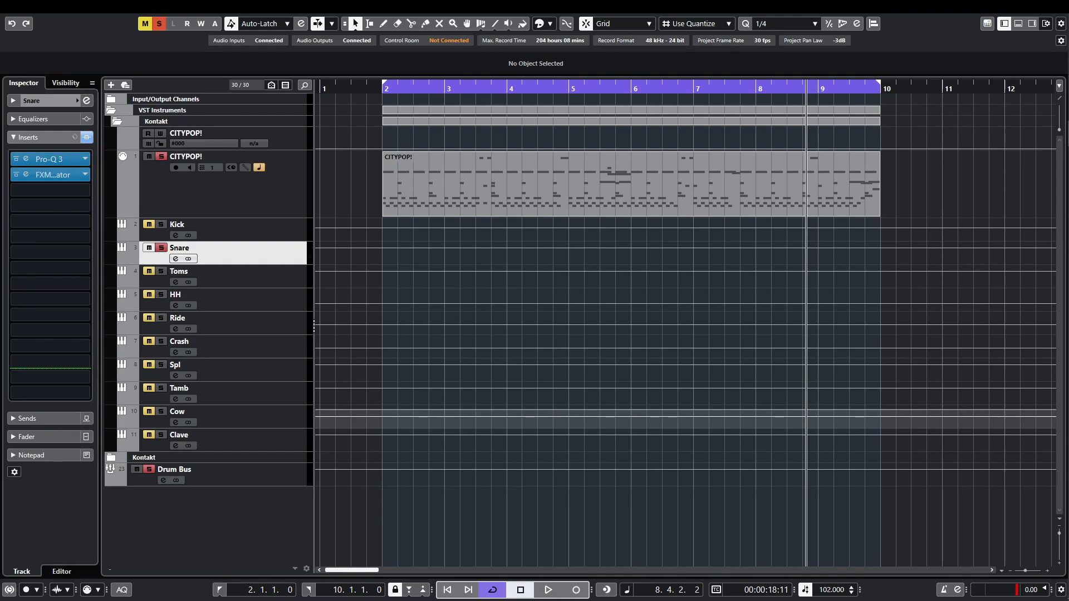
# Set the high shelf in the Snare's Pro-Q 3 to +4.88 dB at 4943.3 Hz and start playback.
pyautogui.click(53, 188)
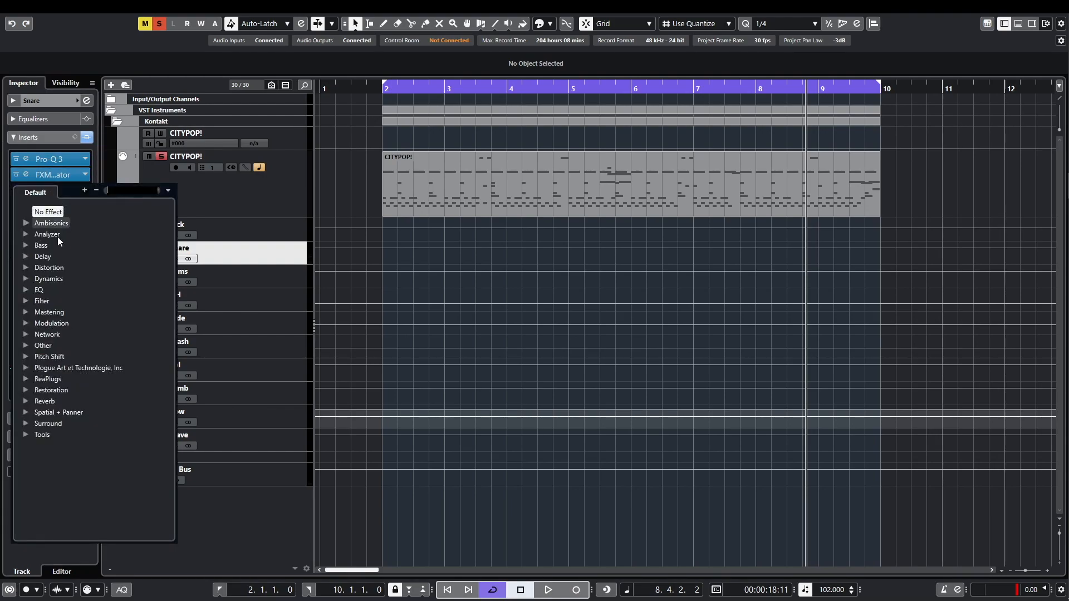
pyautogui.click(58, 165)
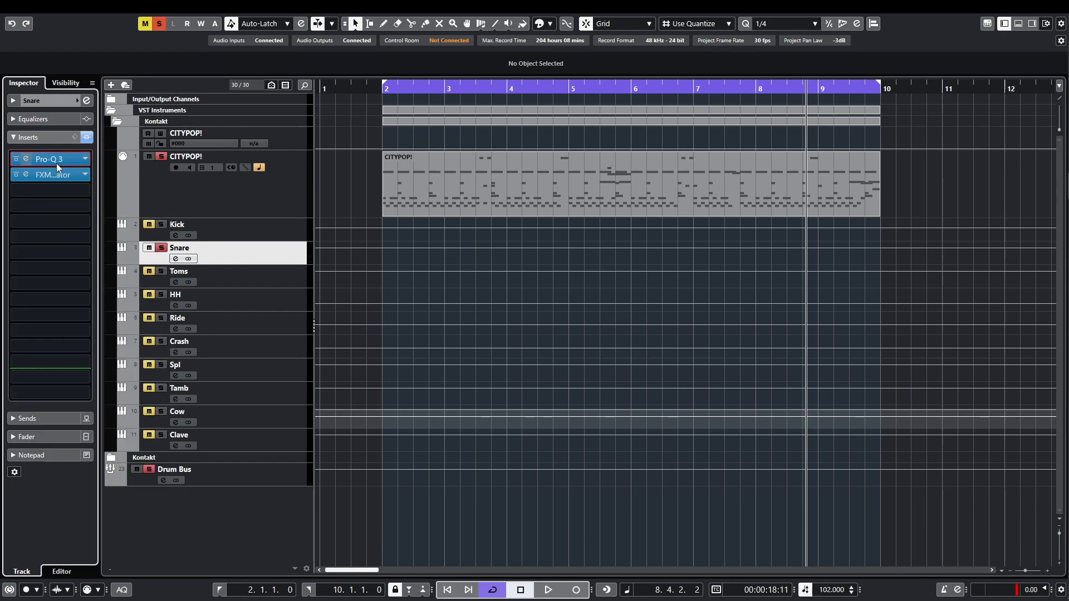
pyautogui.click(56, 163)
pyautogui.moveTo(746, 364); pyautogui.dragTo(746, 316)
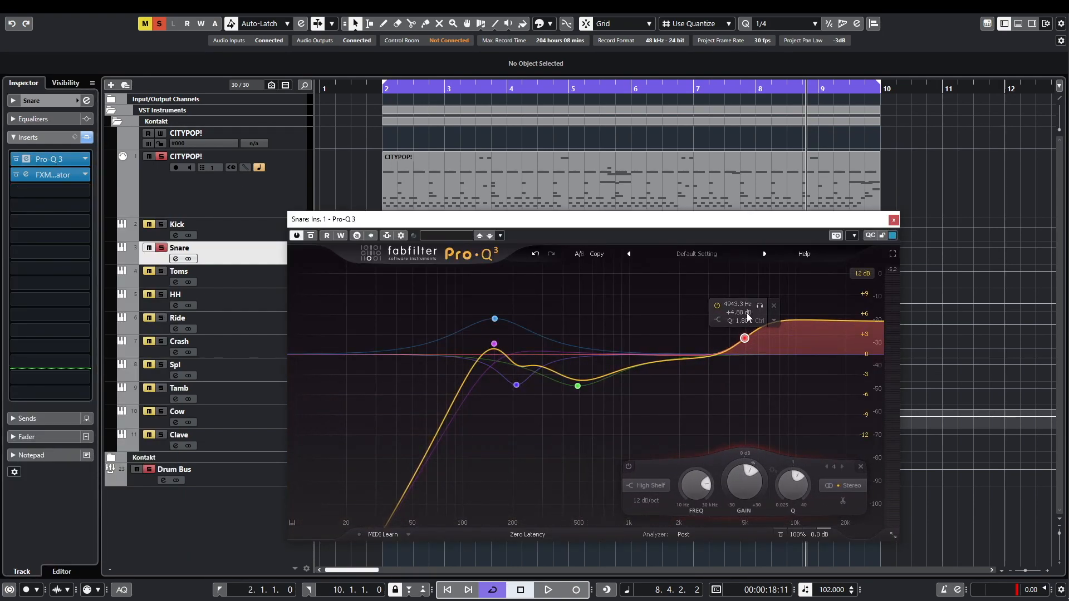
pyautogui.press('space')
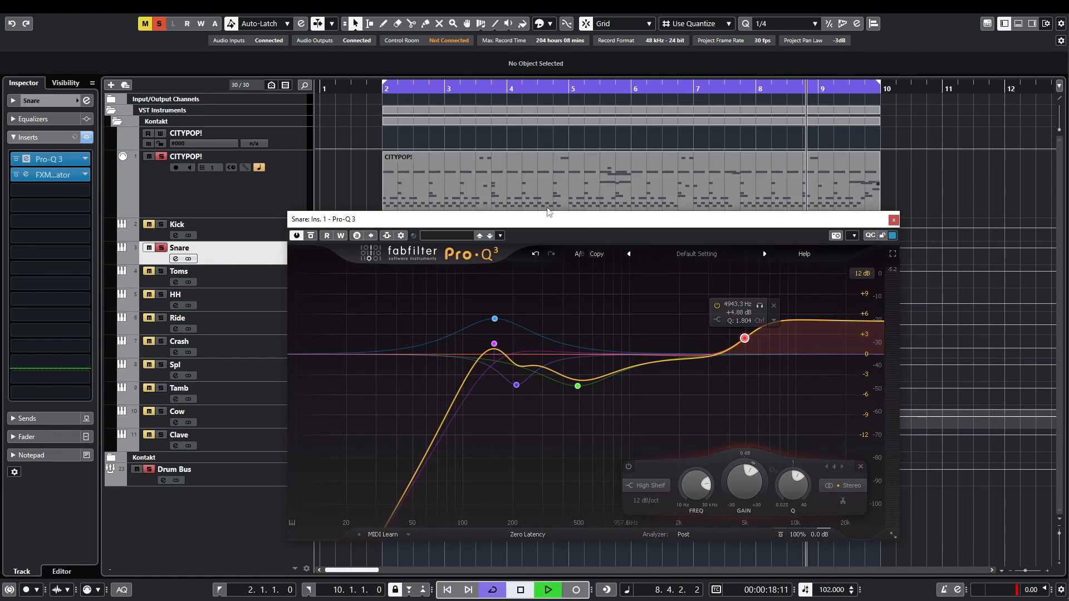
# Stop playback and insert Kramer Tape Stereo in the Snare channel's third insert slot.
pyautogui.click(68, 188)
pyautogui.click(288, 204)
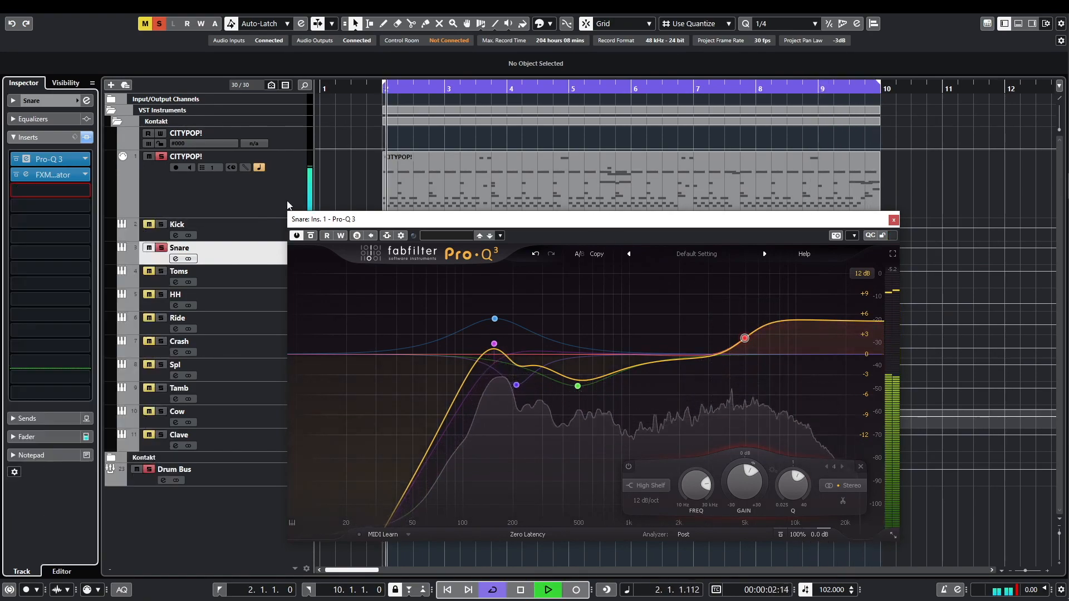
pyautogui.press('space')
pyautogui.click(79, 188)
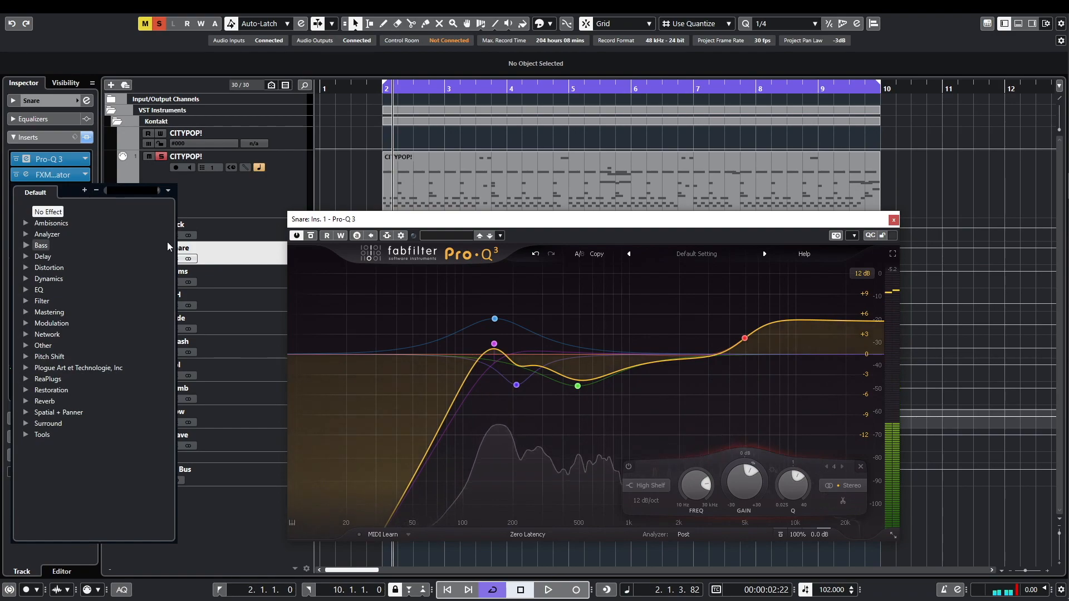
pyautogui.write('kramer')
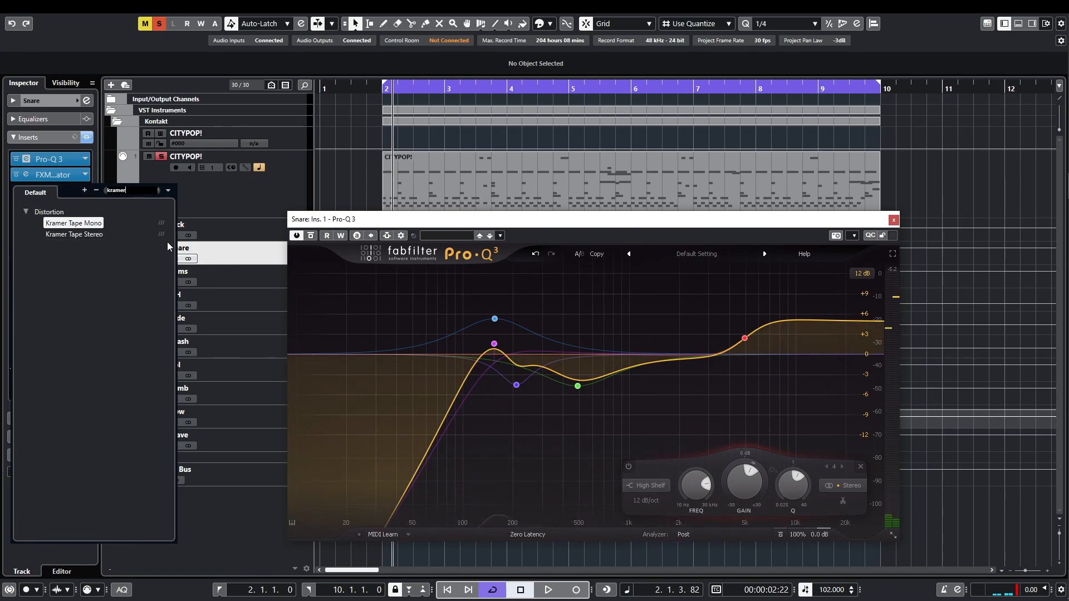
pyautogui.click(98, 245)
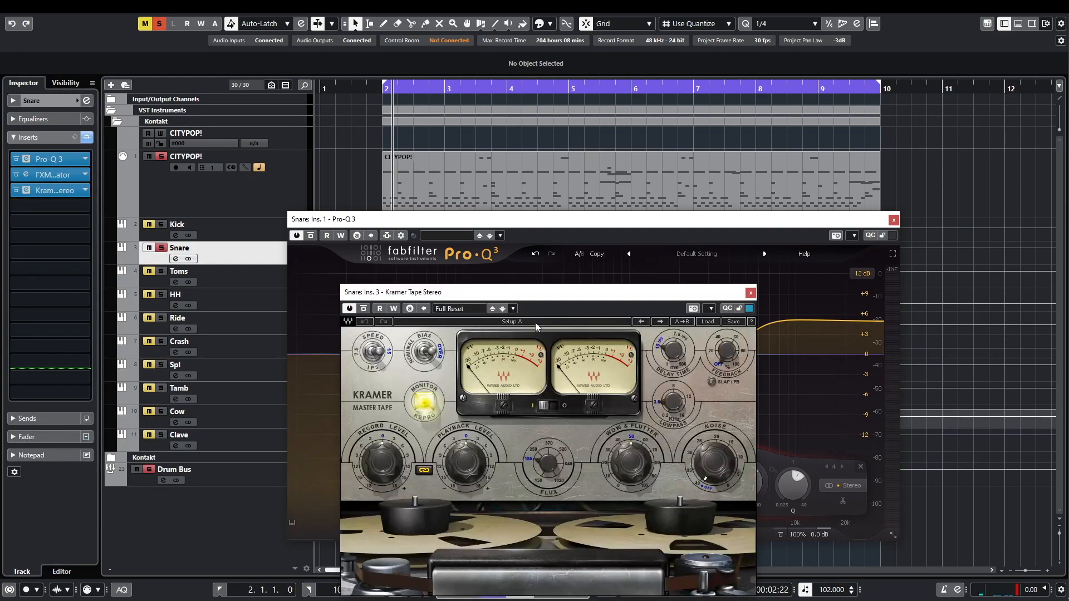
# Adjust Kramer Tape's noise and record level, set the speed to 7.5 ips with over bias, and audition the soloed Snare.
pyautogui.moveTo(711, 483)
pyautogui.mouseDown()
pyautogui.moveTo(711, 425)
pyautogui.moveTo(711, 480)
pyautogui.mouseUp()
pyautogui.moveTo(392, 463); pyautogui.dragTo(392, 474)
pyautogui.click(423, 355)
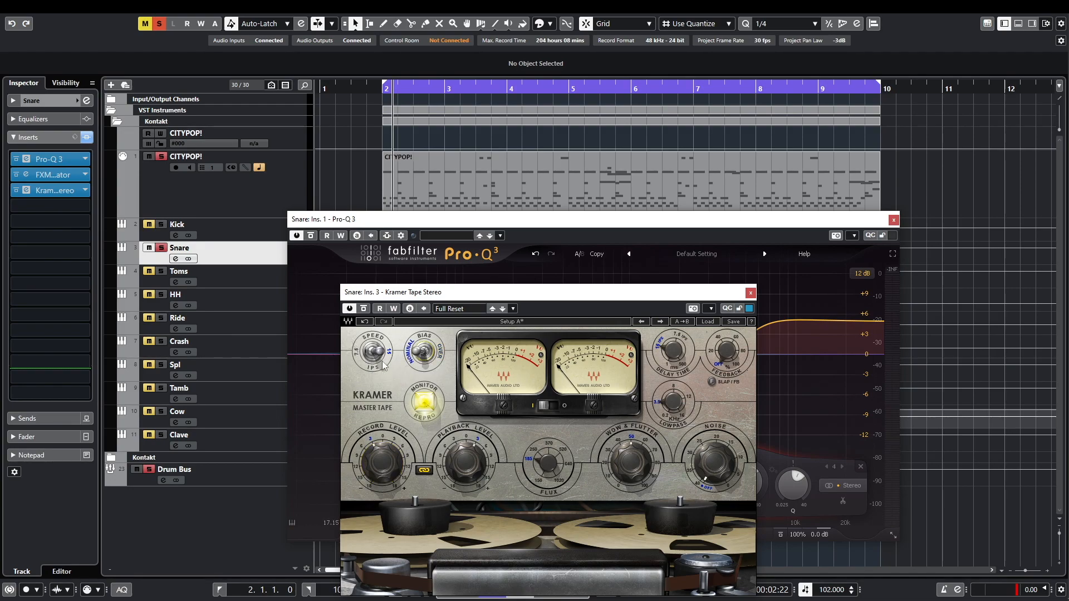
pyautogui.click(415, 358)
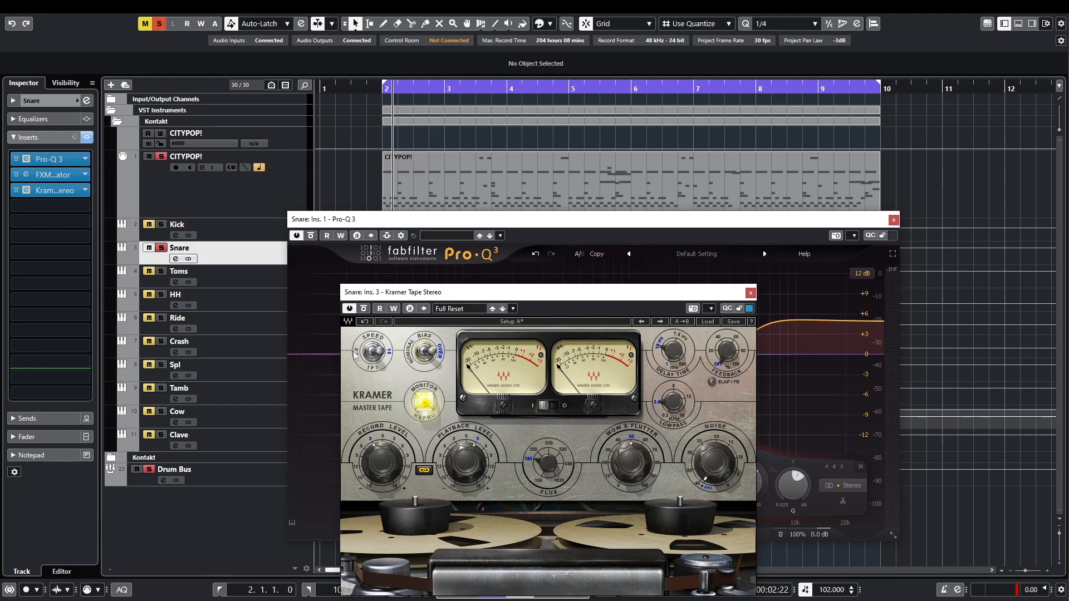
pyautogui.click(380, 357)
pyautogui.press('space')
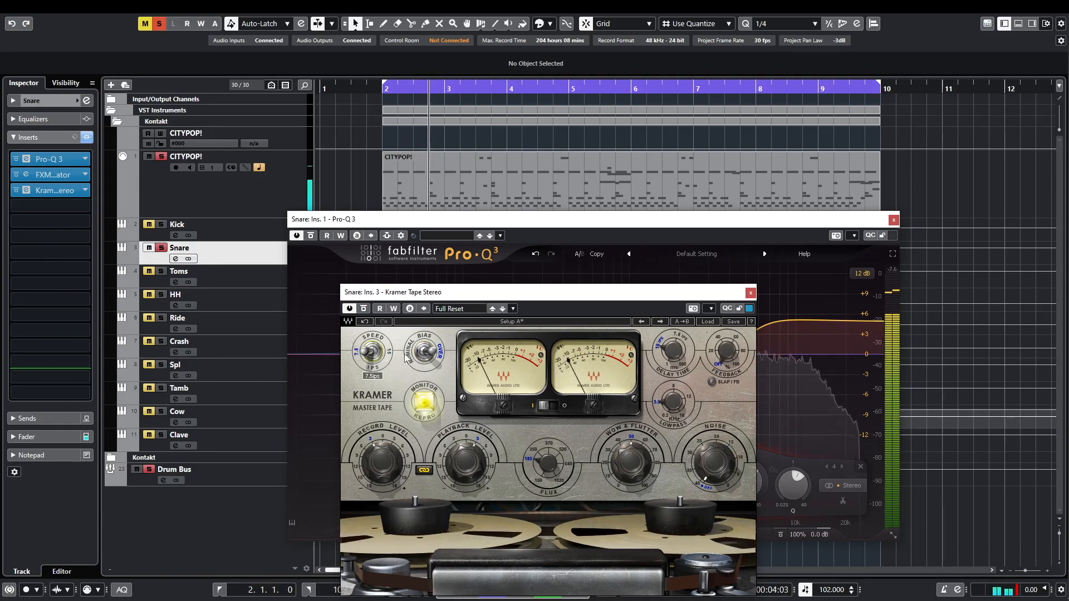
pyautogui.press('space')
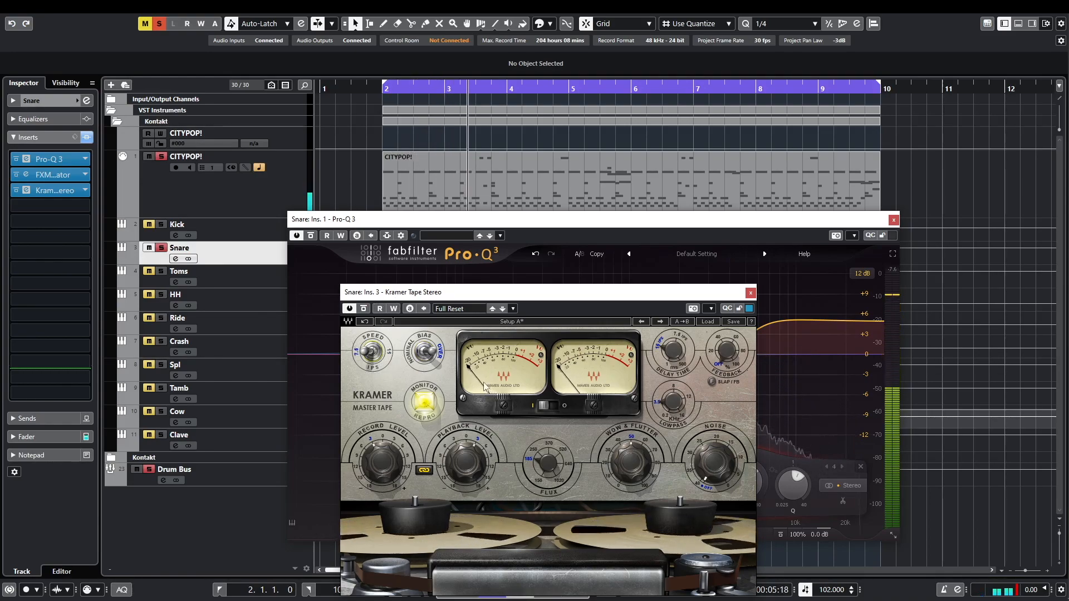
# Clear all solos and raise the Snare's Kramer Tape record level while the full kit plays.
pyautogui.click(159, 24)
pyautogui.press('space')
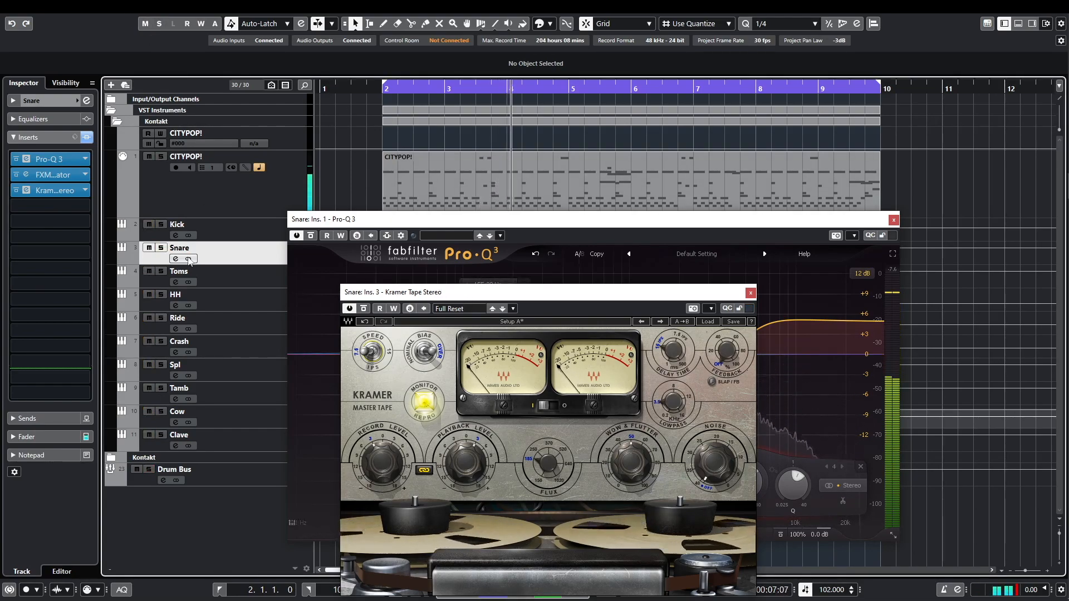
pyautogui.moveTo(388, 474); pyautogui.dragTo(388, 442)
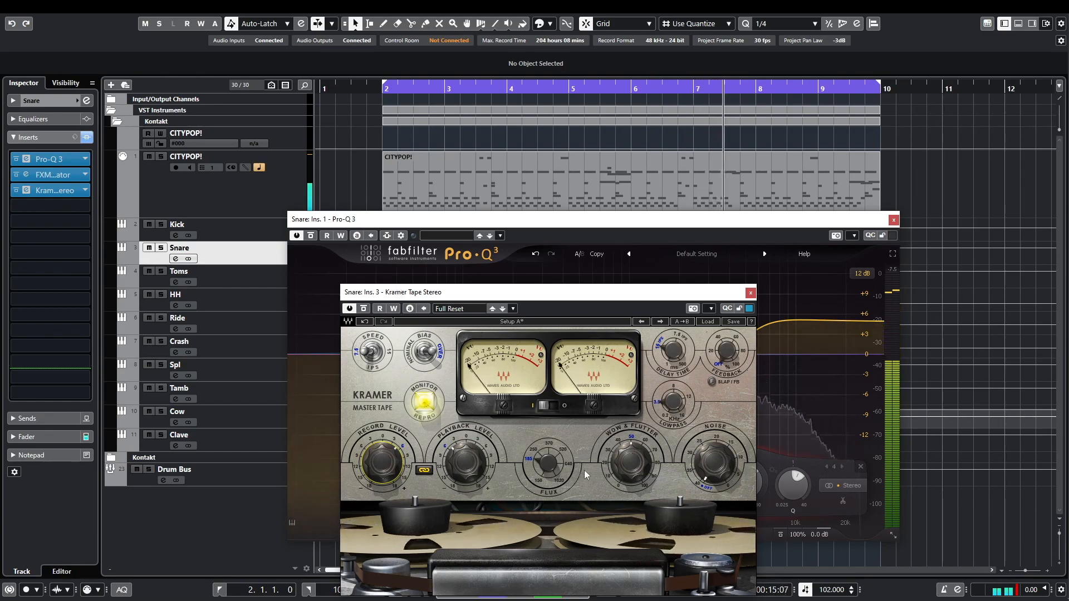
# Switch Kramer Tape's feedback to slap mode, lower its delay low-pass frequency, and set the bias to normal.
pyautogui.click(712, 381)
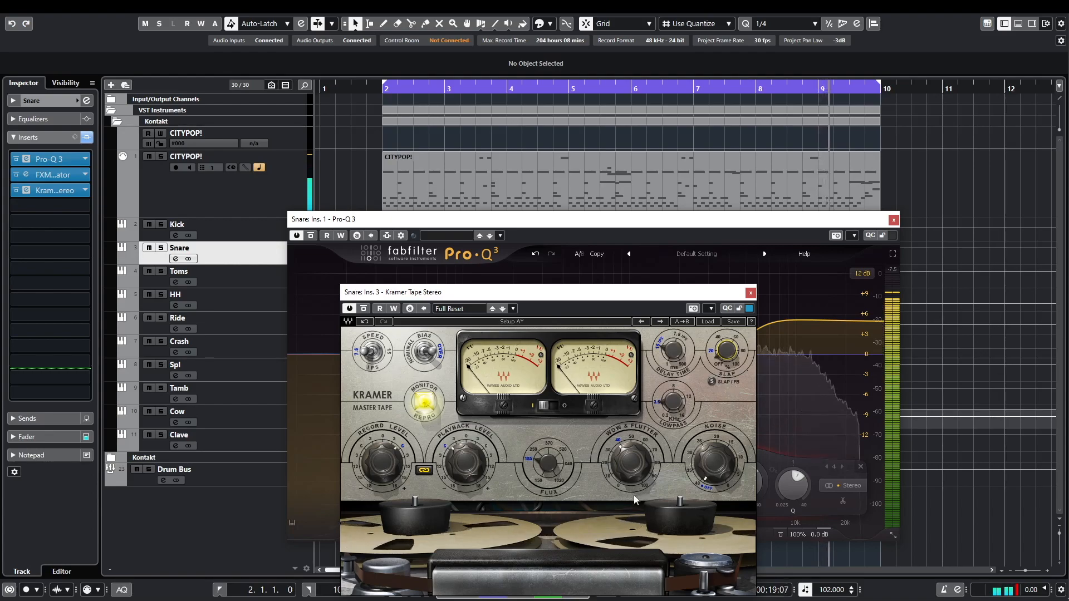
pyautogui.moveTo(673, 401); pyautogui.dragTo(673, 427)
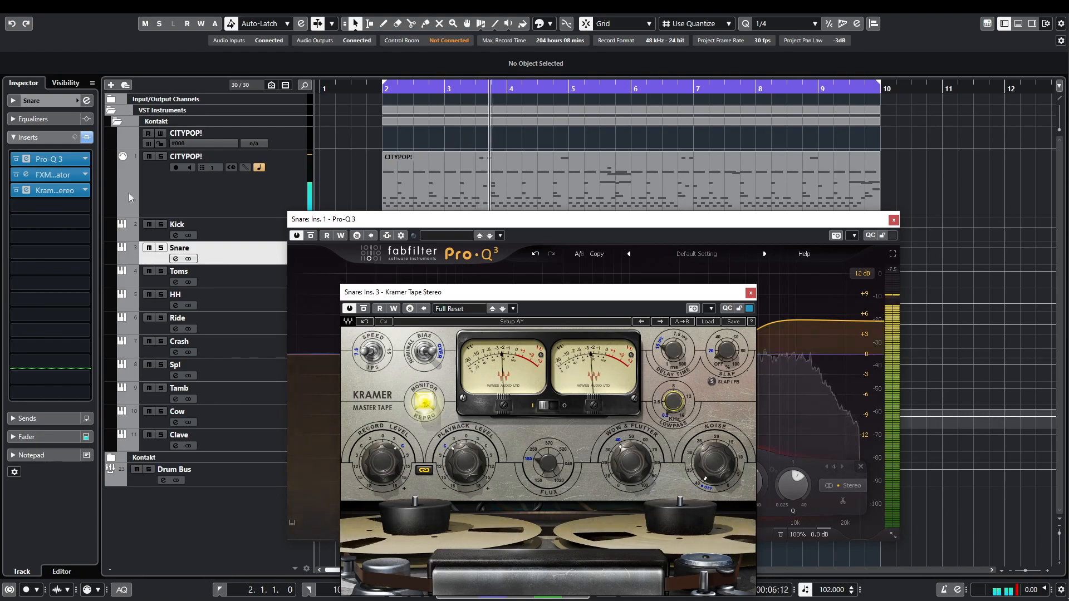
pyautogui.click(425, 352)
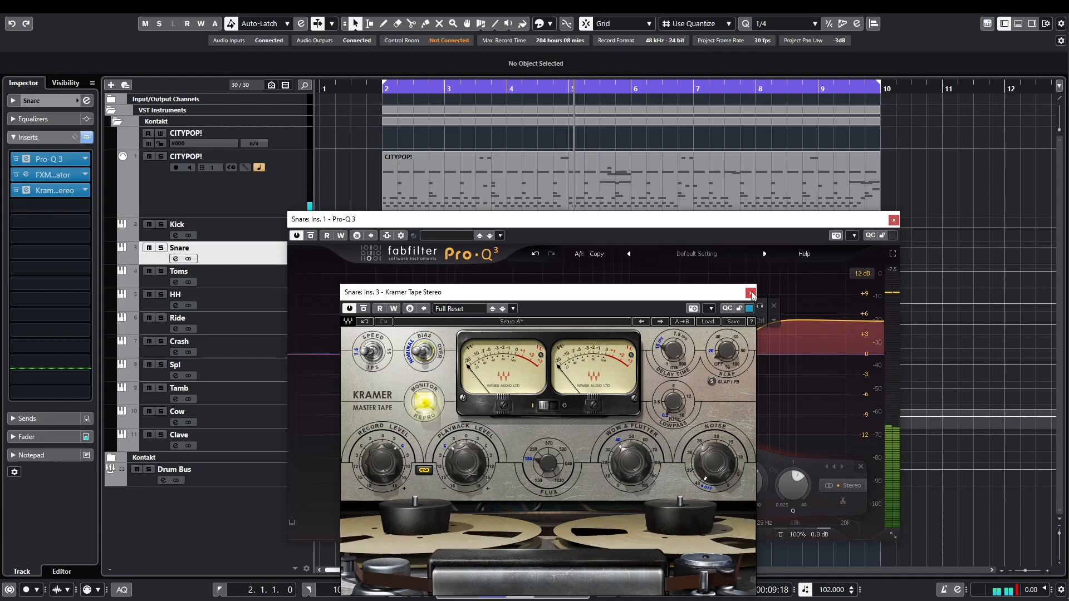
# Close the Snare's plug-in windows and insert RC-20 Retro Color in the Drum Bus's first insert slot.
pyautogui.click(782, 289)
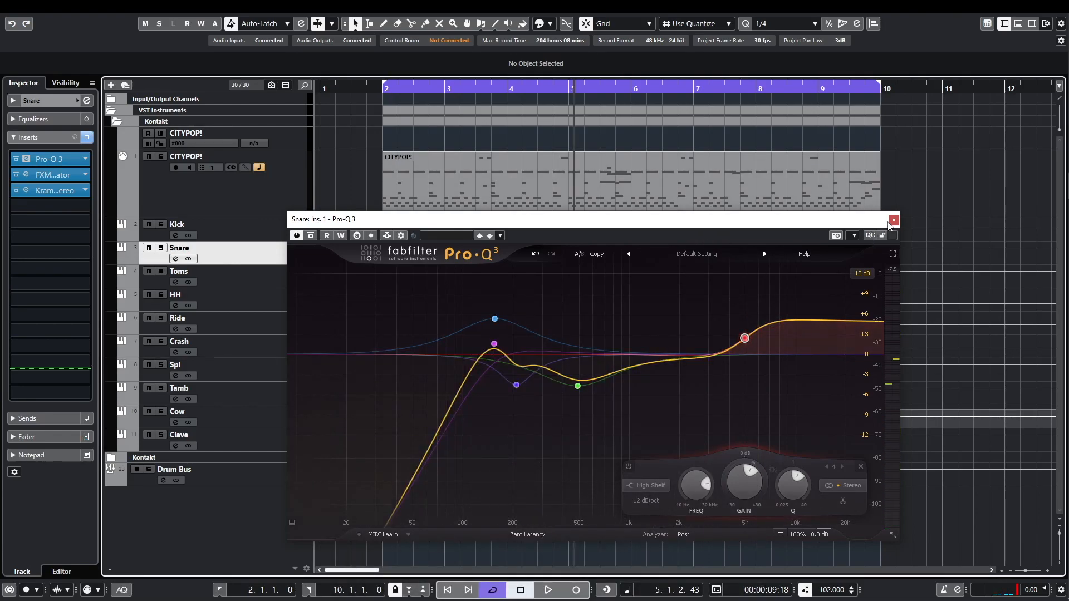
pyautogui.click(894, 219)
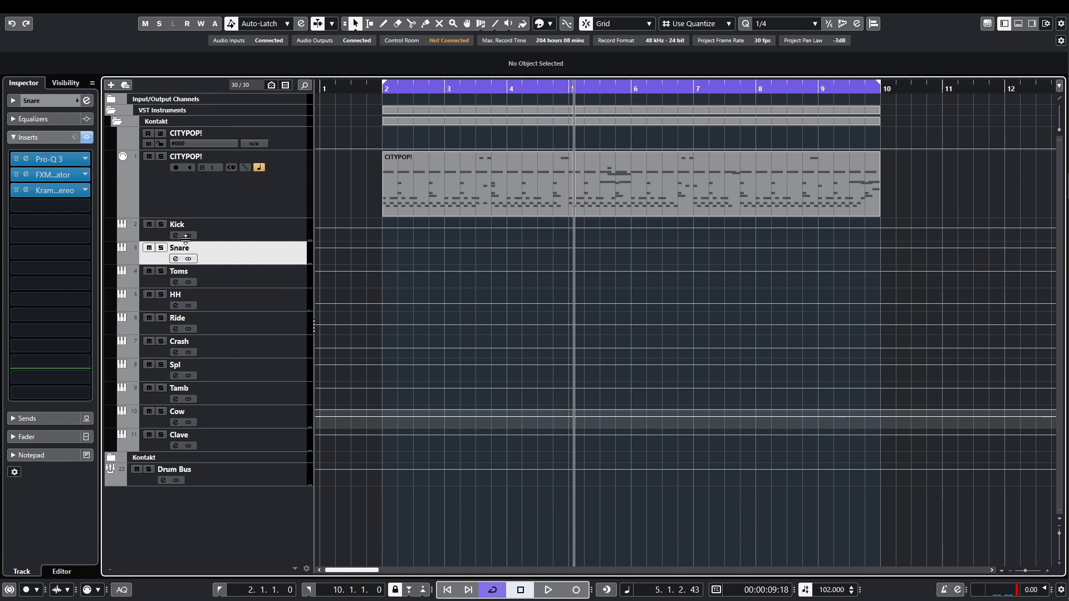
pyautogui.click(302, 475)
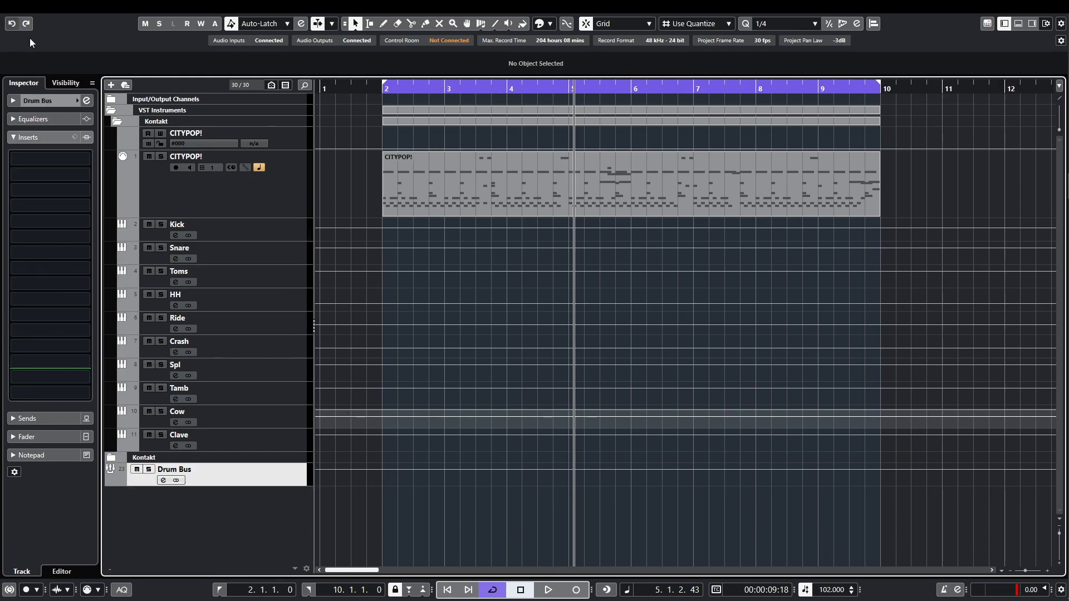
pyautogui.click(73, 158)
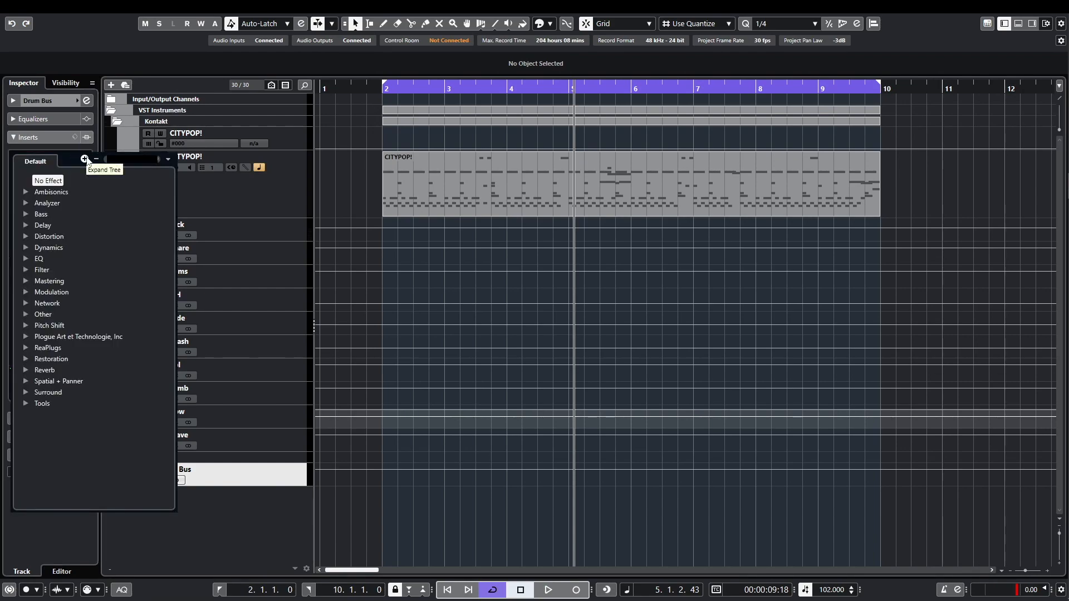
pyautogui.write('rc')
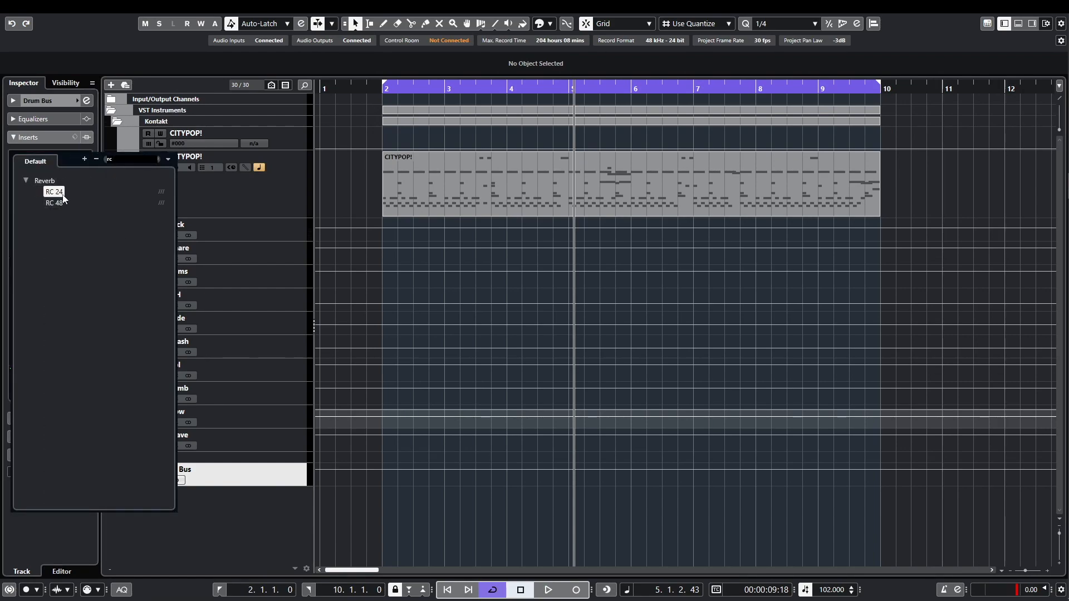
pyautogui.write(' 2')
pyautogui.press('BackSpace')
pyautogui.press('BackSpace')
pyautogui.write('-')
pyautogui.click(112, 189)
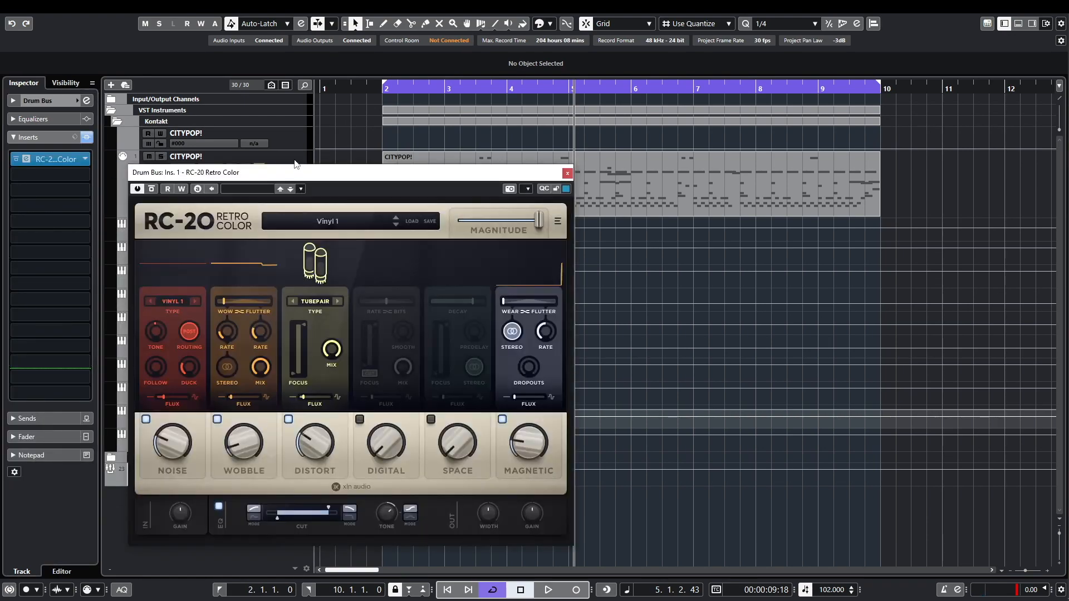
# Load RC-20's 808 Dirt Punch preset and lower its magnitude to 10%.
pyautogui.moveTo(296, 177); pyautogui.dragTo(317, 174)
pyautogui.click(345, 218)
pyautogui.scroll(10, 289, 273)
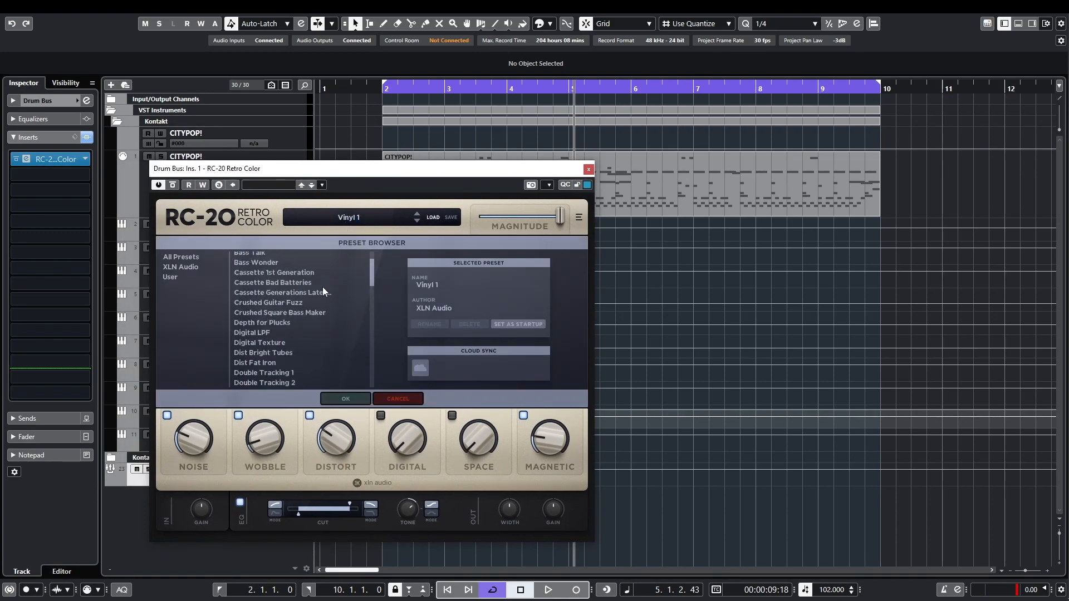
pyautogui.click(278, 274)
pyautogui.scroll(-3, 277, 272)
pyautogui.moveTo(551, 222); pyautogui.dragTo(486, 239)
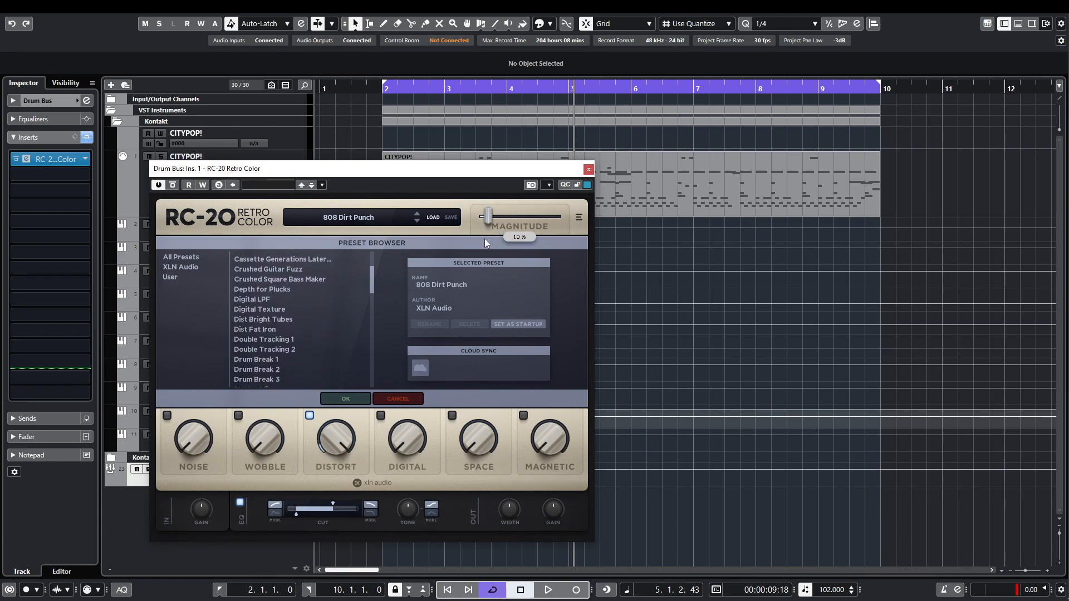
# Play the loop and compare the Drum Bus with RC-20 bypassed and active.
pyautogui.click(158, 185)
pyautogui.press('space')
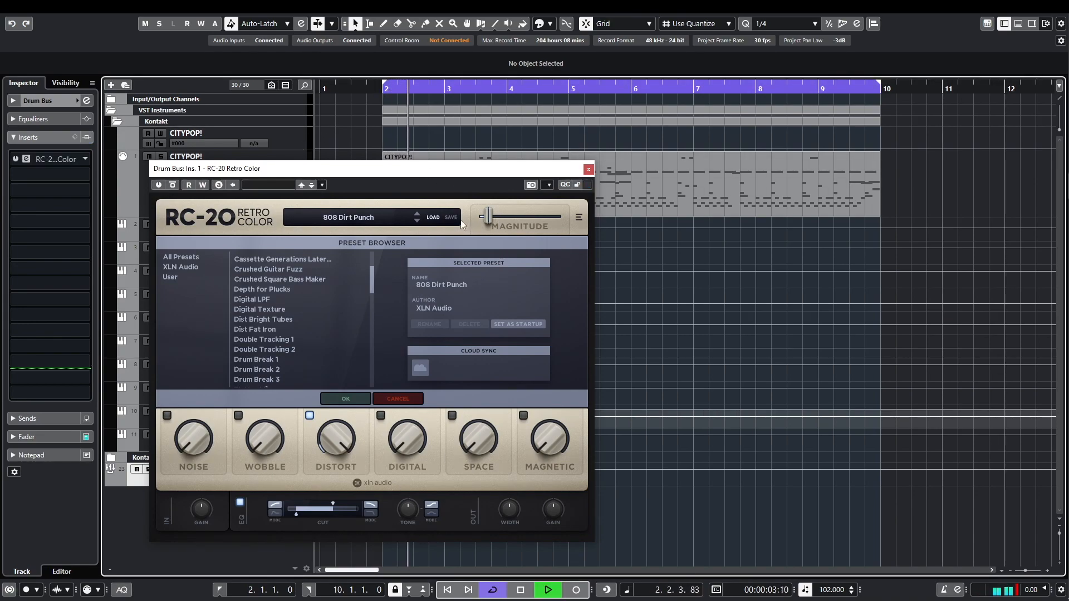
pyautogui.click(157, 188)
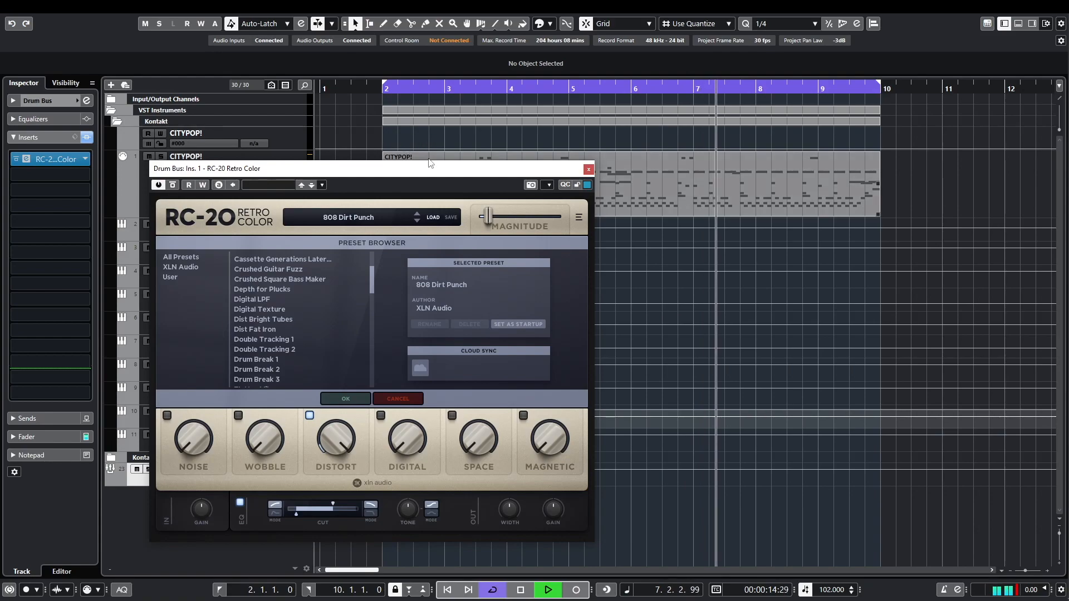
pyautogui.press('space')
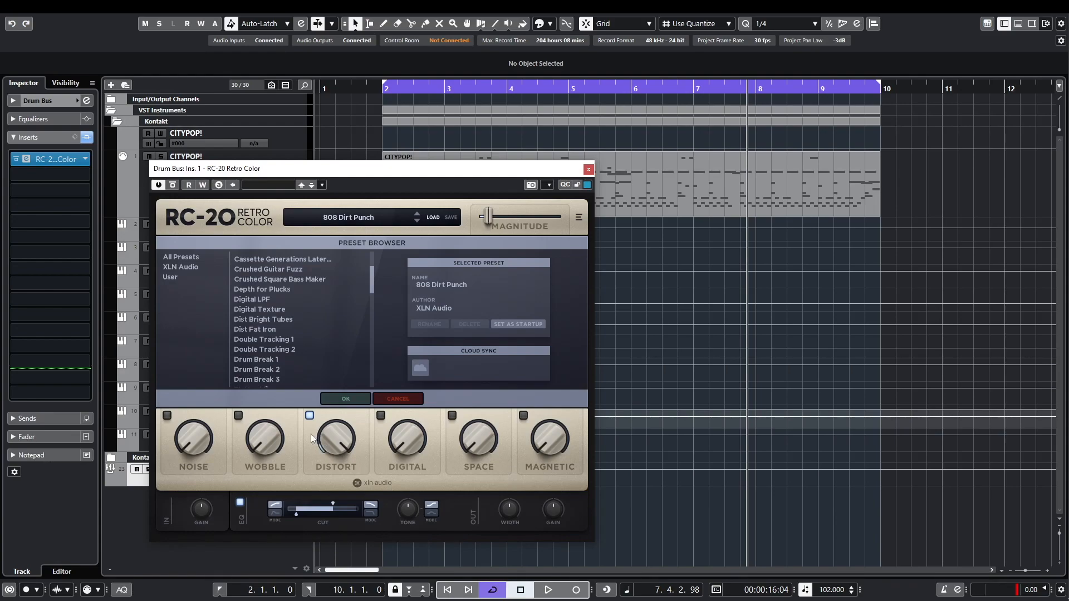
# Raise RC-20's magnitude to 27% and audition the loop.
pyautogui.click(309, 416)
pyautogui.moveTo(487, 219)
pyautogui.mouseDown()
pyautogui.moveTo(545, 226)
pyautogui.moveTo(499, 232)
pyautogui.mouseUp()
pyautogui.press('space')
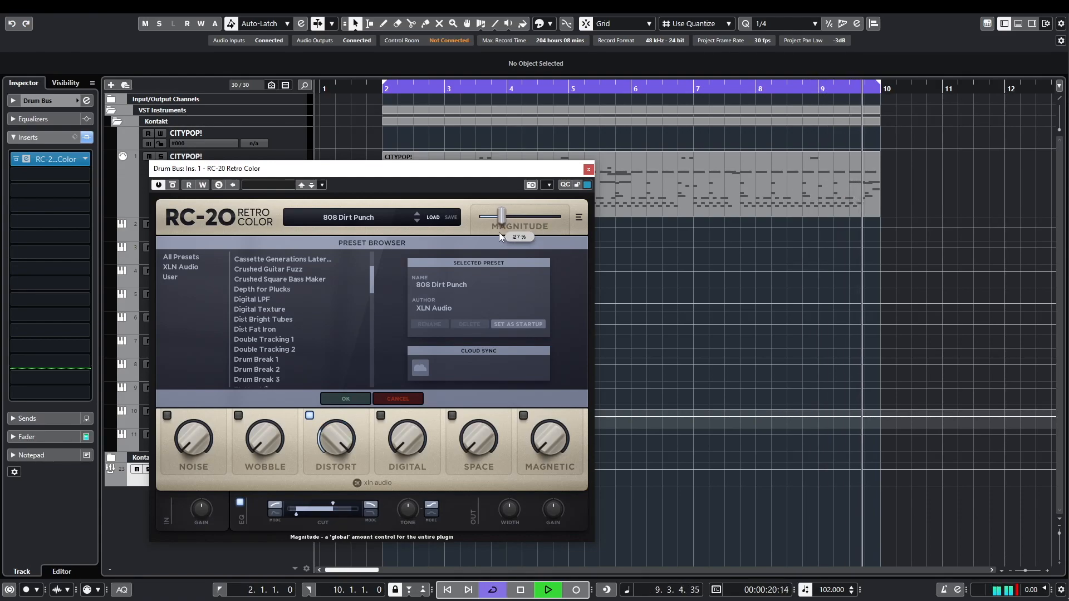
pyautogui.press('space')
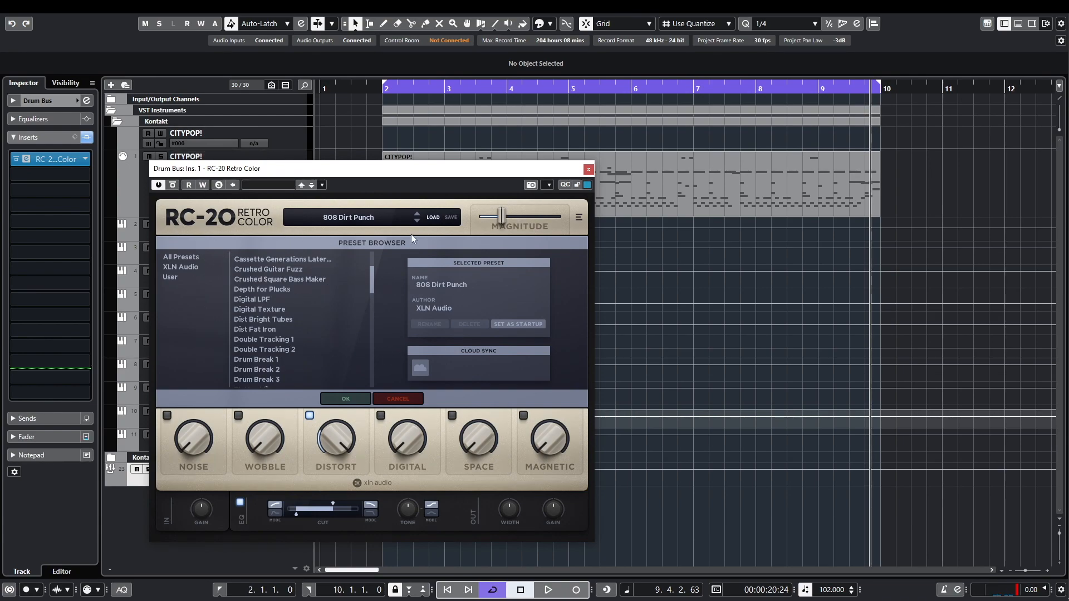
# Close RC-20 and remove it from the Drum Bus's inserts.
pyautogui.click(588, 170)
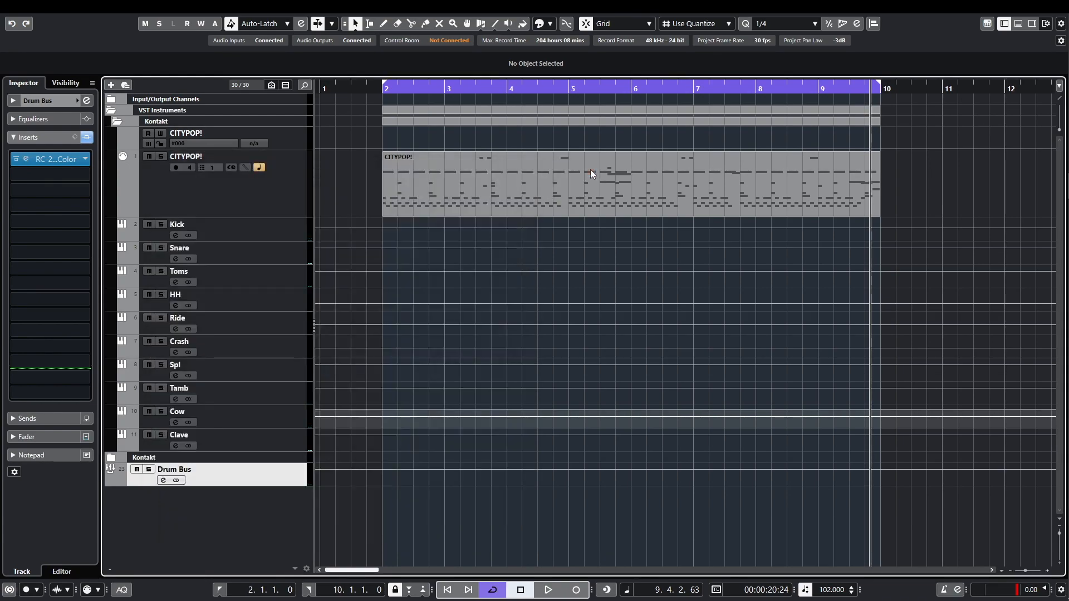
pyautogui.click(80, 159)
pyautogui.click(65, 182)
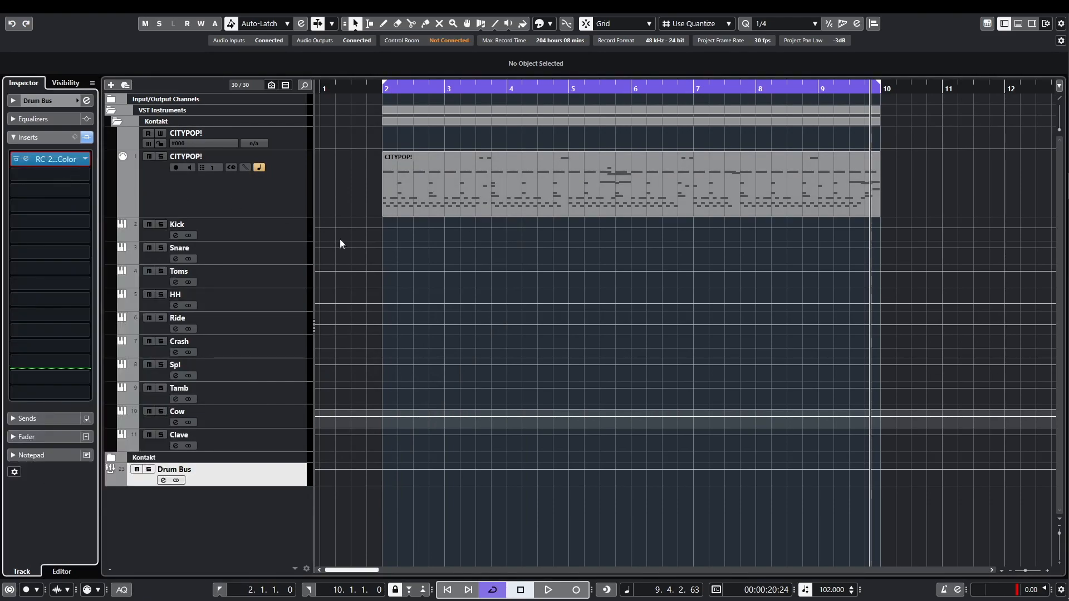
# Move the Snare's Kramer Tape to the fifth insert slot and insert CLA-76 Stereo in the third.
pyautogui.click(286, 249)
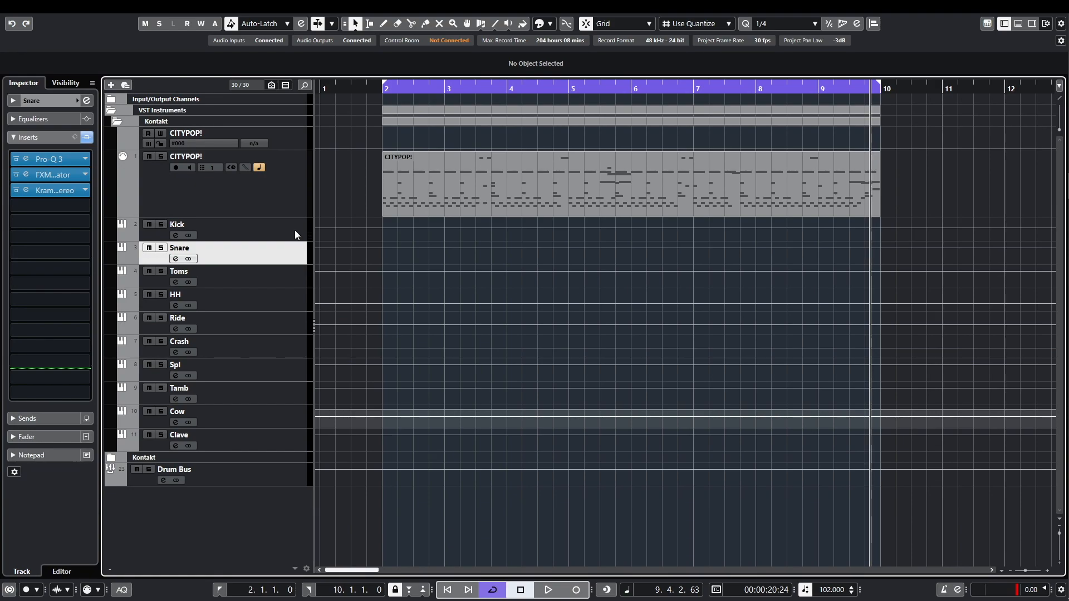
pyautogui.moveTo(57, 190); pyautogui.dragTo(49, 211)
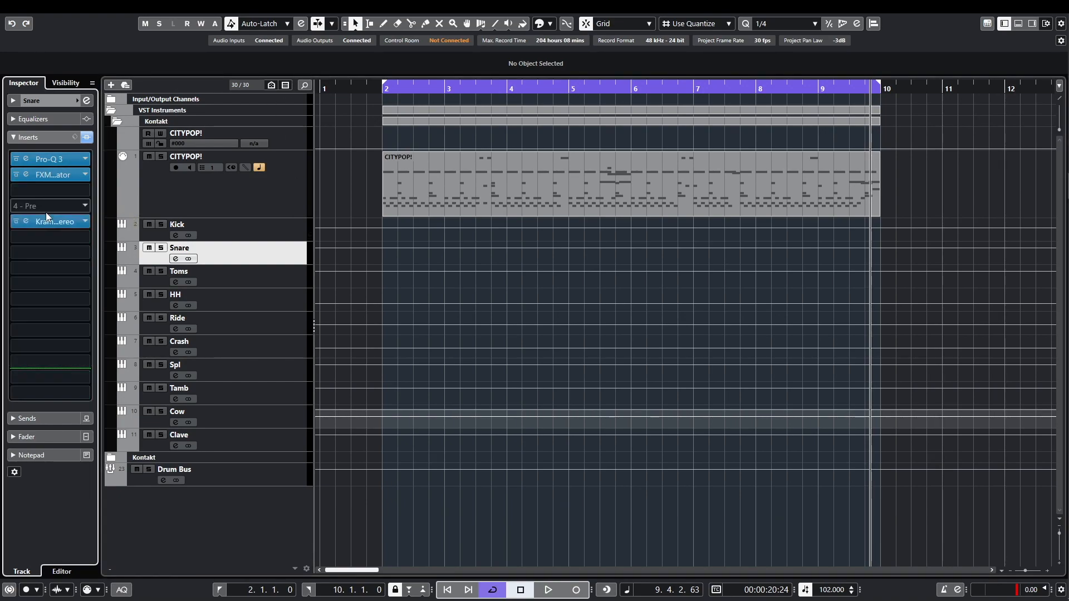
pyautogui.click(44, 192)
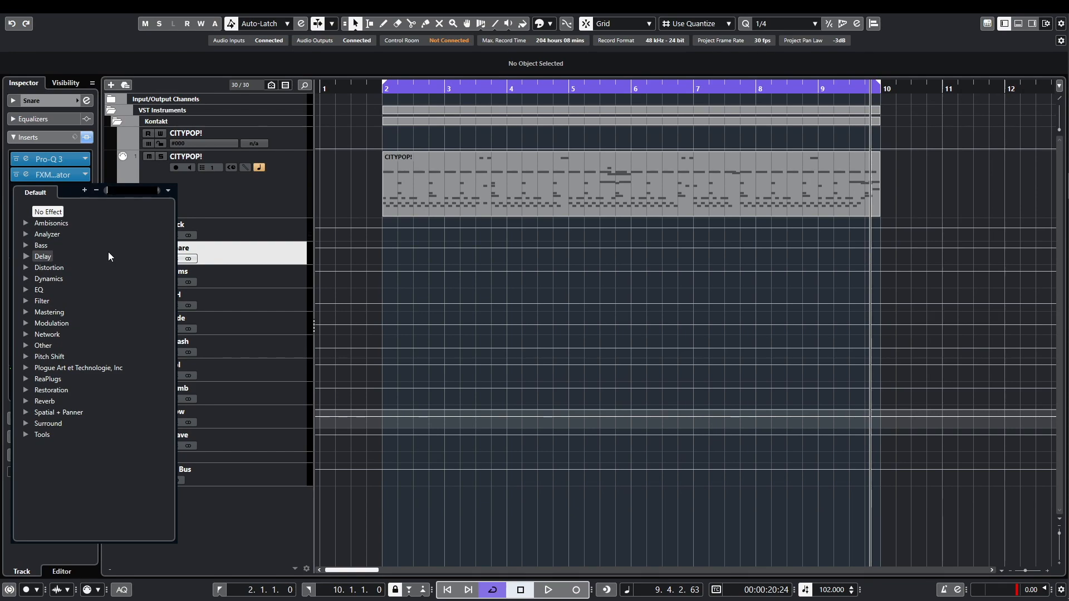
pyautogui.write('76')
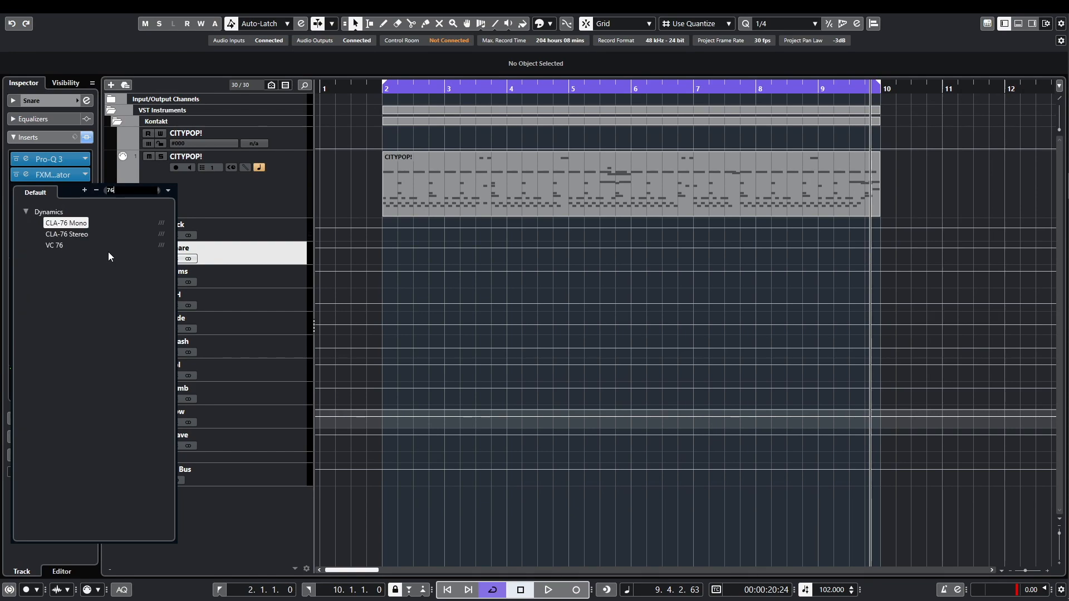
pyautogui.click(73, 234)
# Switch CLA-76 to the Bluey revision, adjust its attack and release, and lower its input to about 36 during playback.
pyautogui.doubleClick(371, 91)
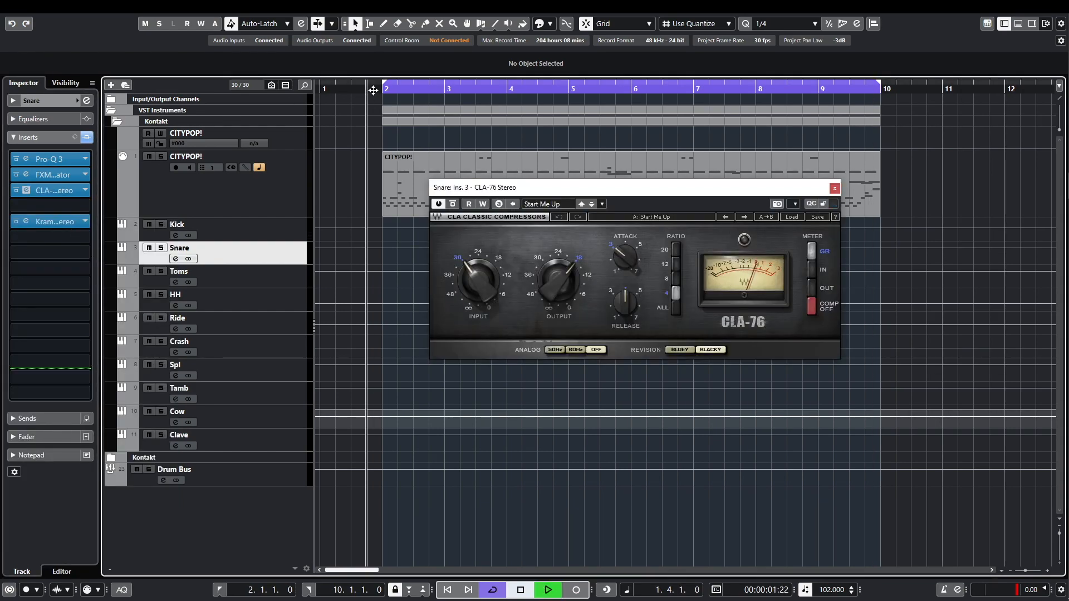
pyautogui.click(688, 350)
pyautogui.moveTo(479, 282); pyautogui.dragTo(479, 276)
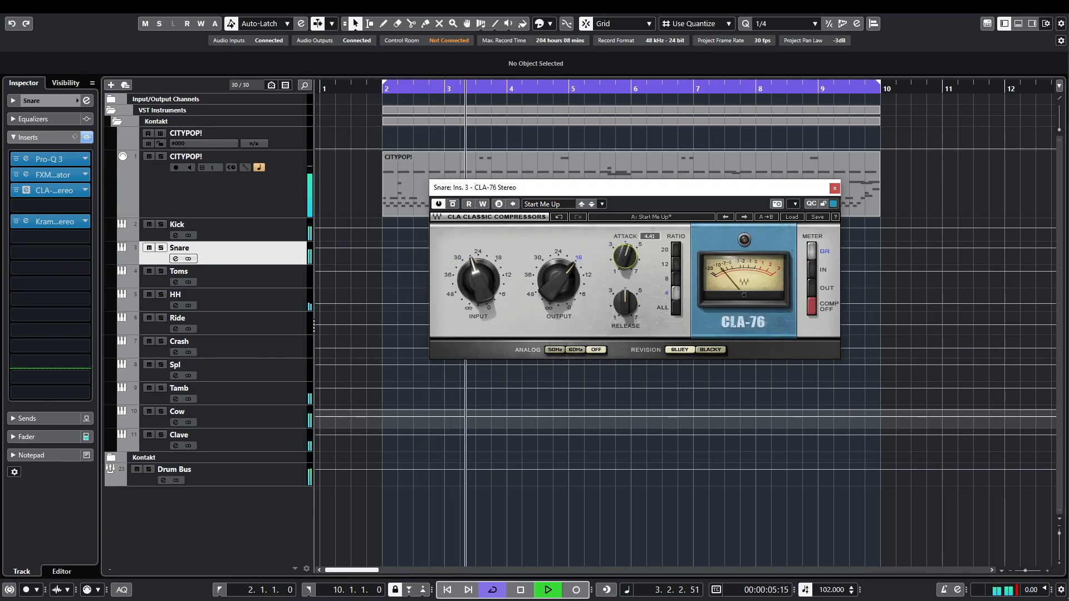
pyautogui.moveTo(631, 260); pyautogui.dragTo(630, 240)
pyautogui.moveTo(628, 304); pyautogui.dragTo(628, 314)
pyautogui.moveTo(478, 282); pyautogui.dragTo(478, 292)
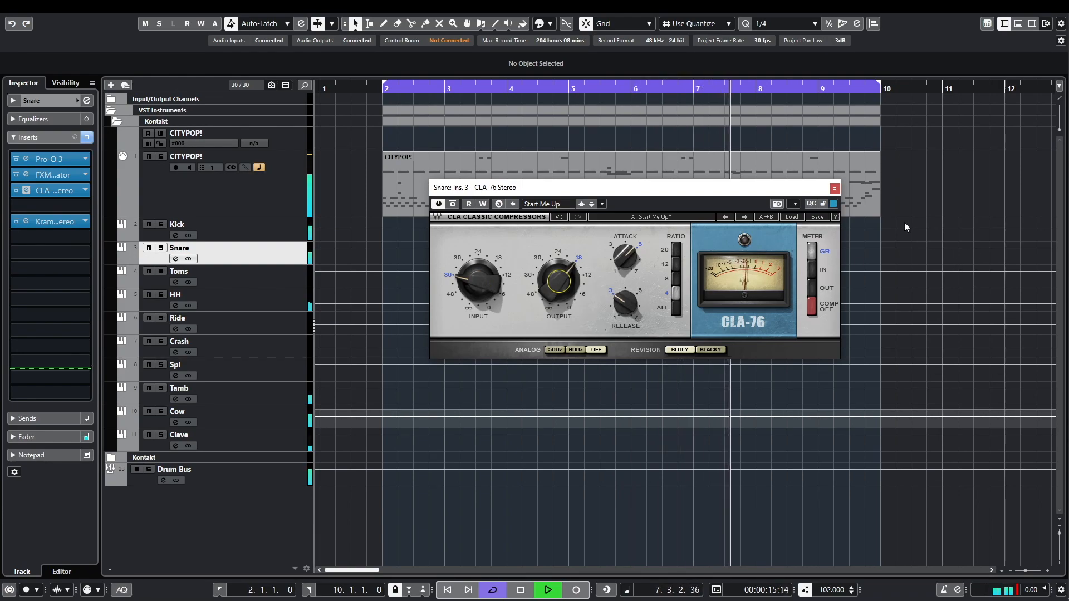
pyautogui.press('space')
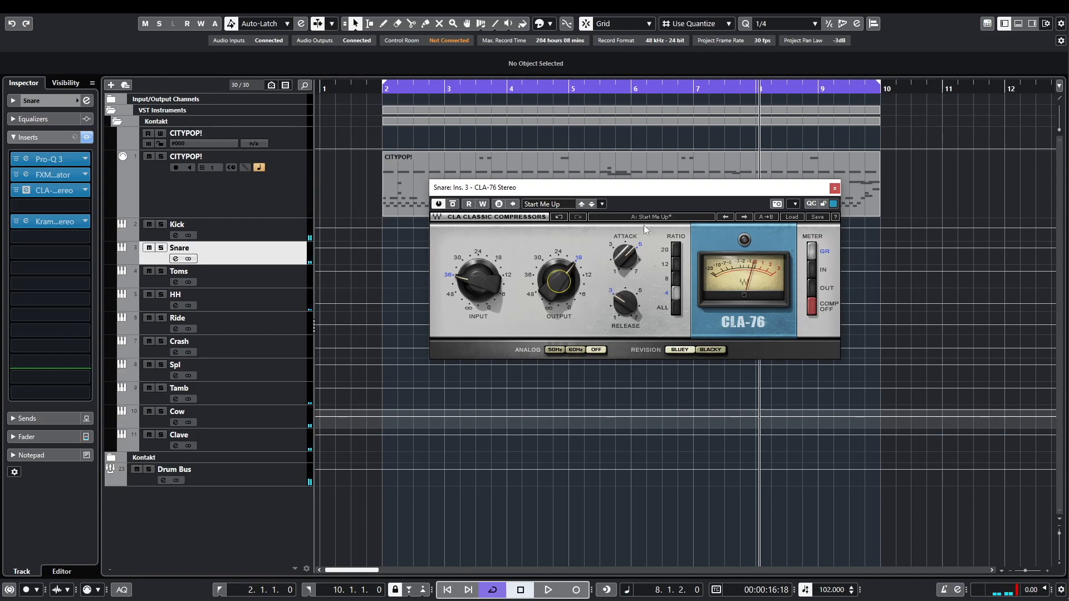
pyautogui.click(834, 188)
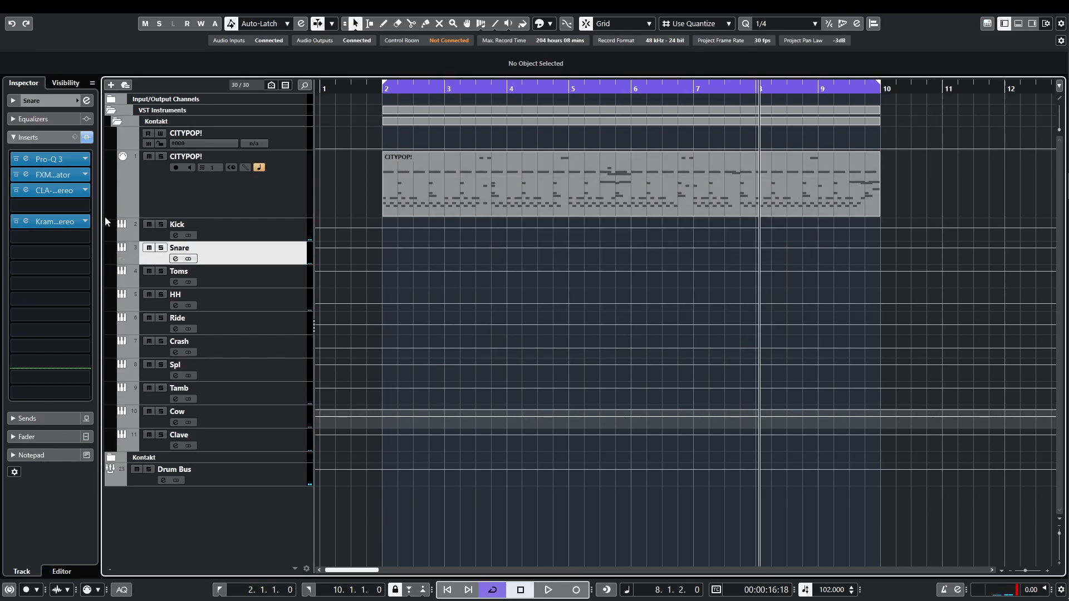
# Remove CLA-76 and Kramer Tape from the Snare's inserts.
pyautogui.click(85, 190)
pyautogui.click(80, 208)
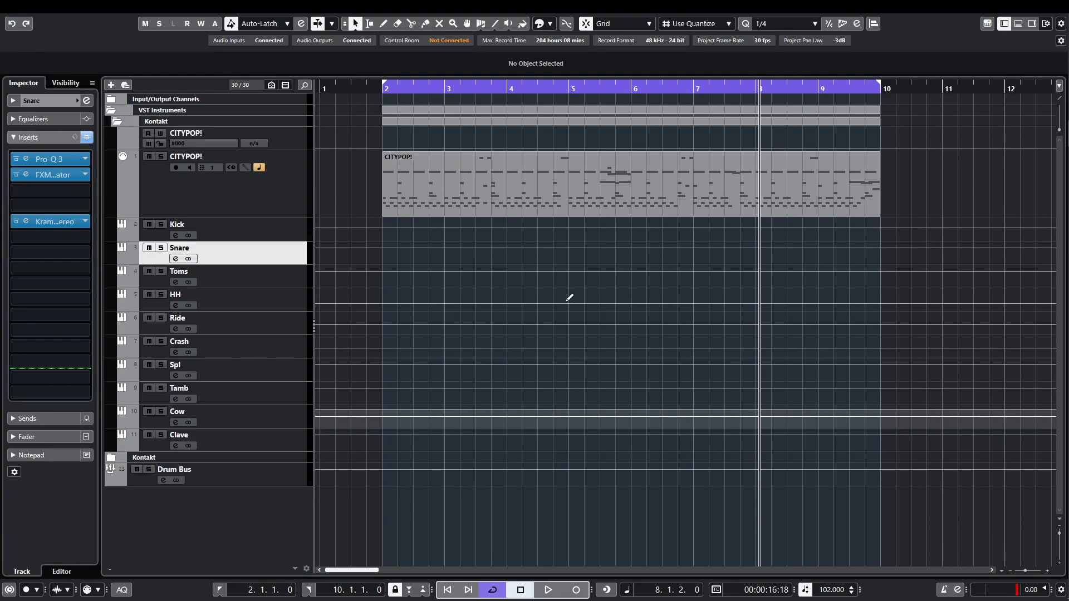
pyautogui.click(84, 221)
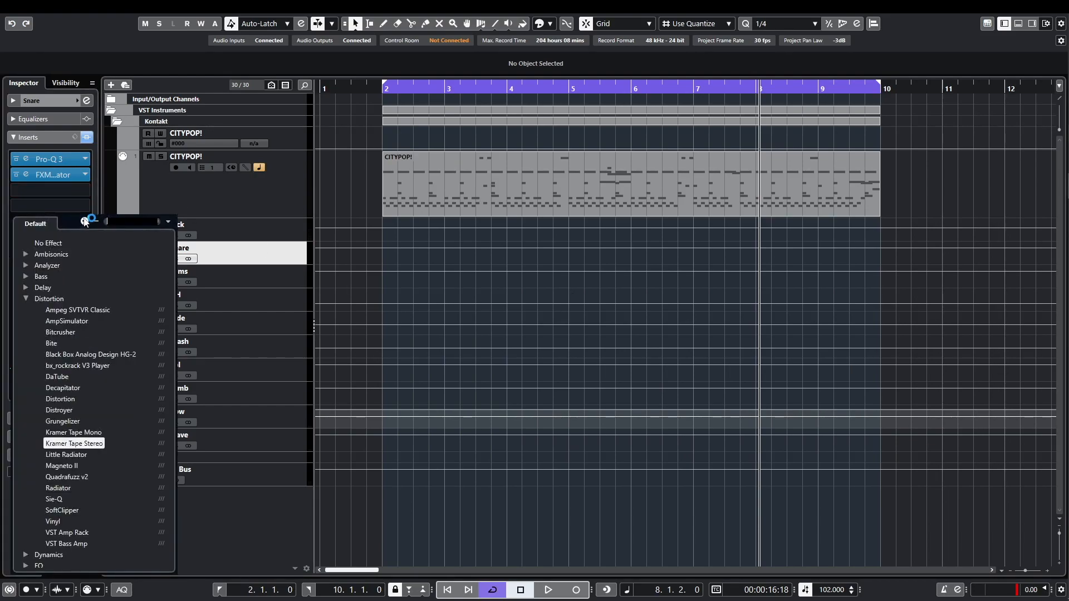
pyautogui.click(73, 243)
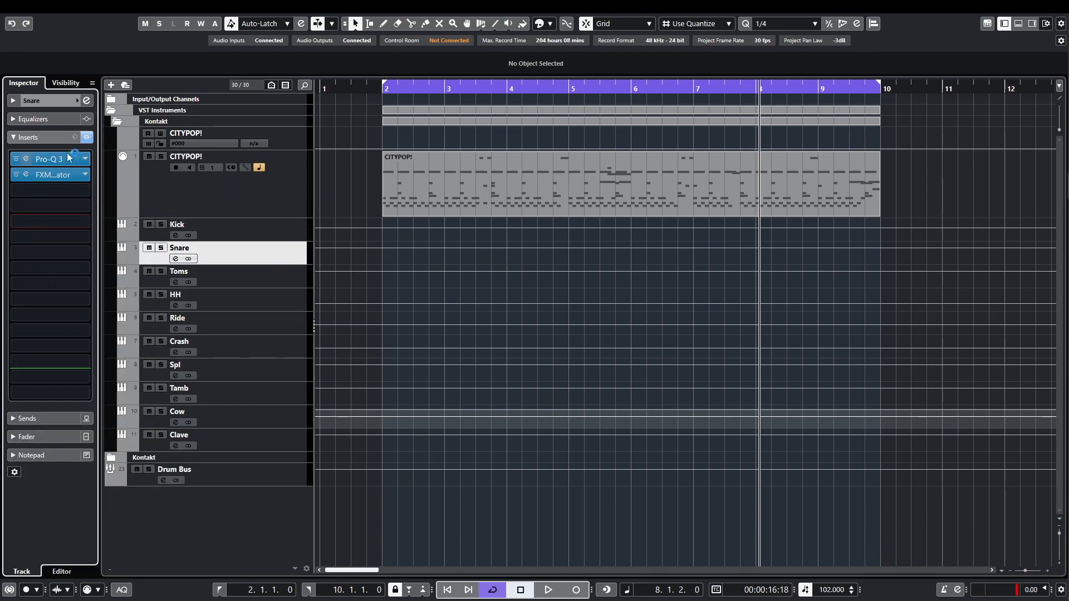
# Review the CITYPOP! instrument's mixer, including its hi-hat to clave channels, and close the instrument window.
pyautogui.click(275, 193)
pyautogui.click(86, 218)
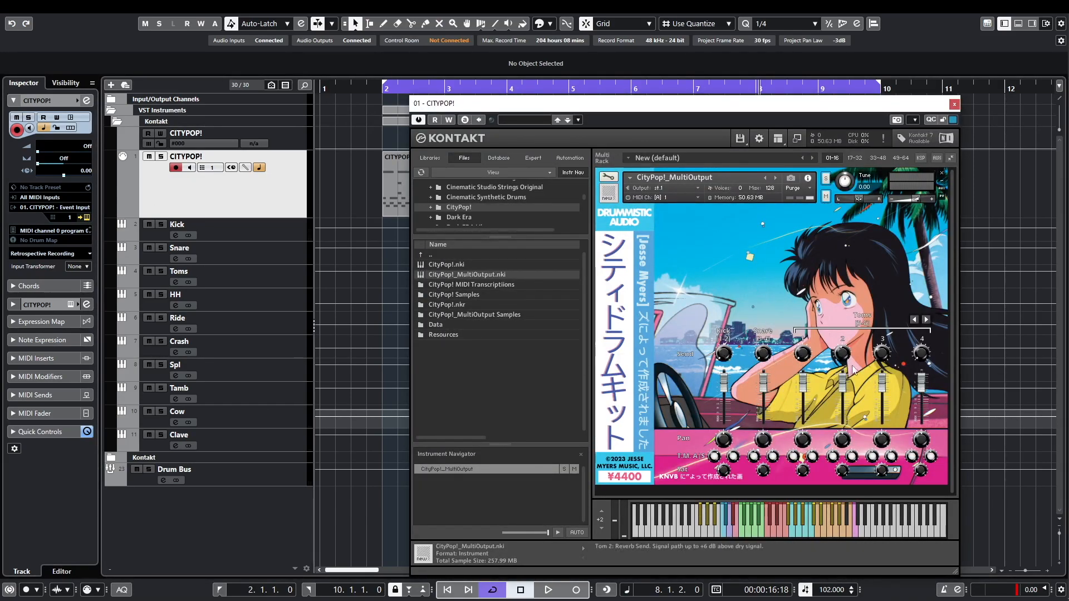
pyautogui.click(926, 320)
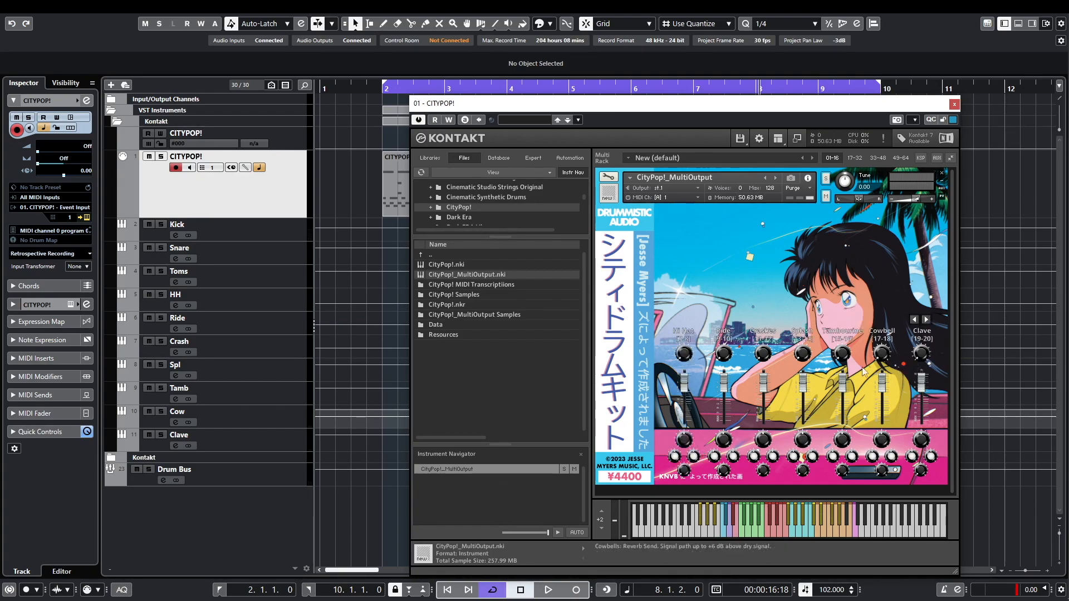
pyautogui.click(955, 106)
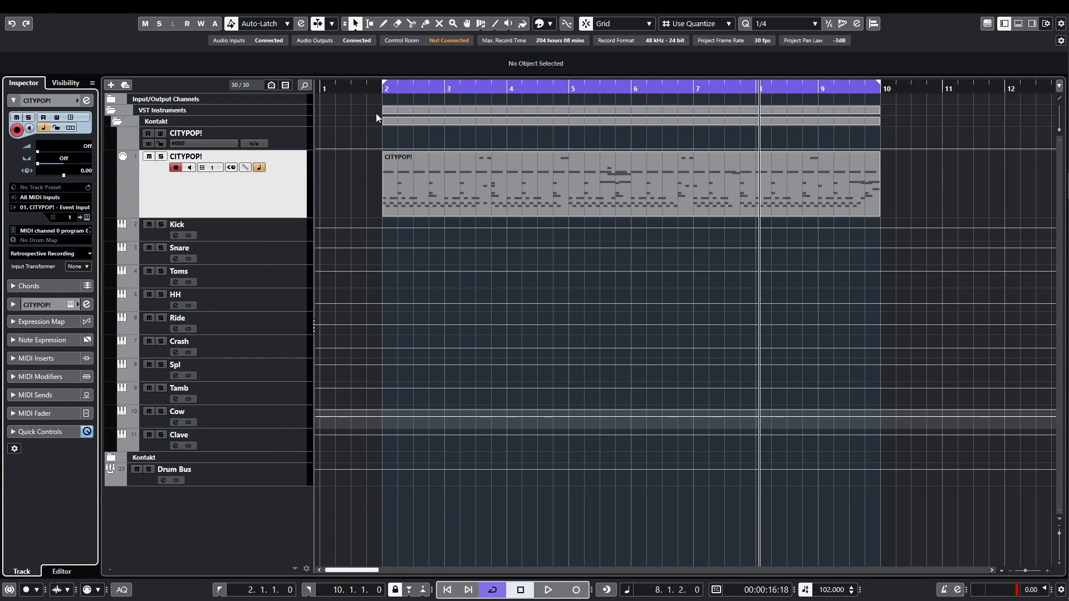
# Audition the full kit briefly from just before bar 2.
pyautogui.click(378, 90)
pyautogui.press('space')
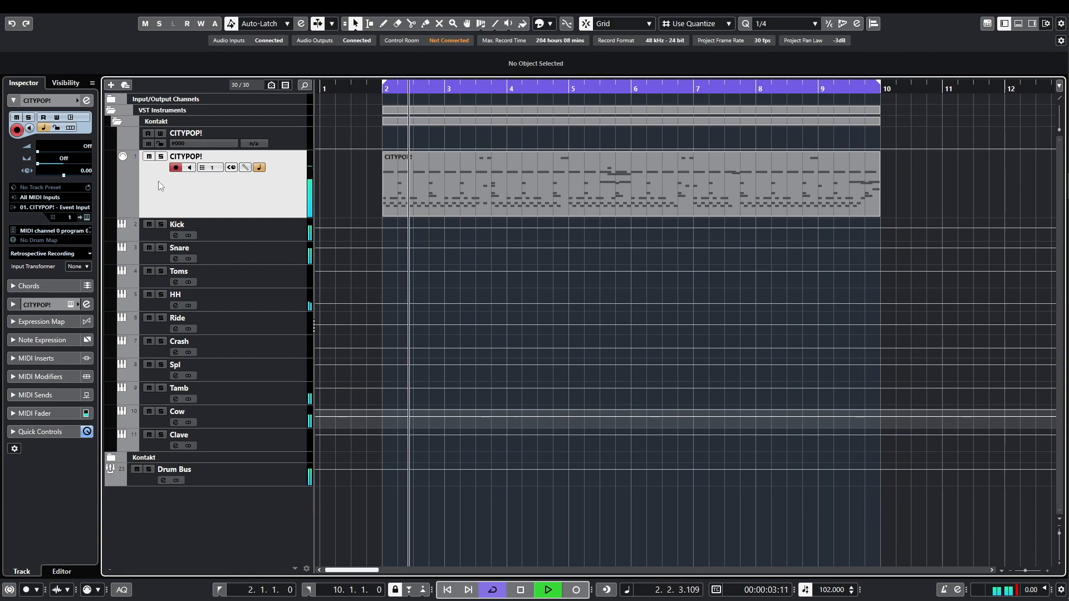
pyautogui.press('space')
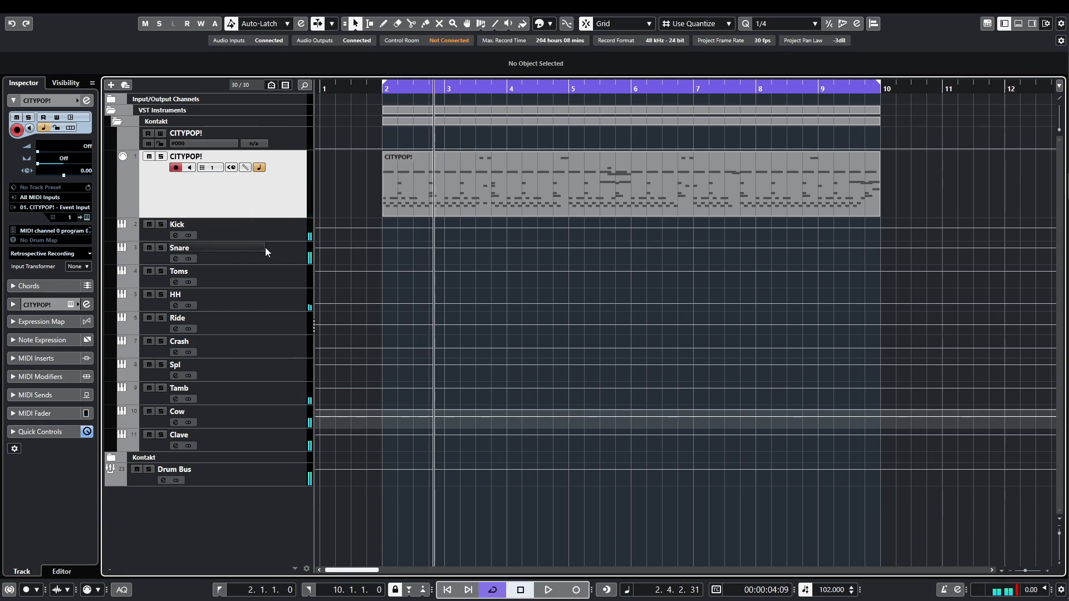
# Add an FX channel named "Digital Reverb" with RC 24 to the Snare, Tamb and Clave channels from the MixConsole.
pyautogui.click(265, 247)
pyautogui.keyDown('ctrl'); pyautogui.click(244, 443); pyautogui.keyUp('ctrl')
pyautogui.keyDown('ctrl'); pyautogui.click(276, 387); pyautogui.keyUp('ctrl')
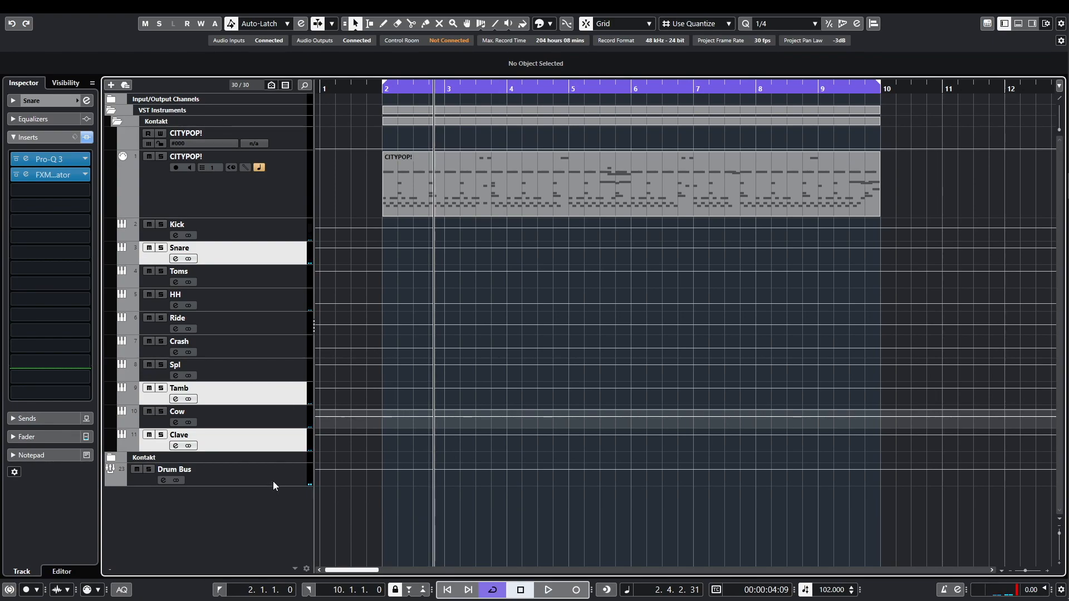
pyautogui.press('F3')
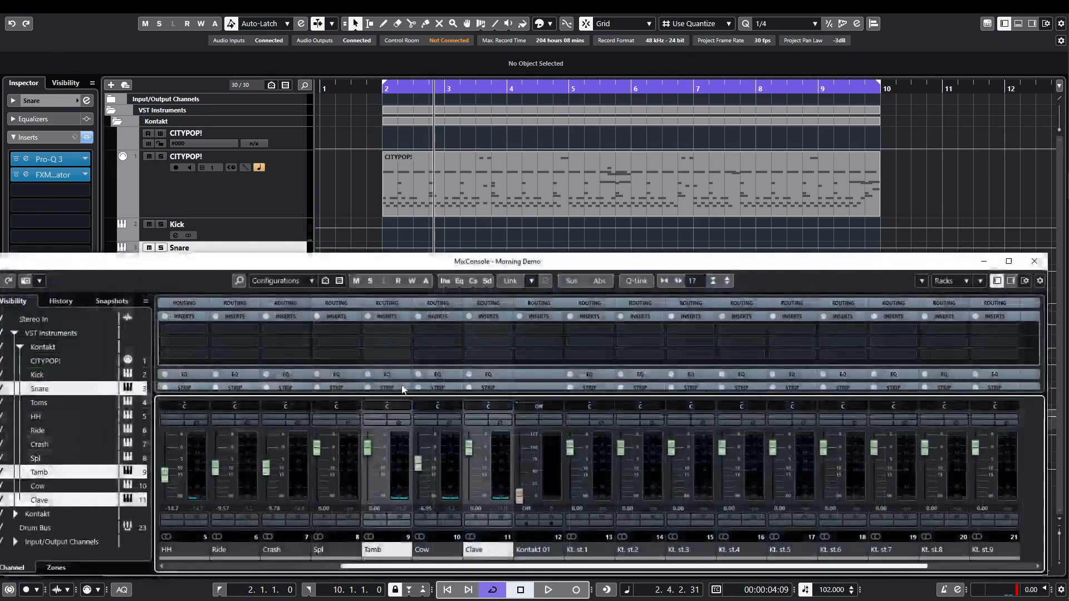
pyautogui.rightClick(396, 481)
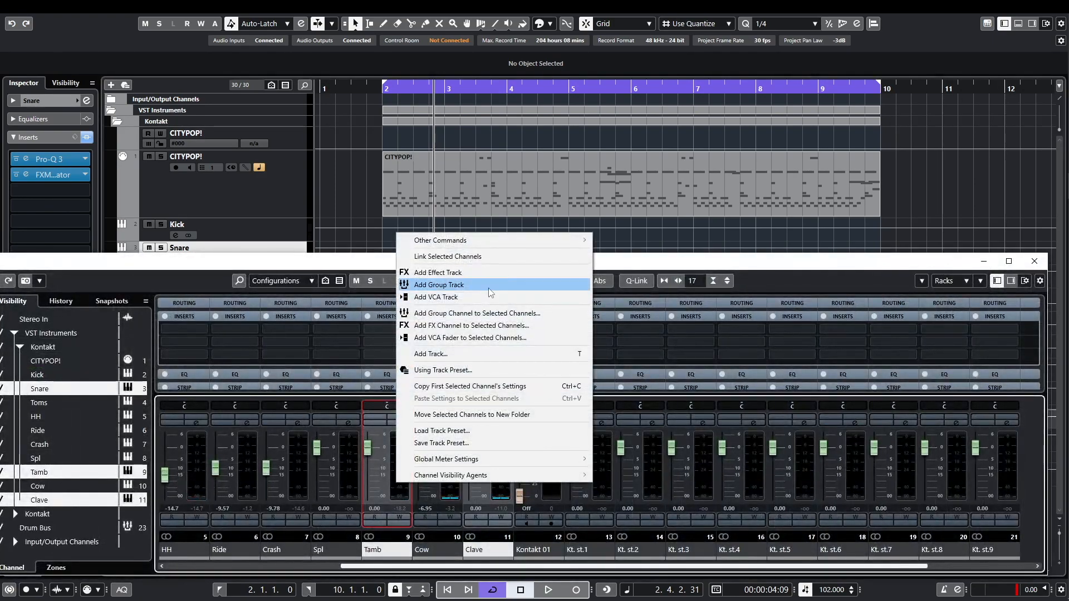
pyautogui.click(501, 326)
pyautogui.click(553, 274)
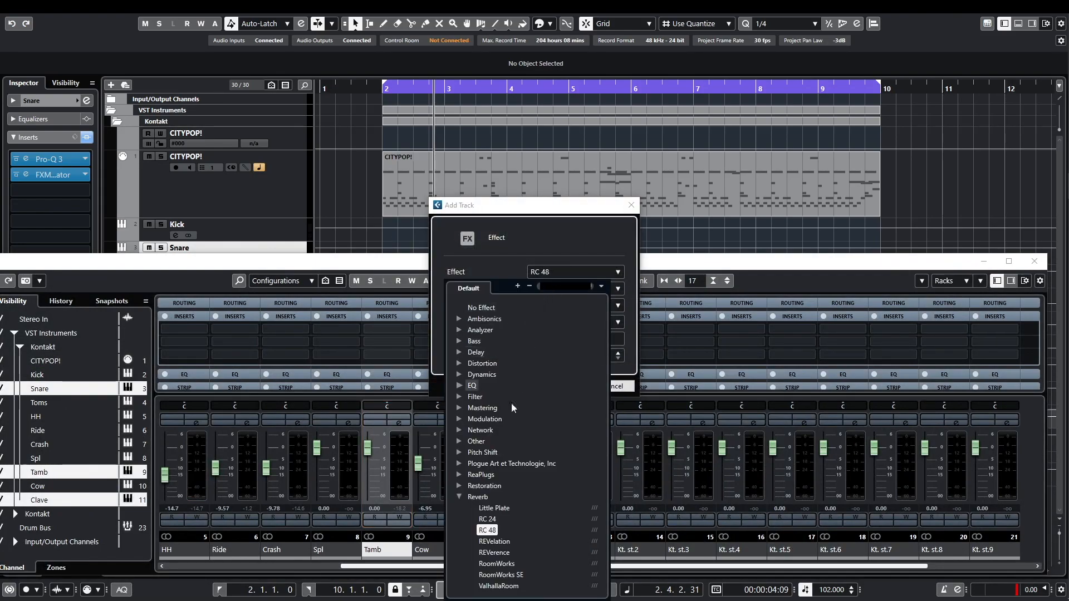
pyautogui.click(490, 519)
pyautogui.click(569, 341)
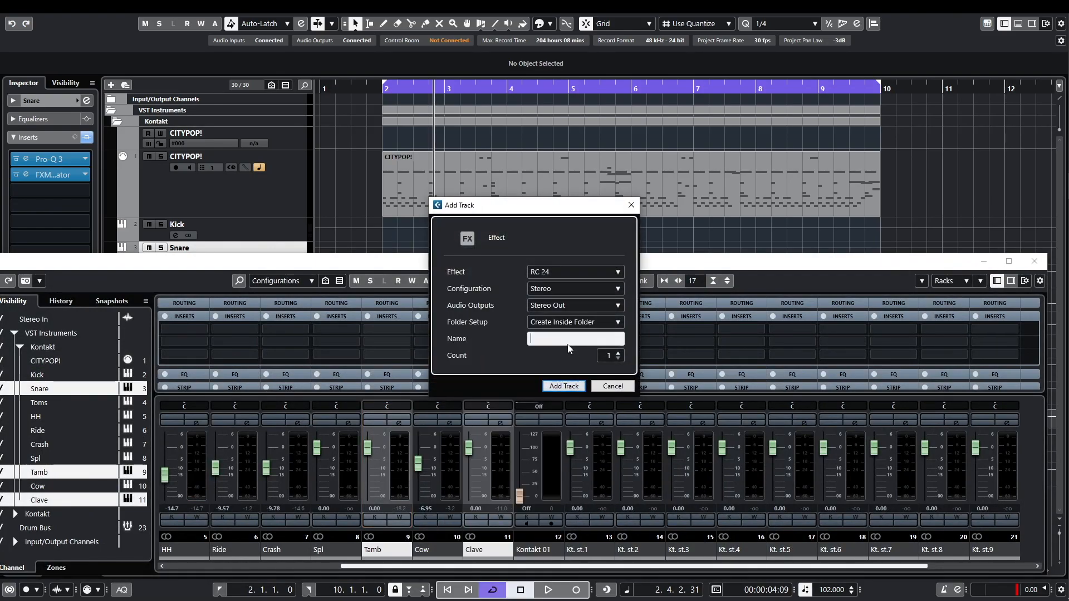
pyautogui.write('Digi')
pyautogui.press('Return')
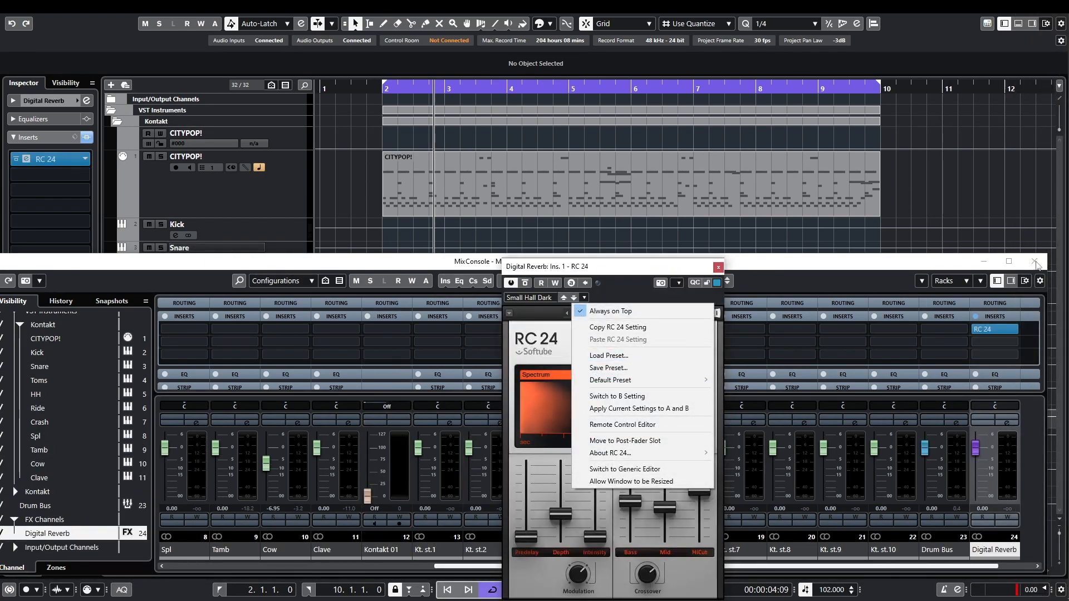
# Close the MixConsole and load the medium "80s Snare" preset in RC 24.
pyautogui.click(1035, 262)
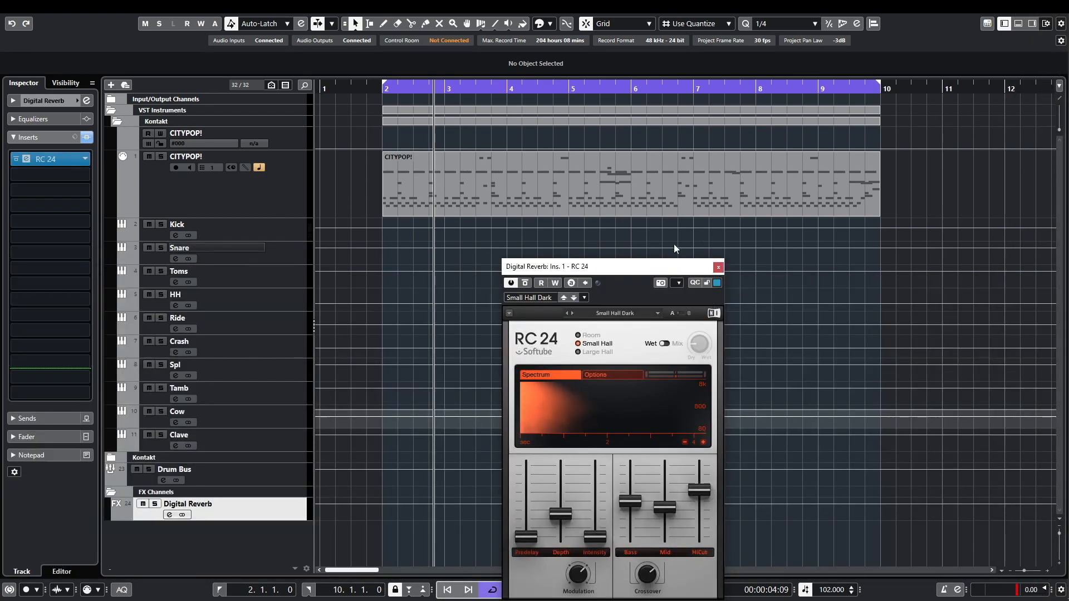
pyautogui.click(616, 315)
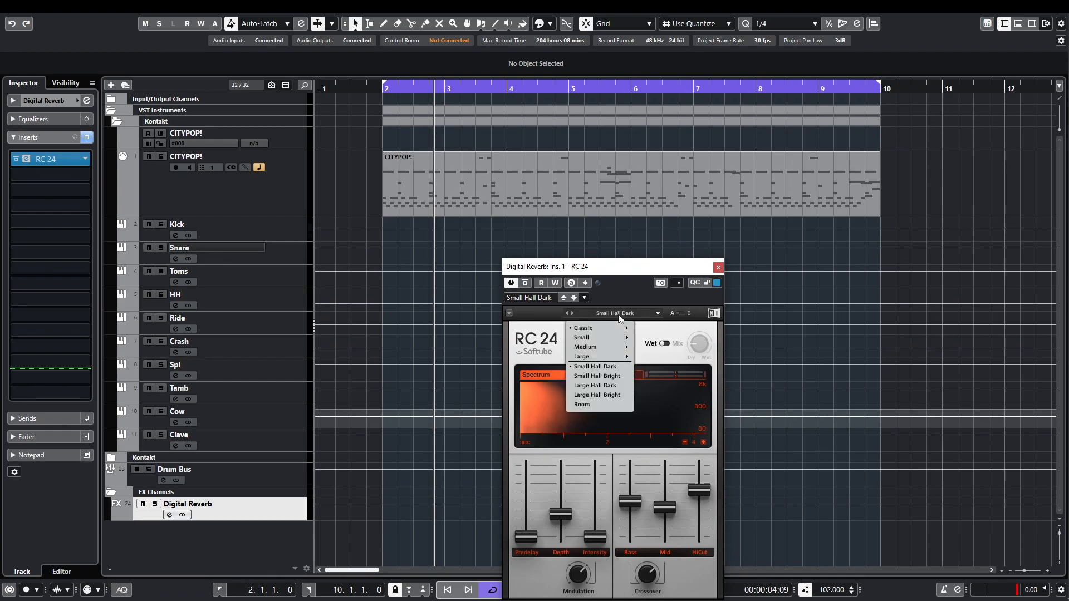
pyautogui.moveTo(612, 347)
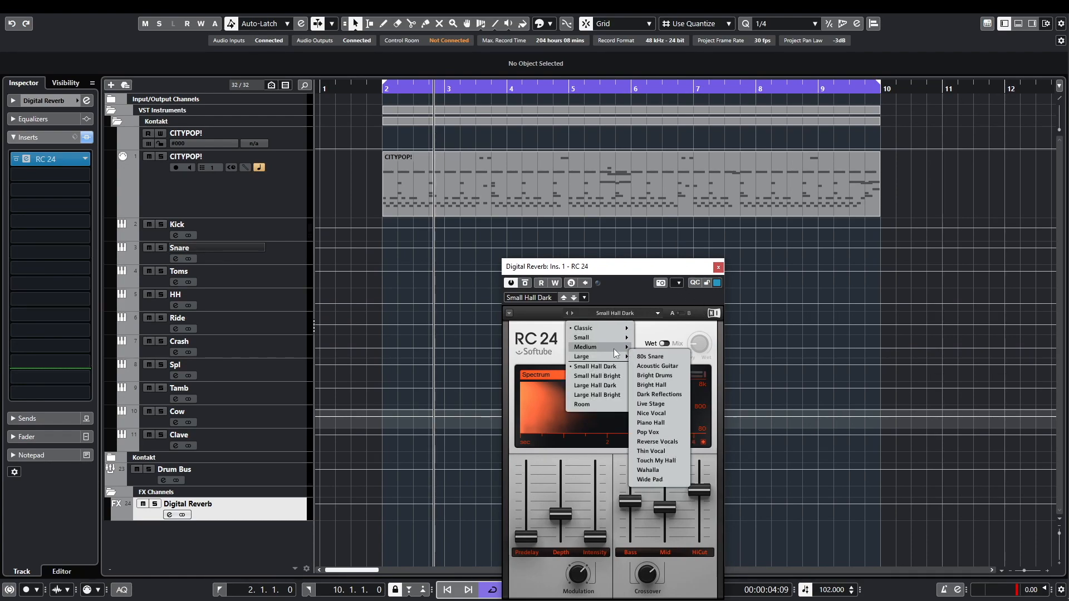
pyautogui.click(671, 355)
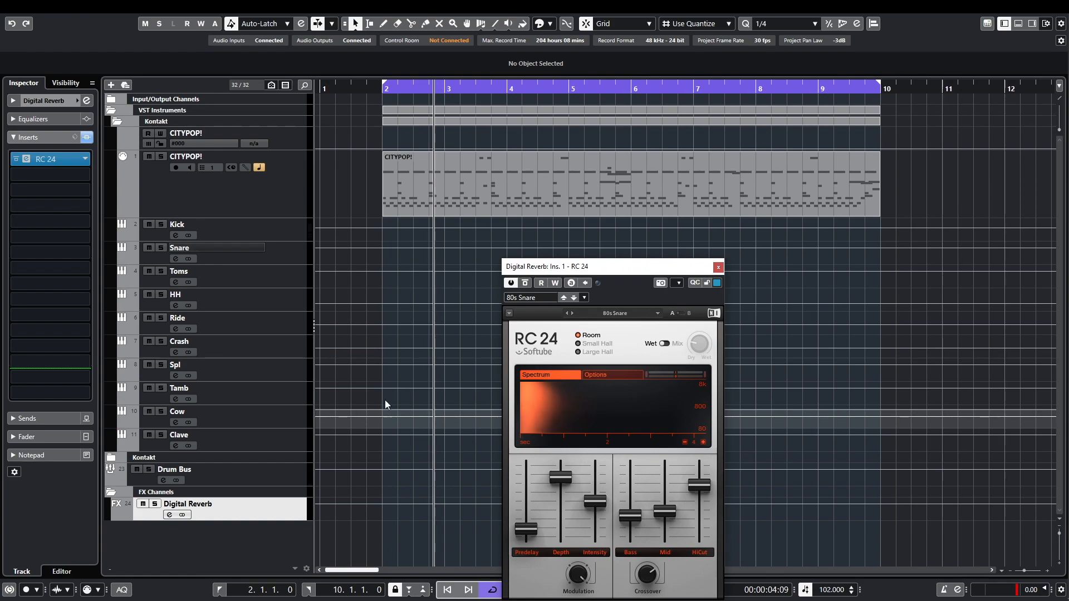
# Mute Tamb and Clave, solo the Snare, and lower the Digital Reverb fader to -0.67 during playback.
pyautogui.click(147, 435)
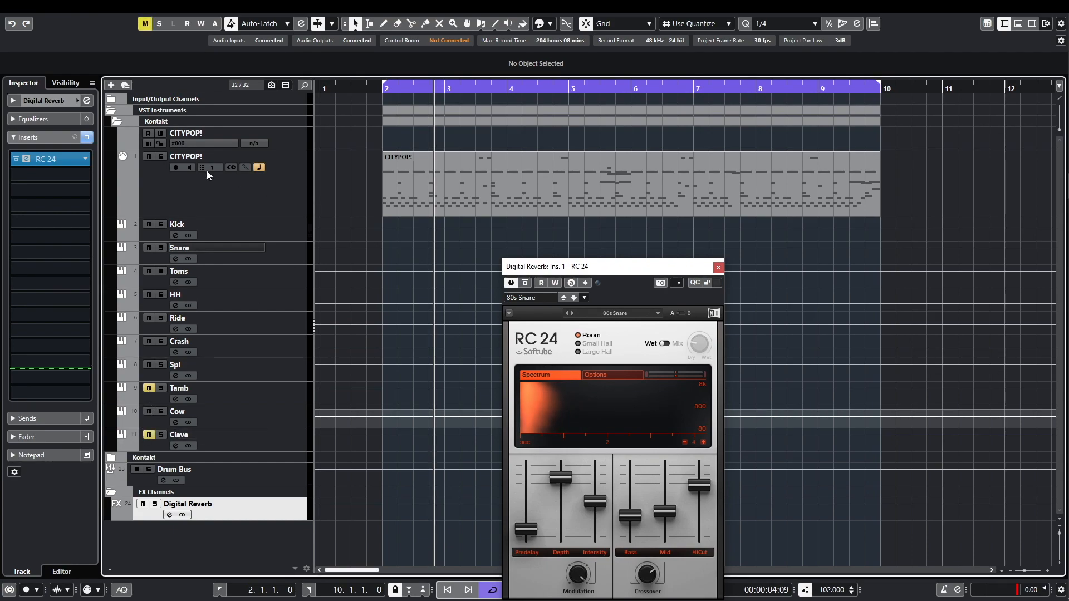
pyautogui.click(161, 247)
pyautogui.press('space')
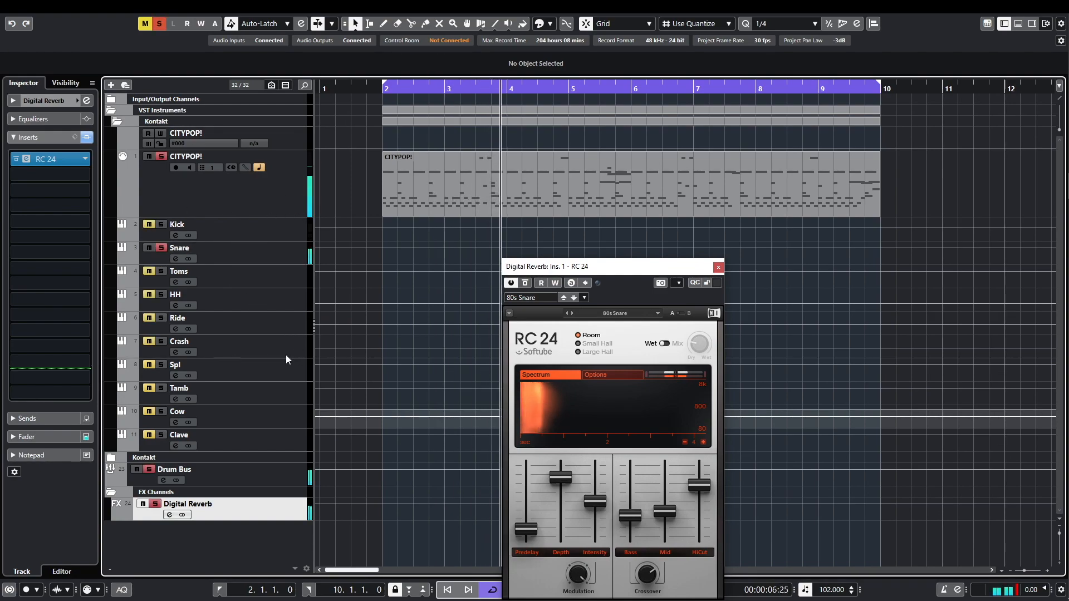
pyautogui.click(27, 436)
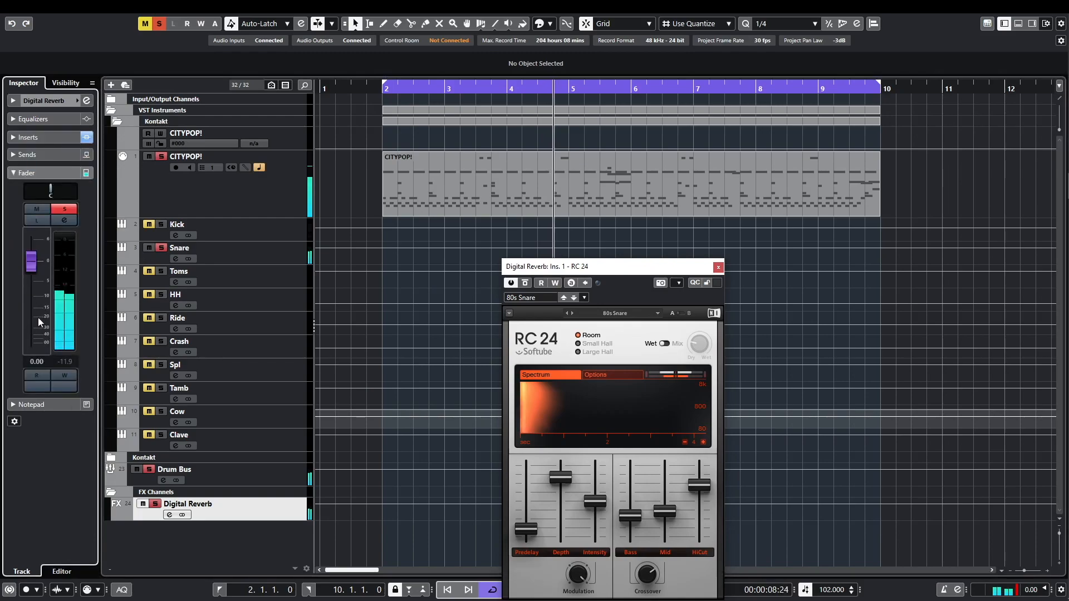
pyautogui.moveTo(31, 266); pyautogui.dragTo(40, 270)
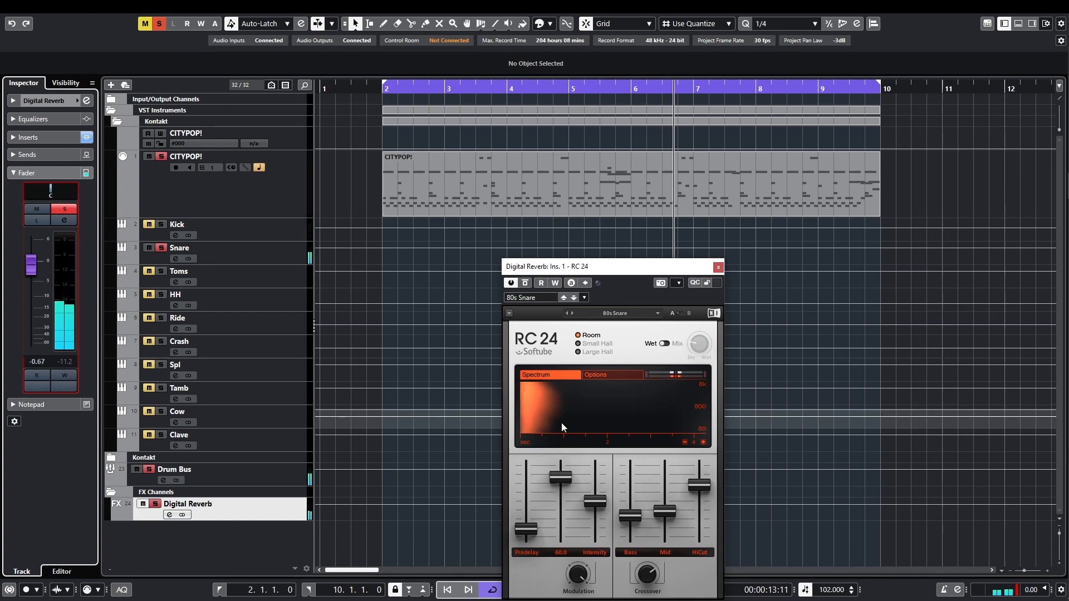
# Set RC 24's predelay to 24.0 ms and Mid decay to 4.30 s, and audition the snare reverb.
pyautogui.moveTo(597, 265); pyautogui.dragTo(573, 149)
pyautogui.moveTo(503, 413); pyautogui.dragTo(503, 418)
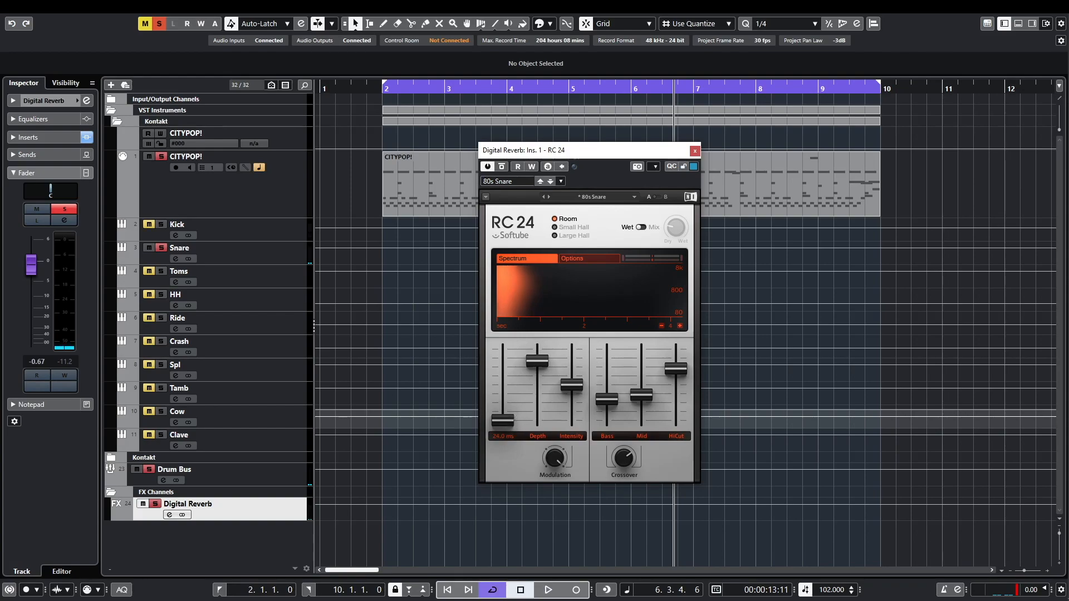
pyautogui.moveTo(637, 409); pyautogui.dragTo(655, 372)
pyautogui.press('space')
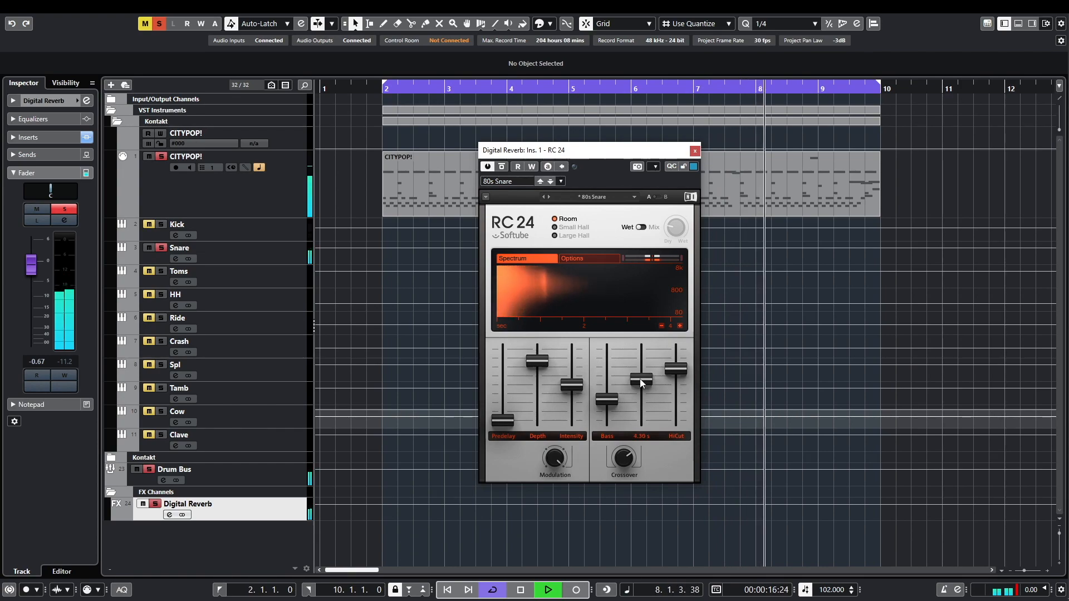
pyautogui.press('space')
# Insert the Gate effect after RC 24 on the Digital Reverb channel.
pyautogui.click(23, 137)
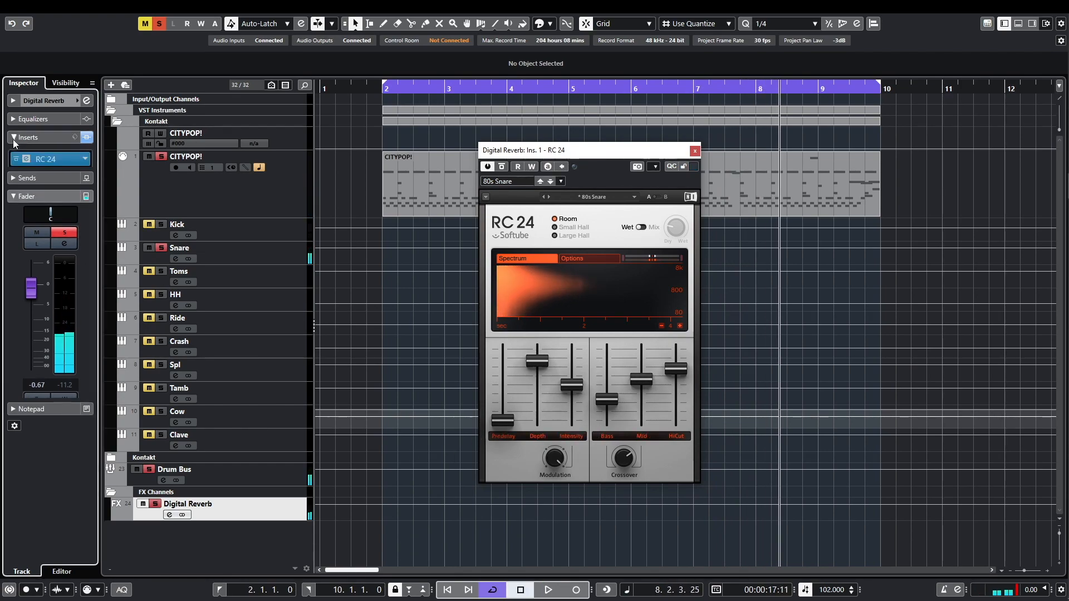
pyautogui.click(59, 175)
pyautogui.write('gate')
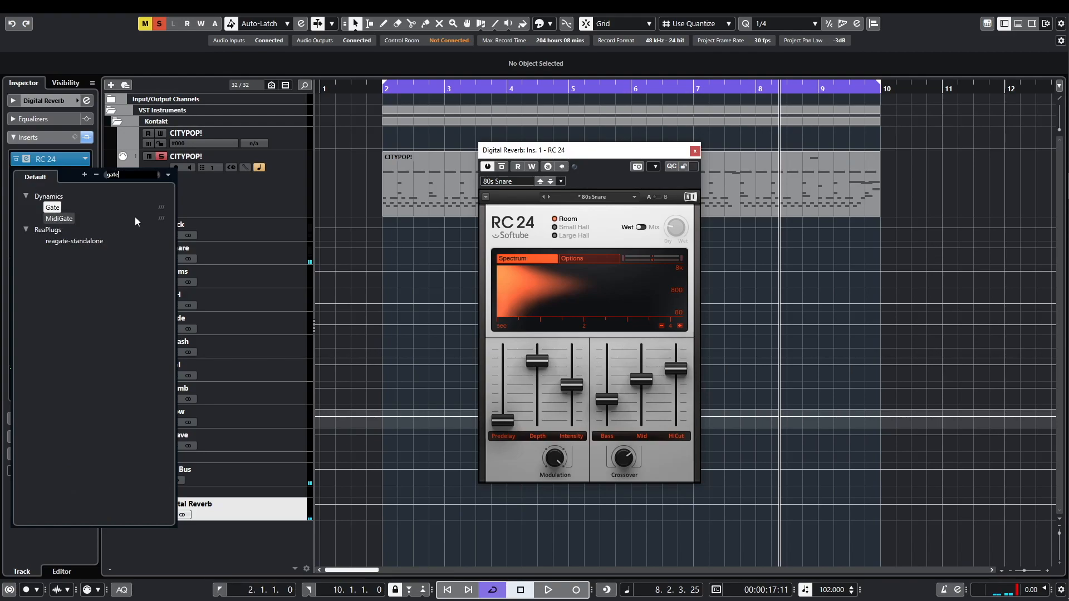
pyautogui.click(51, 208)
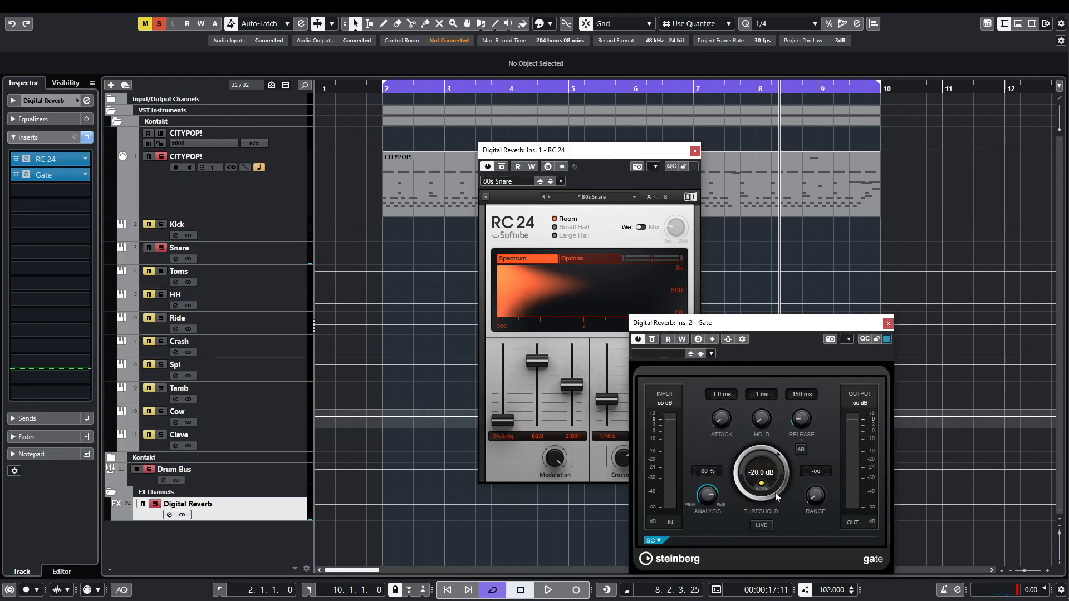
# Lower the Gate's threshold to -23.5 dB while playing the soloed snare.
pyautogui.press('space')
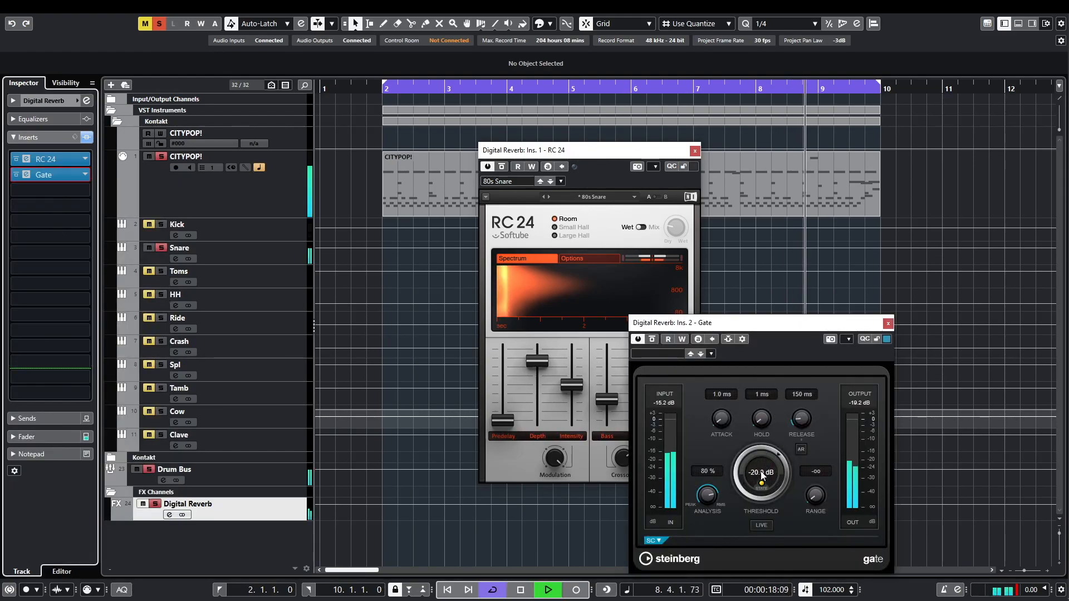
pyautogui.moveTo(754, 473); pyautogui.dragTo(751, 526)
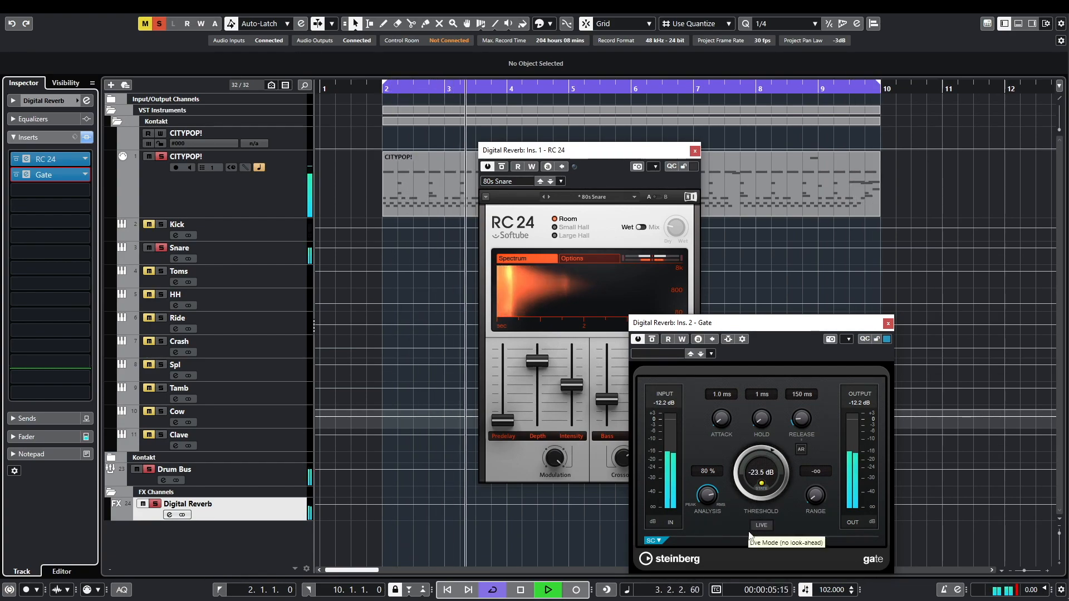
pyautogui.press('space')
# Set the Gate's attack to 0.1 ms, hold to 391 ms and release to 10 ms, auditioning the gated tail.
pyautogui.moveTo(722, 420); pyautogui.dragTo(768, 396)
pyautogui.press('space')
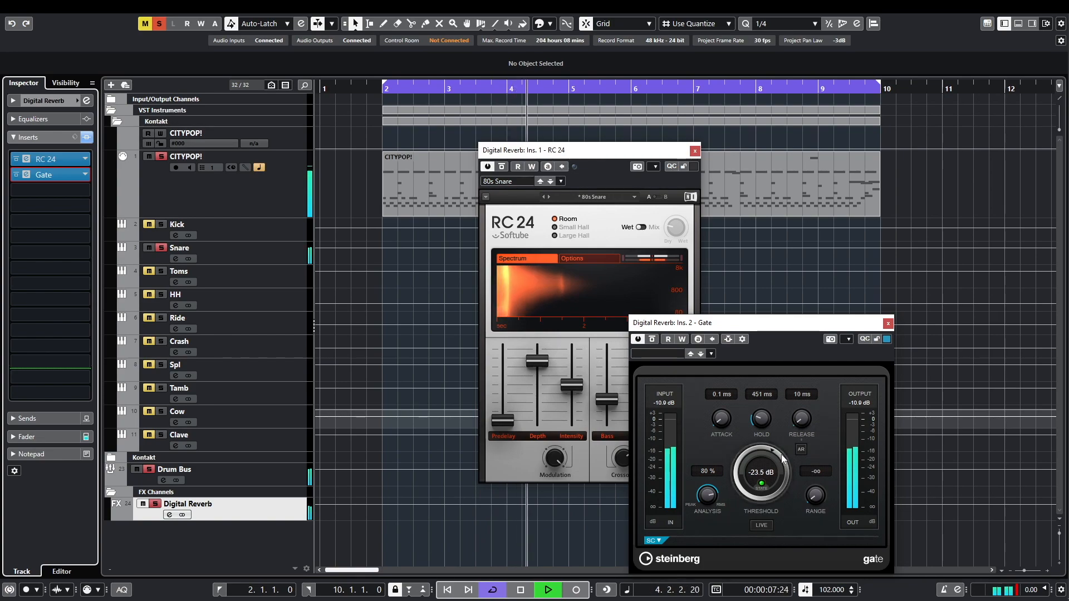
pyautogui.press('space')
pyautogui.moveTo(766, 420); pyautogui.dragTo(766, 424)
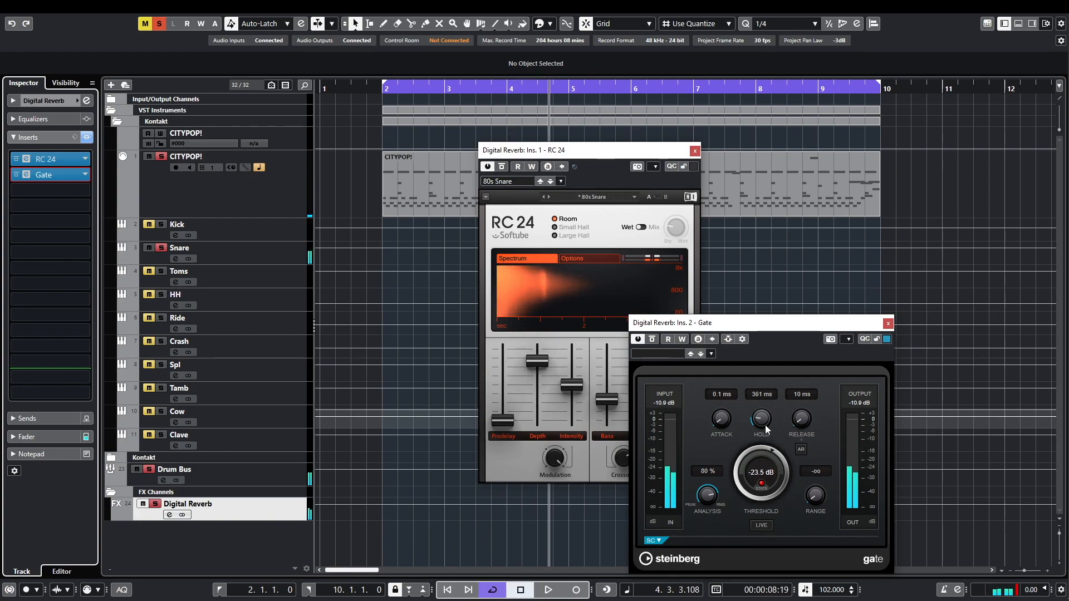
pyautogui.press('space')
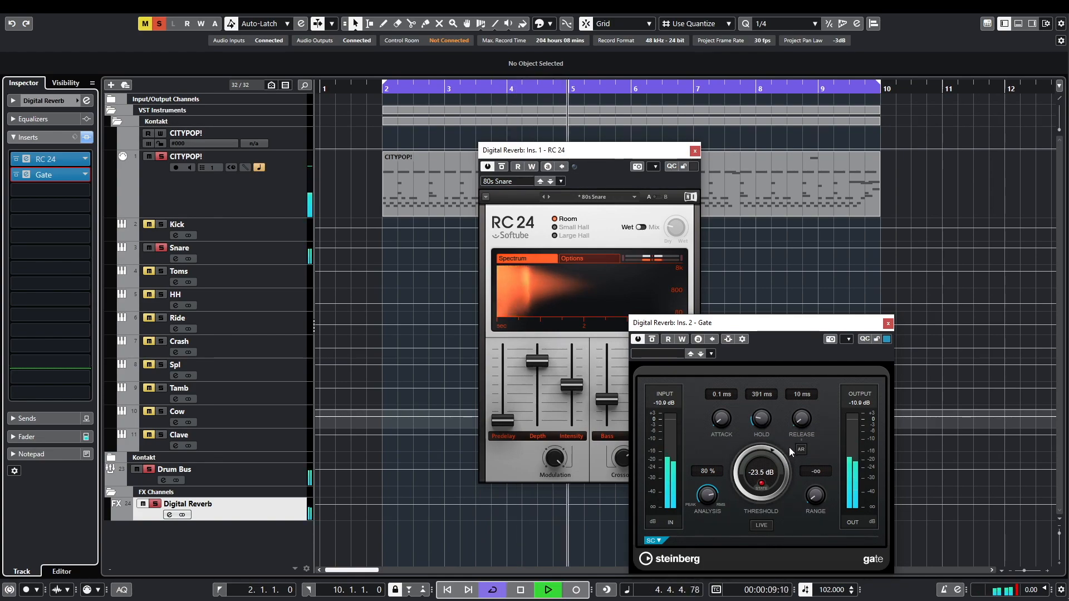
pyautogui.press('space')
# Clear all solos and audition the drum mix with the gated reverb.
pyautogui.click(159, 23)
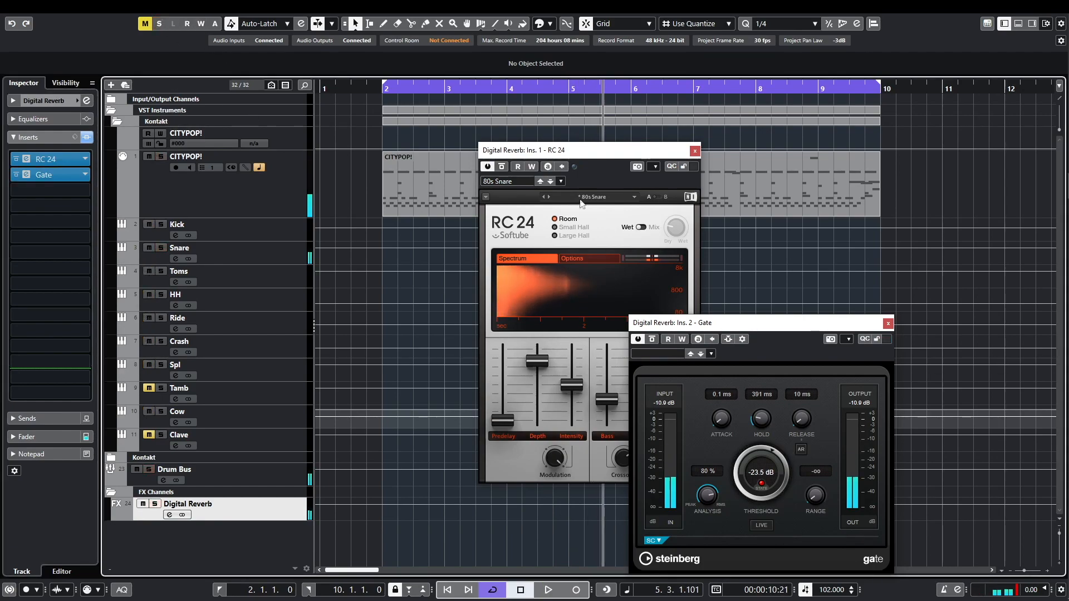
pyautogui.press('space')
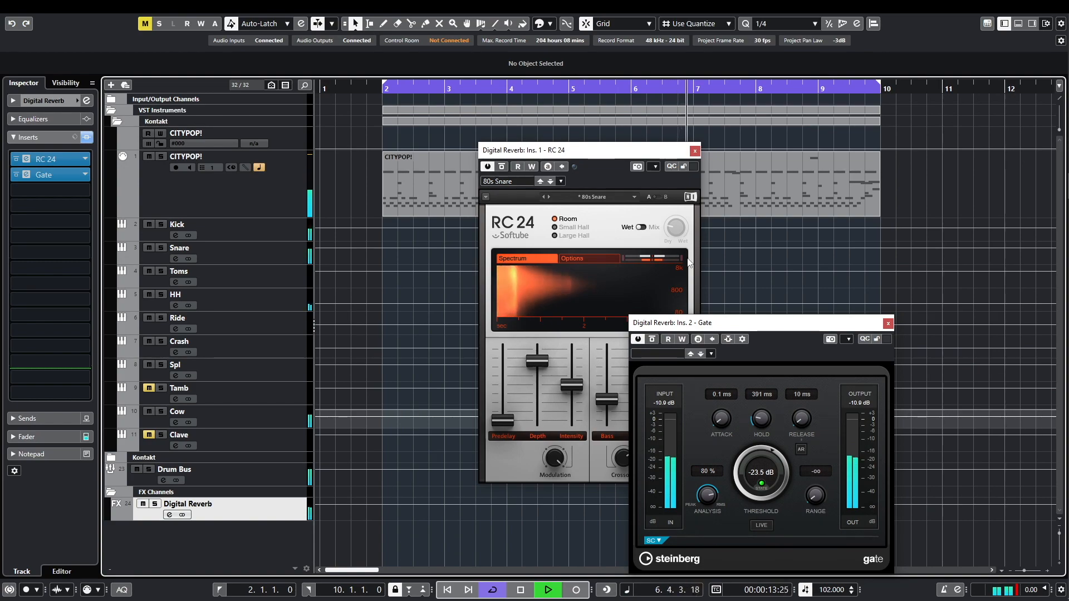
pyautogui.press('space')
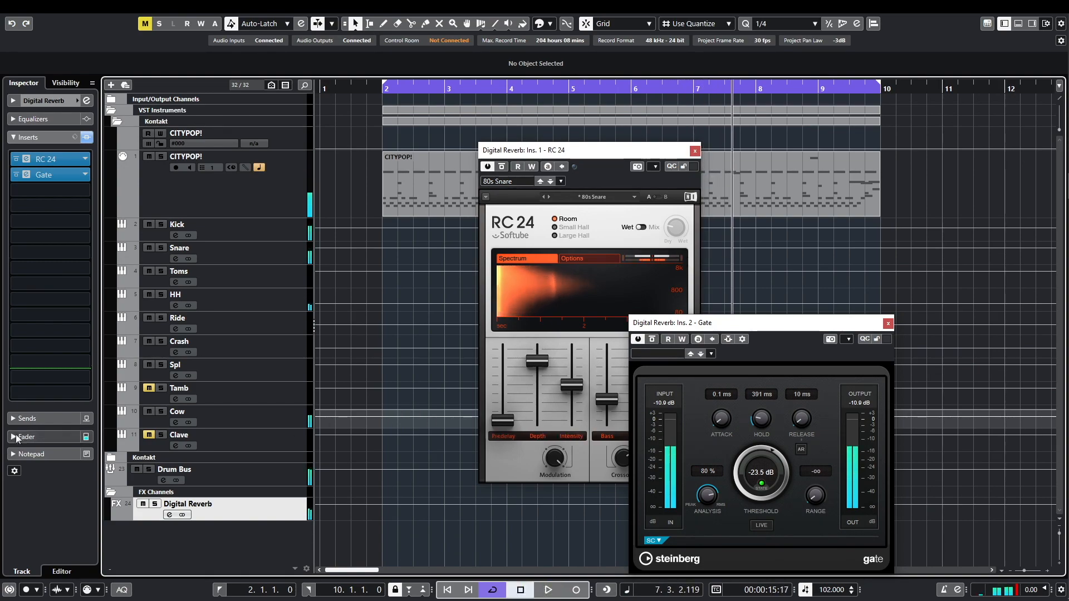
# Lower the Digital Reverb channel's fader to -11.5 while checking it in playback.
pyautogui.click(26, 437)
pyautogui.moveTo(32, 304); pyautogui.dragTo(32, 305)
pyautogui.press('space')
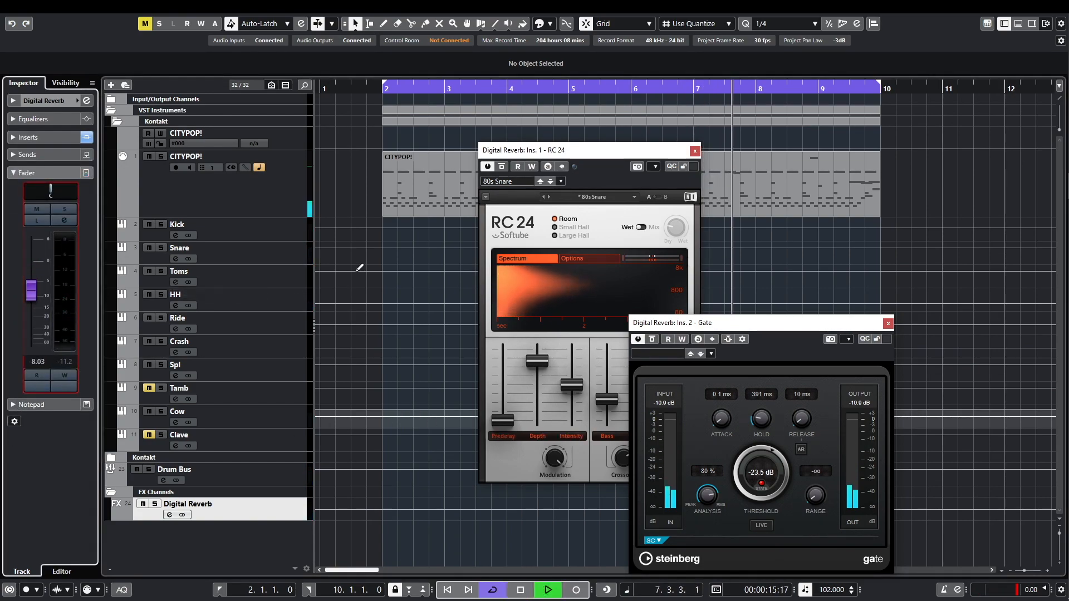
pyautogui.moveTo(33, 296); pyautogui.dragTo(32, 306)
pyautogui.press('space')
# Unmute Clave and Tamb, resume playback, and lower the Clave fader to about -3.52.
pyautogui.click(149, 434)
pyautogui.click(149, 390)
pyautogui.press('space')
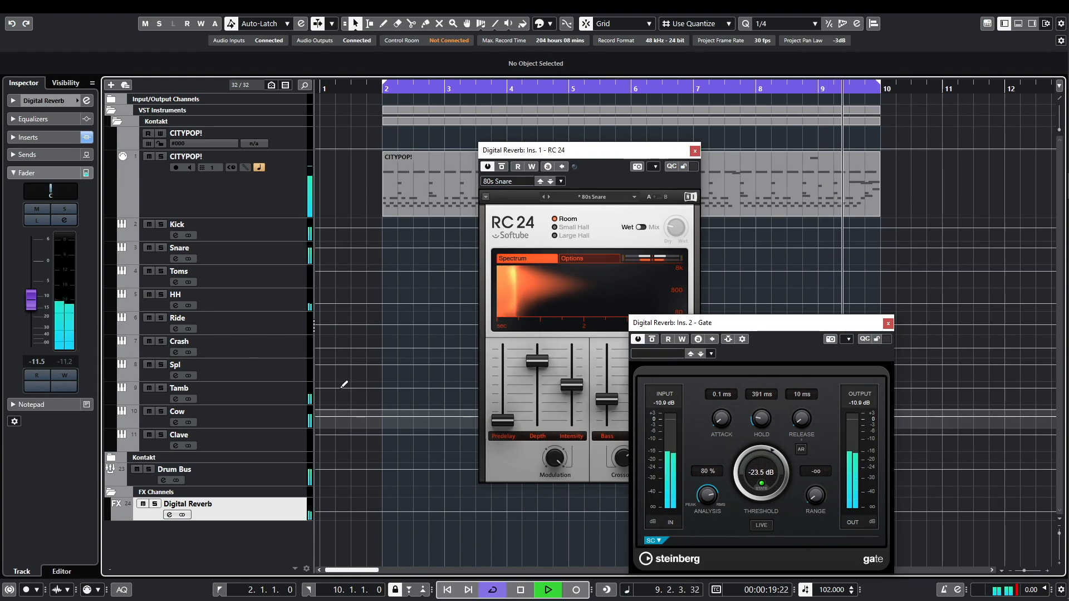
pyautogui.click(295, 435)
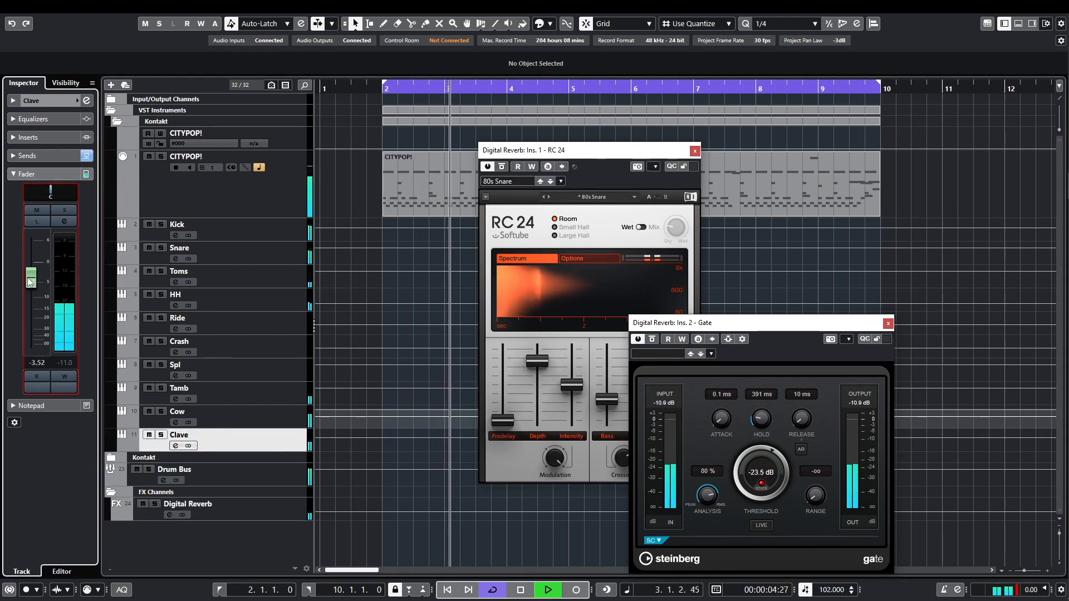
# Solo Tamb briefly, adjust its reverb send level, and raise its fader to 4.17 before stopping playback.
pyautogui.click(162, 389)
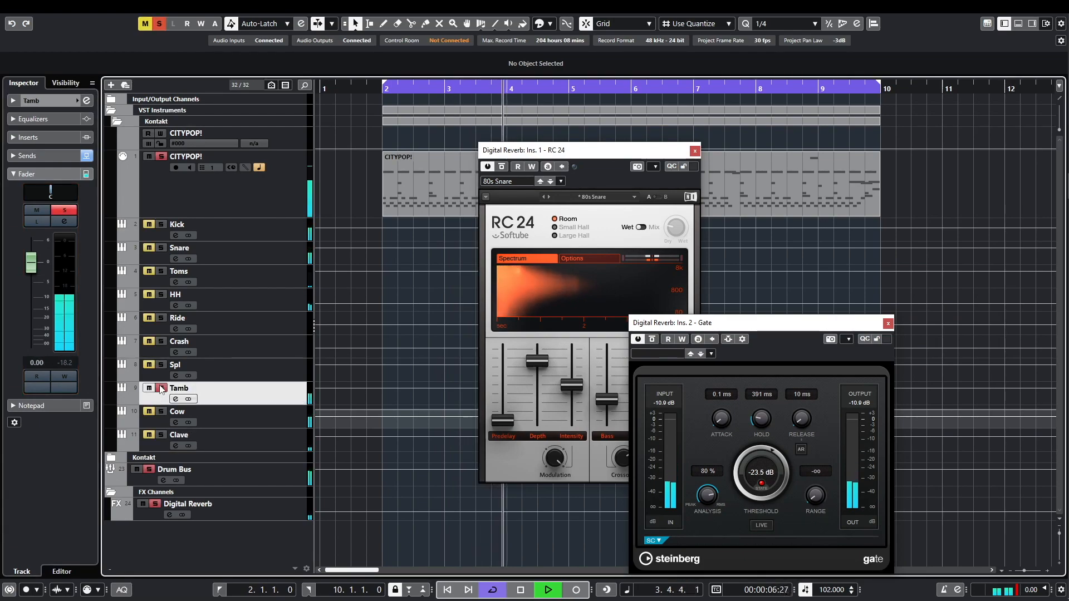
pyautogui.click(161, 389)
pyautogui.click(23, 156)
pyautogui.moveTo(68, 186); pyautogui.dragTo(91, 190)
pyautogui.click(13, 353)
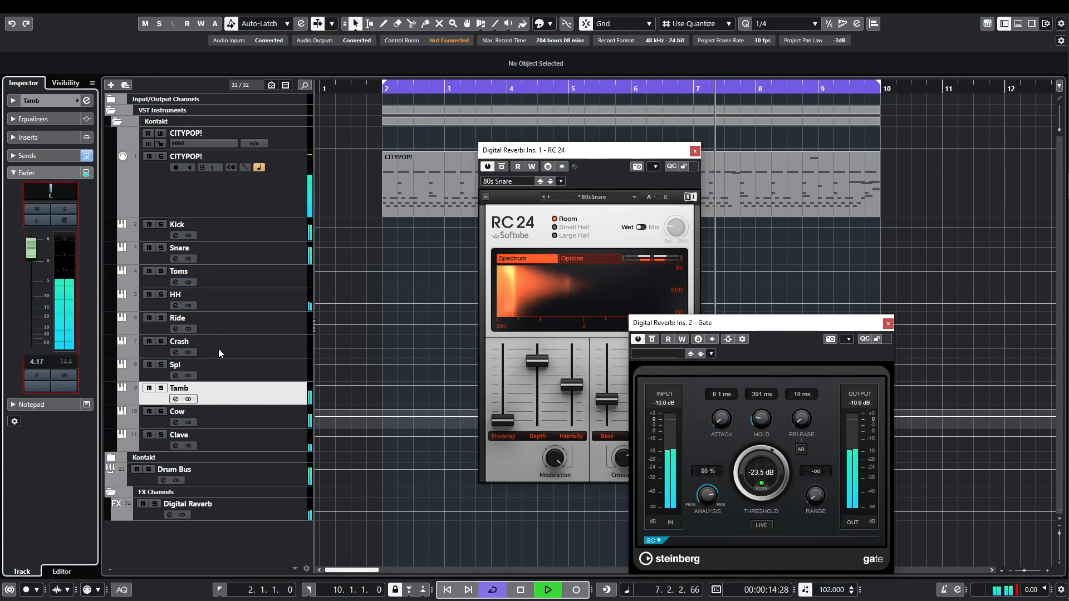
pyautogui.press('space')
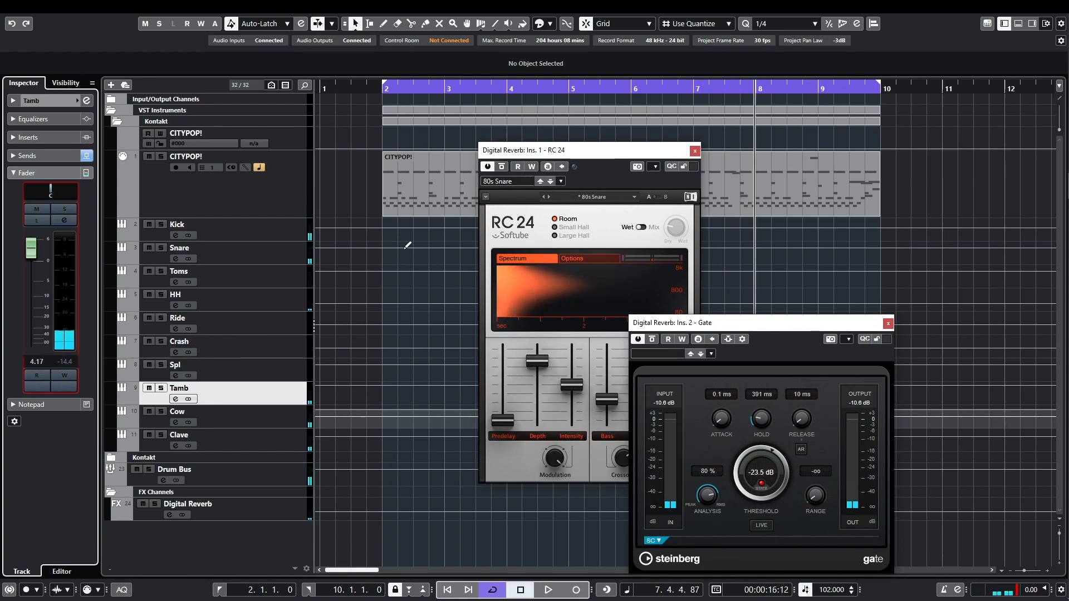
# Reopen the CITYPOP! track's Kontakt instrument window.
pyautogui.click(265, 195)
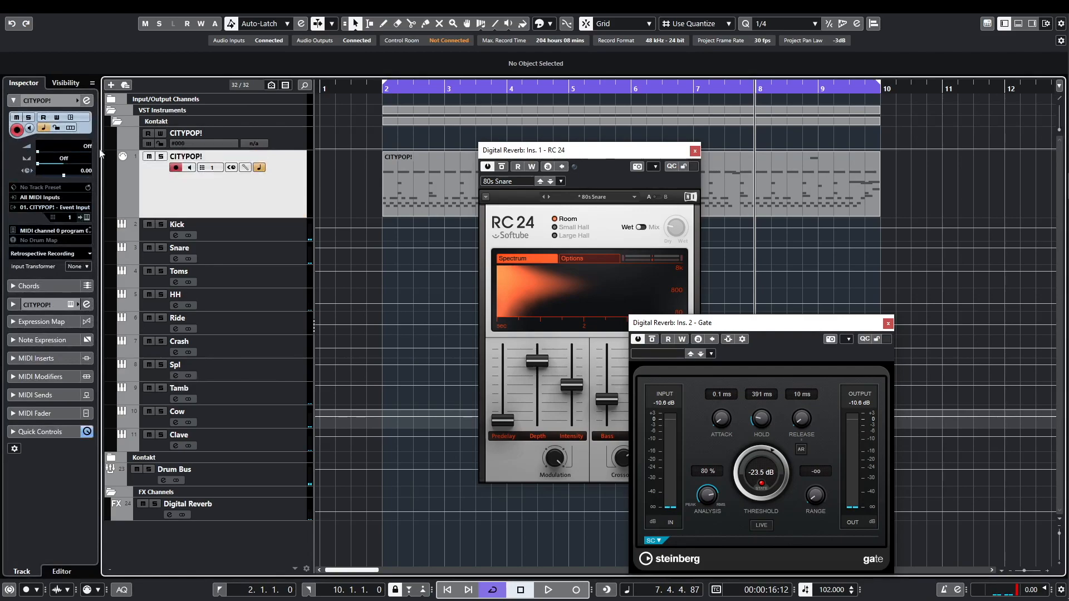
pyautogui.click(86, 218)
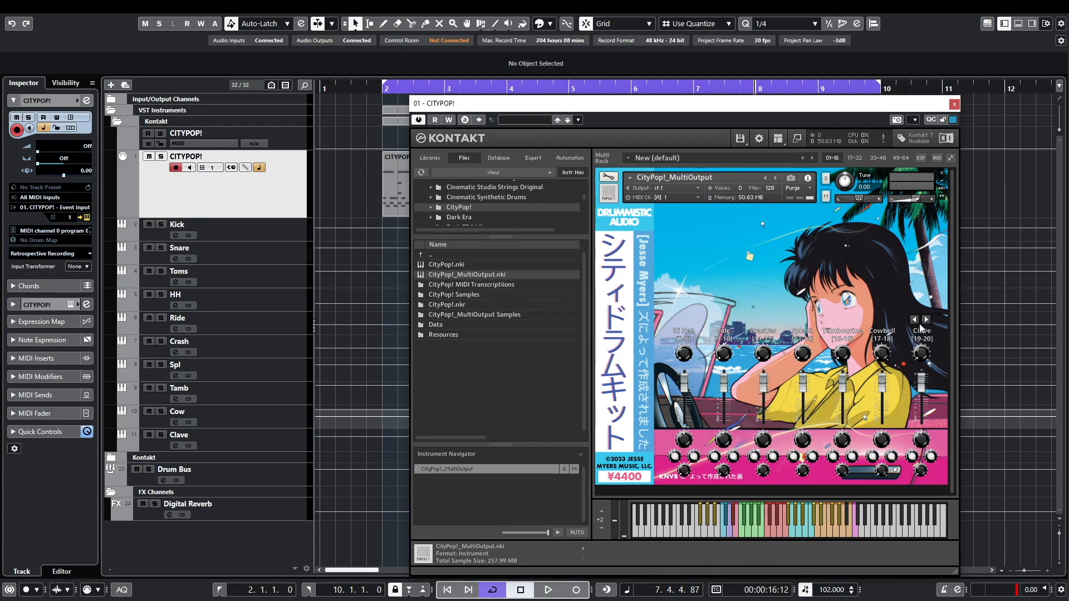
# Audition the drum loop from bar 2 while viewing both pages of the kit's channel mixer.
pyautogui.click(914, 320)
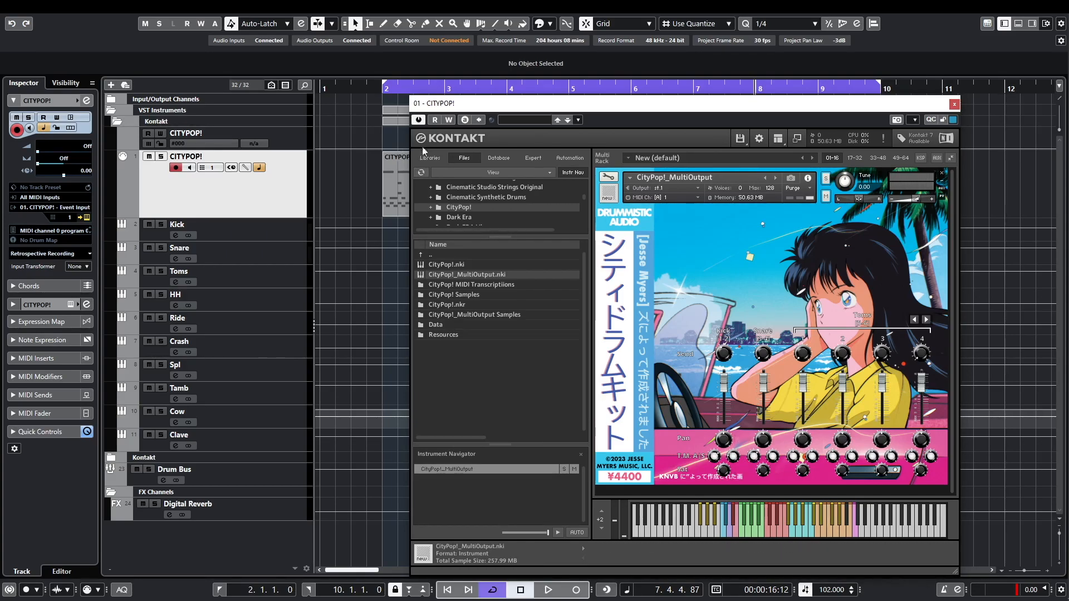
pyautogui.click(377, 92)
pyautogui.press('space')
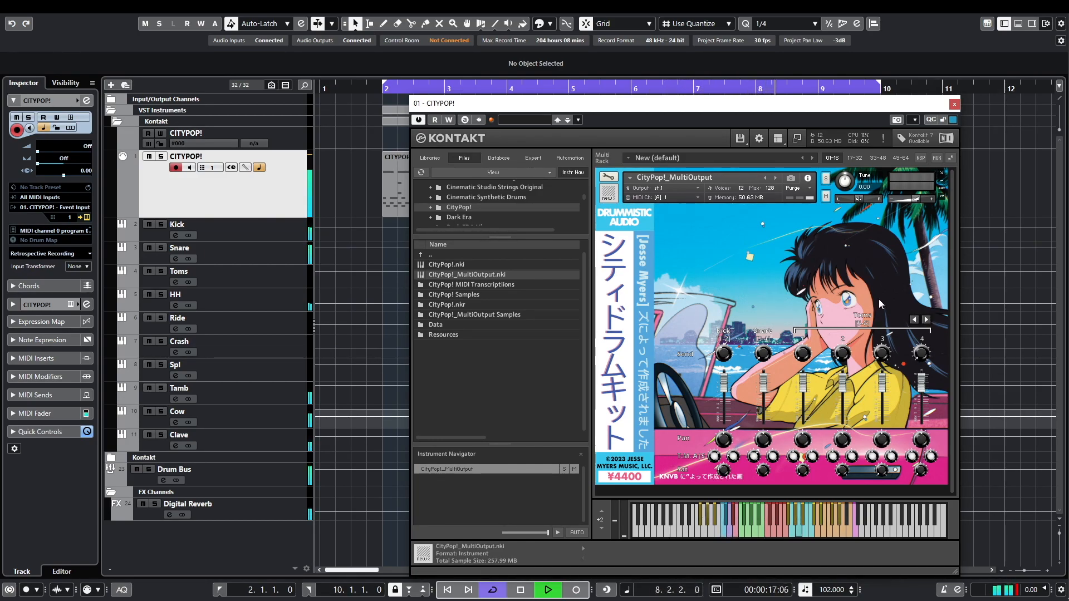
pyautogui.click(926, 320)
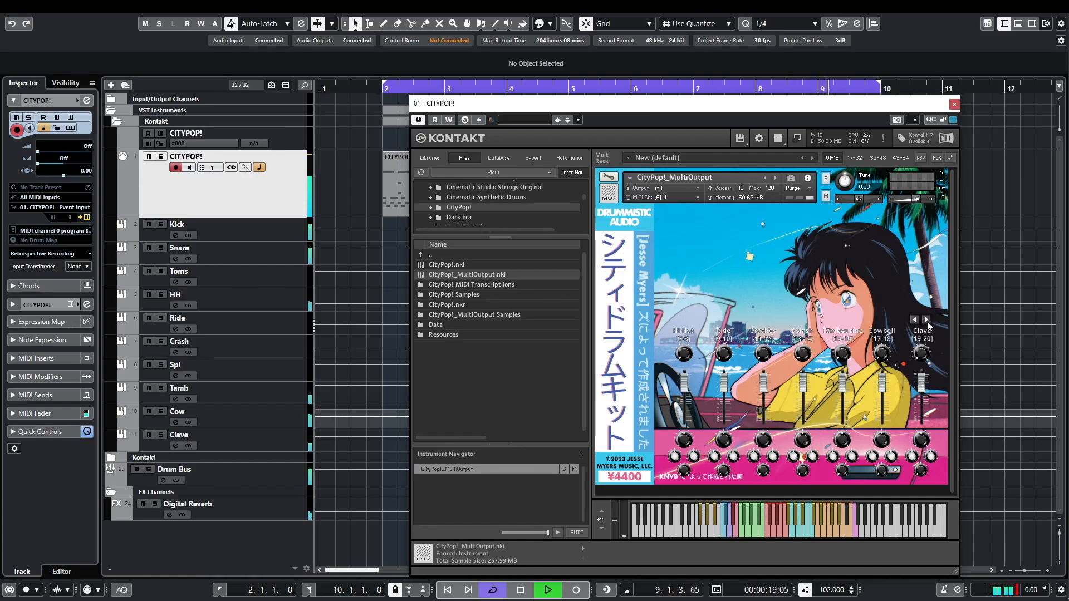
pyautogui.press('space')
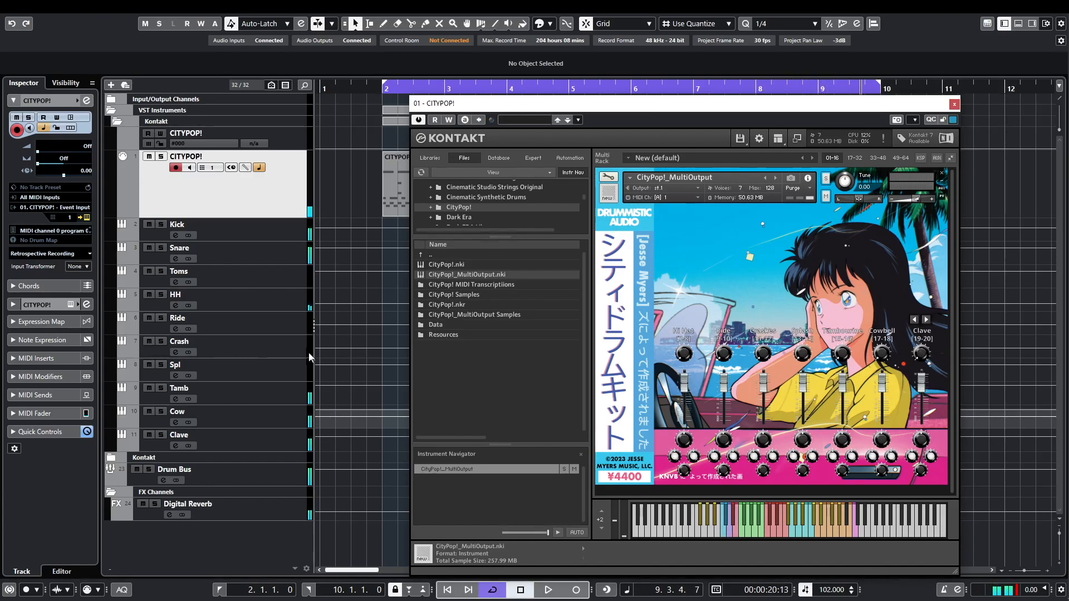
# Add a Digital Reverb send at -5.15 to the Cow channel, enable it and check it in playback.
pyautogui.click(223, 417)
pyautogui.click(15, 156)
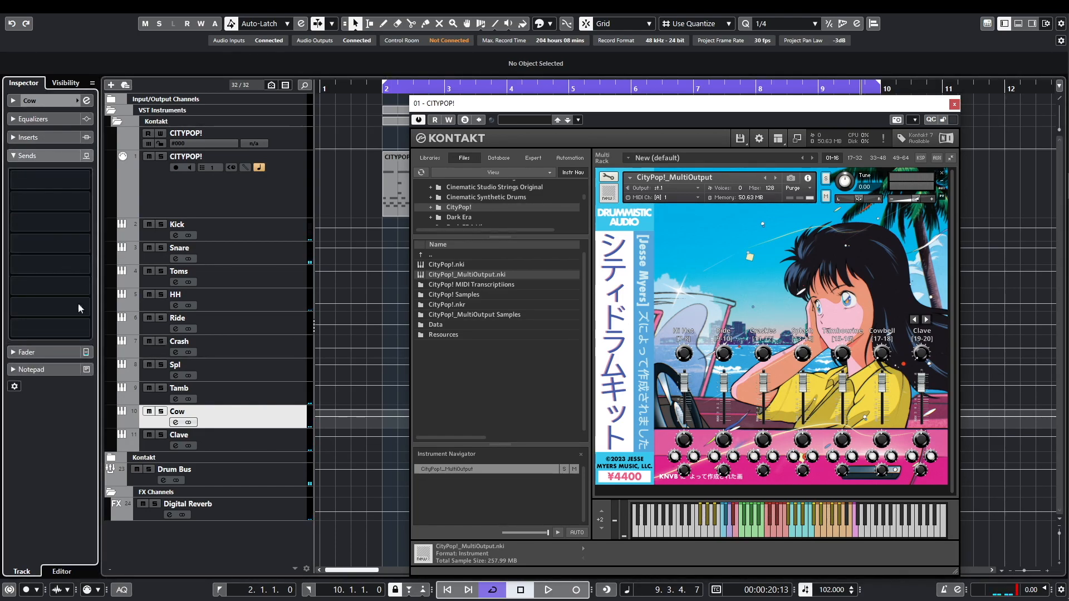
pyautogui.click(51, 179)
pyautogui.click(56, 225)
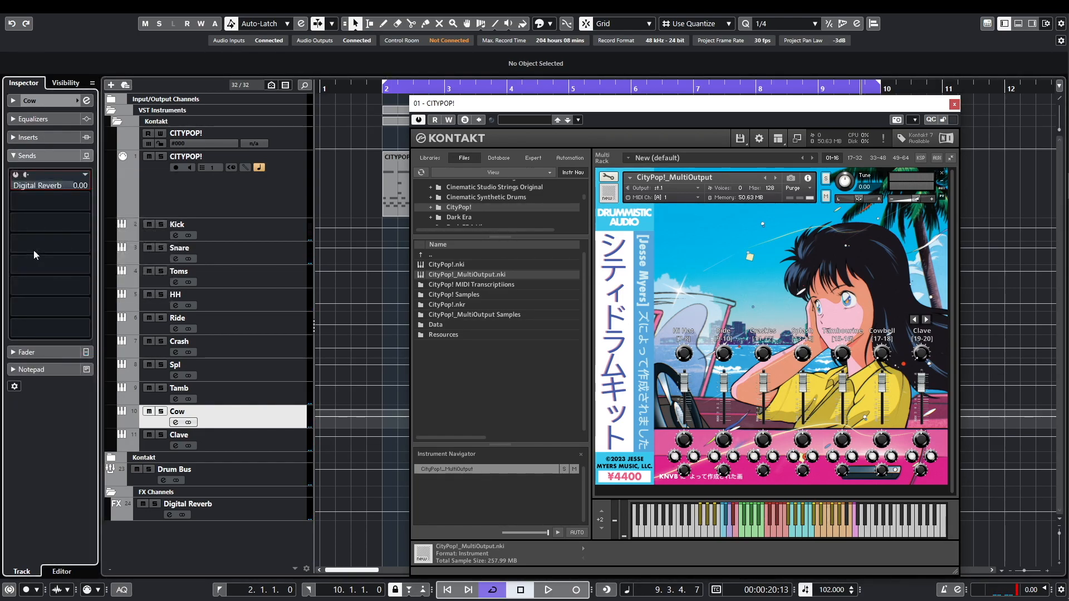
pyautogui.click(15, 175)
pyautogui.press('space')
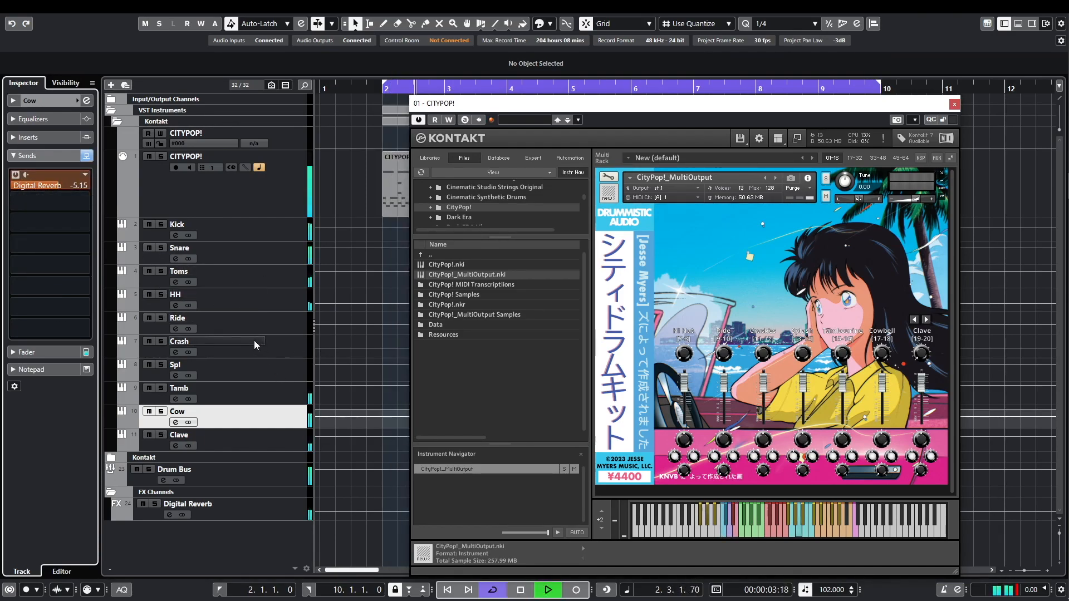
# Switch off Cow's Digital Reverb send and audition the loop without it, stopping playback at the end.
pyautogui.press('space')
pyautogui.click(15, 176)
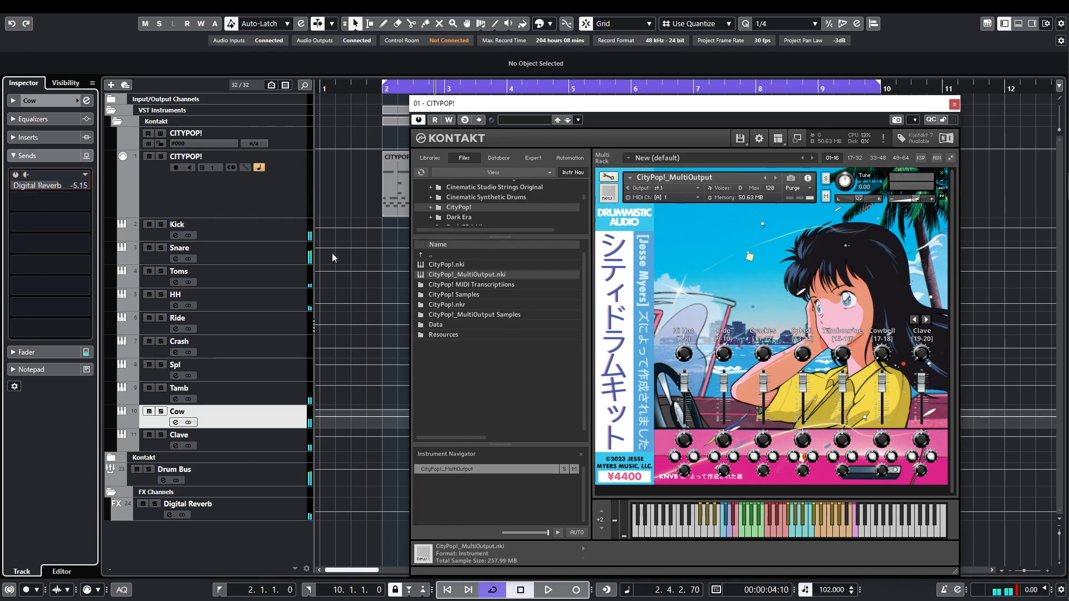
pyautogui.press('space')
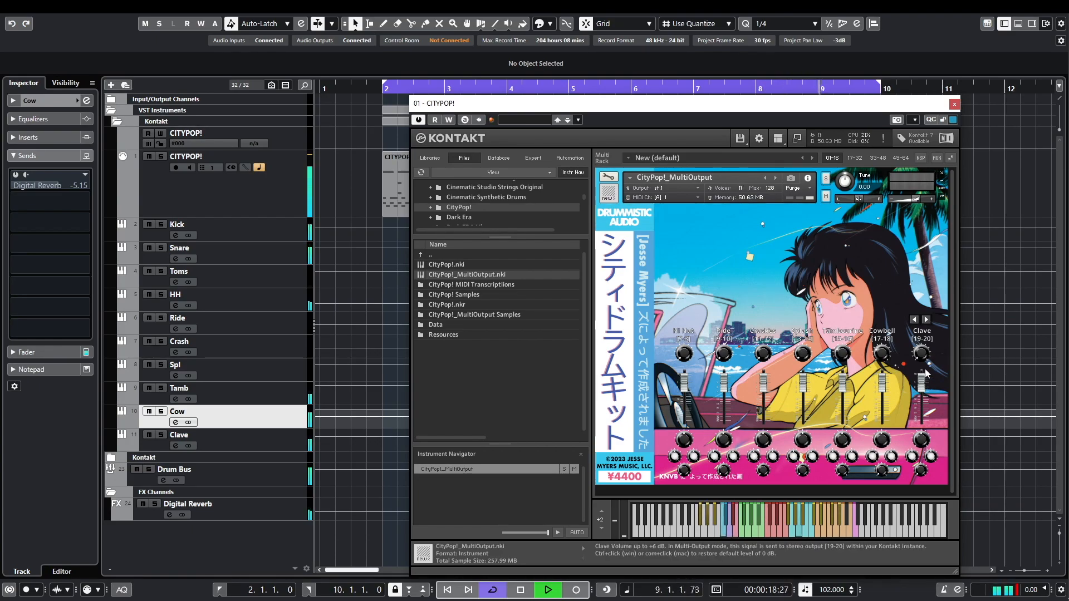
pyautogui.press('space')
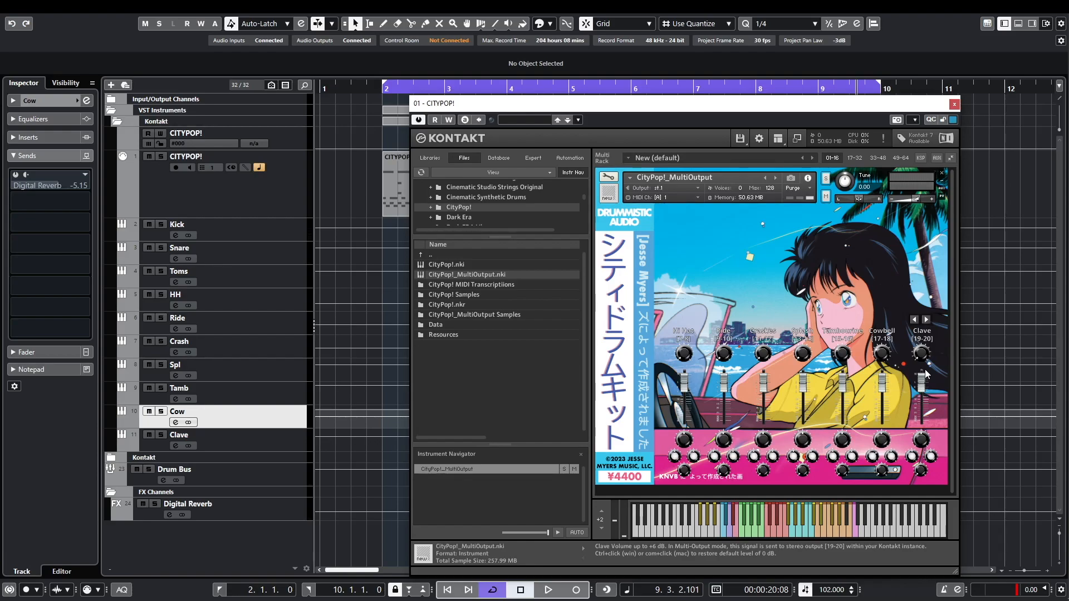
# Close the Kontakt instrument, RC 24 and Gate windows.
pyautogui.click(954, 104)
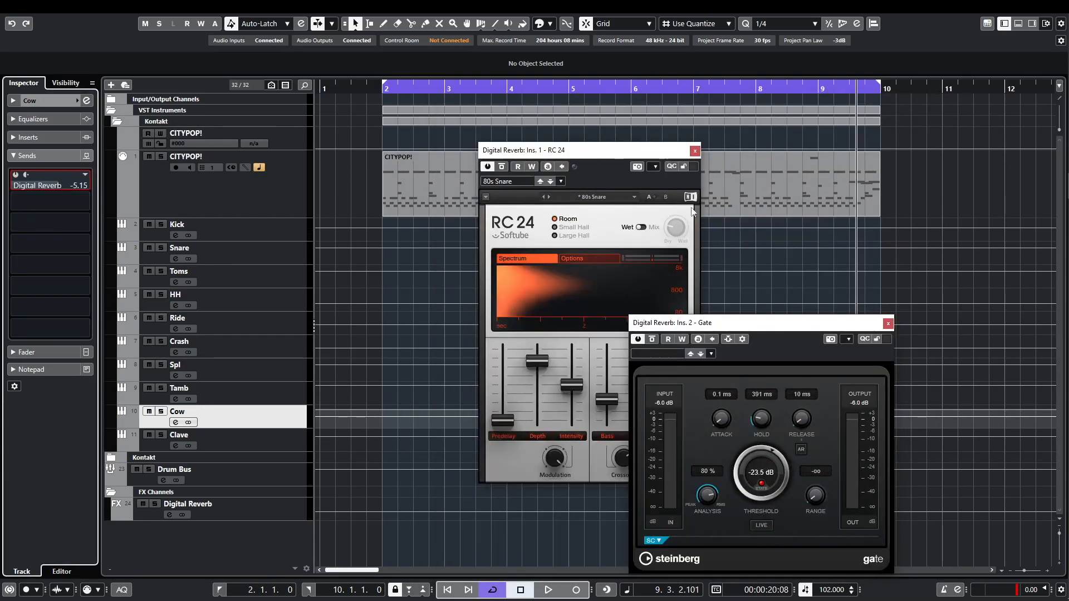
pyautogui.click(695, 150)
pyautogui.click(888, 324)
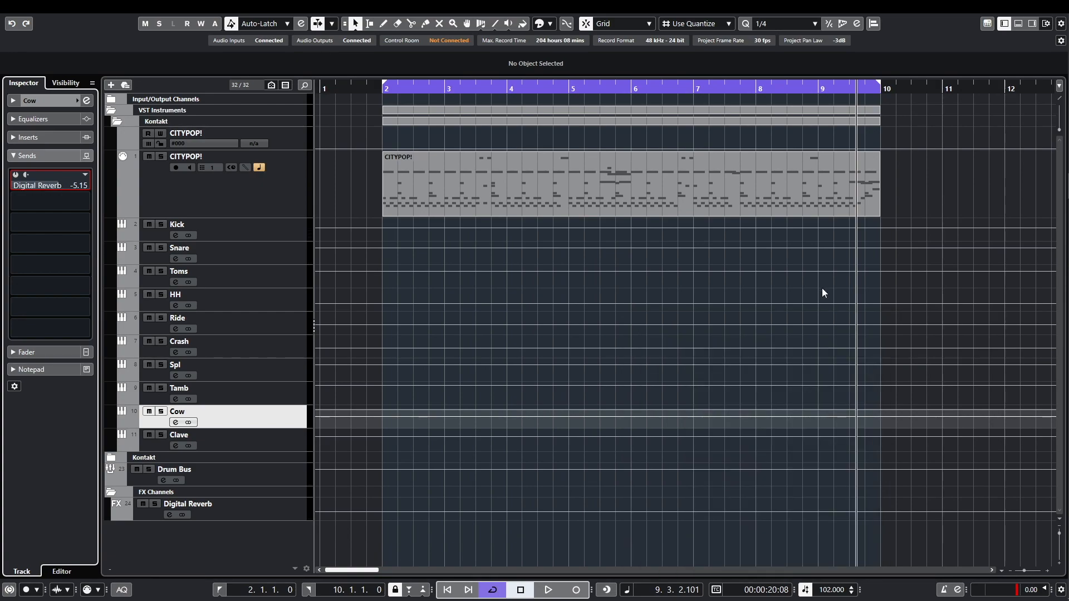
# Set the HH channel's fader to -13.1.
pyautogui.press('g')
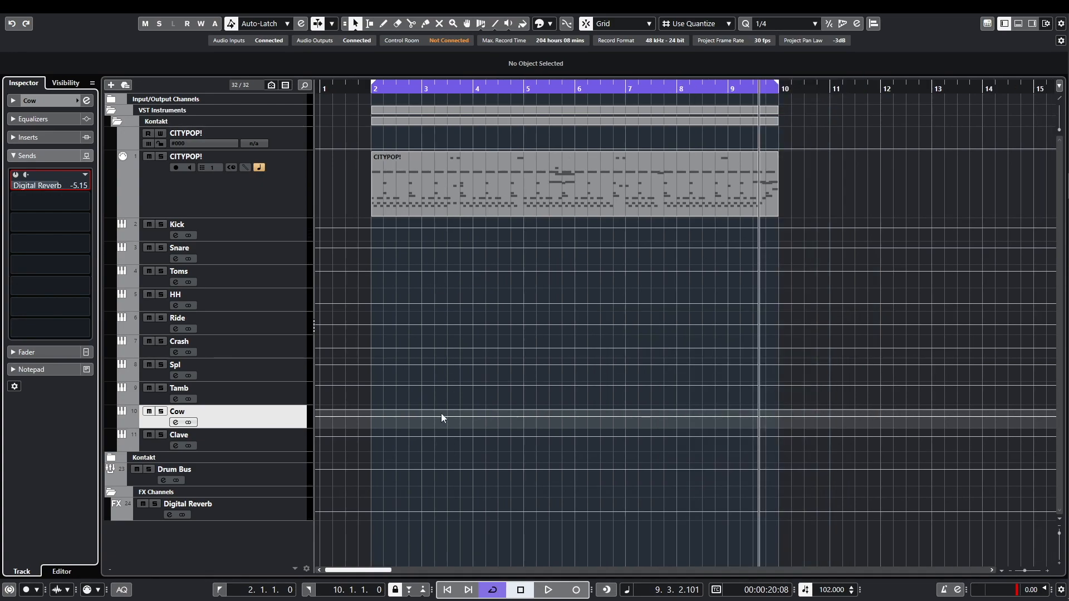
pyautogui.press('h')
pyautogui.press('h')
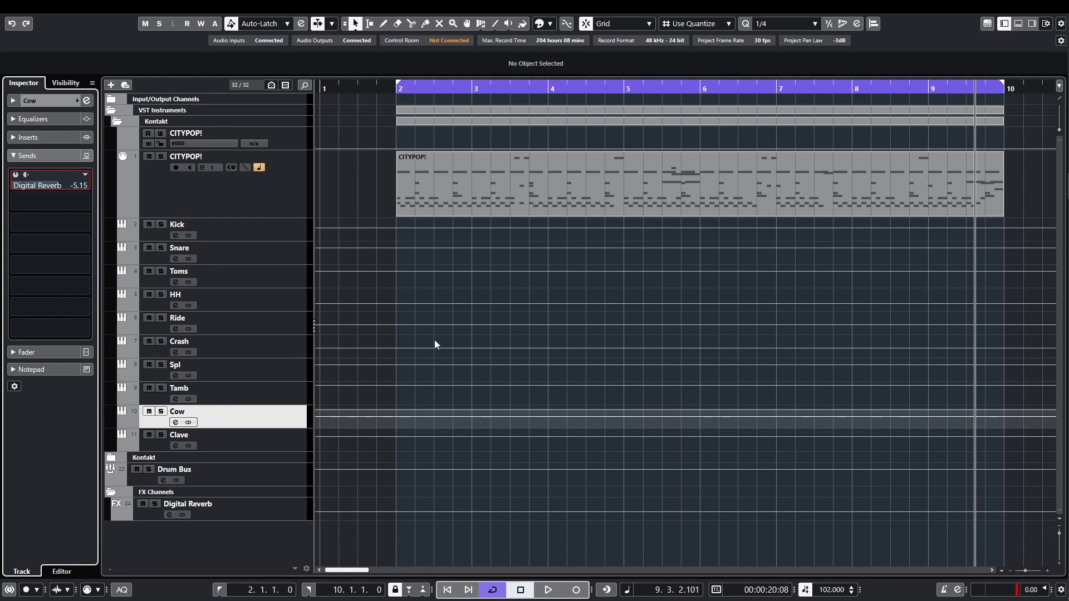
pyautogui.click(262, 308)
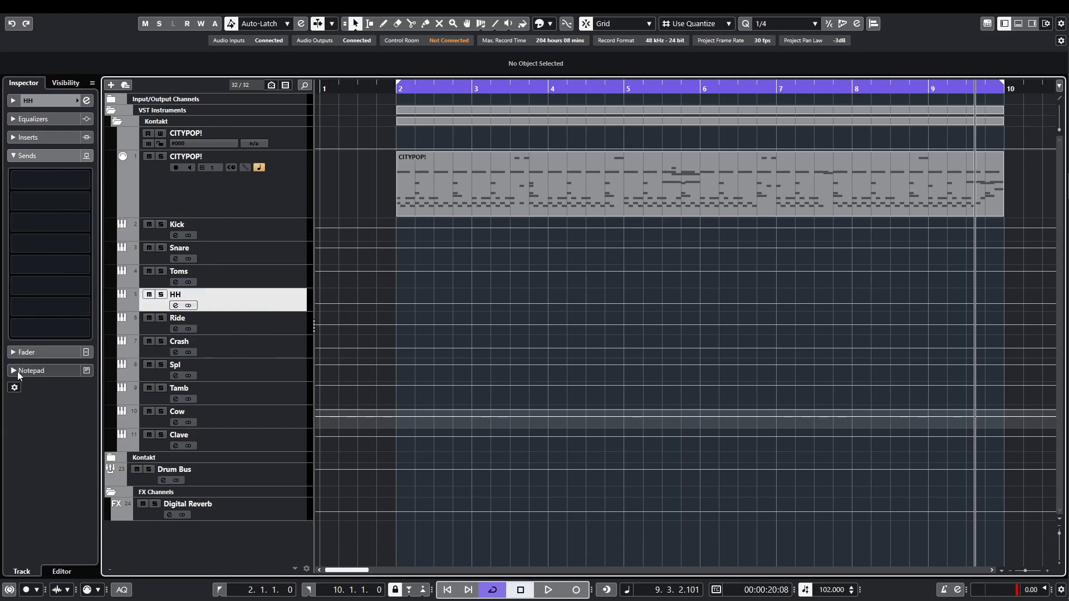
pyautogui.click(23, 352)
pyautogui.moveTo(32, 301); pyautogui.dragTo(34, 297)
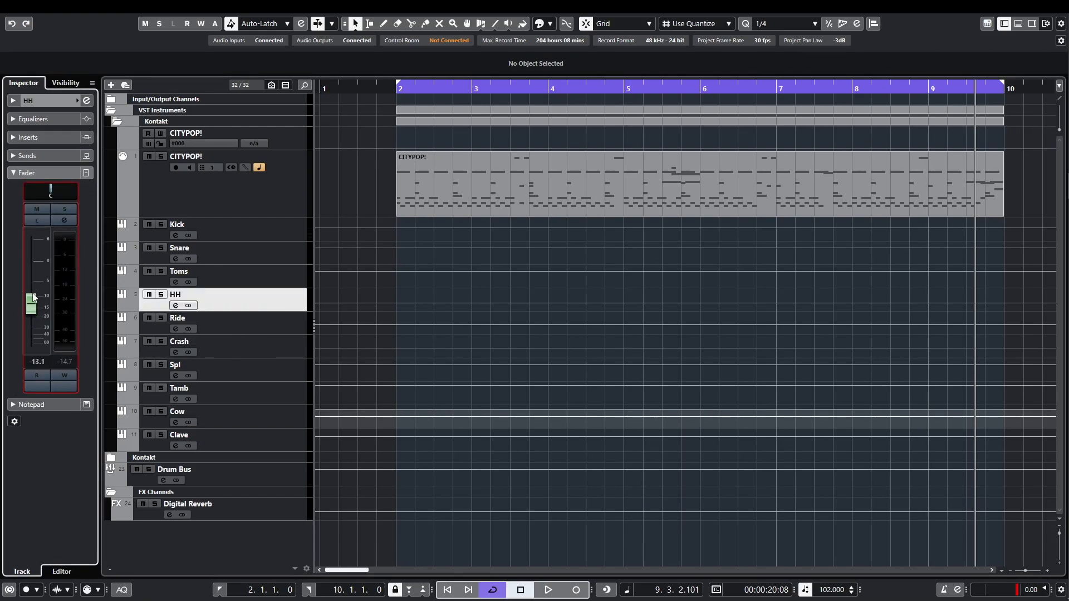
# Select the Toms channel, show its sends and open the MixConsole.
pyautogui.press('g')
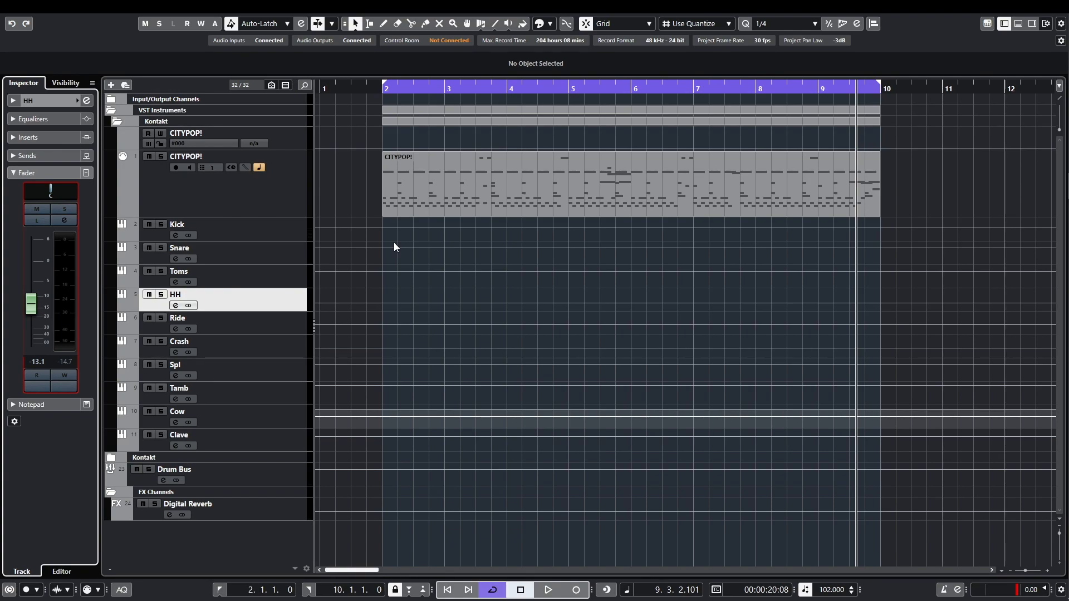
pyautogui.click(272, 282)
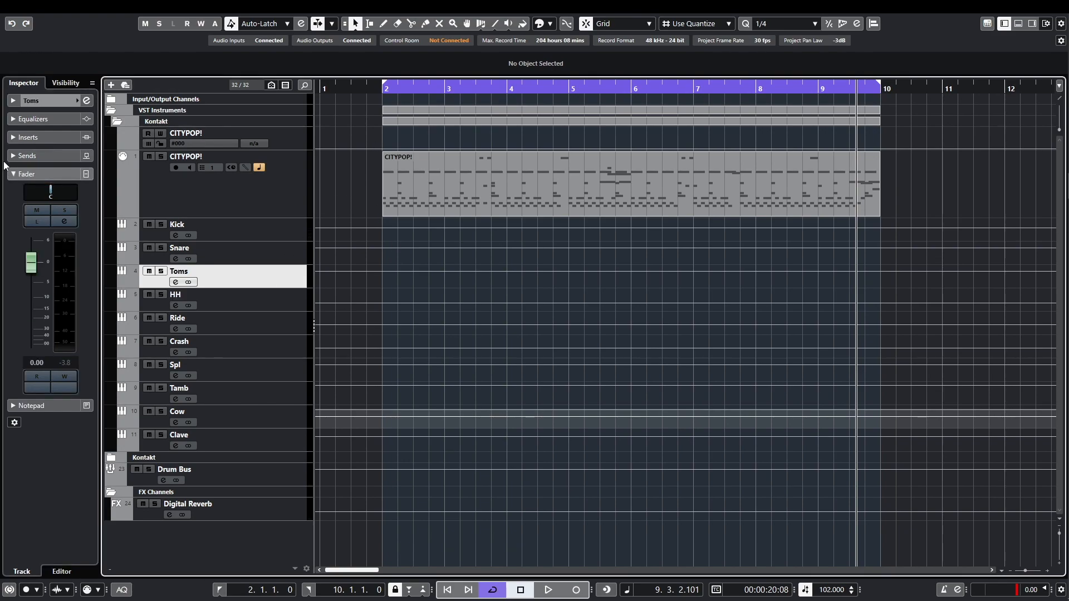
pyautogui.click(13, 157)
pyautogui.click(289, 294)
pyautogui.click(287, 286)
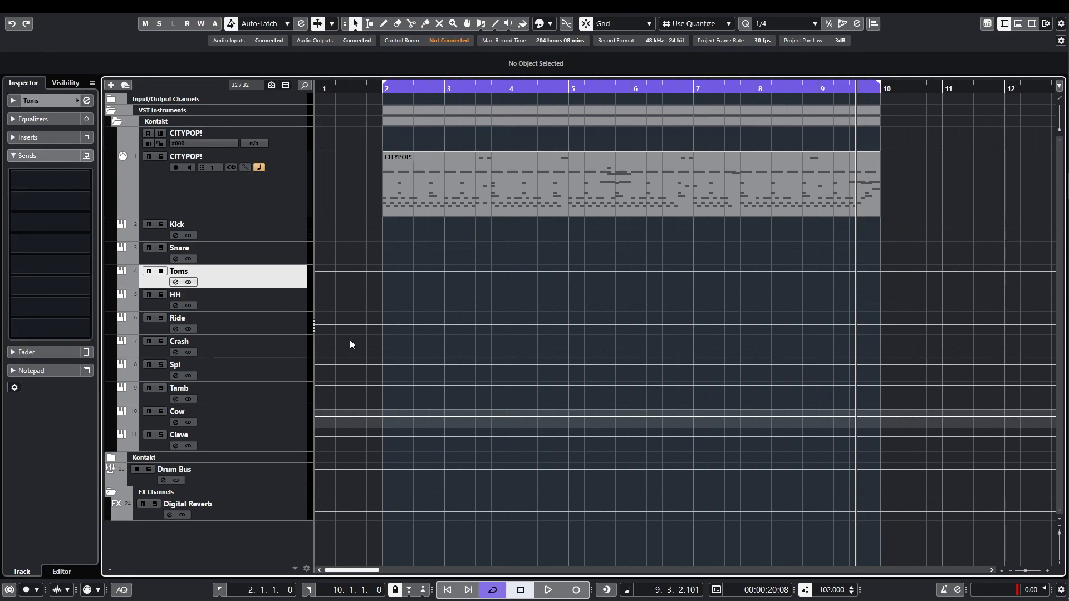
pyautogui.press('F3')
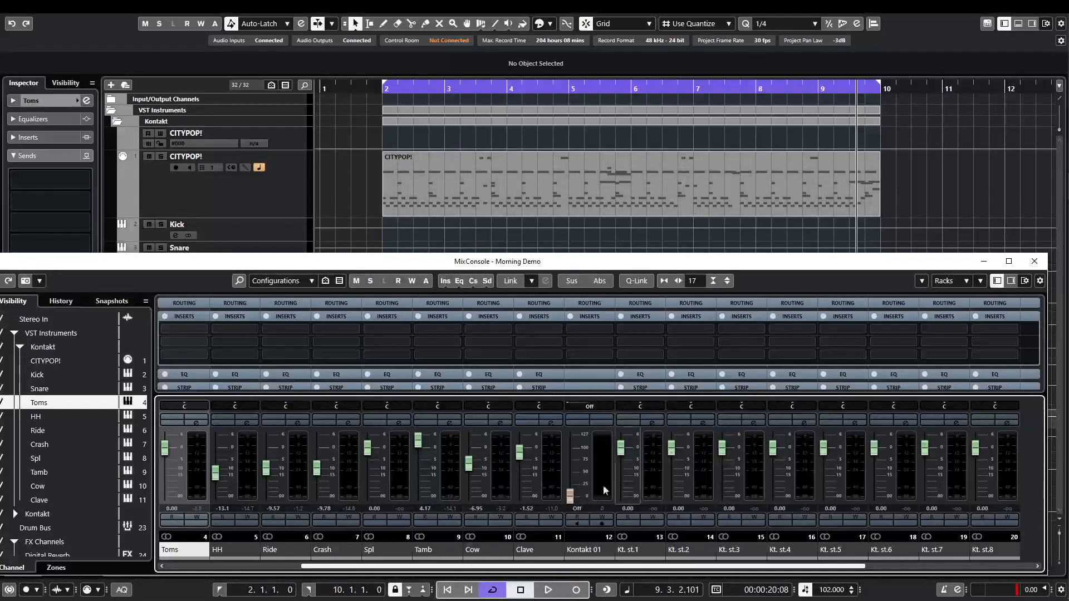
# Add an FX channel with ValhallaPlate, named "Tom verb", to the selected Toms channel.
pyautogui.rightClick(324, 454)
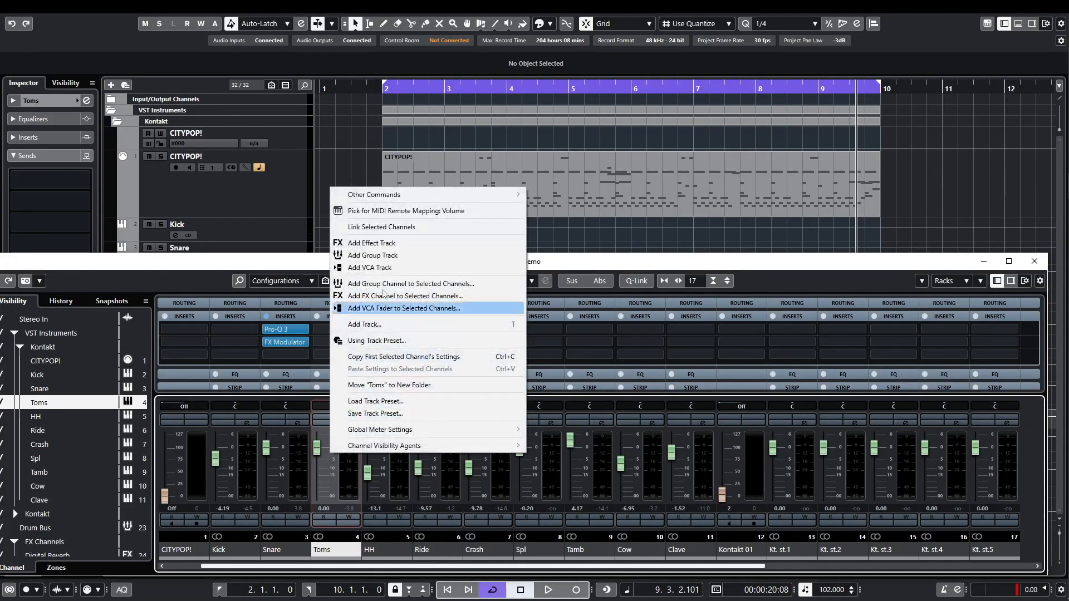
pyautogui.click(412, 297)
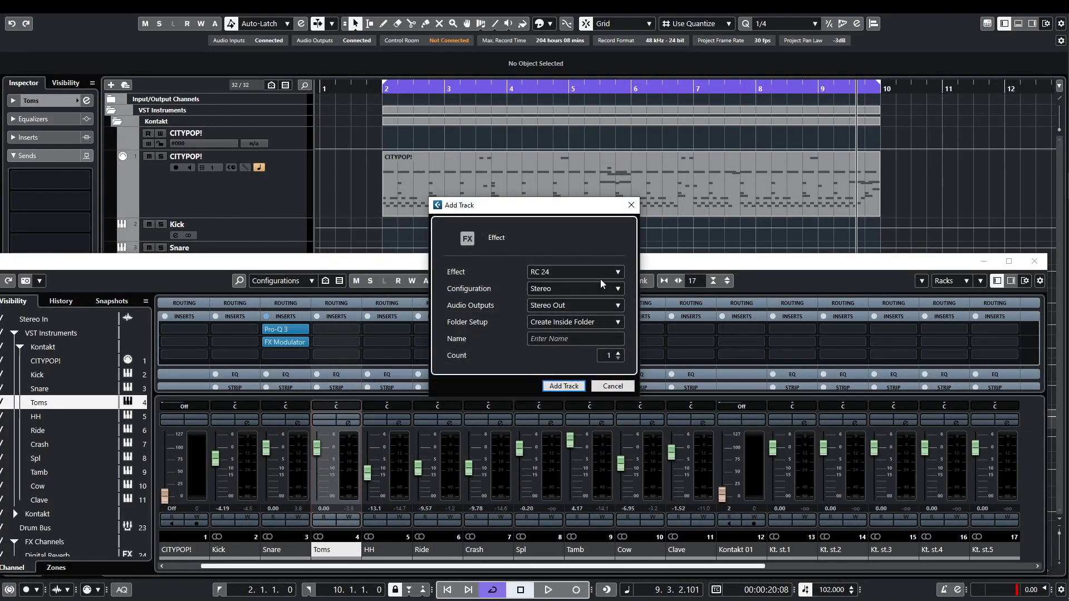
pyautogui.click(605, 275)
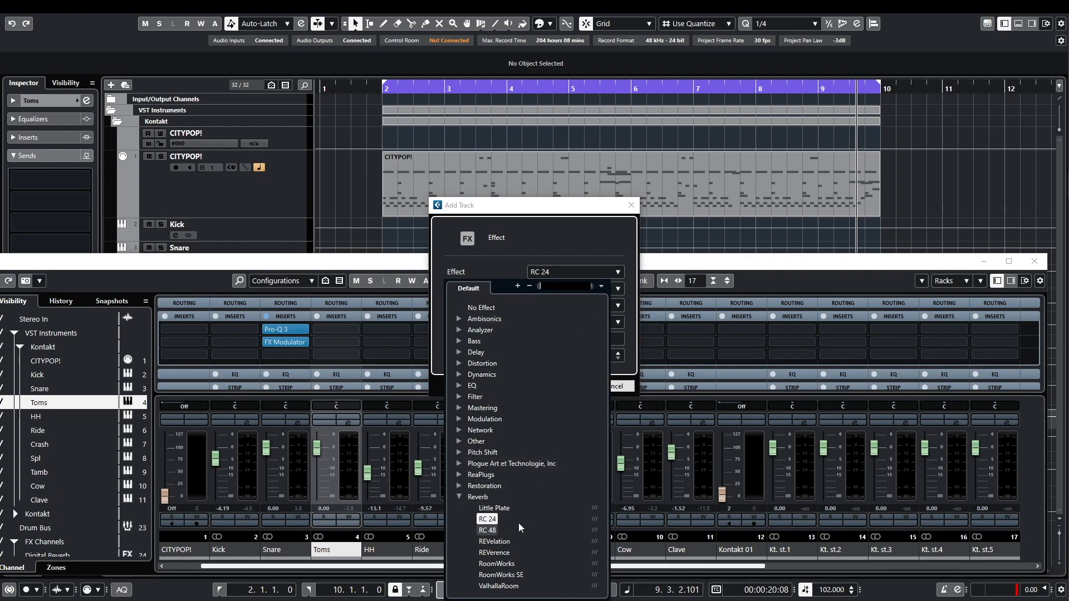
pyautogui.scroll(-2, 521, 526)
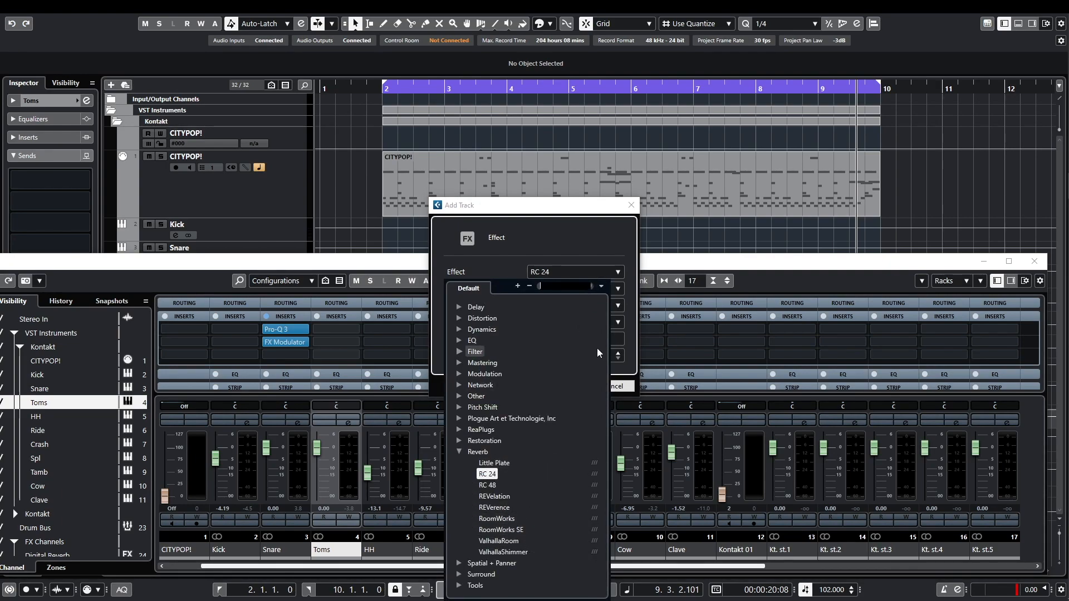
pyautogui.write('plate')
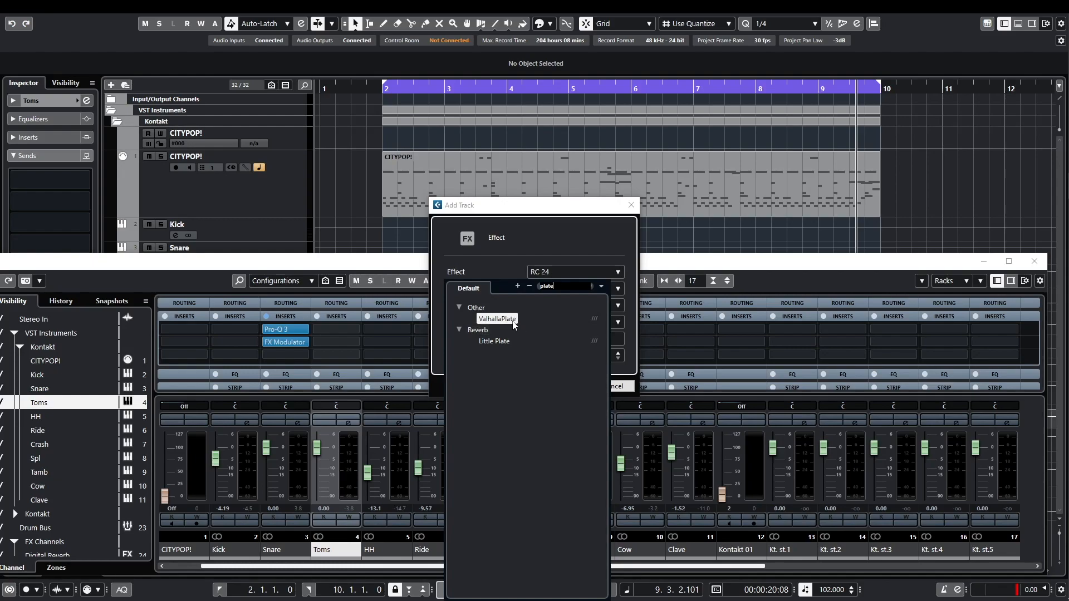
pyautogui.click(498, 319)
pyautogui.click(566, 340)
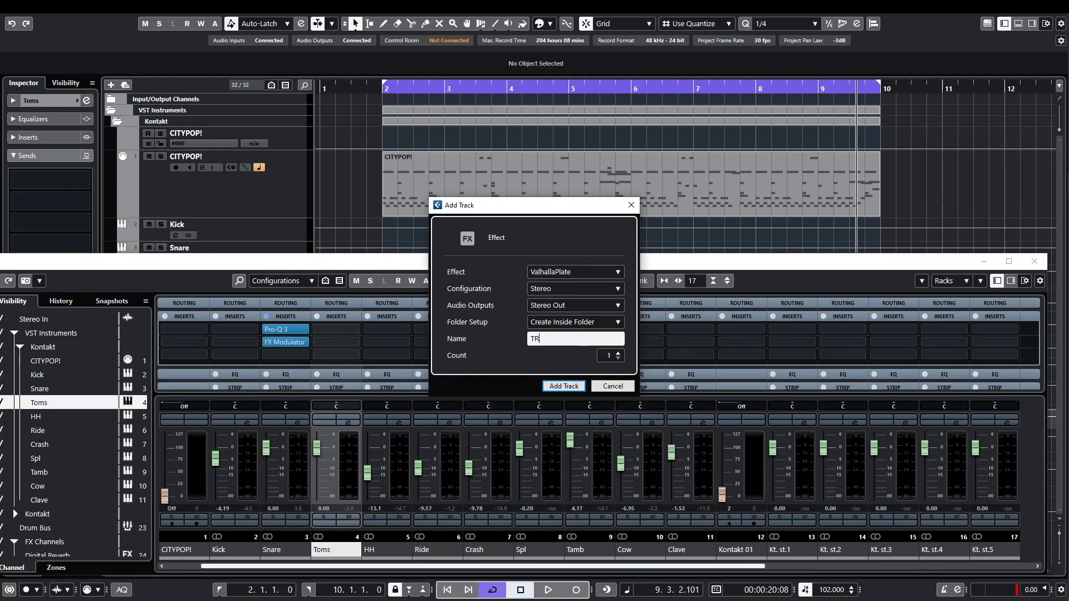
pyautogui.write('Tom verb')
pyautogui.press('Return')
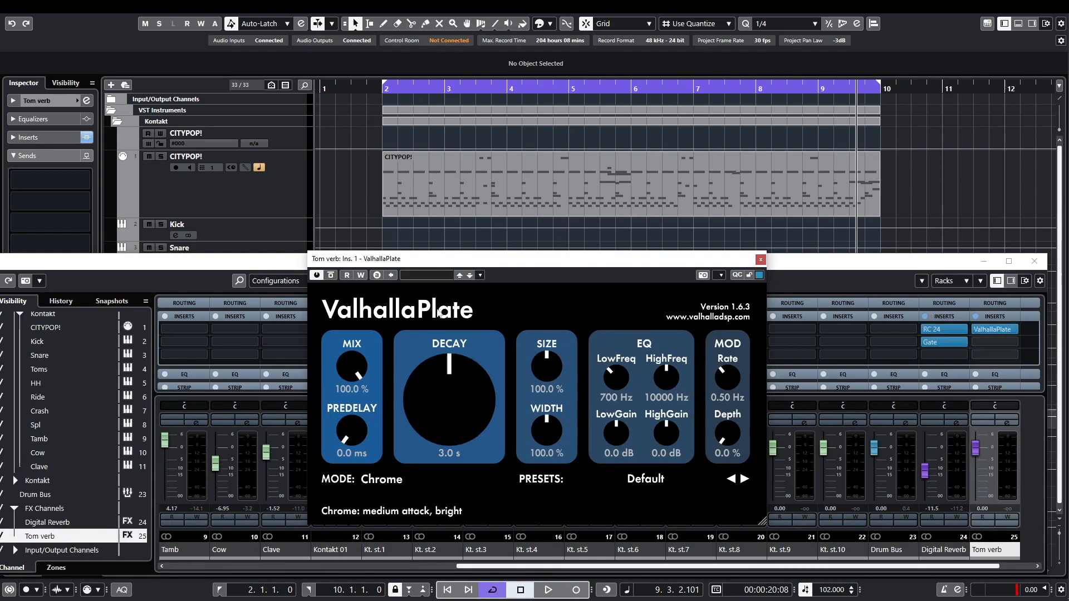
# Load ValhallaPlate's MED-Perfect Tom Plate preset and set its decay to 2.0 s.
pyautogui.click(626, 480)
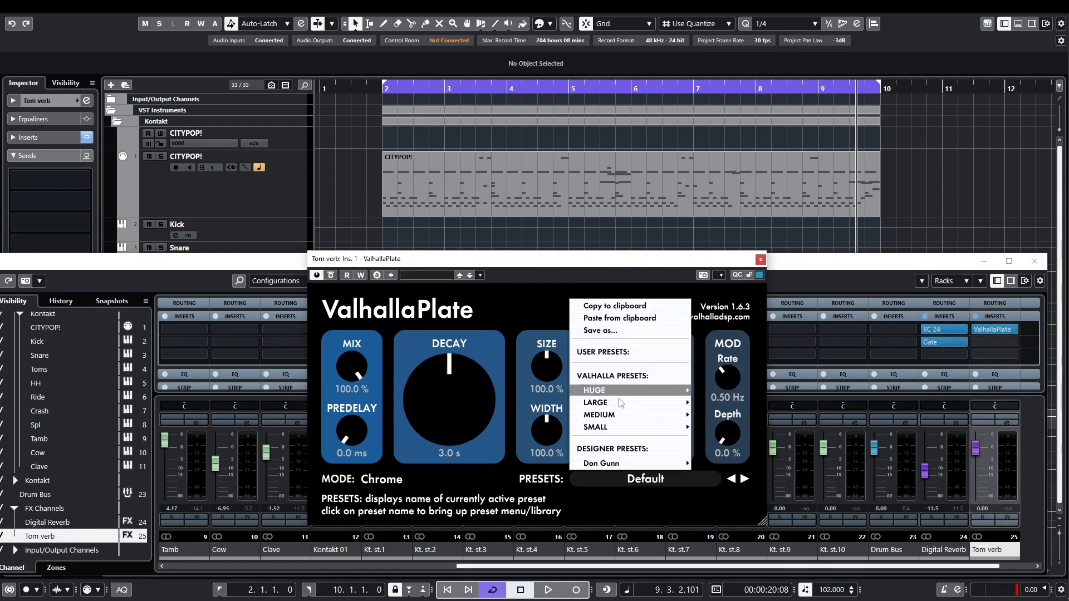
pyautogui.moveTo(636, 418)
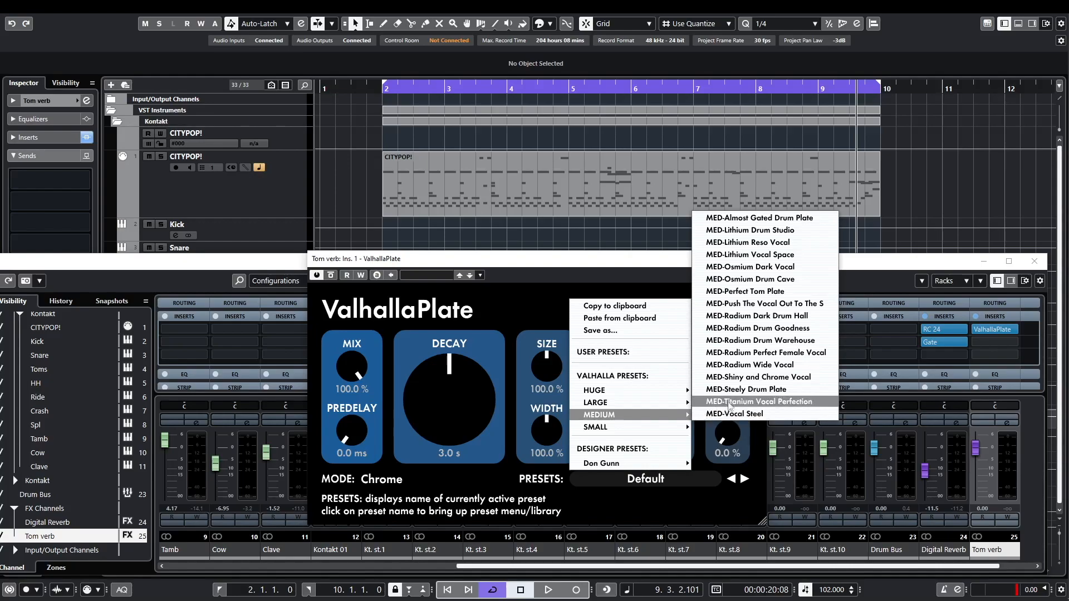
pyautogui.click(769, 293)
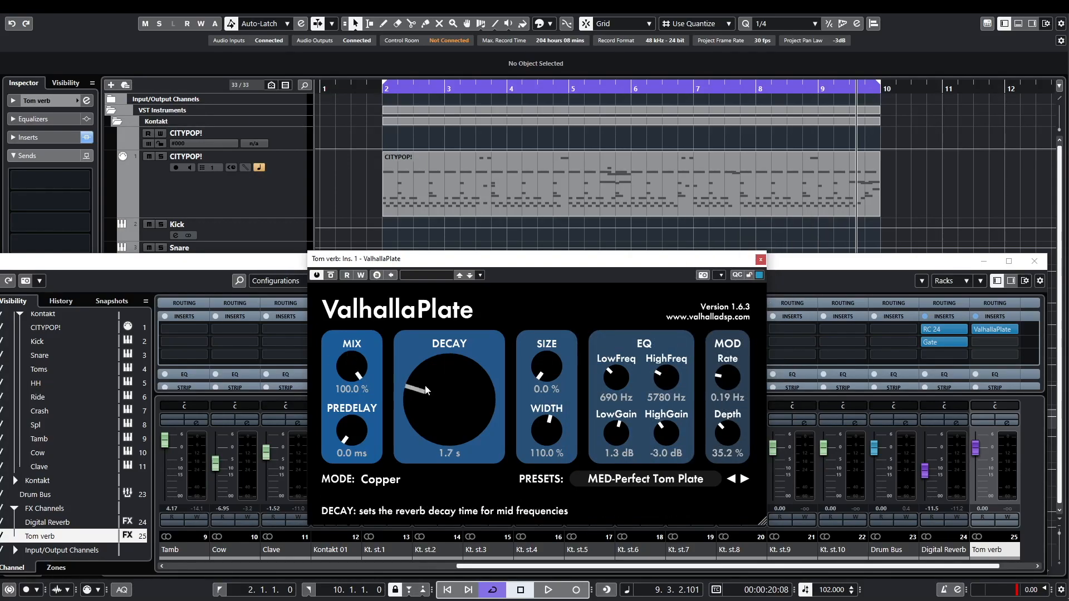
pyautogui.moveTo(431, 382); pyautogui.dragTo(437, 377)
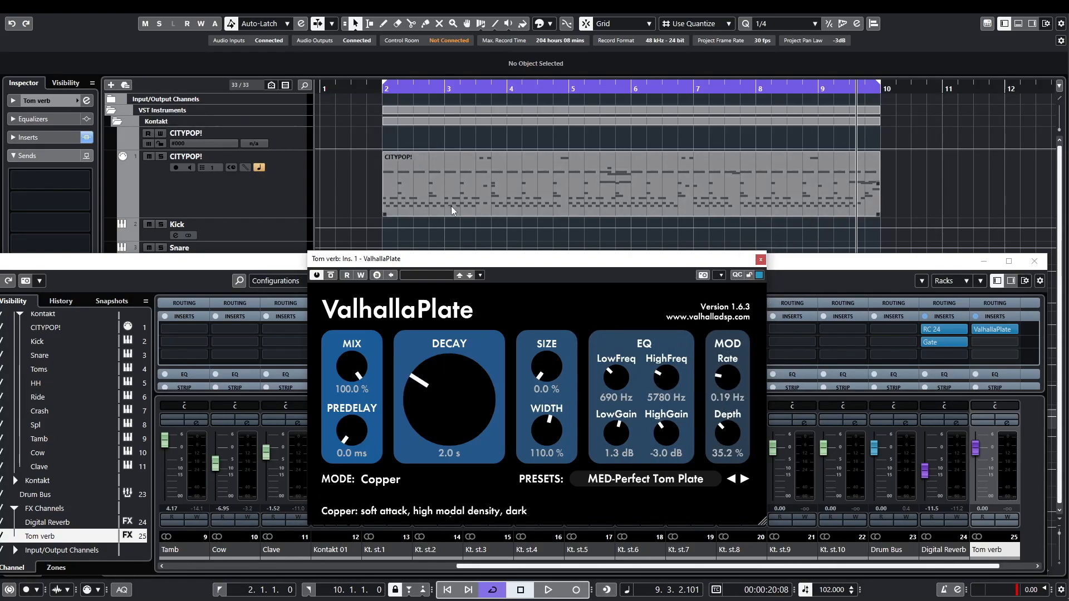
# Select the CITYPOP! MIDI track for auditioning the toms and move the ValhallaPlate window clear of the track list.
pyautogui.click(308, 199)
pyautogui.click(308, 201)
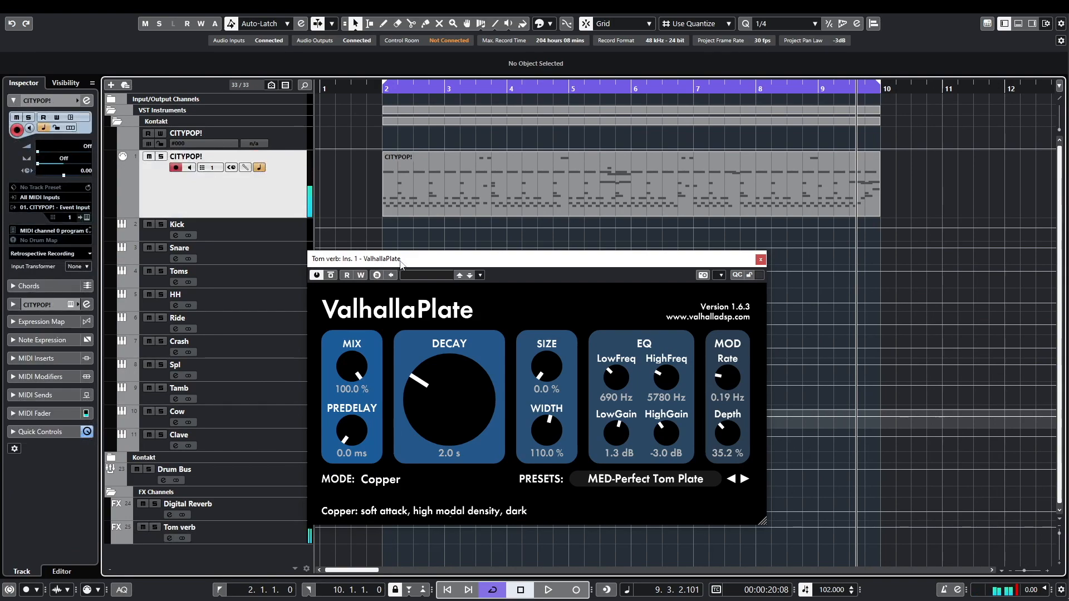
pyautogui.moveTo(399, 264); pyautogui.dragTo(544, 304)
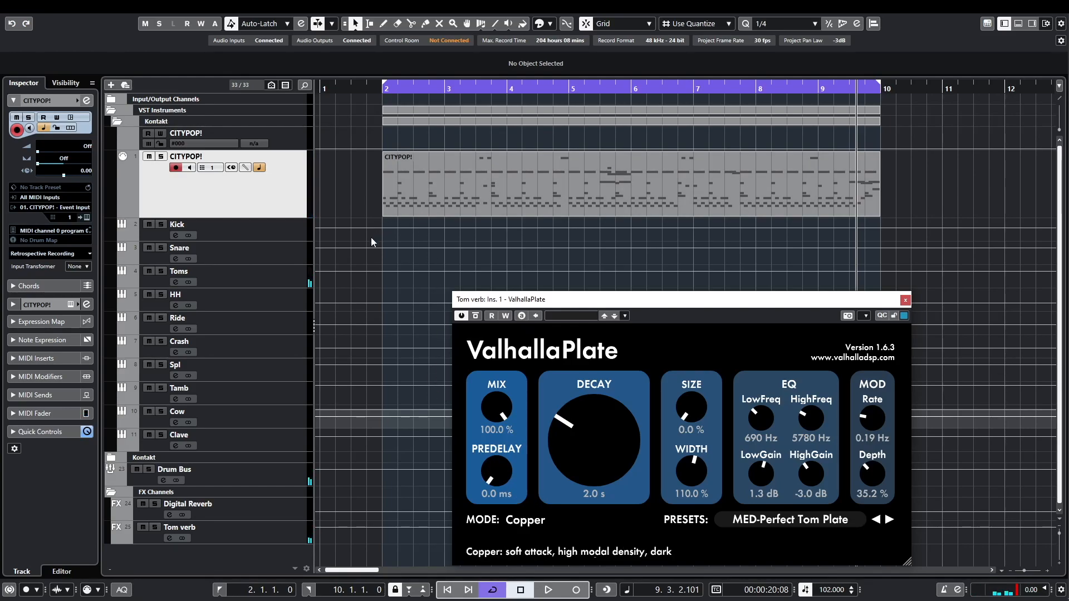
# Switch off the Gate on the Digital Reverb channel during playback, set RC 24's decay to 2.20 s, and close the plug-in windows.
pyautogui.doubleClick(379, 87)
pyautogui.click(293, 509)
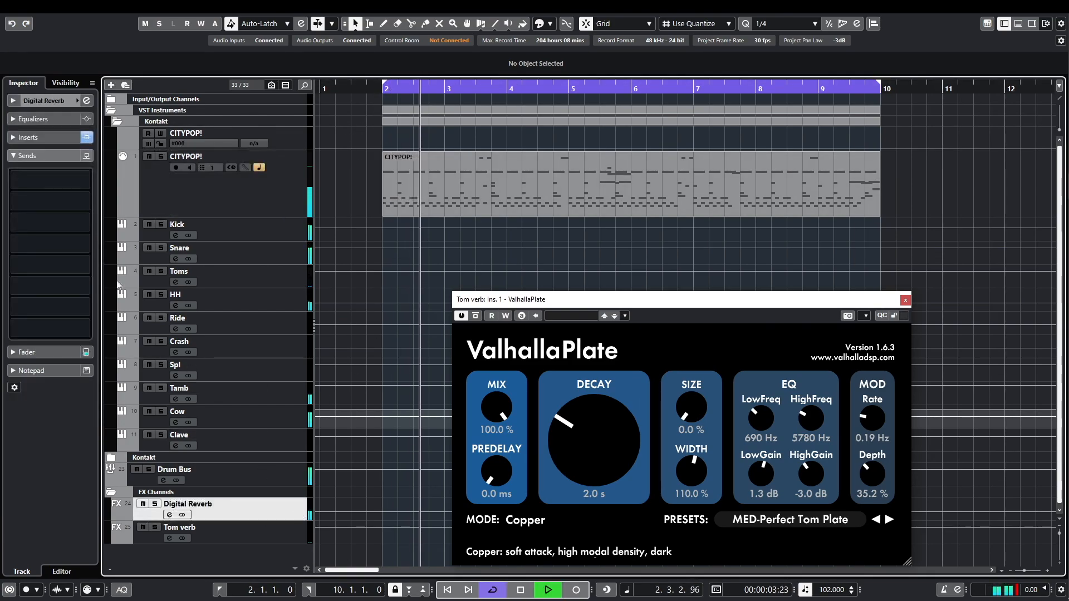
pyautogui.click(28, 137)
pyautogui.click(28, 162)
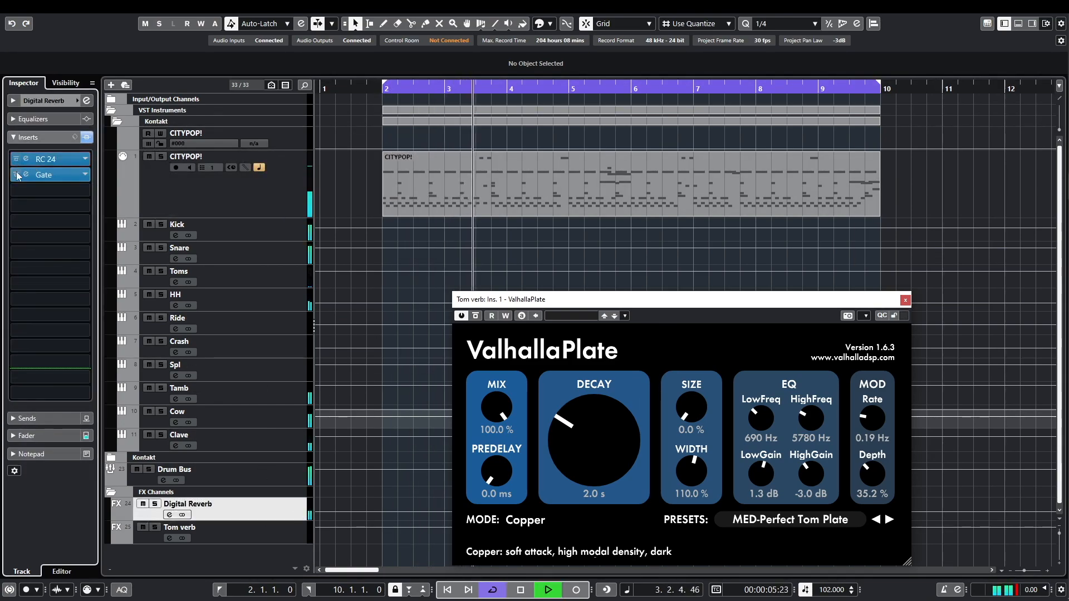
pyautogui.moveTo(641, 380); pyautogui.dragTo(642, 389)
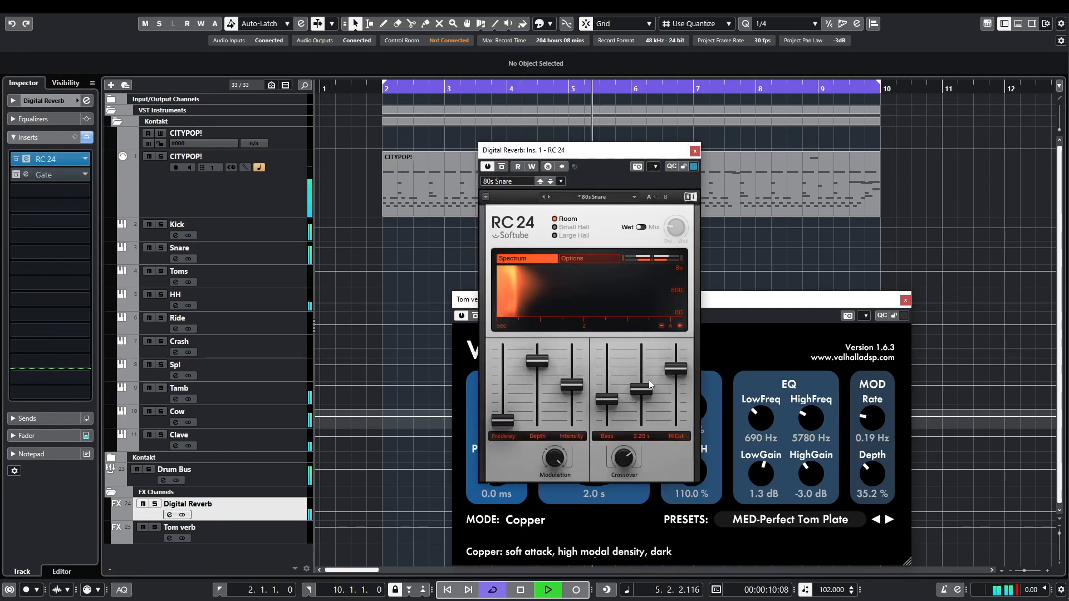
pyautogui.click(695, 151)
pyautogui.click(906, 301)
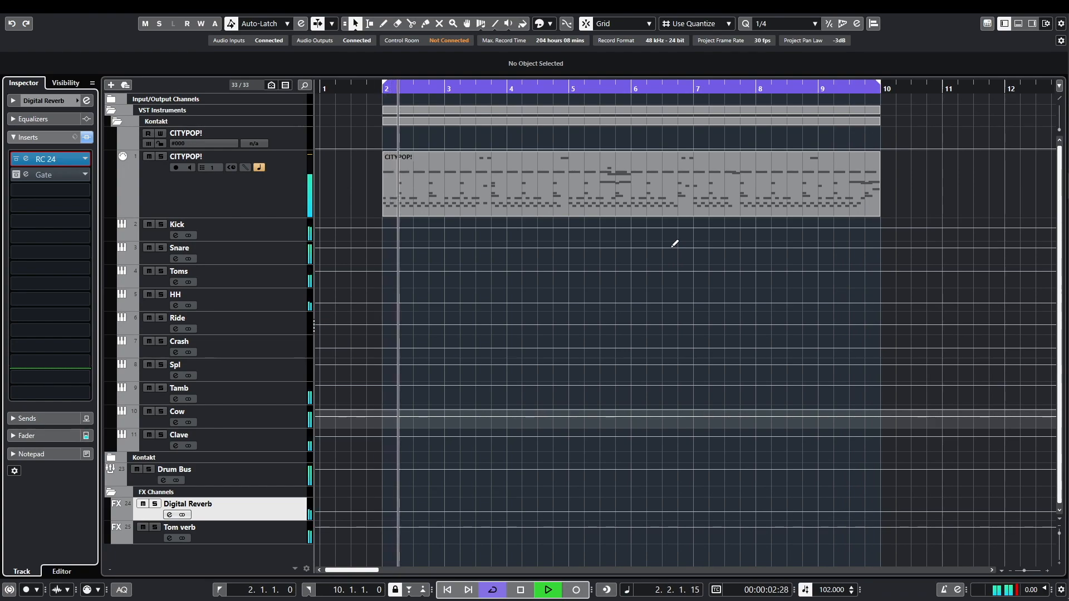
pyautogui.press('space')
# Load Pro-Q 3 into the first insert slot of the Toms channel.
pyautogui.click(286, 270)
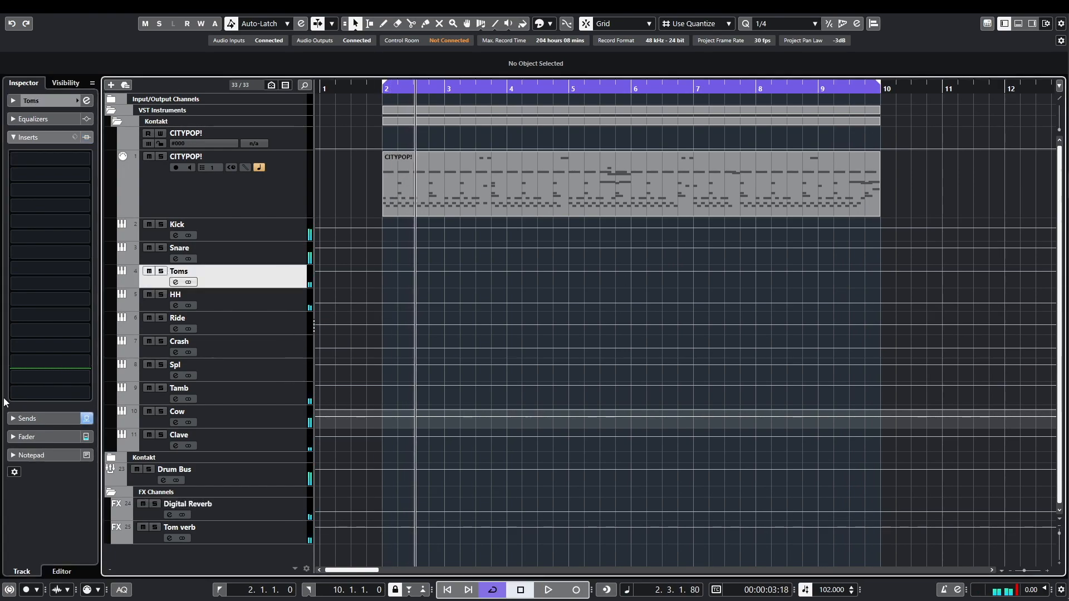
pyautogui.click(15, 435)
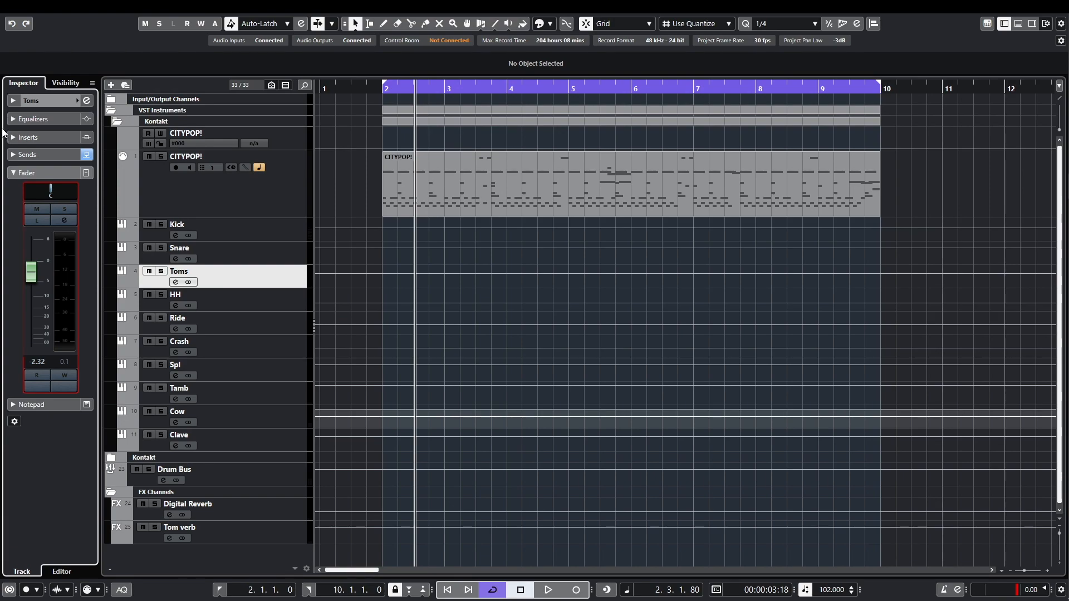
pyautogui.click(34, 138)
pyautogui.click(44, 161)
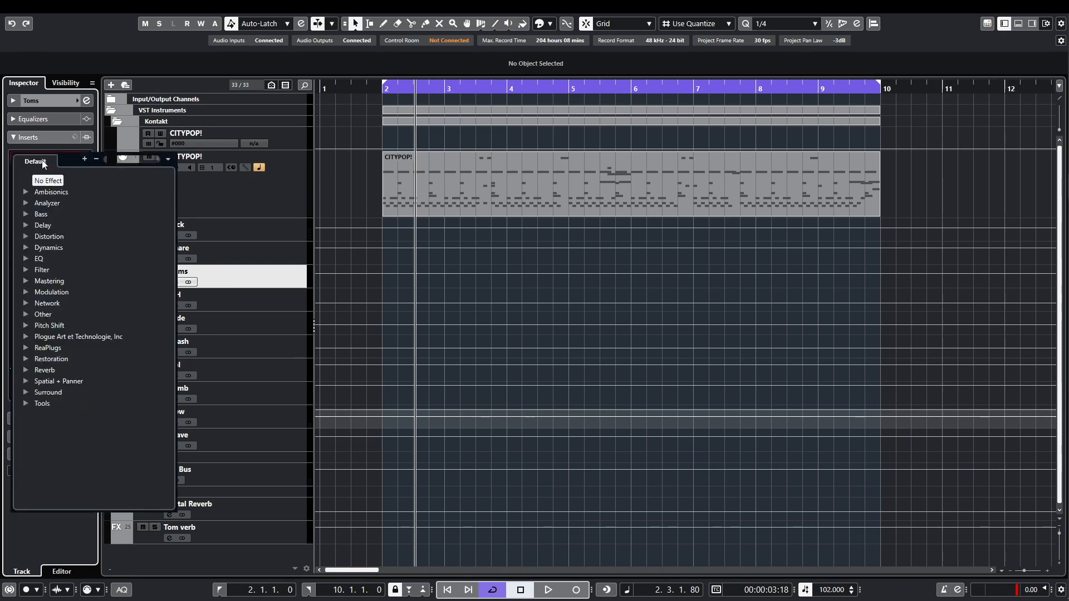
pyautogui.write('proq')
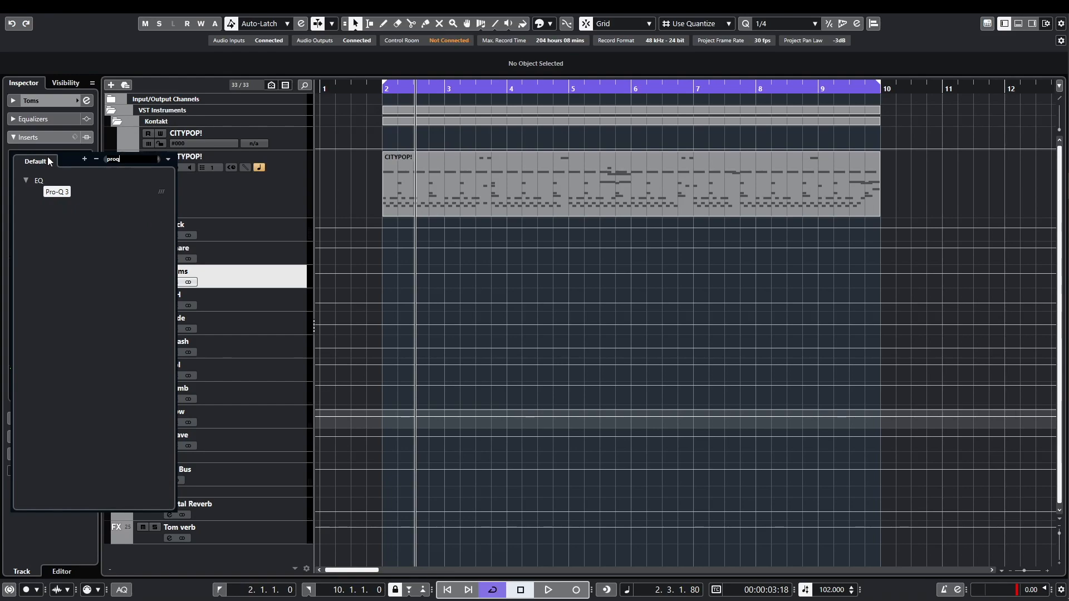
pyautogui.click(61, 192)
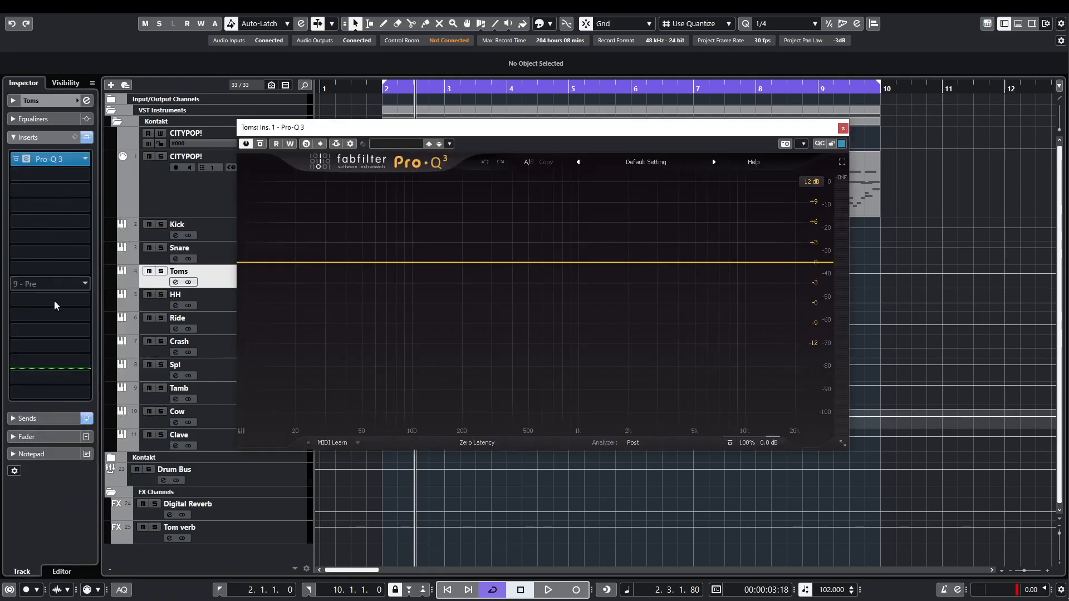
# Try a bell boost of about 2 dB near 3160 Hz on the toms, audition it through the CITYPOP! track, and remove the band.
pyautogui.moveTo(671, 263); pyautogui.dragTo(651, 253)
pyautogui.press('space')
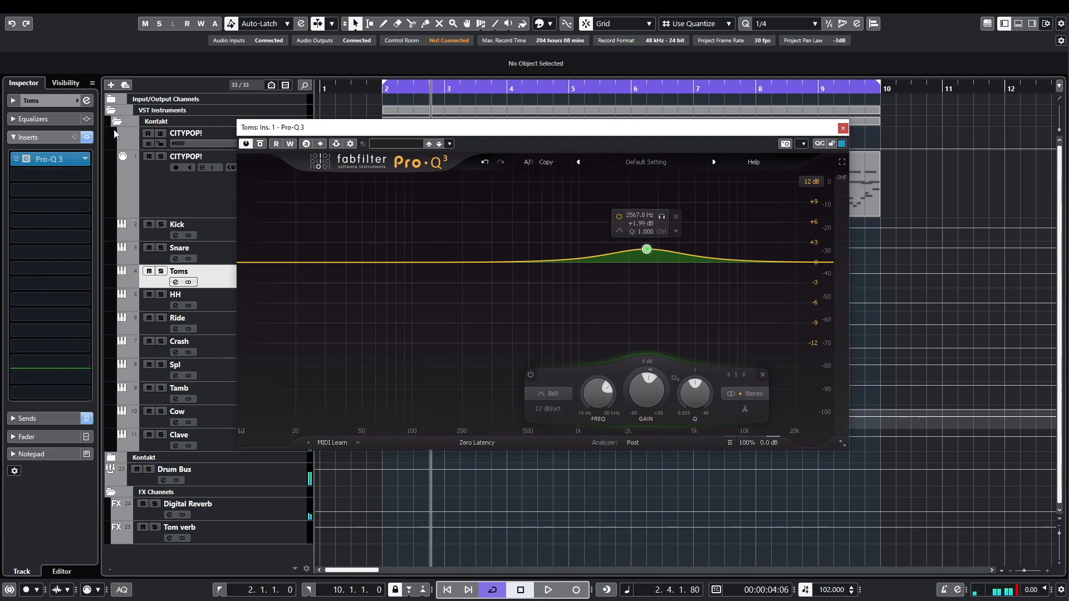
pyautogui.click(171, 181)
pyautogui.moveTo(659, 217); pyautogui.dragTo(673, 245)
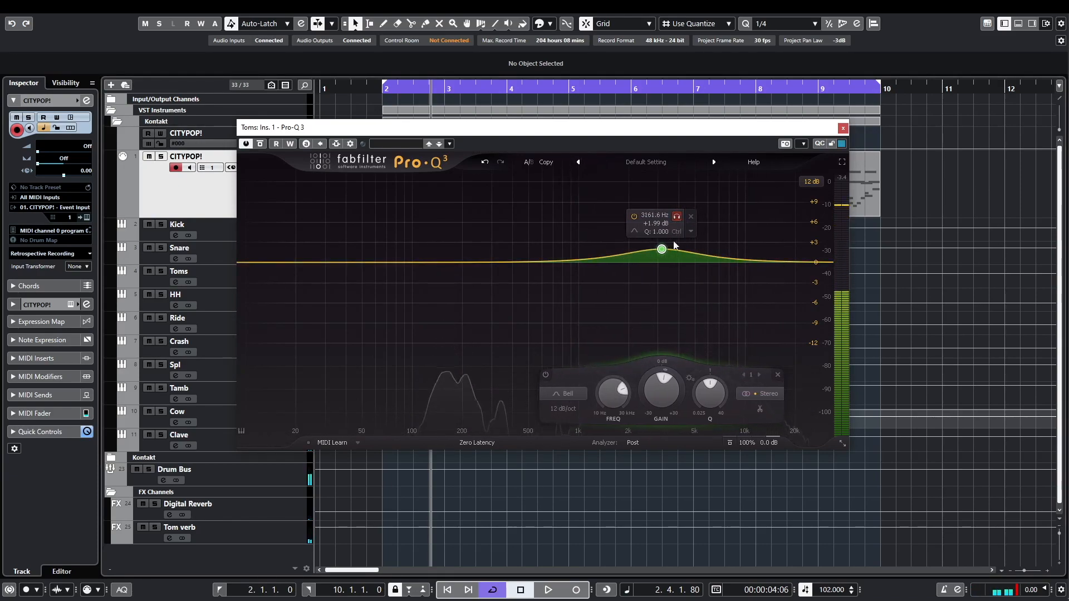
pyautogui.click(691, 216)
# Try a bell cut of about 6 dB near 365 Hz on the toms, remove the band, and close Pro-Q 3.
pyautogui.moveTo(466, 267); pyautogui.dragTo(509, 308)
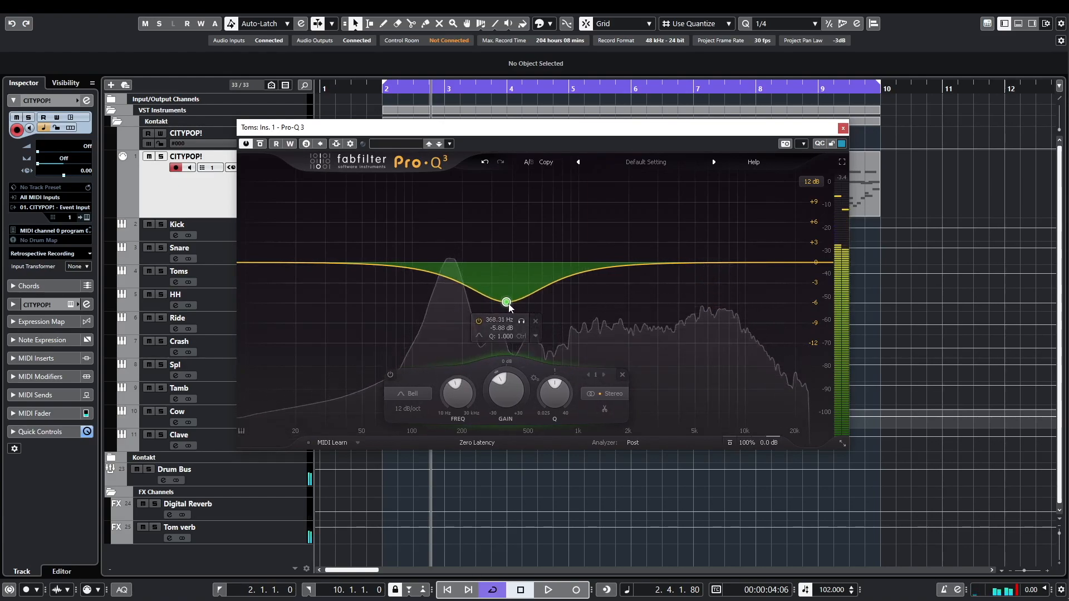
pyautogui.click(524, 324)
pyautogui.click(524, 324)
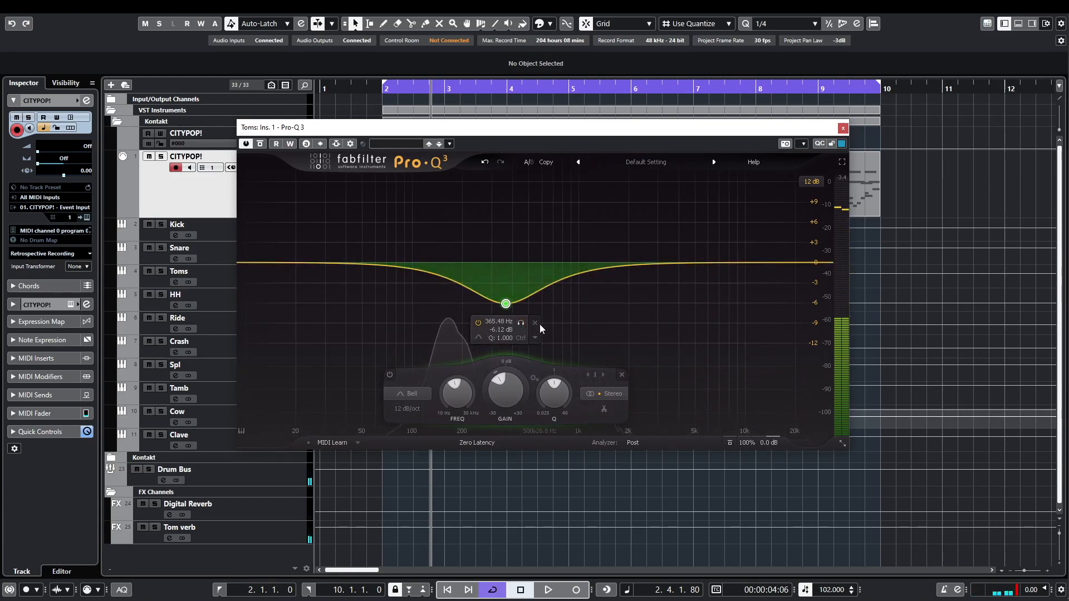
pyautogui.click(535, 322)
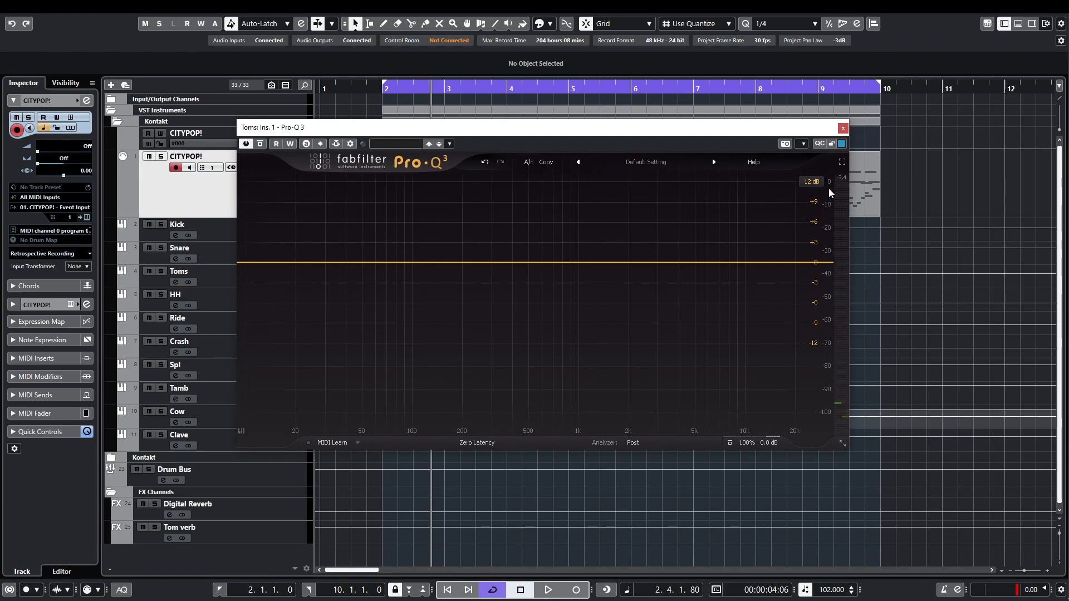
pyautogui.click(843, 128)
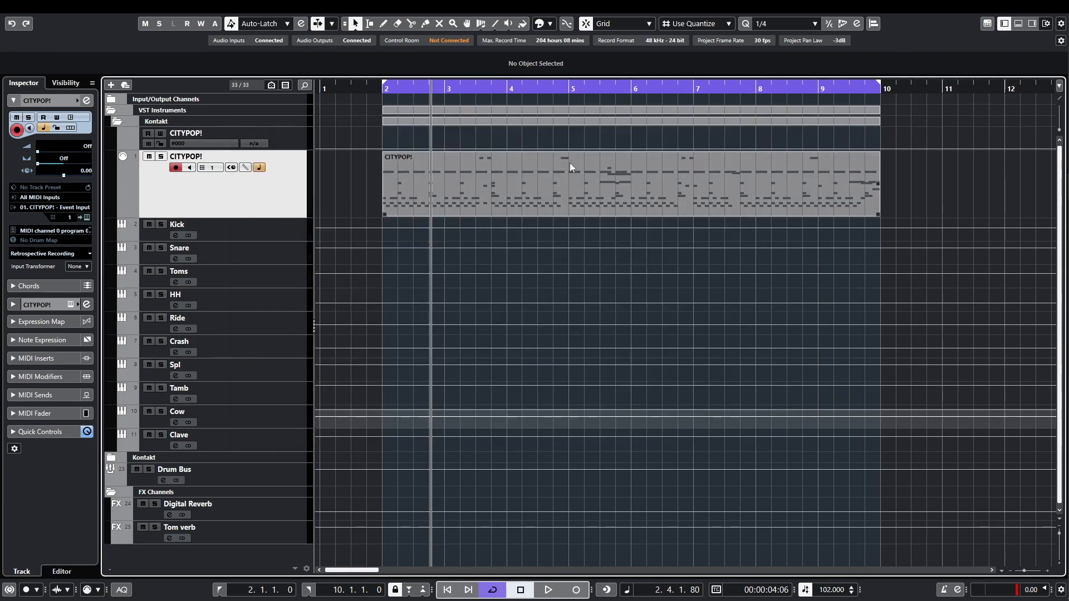
# Open the CITYPOP! Kontakt instrument at its kick, snare and tom controls, and mute the Tom verb channel.
pyautogui.click(86, 218)
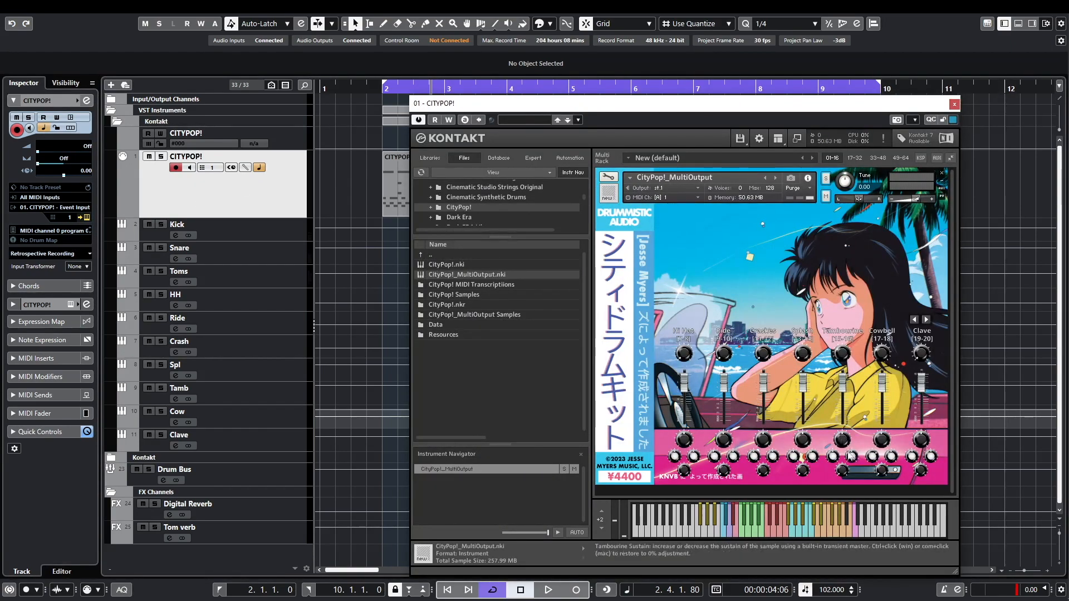
pyautogui.click(915, 320)
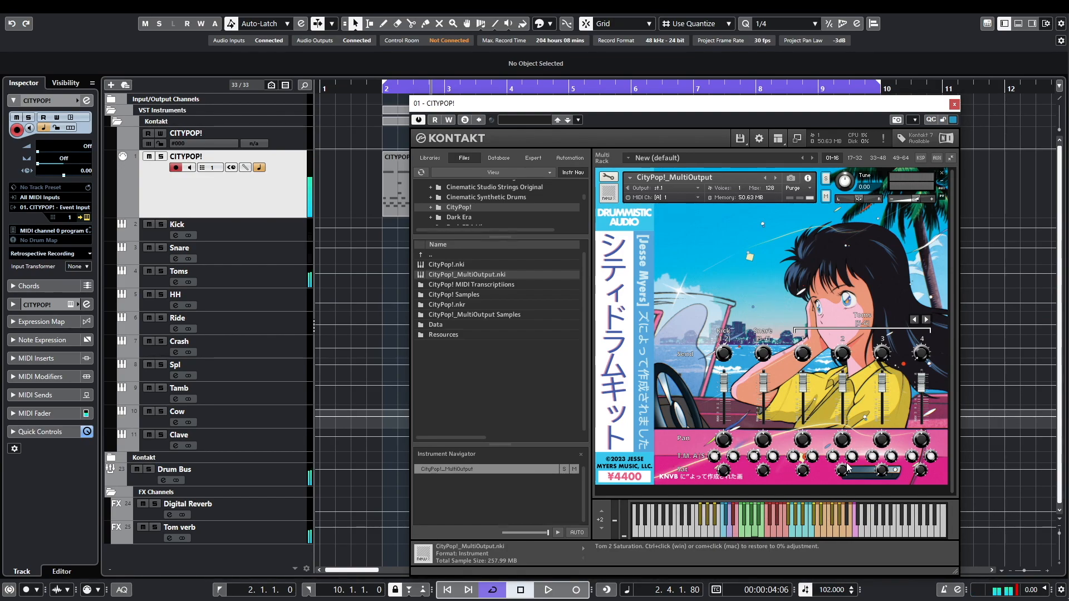
pyautogui.click(220, 536)
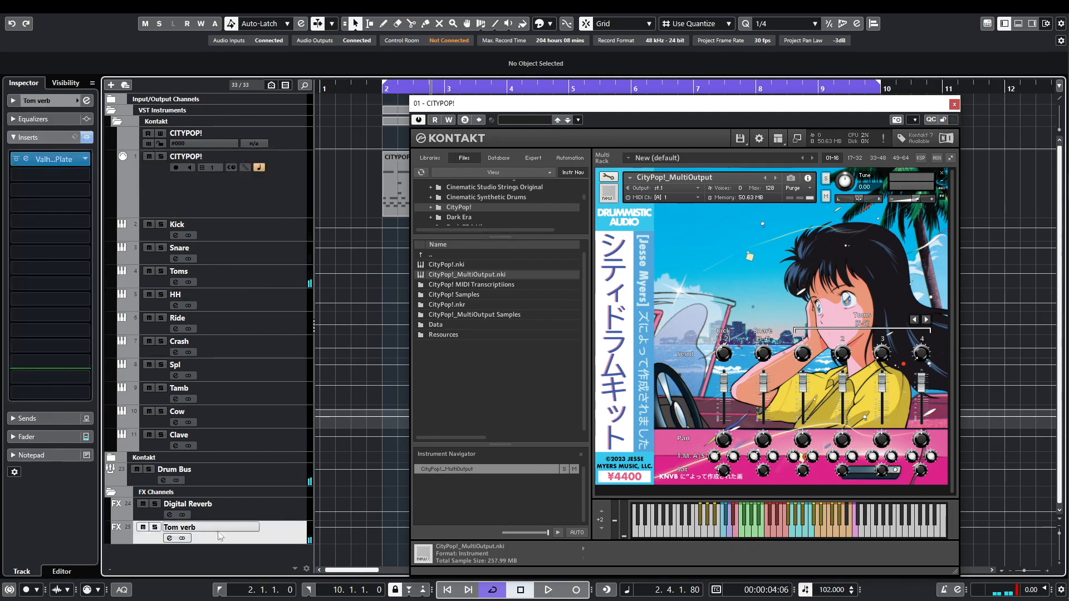
pyautogui.click(143, 528)
pyautogui.click(268, 202)
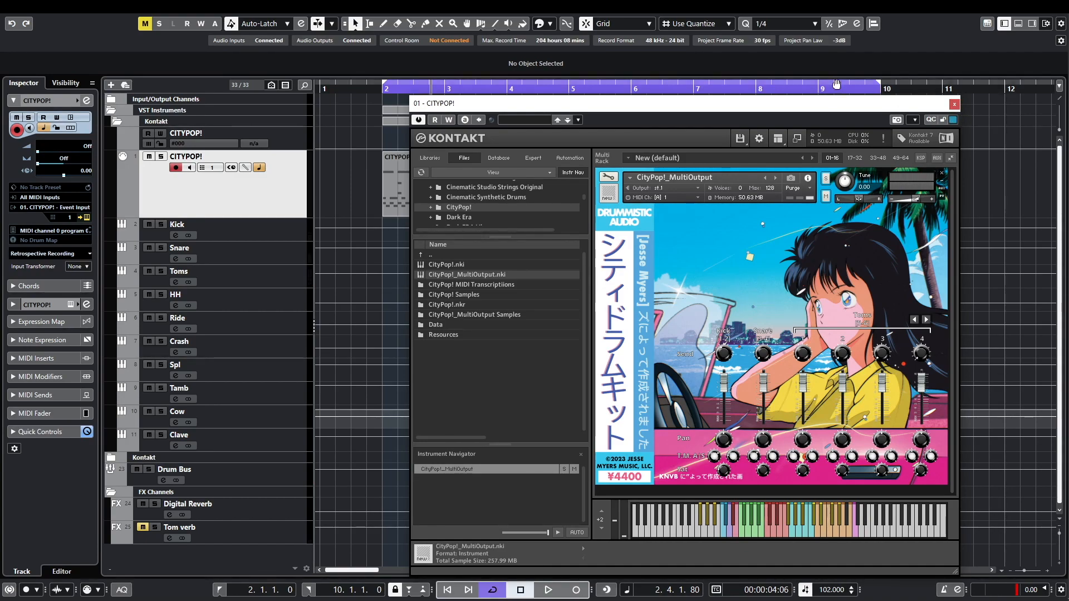
pyautogui.moveTo(805, 107); pyautogui.dragTo(699, 84)
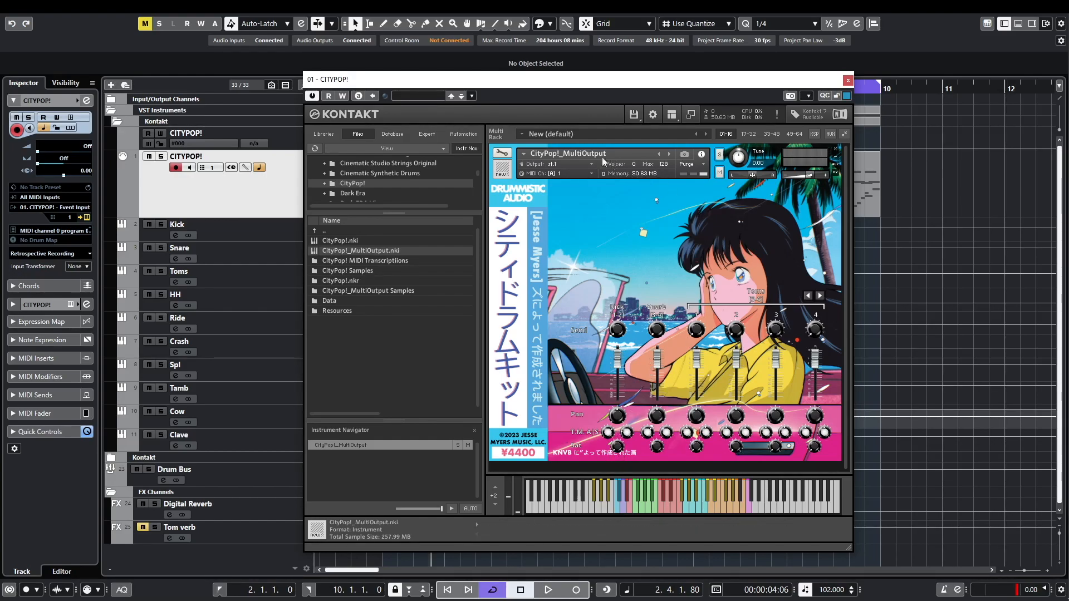
# Open the instrument's edit mode, hide the Script Editor, and show the Snare Bus saturator settings.
pyautogui.click(502, 154)
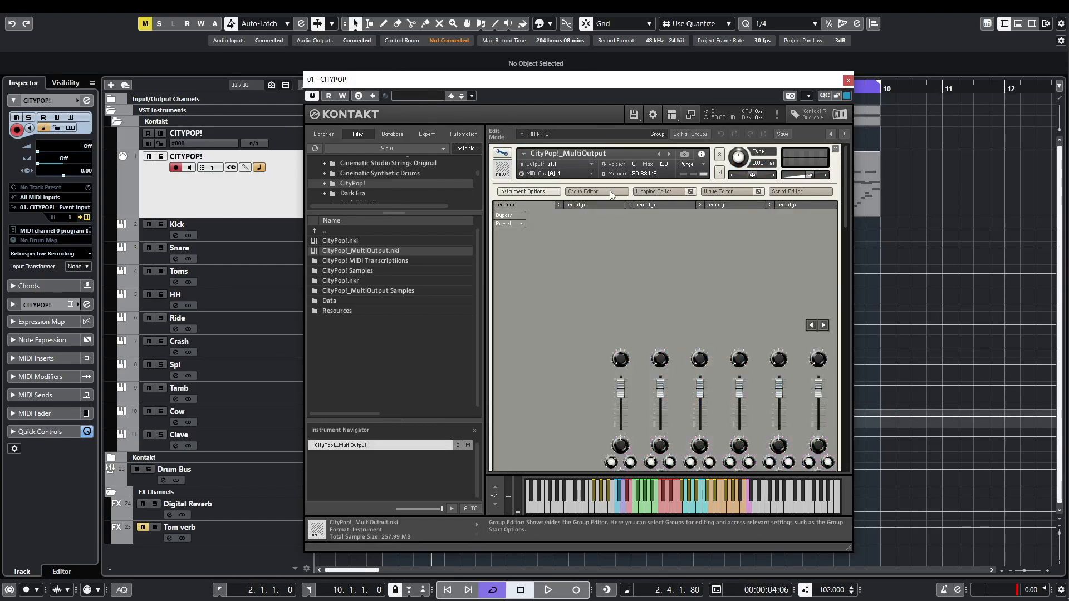
pyautogui.scroll(-1, 846, 190)
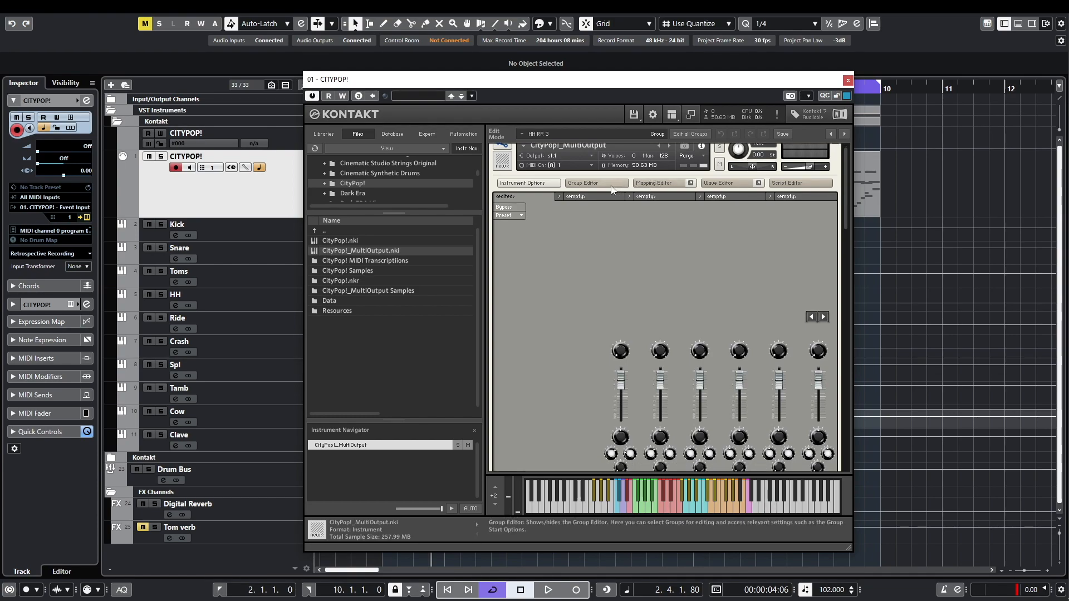
pyautogui.click(784, 184)
pyautogui.moveTo(847, 181); pyautogui.dragTo(819, 151)
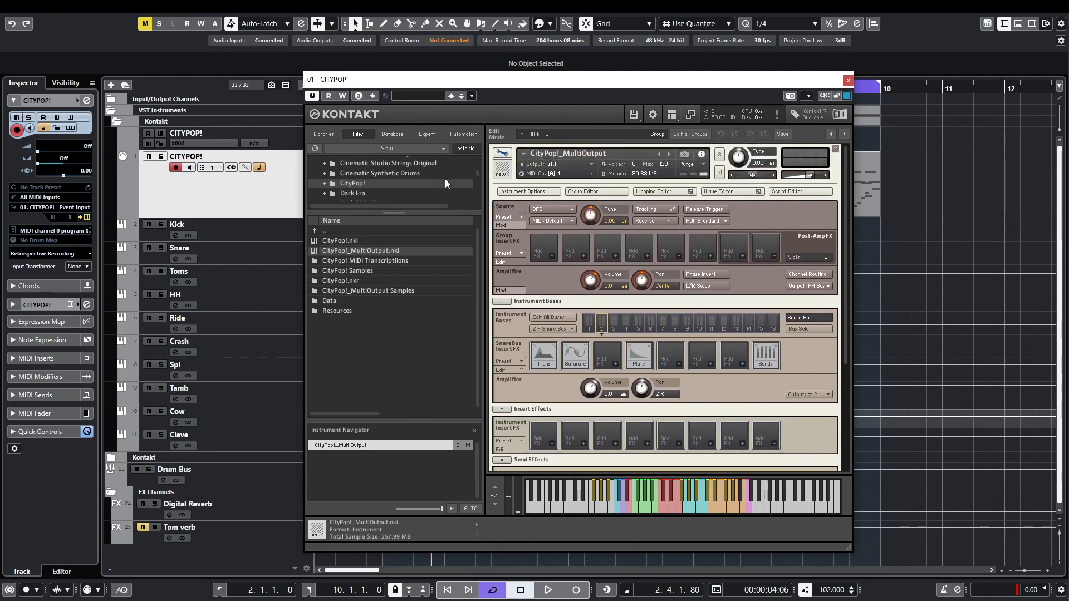
pyautogui.click(502, 153)
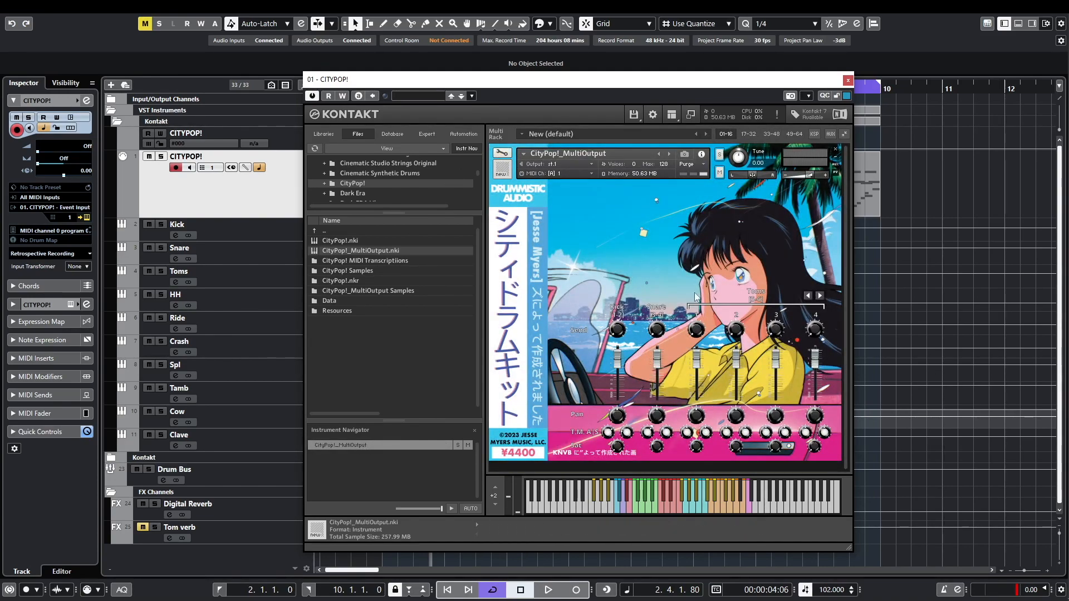
pyautogui.click(502, 153)
pyautogui.moveTo(848, 217); pyautogui.dragTo(848, 245)
pyautogui.click(566, 303)
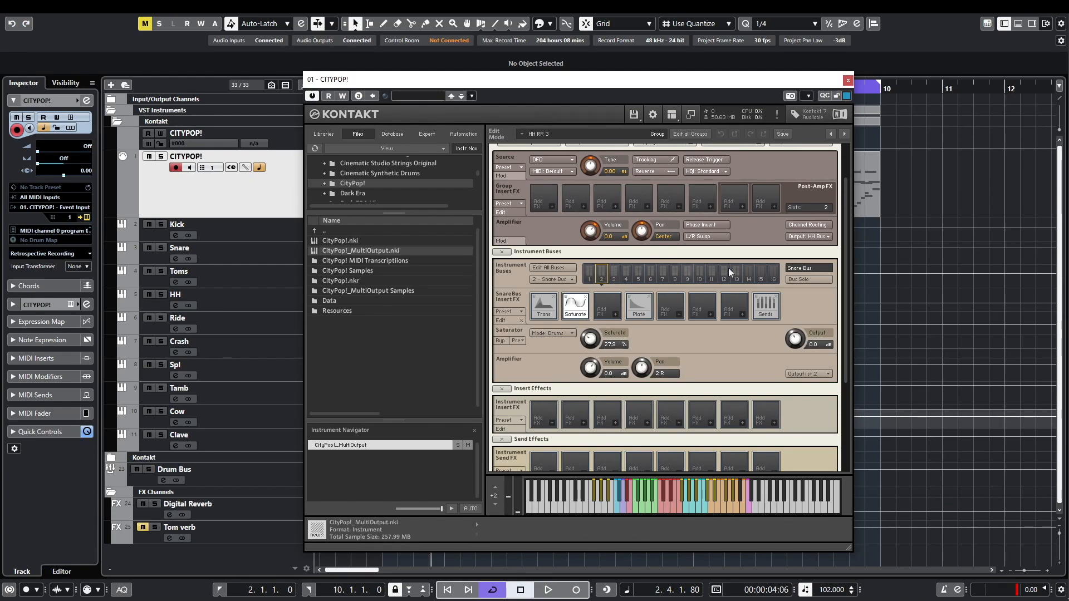
# Examine the Saturate and Plate insert effects on the instrument buses from Kick through Crash, returning to the Kick Bus.
pyautogui.click(589, 273)
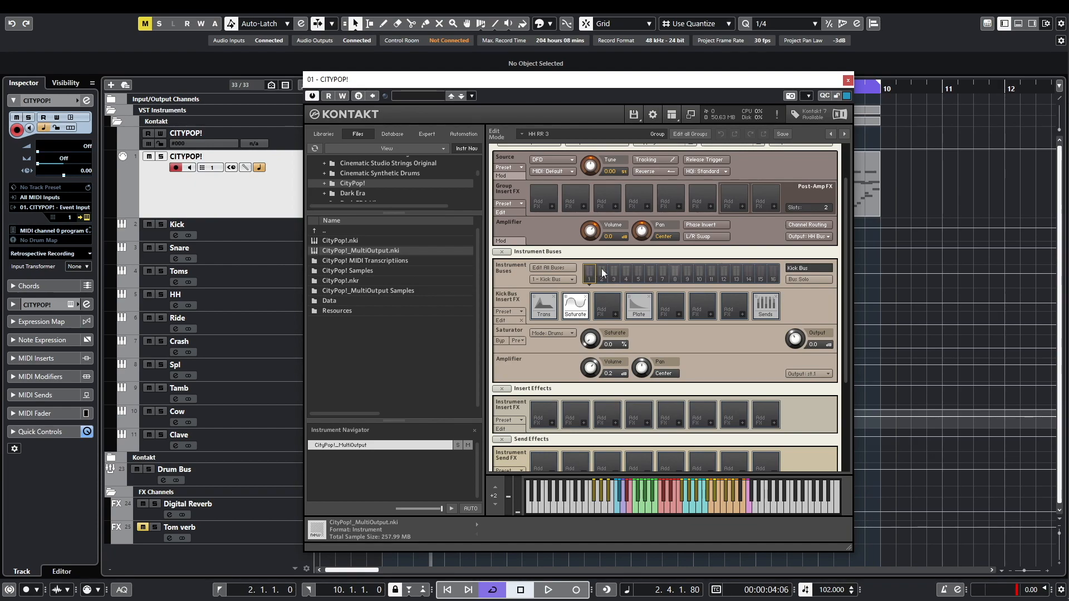
pyautogui.click(614, 273)
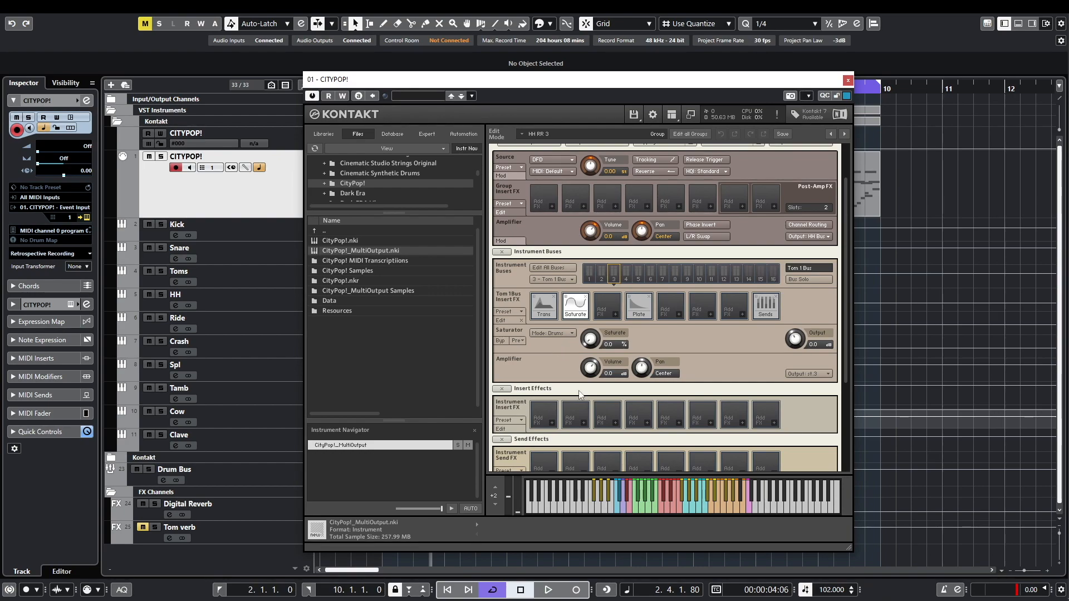
pyautogui.click(637, 312)
pyautogui.click(628, 273)
pyautogui.click(637, 274)
pyautogui.click(652, 272)
pyautogui.click(665, 273)
pyautogui.click(675, 273)
pyautogui.click(687, 273)
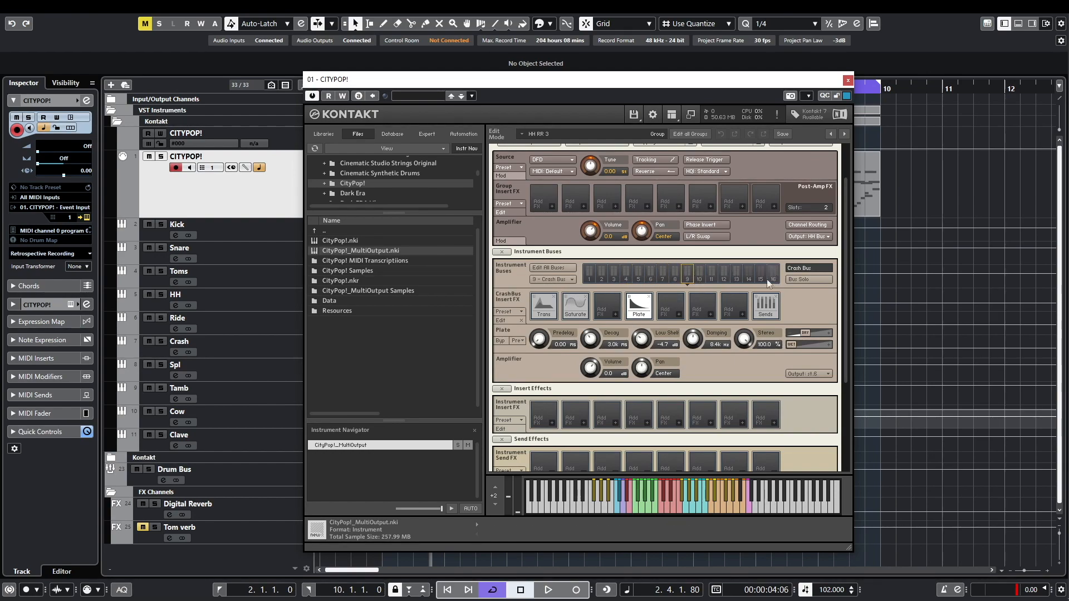
pyautogui.click(589, 274)
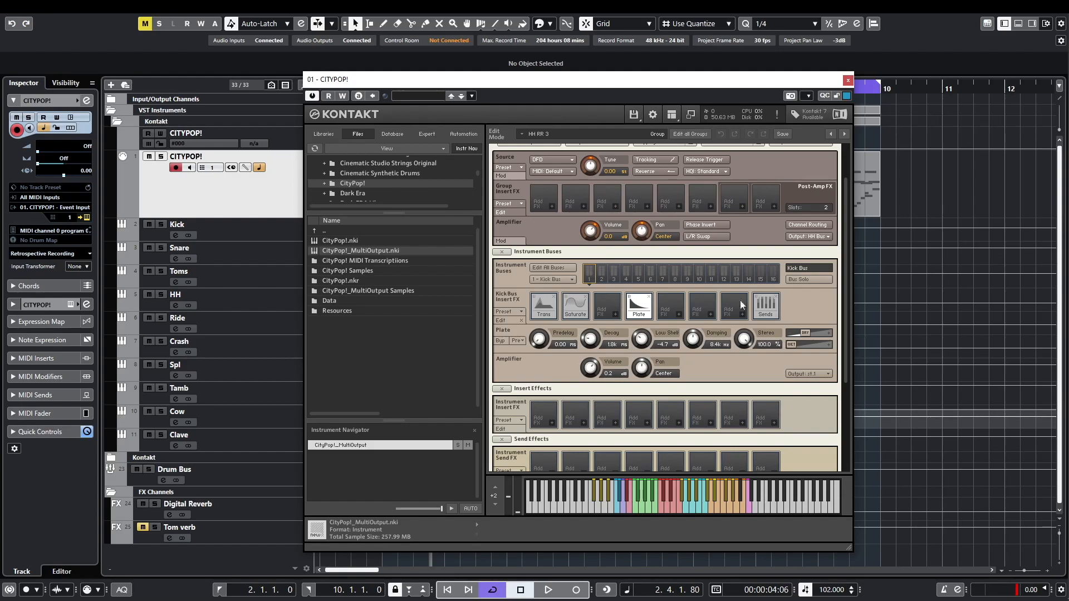
# Show the Group Editor, look through its list of round-robin groups, and hide it again.
pyautogui.scroll(2, 843, 339)
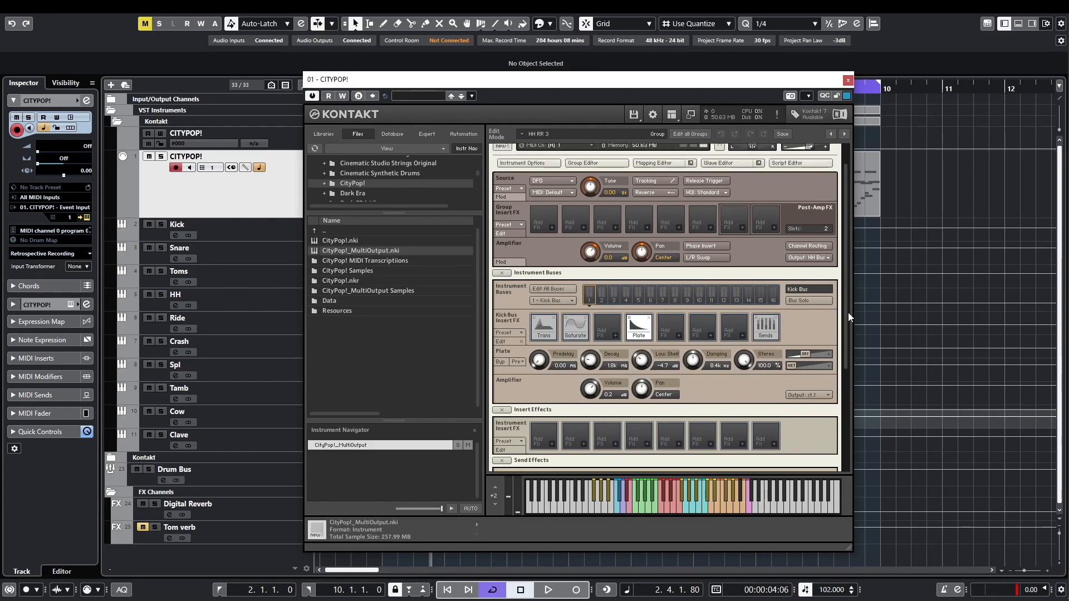
pyautogui.click(596, 191)
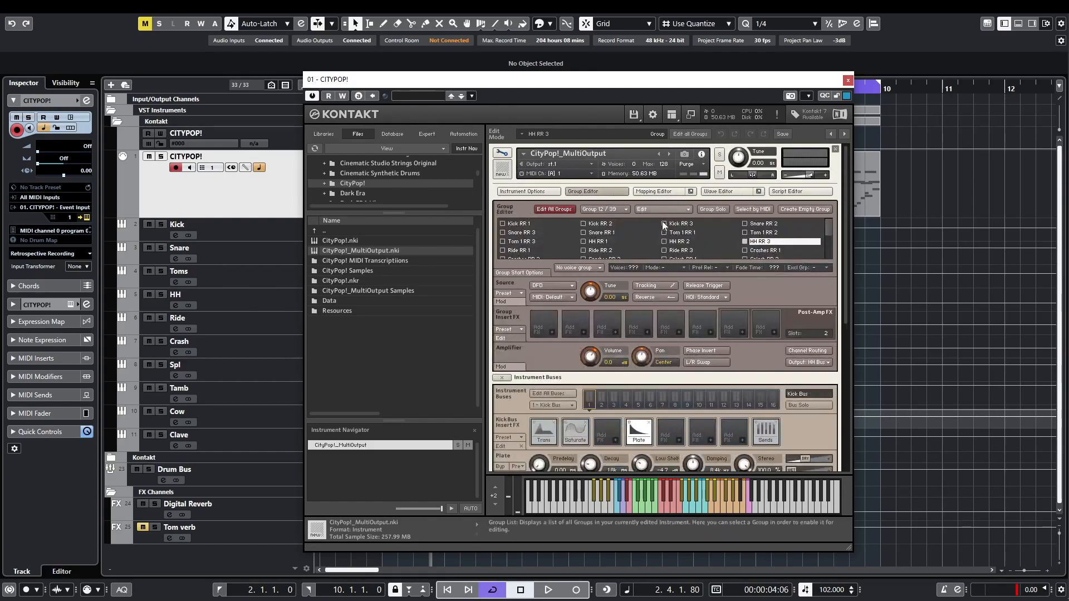
pyautogui.scroll(-1, 740, 232)
pyautogui.moveTo(827, 219)
pyautogui.mouseDown()
pyautogui.moveTo(830, 245)
pyautogui.moveTo(825, 218)
pyautogui.mouseUp()
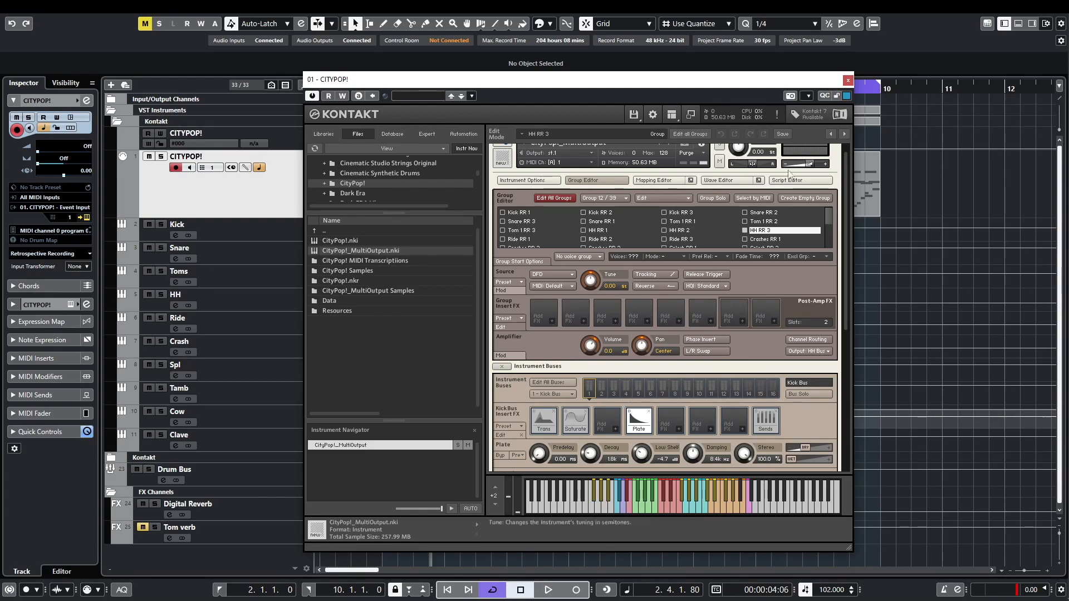
pyautogui.click(613, 183)
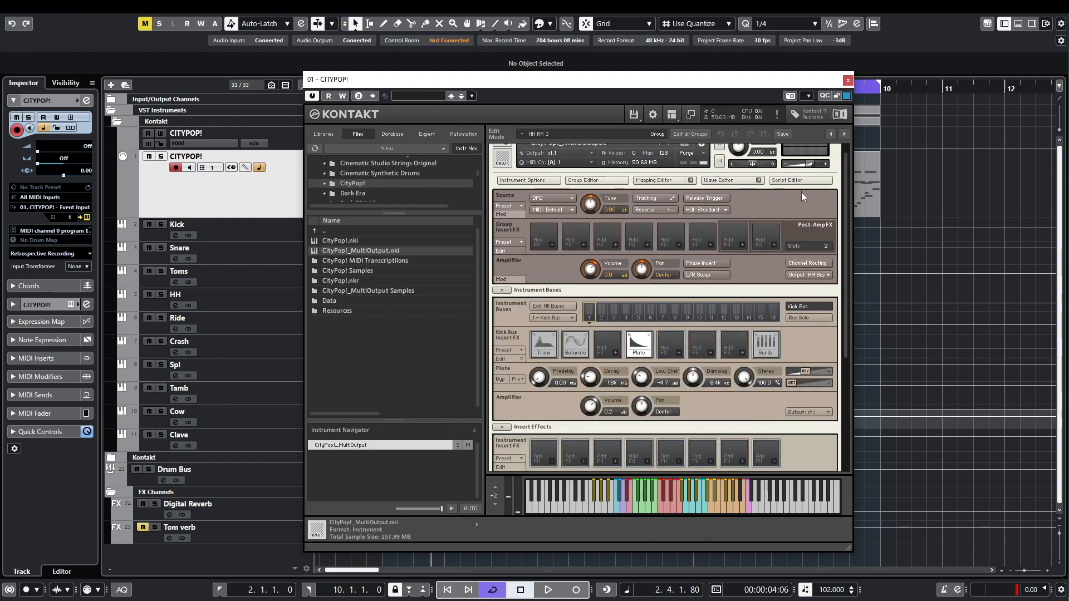
# Examine the Kick Bus plate reverb, transient master and saturator parameters, and return to the instrument's performance view.
pyautogui.moveTo(845, 239); pyautogui.dragTo(852, 290)
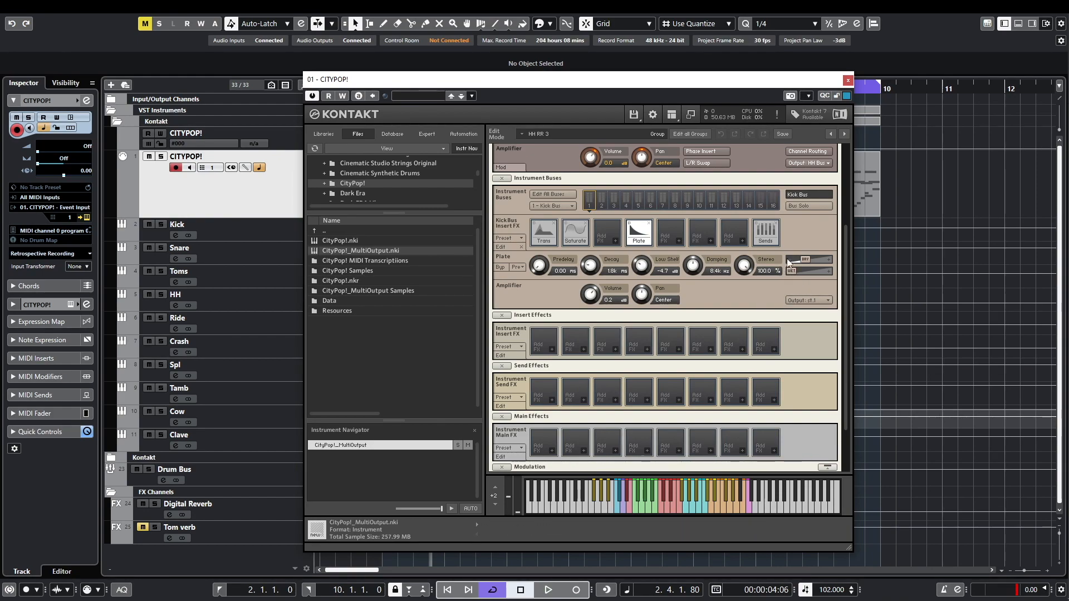
pyautogui.moveTo(539, 267)
pyautogui.mouseDown()
pyautogui.moveTo(533, 243)
pyautogui.moveTo(537, 270)
pyautogui.mouseUp()
pyautogui.moveTo(604, 261); pyautogui.dragTo(603, 255)
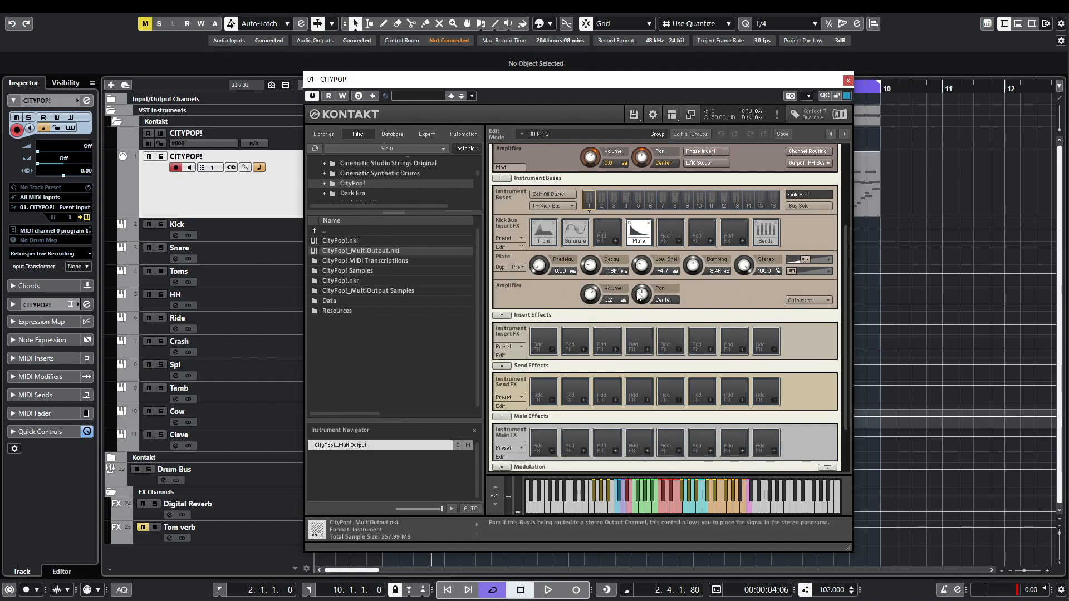
pyautogui.moveTo(551, 235); pyautogui.dragTo(608, 257)
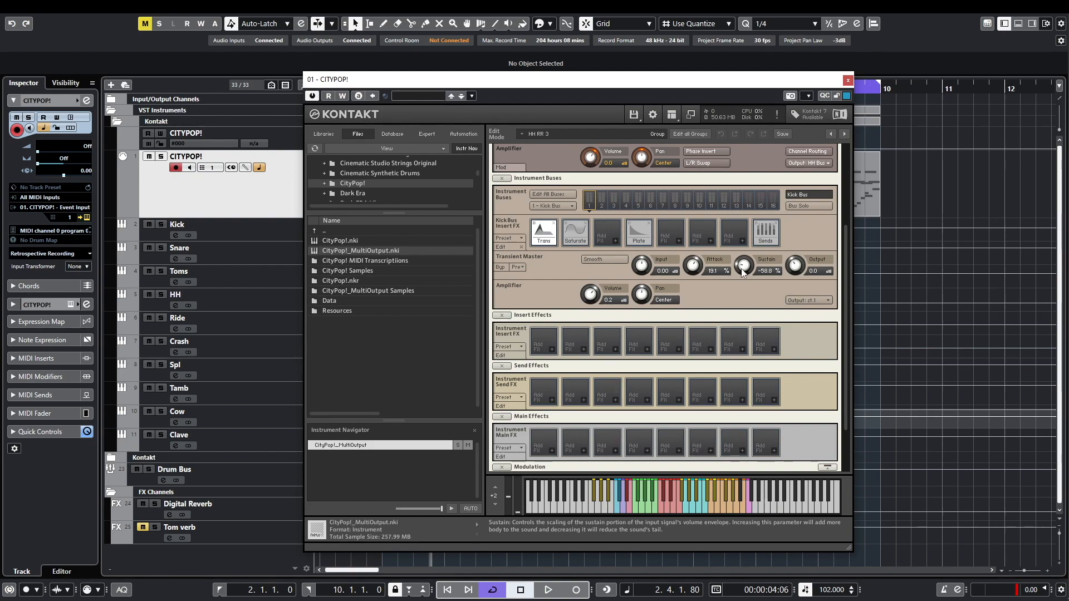
pyautogui.click(584, 231)
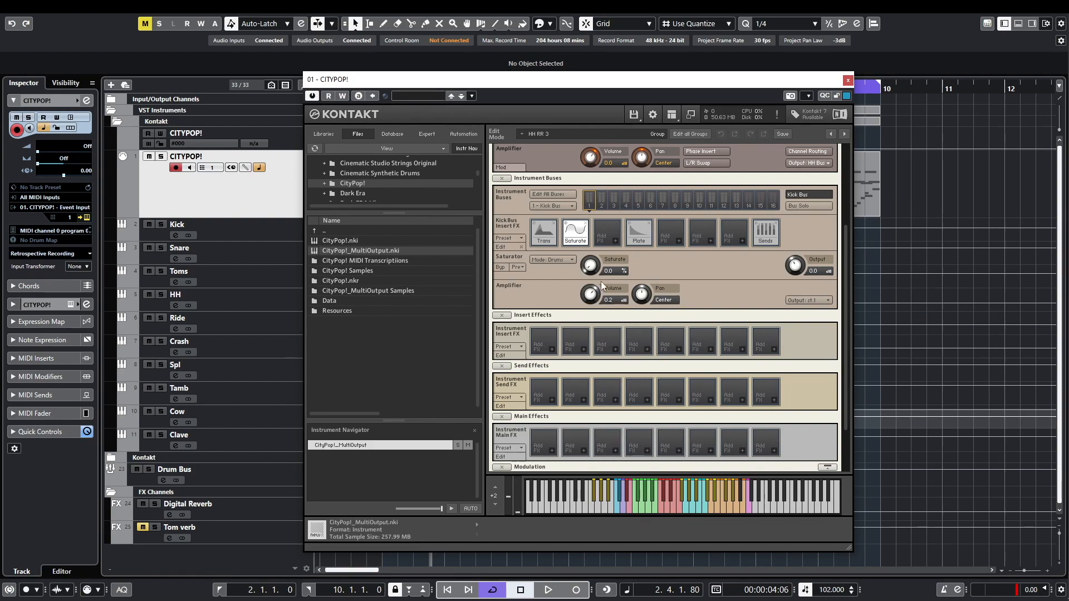
pyautogui.scroll(5, 501, 189)
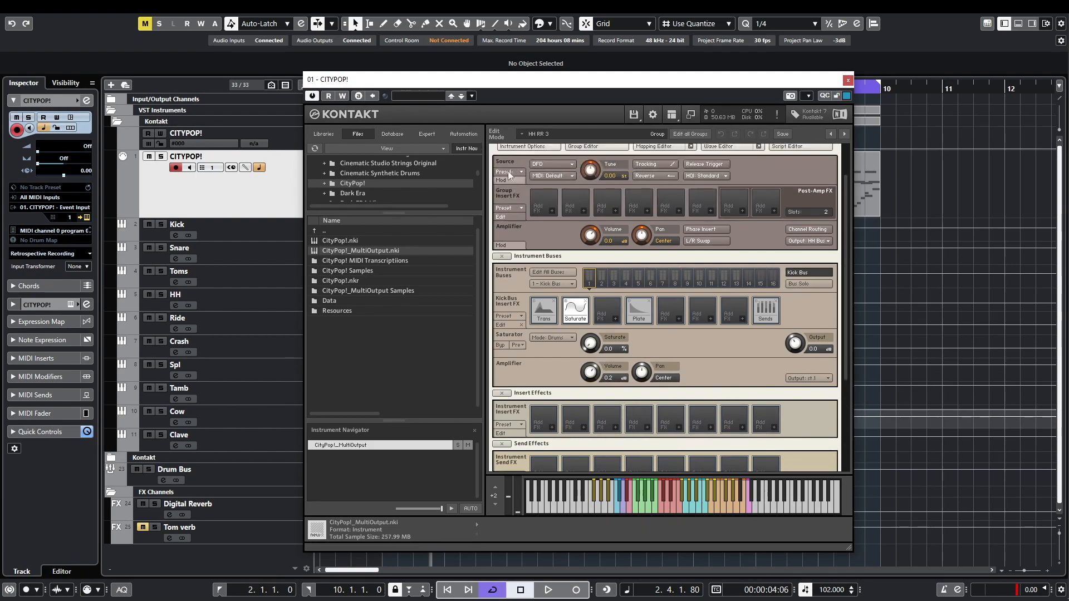
pyautogui.click(503, 153)
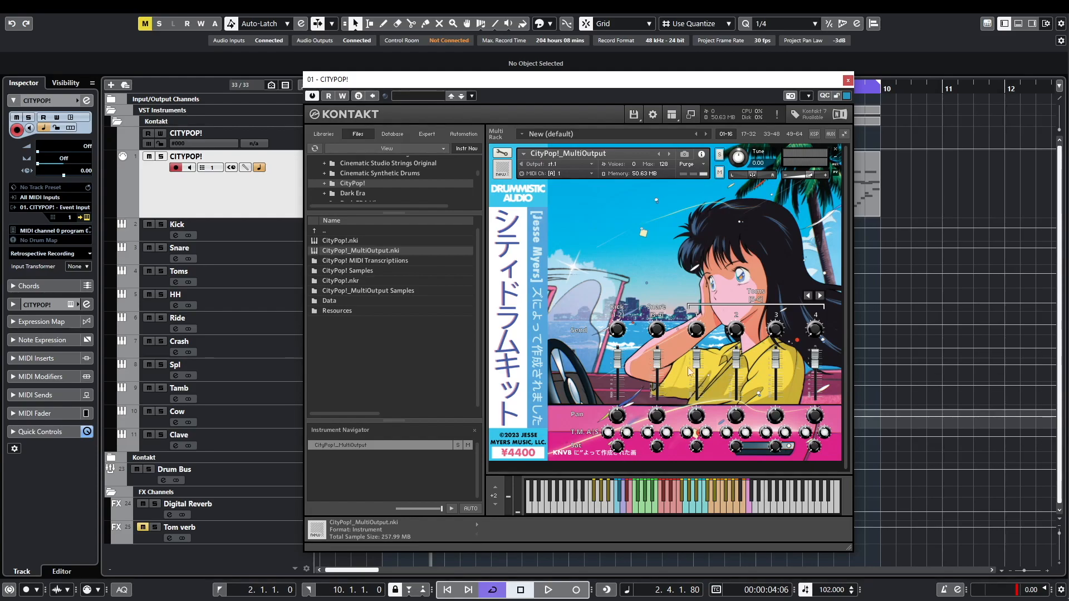